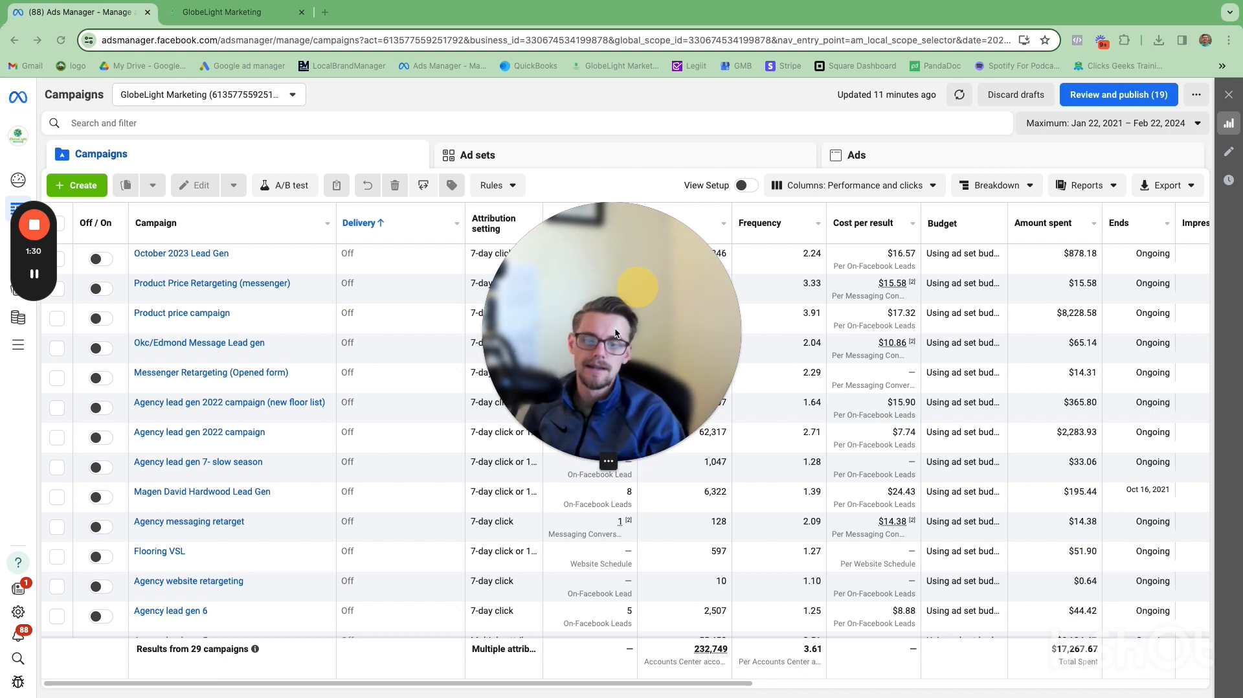
Step: Look through the Facebook menu for the Ads Manager entry, then return to Ads Manager and close the Facebook tab
{"action": "left_click", "coordinate": [36, 276]}
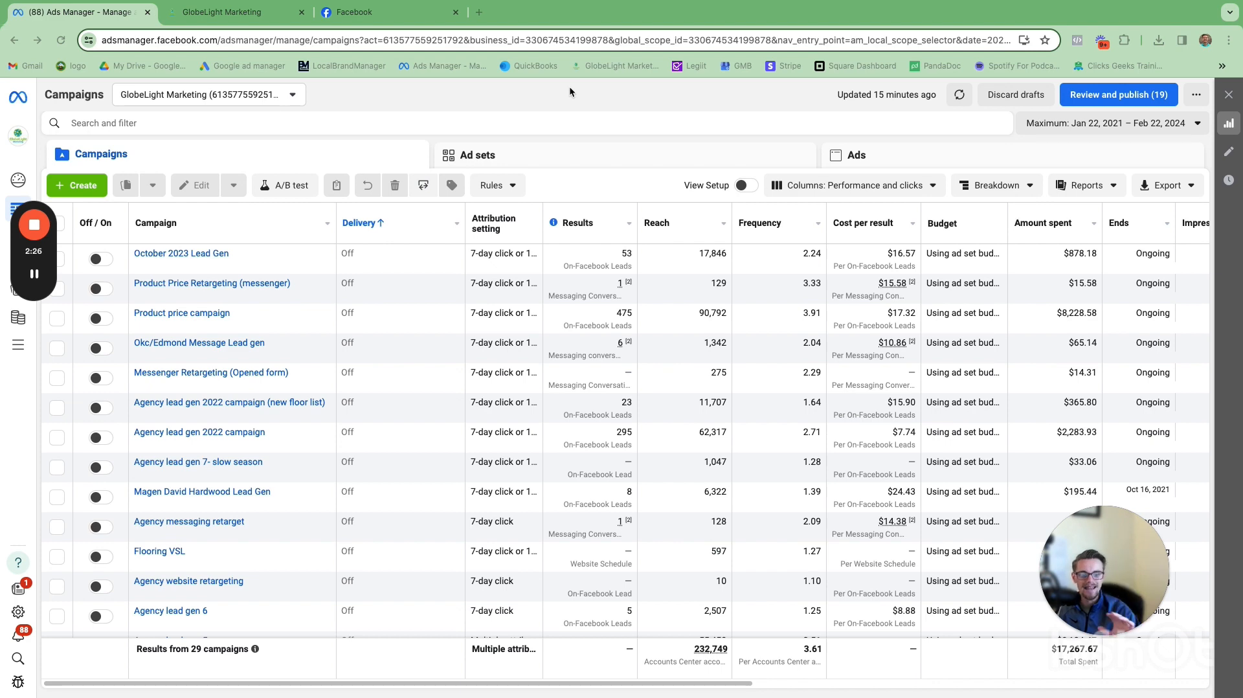
{"action": "left_click", "coordinate": [410, 14]}
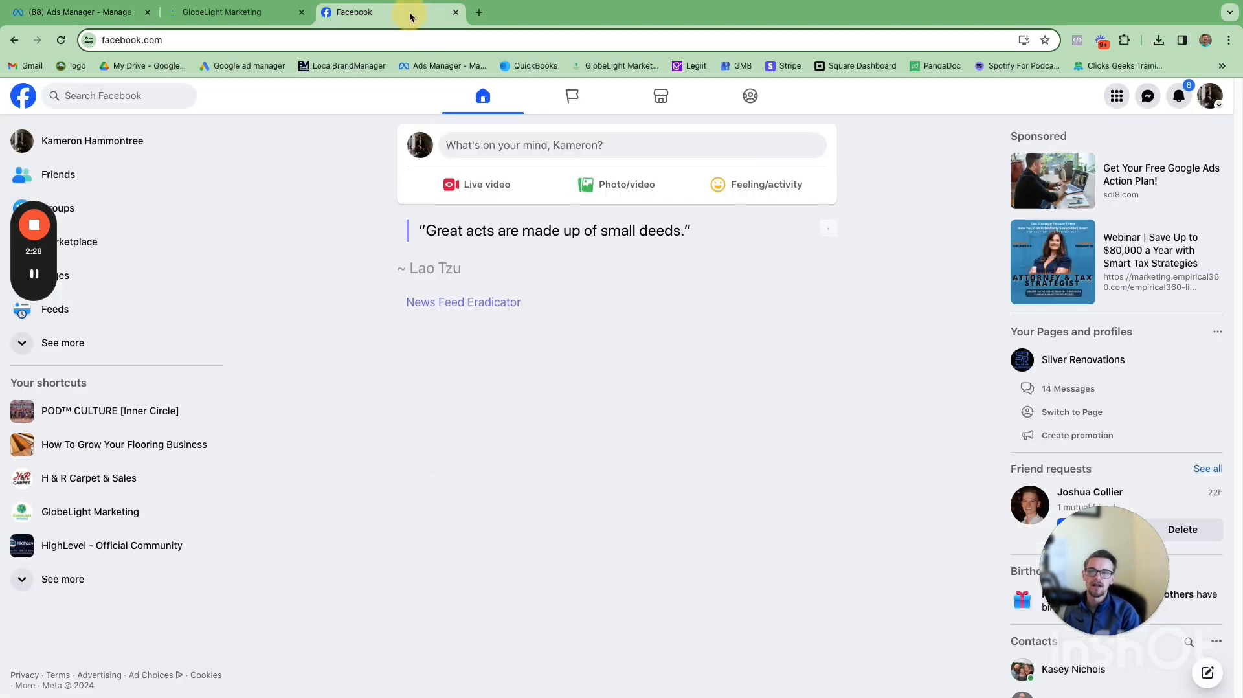
{"action": "left_click", "coordinate": [1116, 98]}
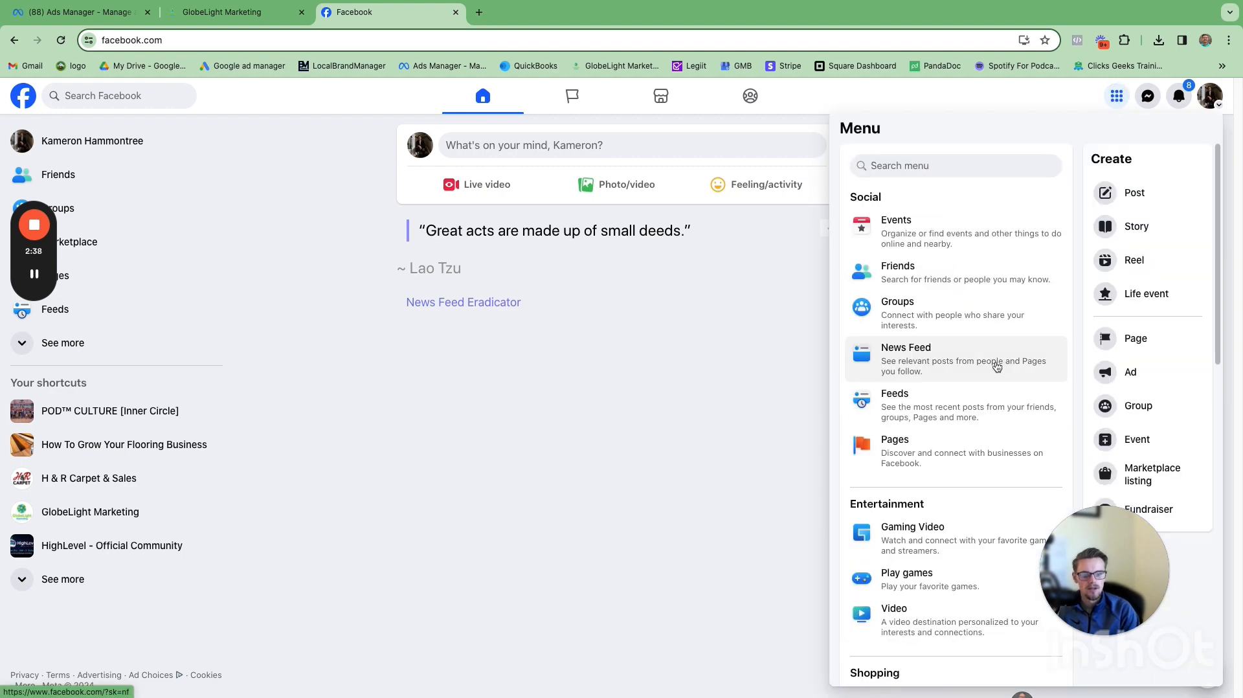
{"action": "scroll", "coordinate": [995, 365], "scroll_direction": "down", "scroll_amount": 2}
{"action": "scroll", "coordinate": [995, 365], "scroll_direction": "down", "scroll_amount": 5}
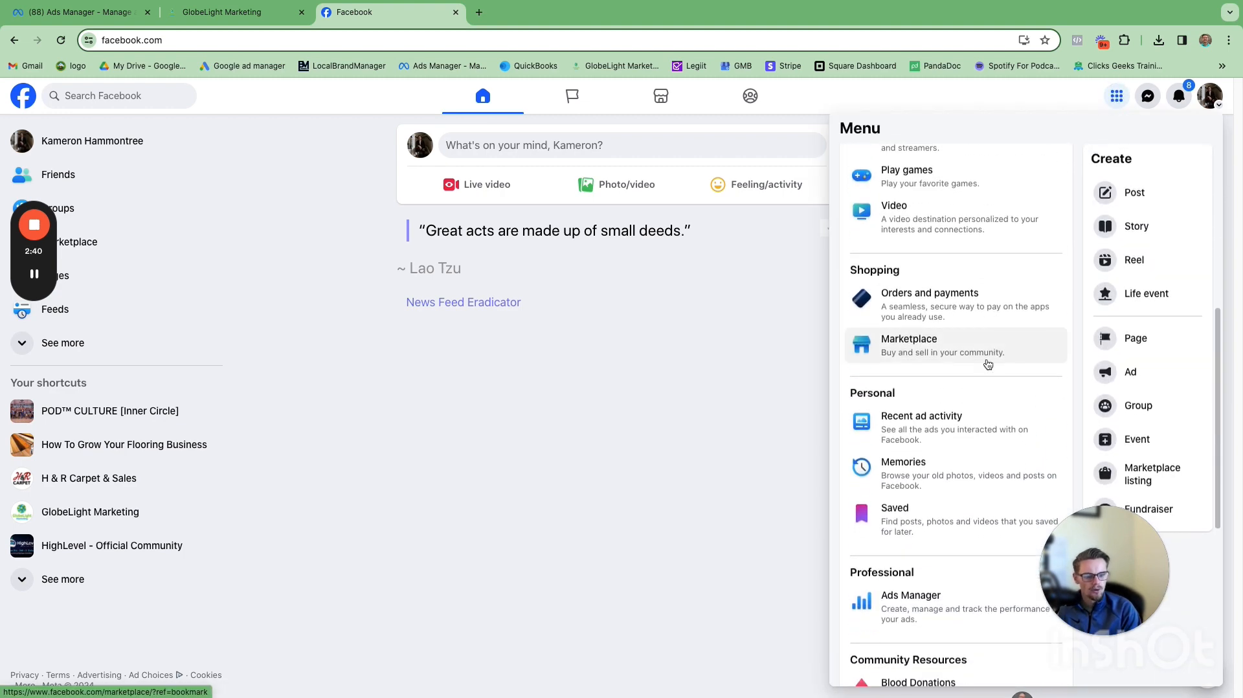
{"action": "scroll", "coordinate": [978, 371], "scroll_direction": "down", "scroll_amount": 1}
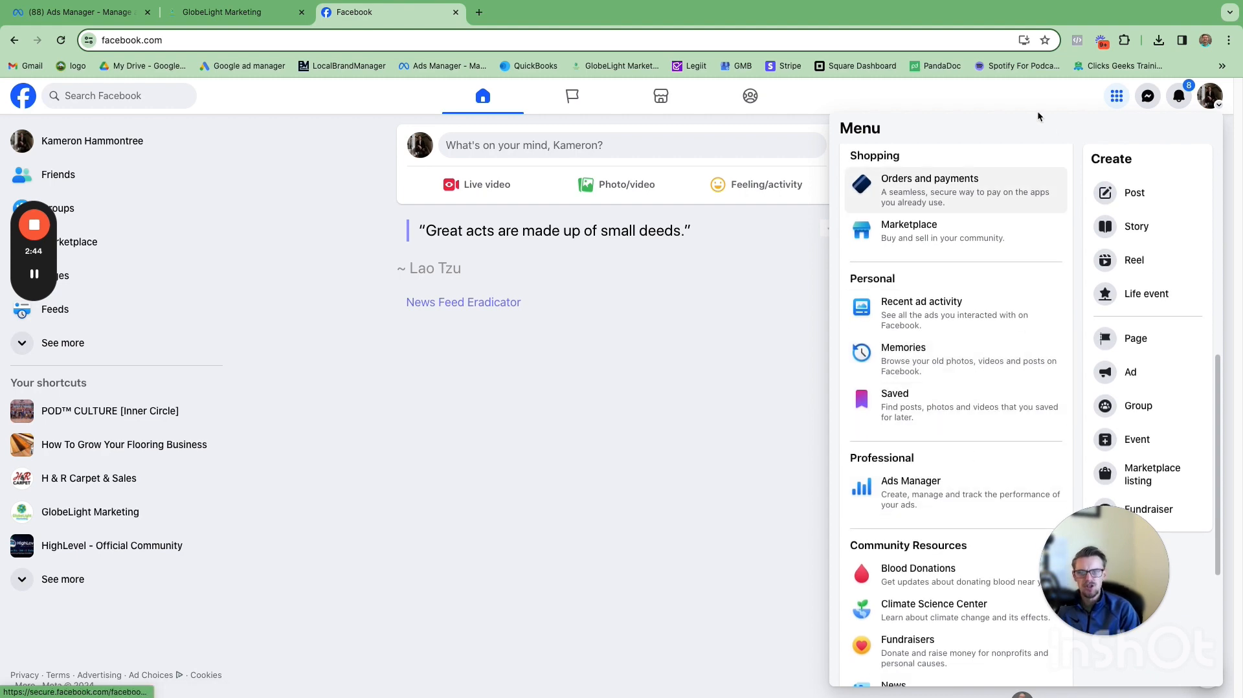
{"action": "left_click", "coordinate": [123, 12]}
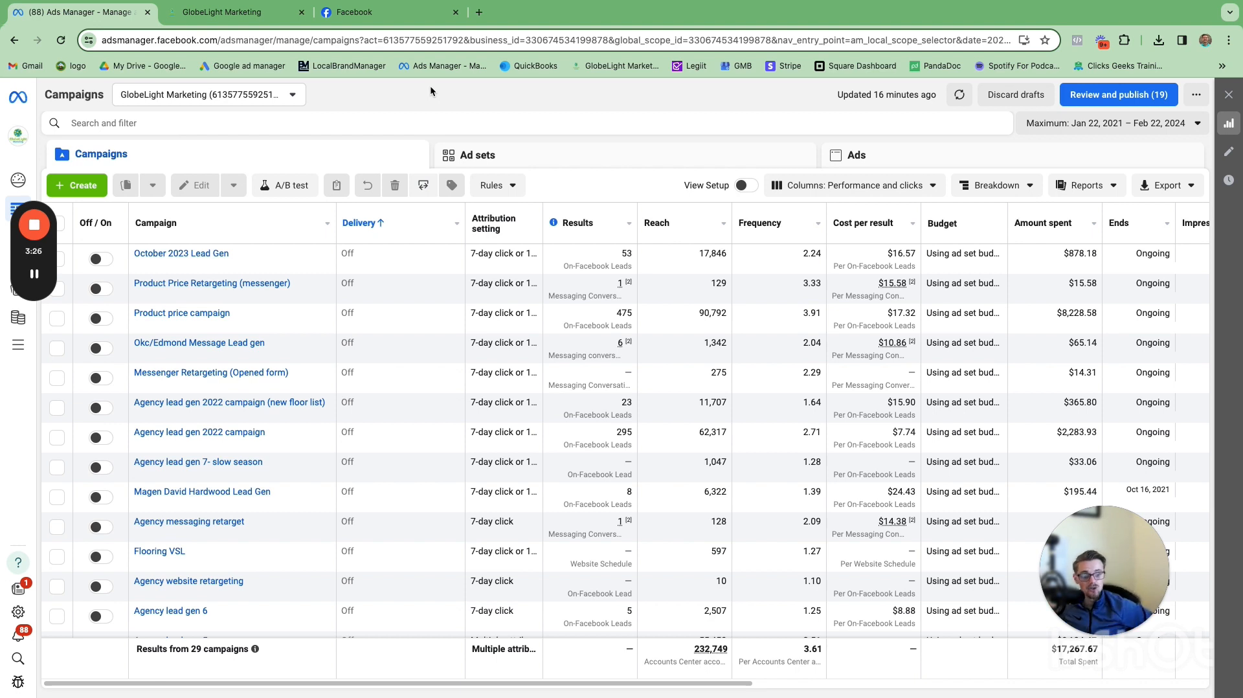
{"action": "left_click", "coordinate": [456, 13]}
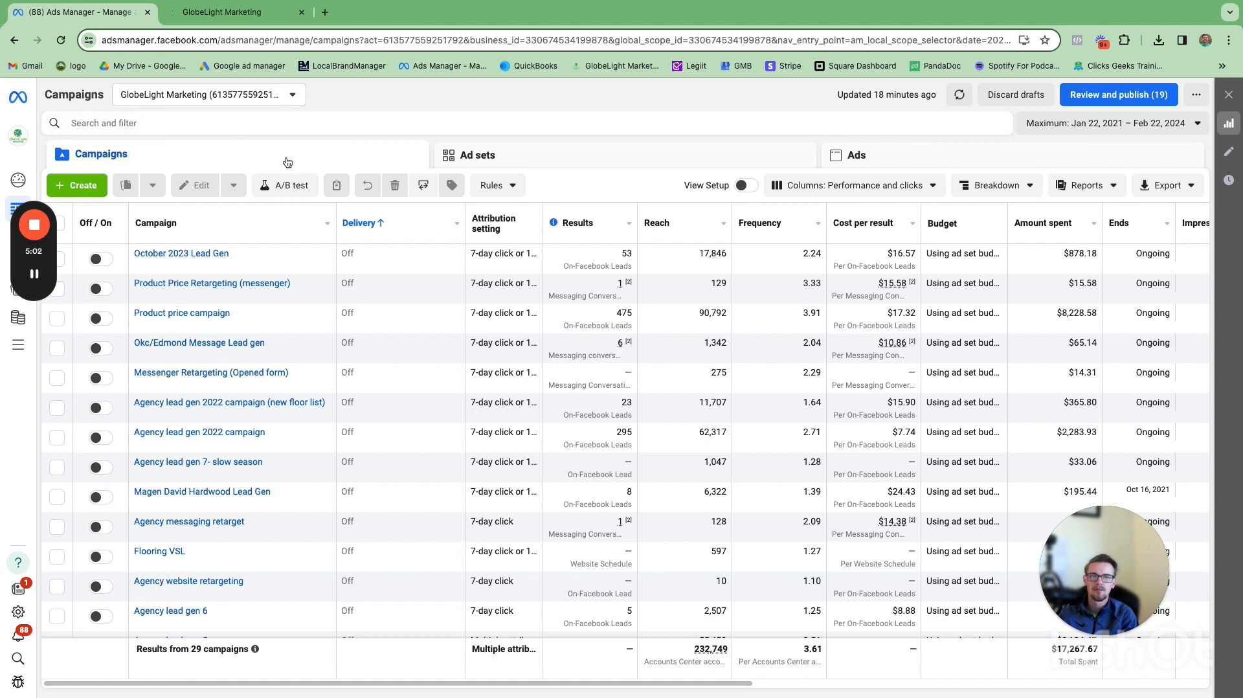
Step: Start a new campaign with the Auction buying type and the Leads objective
{"action": "left_click", "coordinate": [89, 186]}
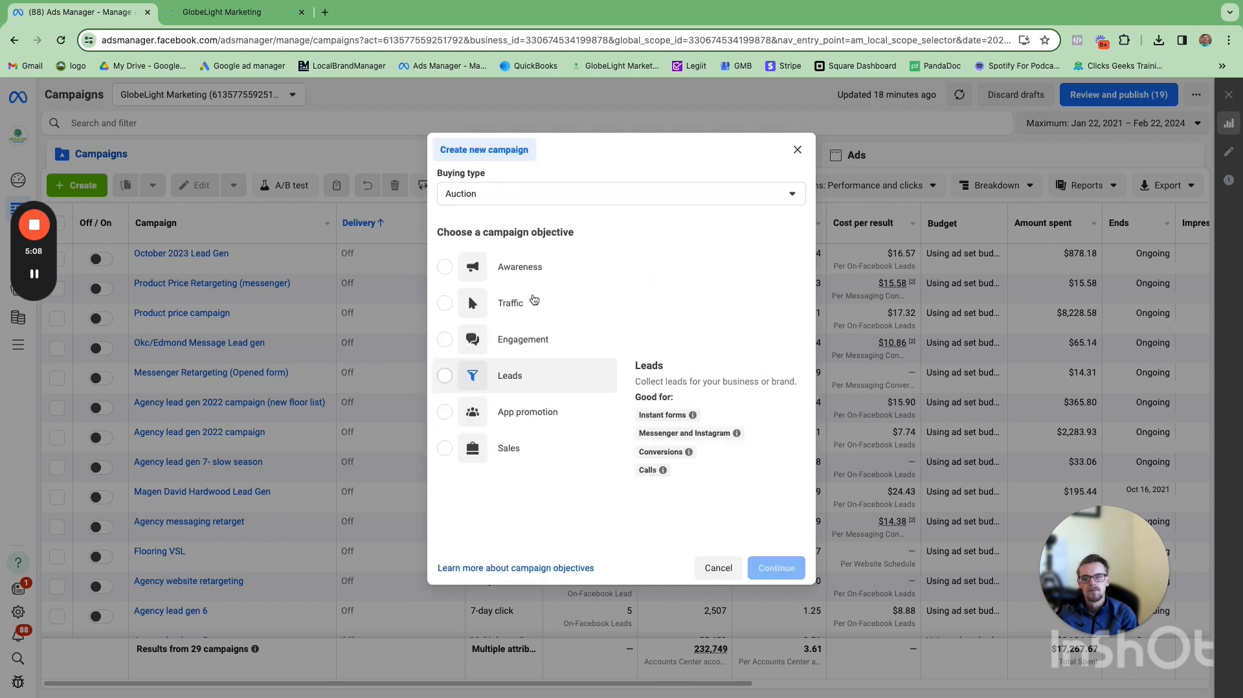
{"action": "mouse_move", "coordinate": [525, 281]}
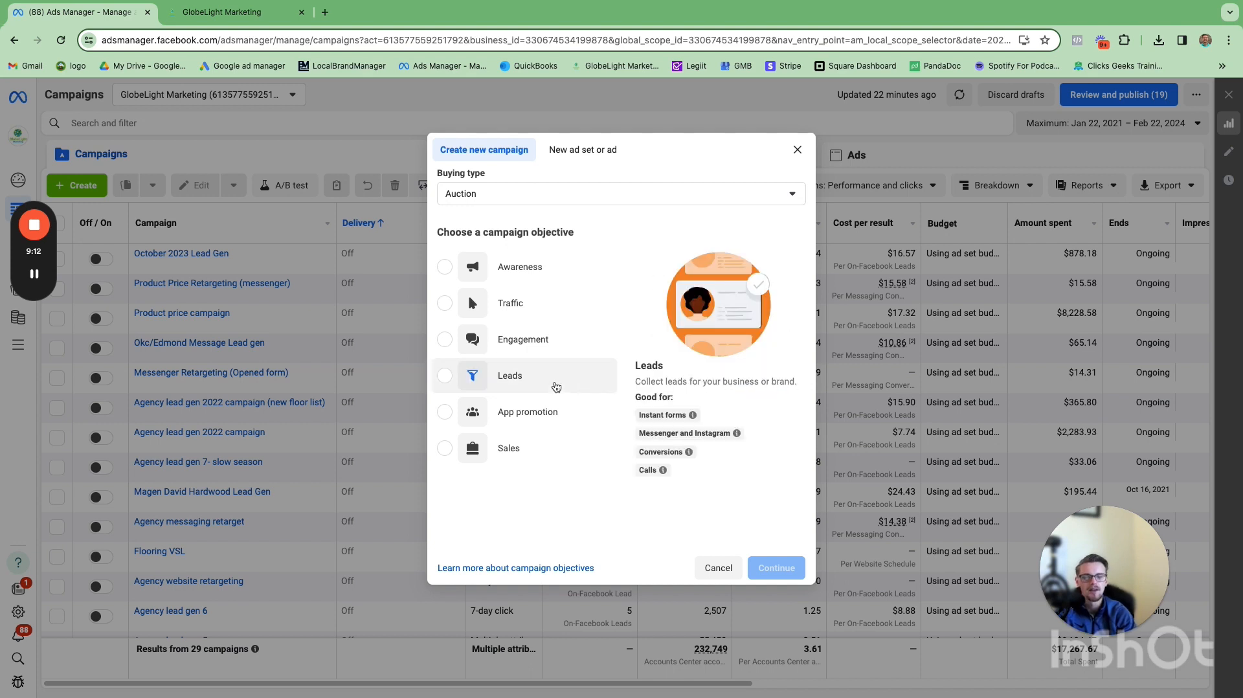
{"action": "left_click", "coordinate": [553, 384]}
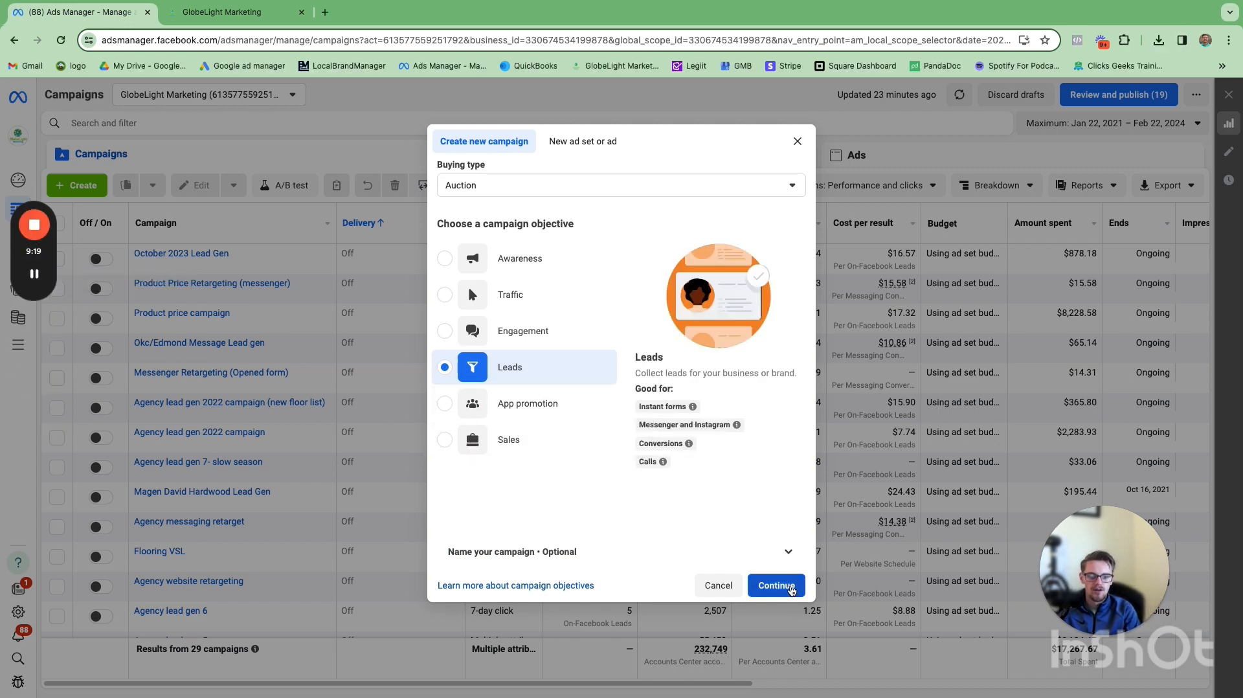
{"action": "left_click", "coordinate": [790, 587]}
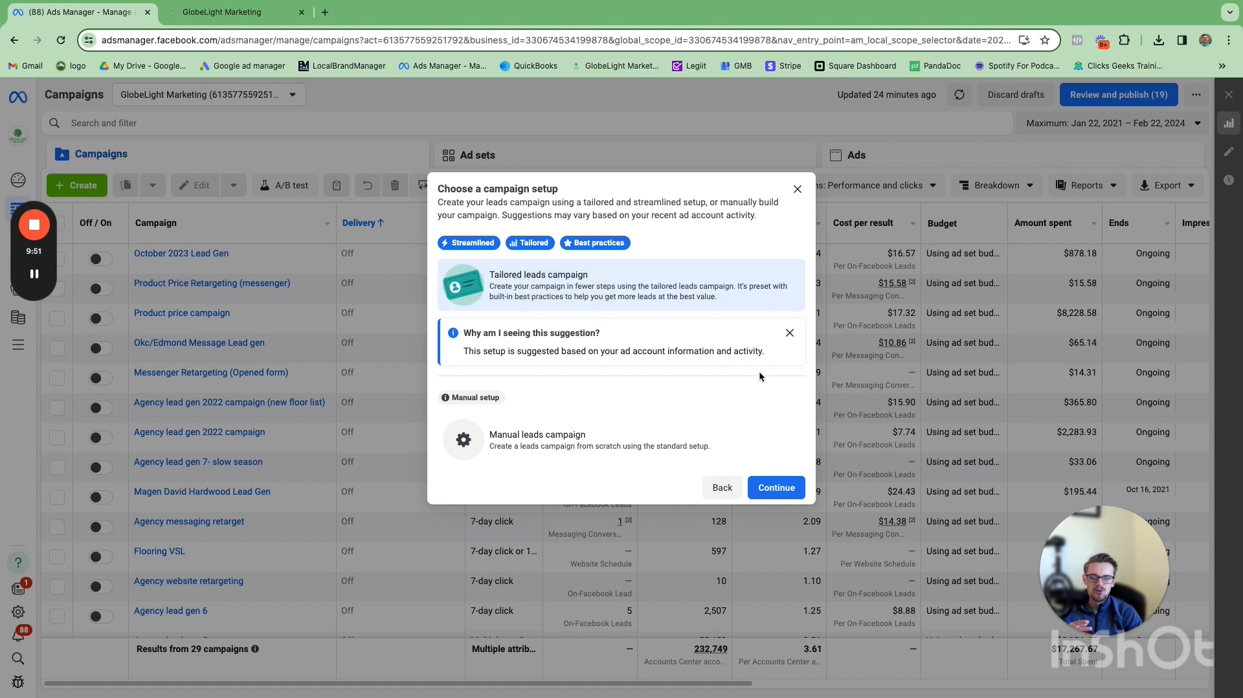
Step: Dismiss the suggestion note and choose the manual leads campaign setup
{"action": "left_click", "coordinate": [789, 334]}
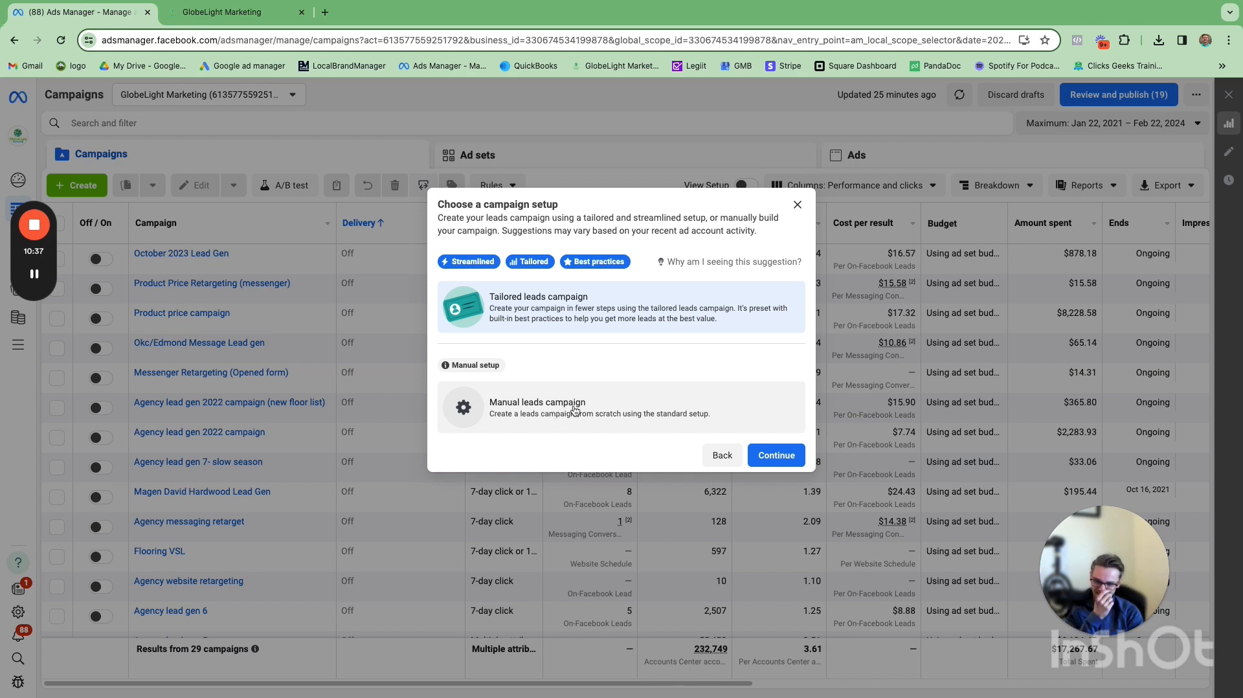
{"action": "left_click", "coordinate": [574, 409]}
{"action": "left_click", "coordinate": [773, 455]}
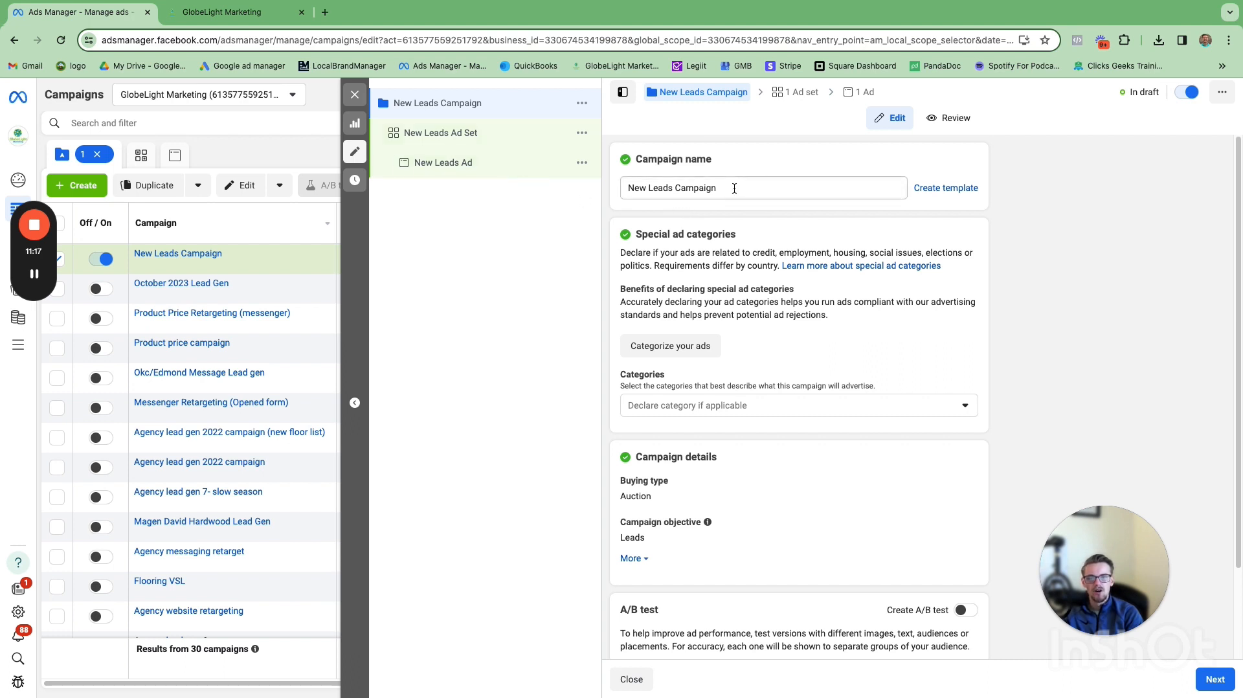
Step: Review the default campaign name and scroll through the campaign settings
{"action": "left_click_drag", "start_coordinate": [734, 188], "coordinate": [623, 188]}
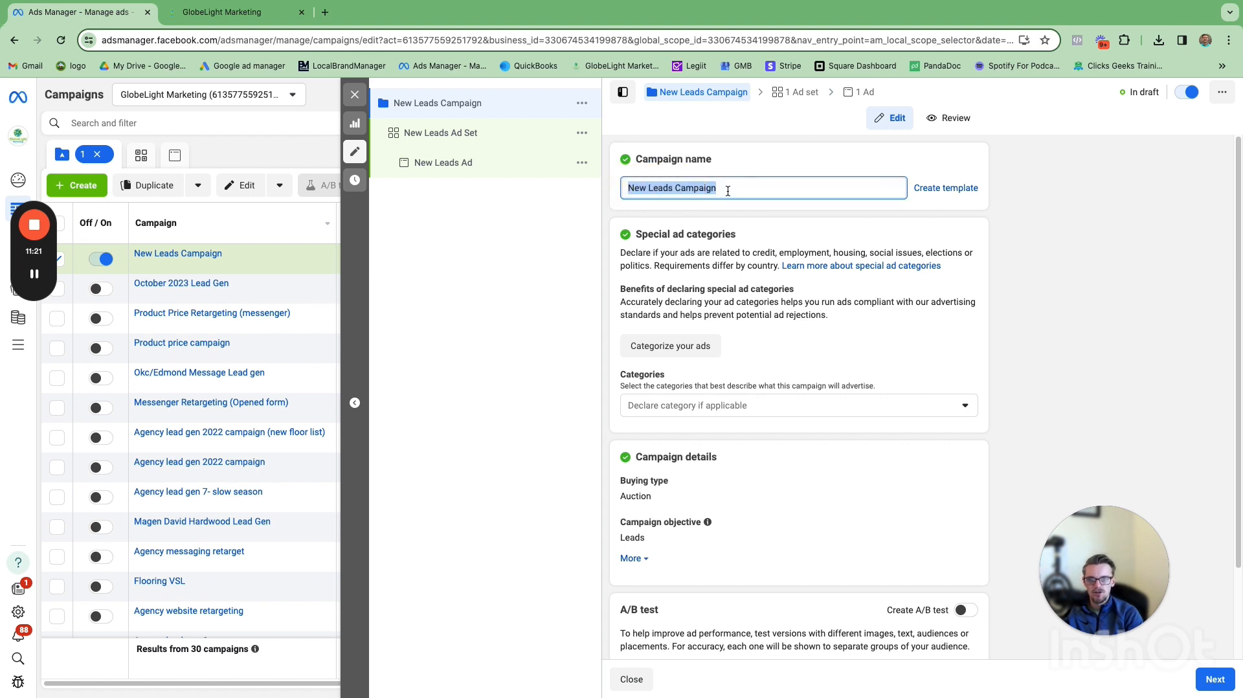
{"action": "left_click", "coordinate": [740, 148]}
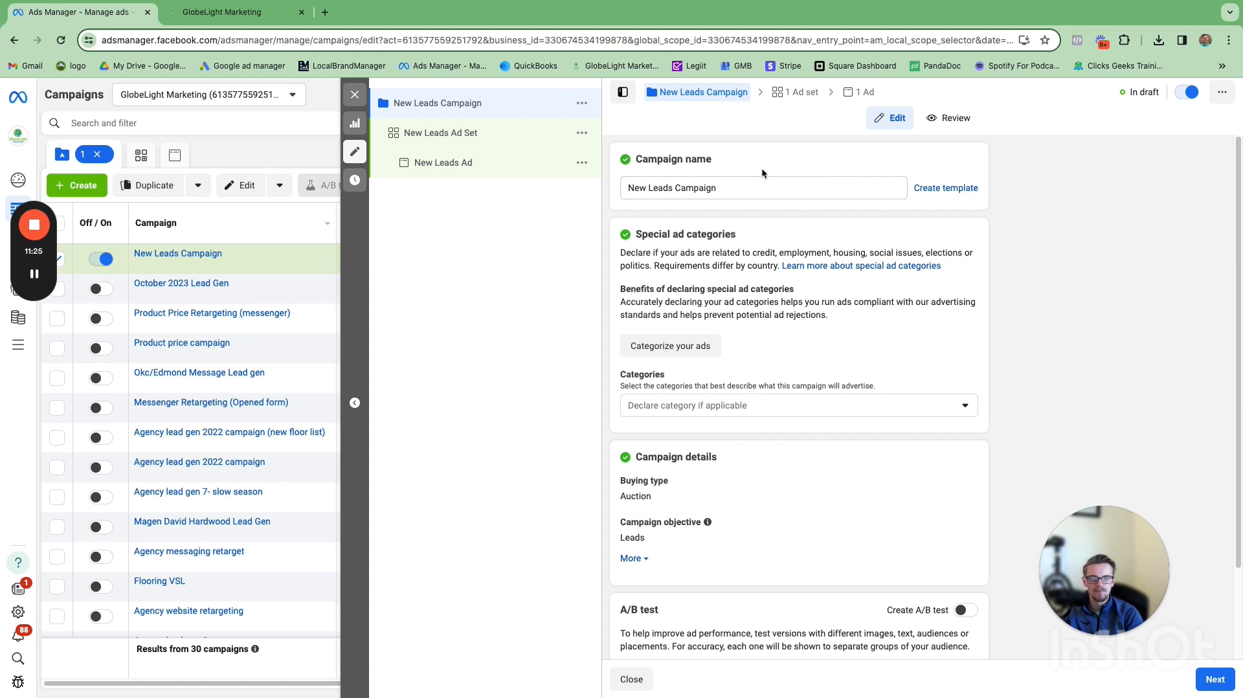
{"action": "scroll", "coordinate": [775, 177], "scroll_direction": "down", "scroll_amount": 1}
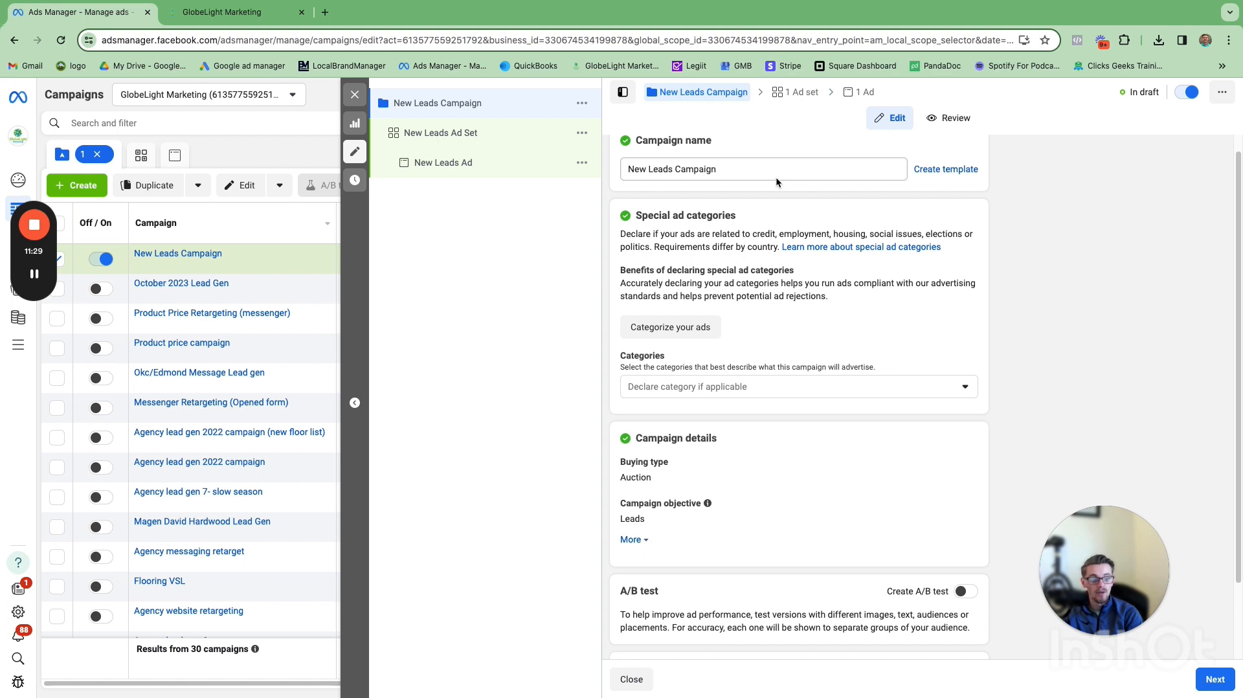
{"action": "scroll", "coordinate": [760, 187], "scroll_direction": "down", "scroll_amount": 1}
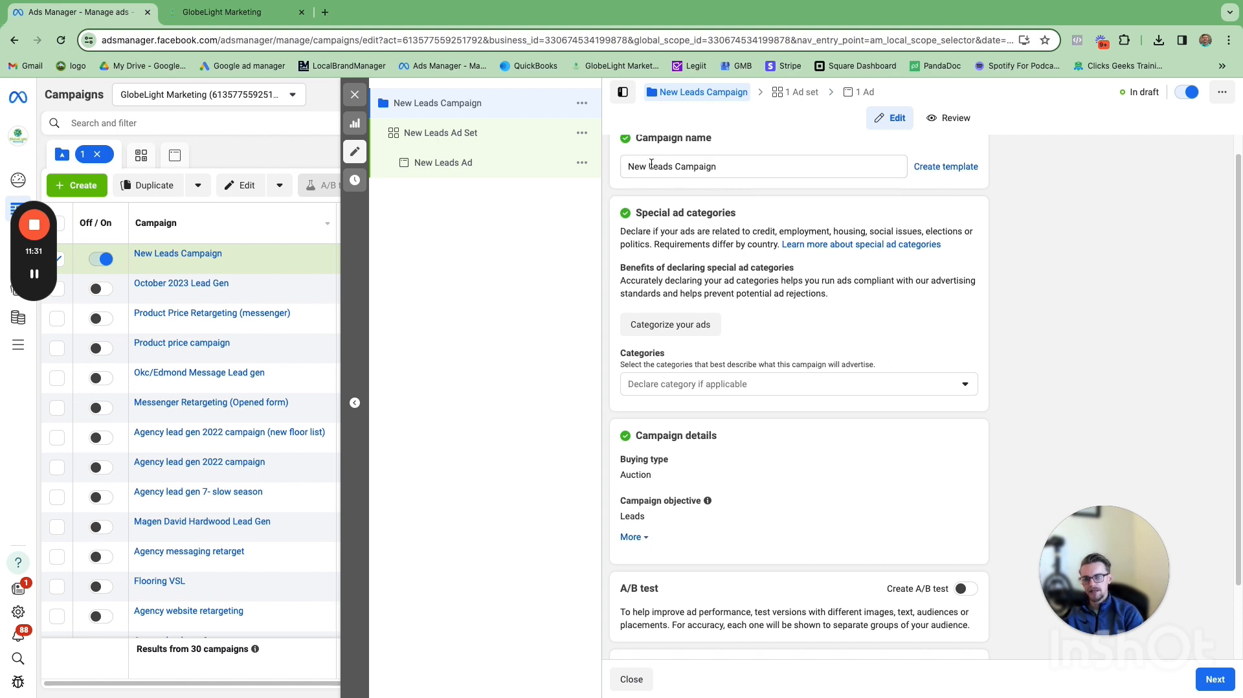
{"action": "scroll", "coordinate": [796, 244], "scroll_direction": "down", "scroll_amount": 1}
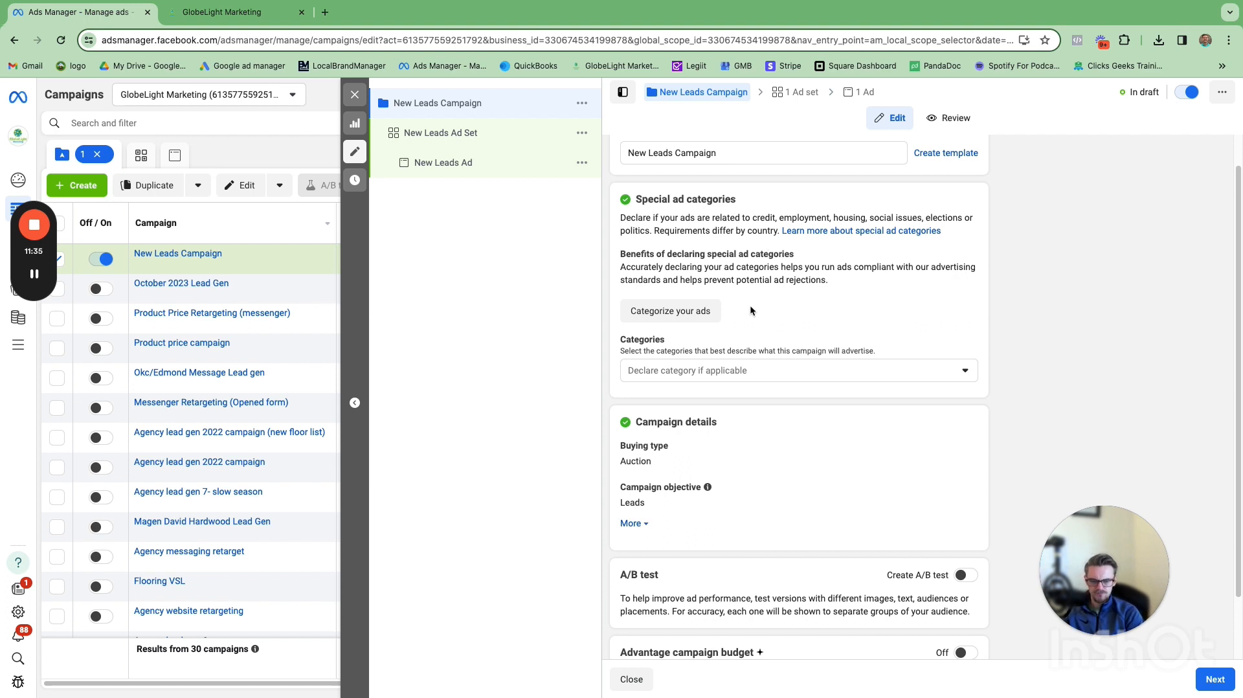
Step: Review the special ad category options and the buying type choices, leaving no category and Auction selected
{"action": "left_click", "coordinate": [964, 372]}
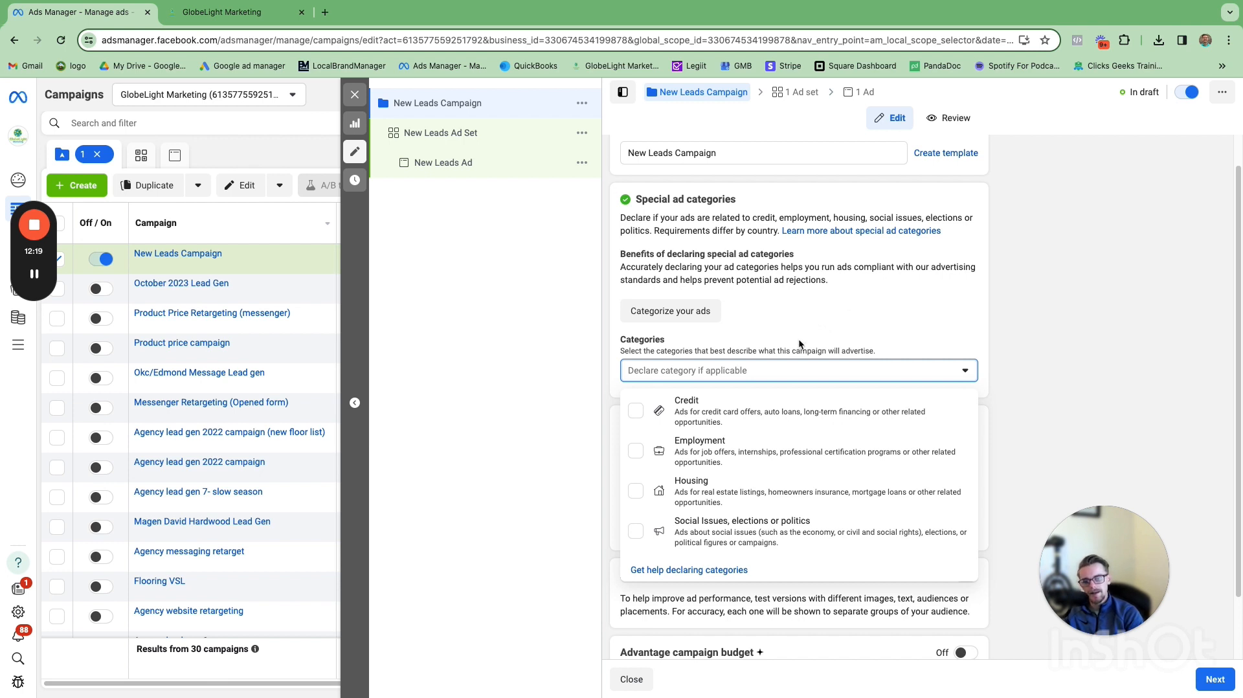
{"action": "left_click", "coordinate": [864, 311]}
{"action": "scroll", "coordinate": [777, 343], "scroll_direction": "down", "scroll_amount": 1}
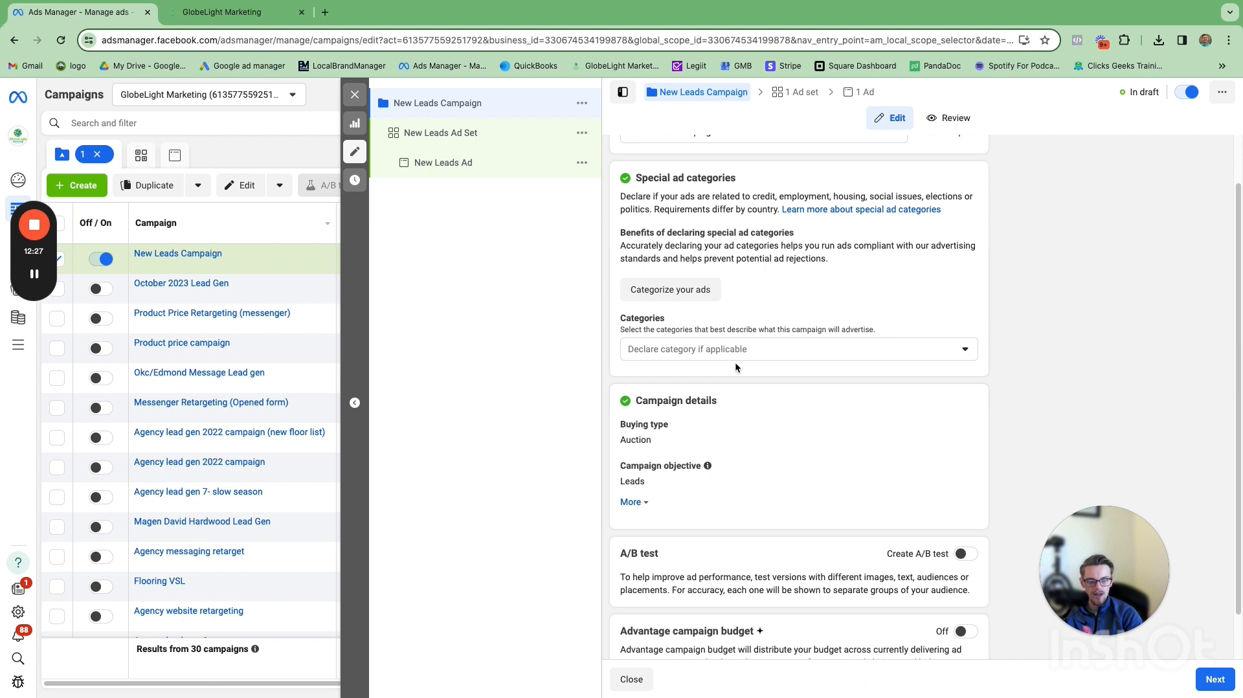
{"action": "scroll", "coordinate": [739, 371], "scroll_direction": "down", "scroll_amount": 1}
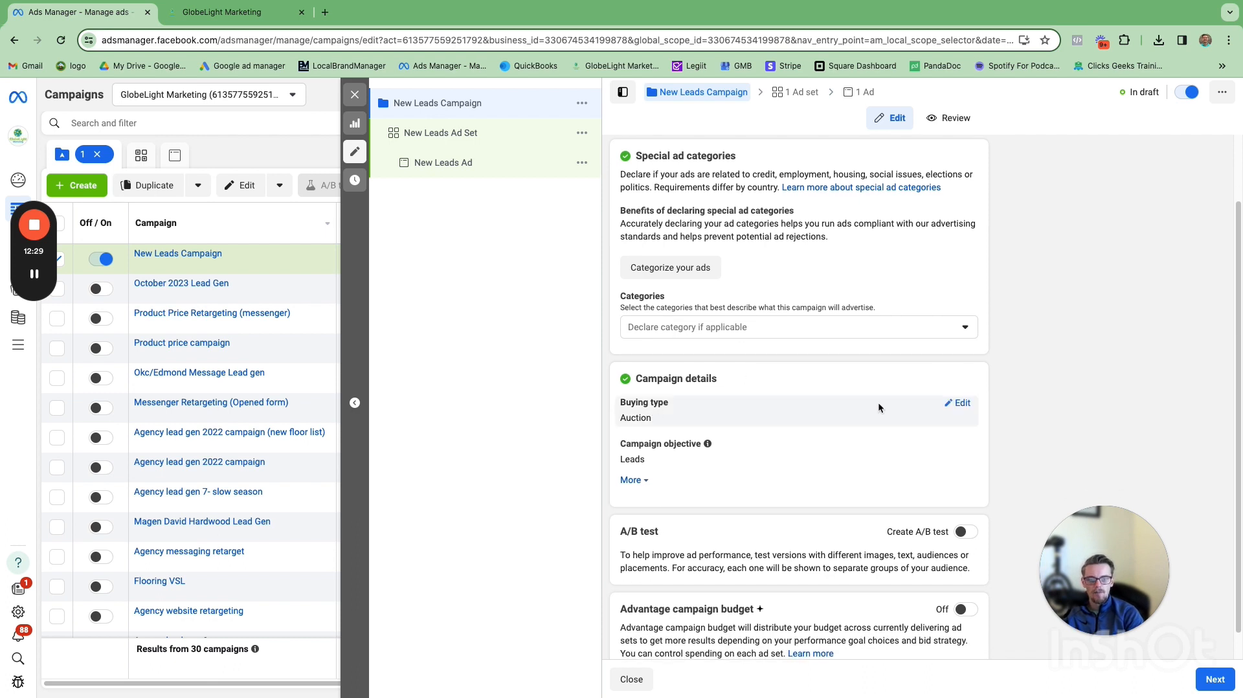
{"action": "left_click", "coordinate": [962, 404]}
{"action": "left_click", "coordinate": [958, 422]}
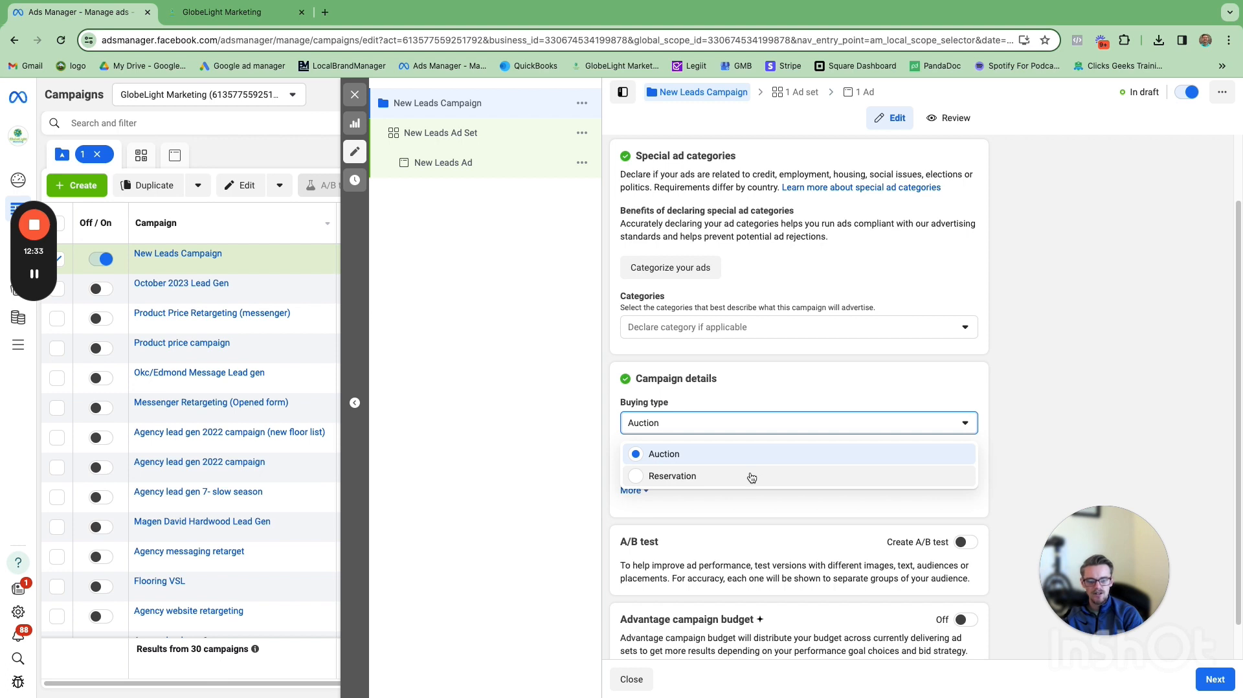
{"action": "left_click", "coordinate": [826, 386]}
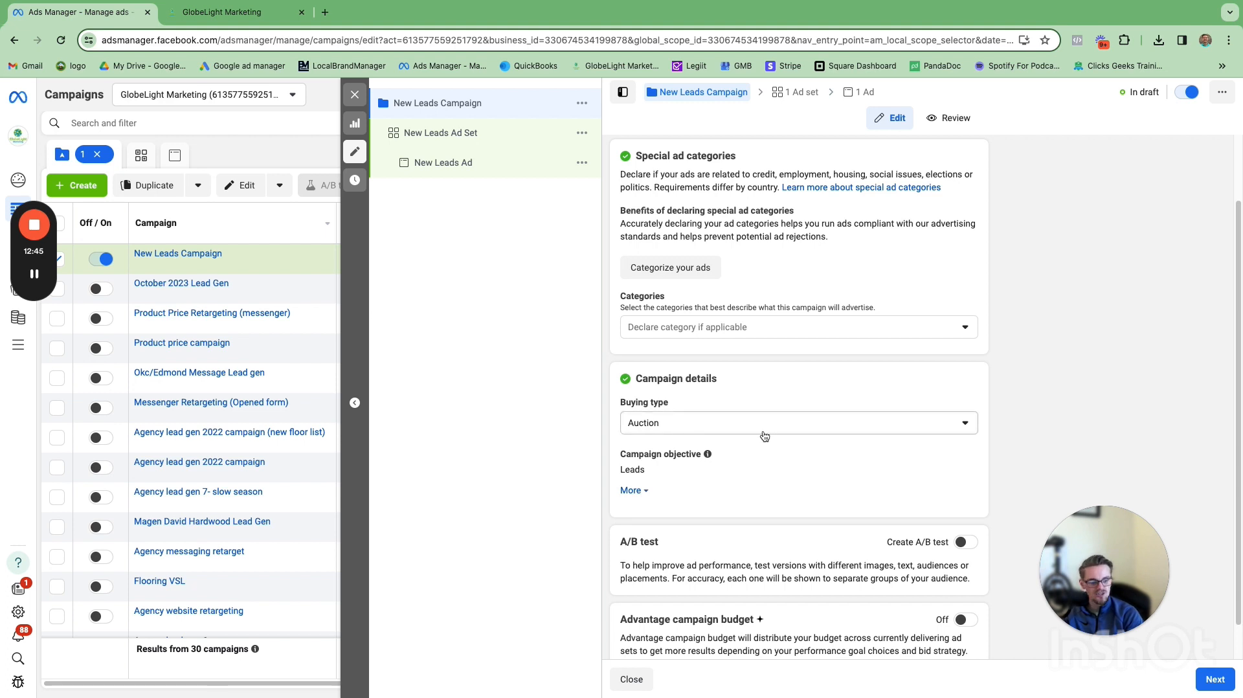
Step: Expand the additional campaign details to view the campaign spending limit
{"action": "scroll", "coordinate": [730, 471], "scroll_direction": "down", "scroll_amount": 1}
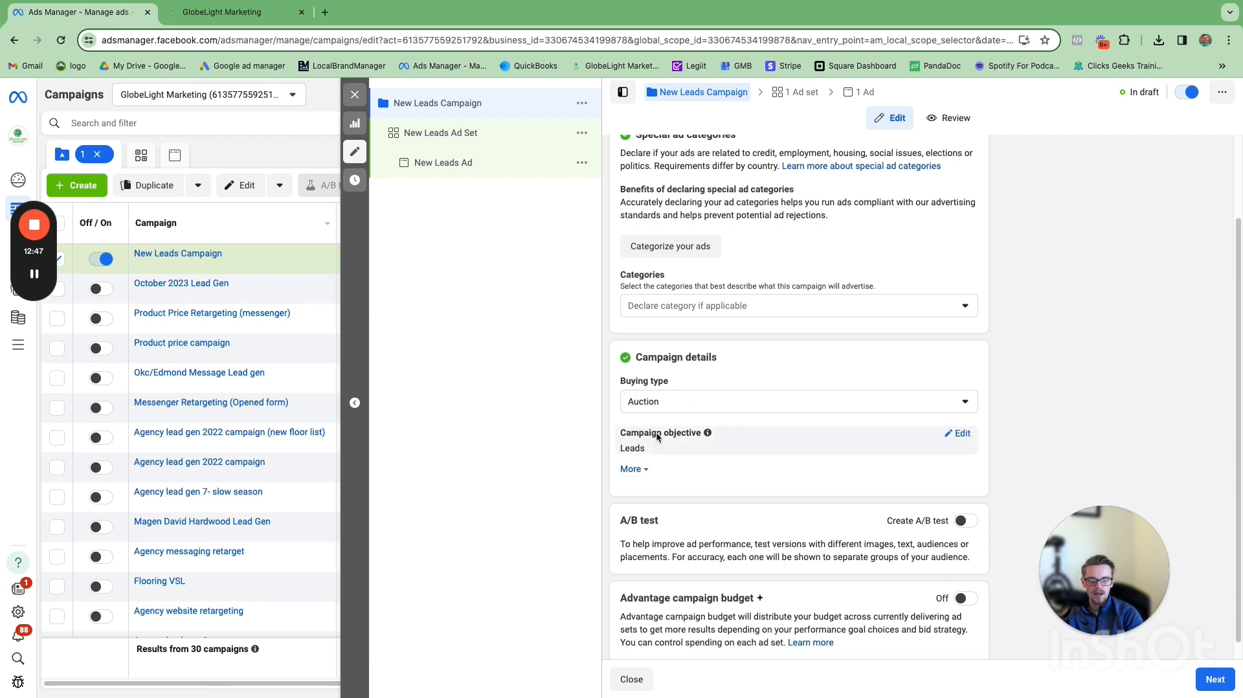
{"action": "scroll", "coordinate": [691, 444], "scroll_direction": "down", "scroll_amount": 1}
{"action": "left_click", "coordinate": [638, 451]}
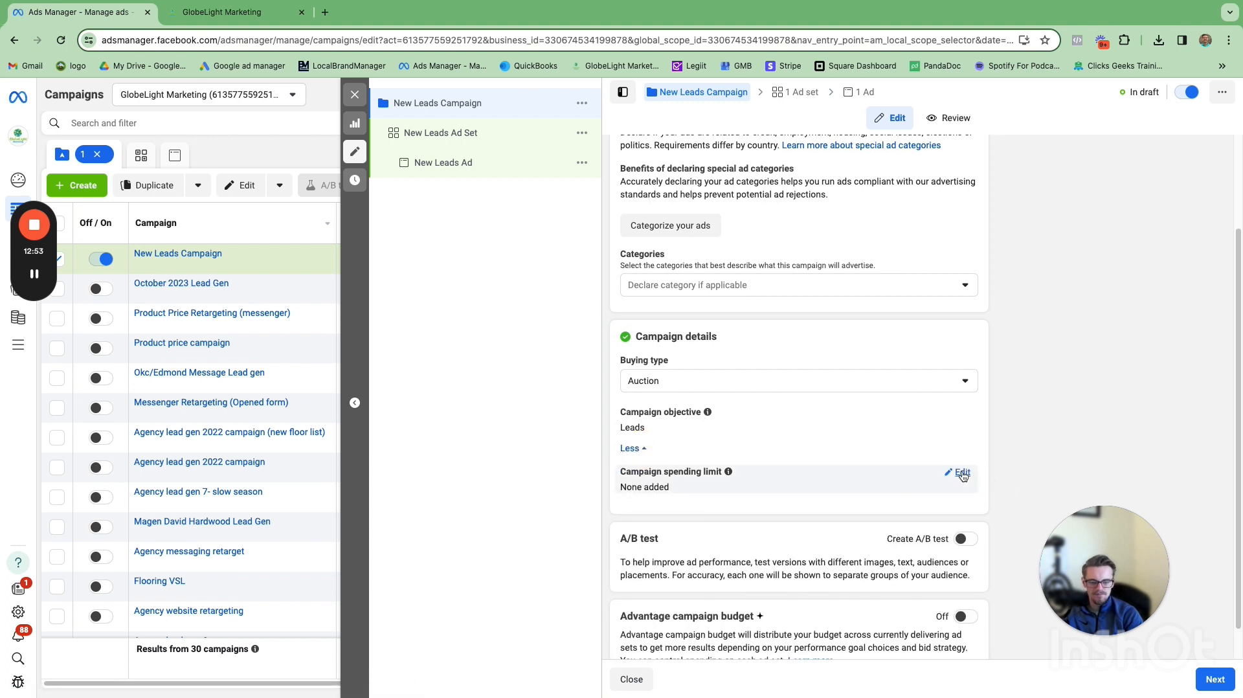
{"action": "scroll", "coordinate": [699, 447], "scroll_direction": "down", "scroll_amount": 1}
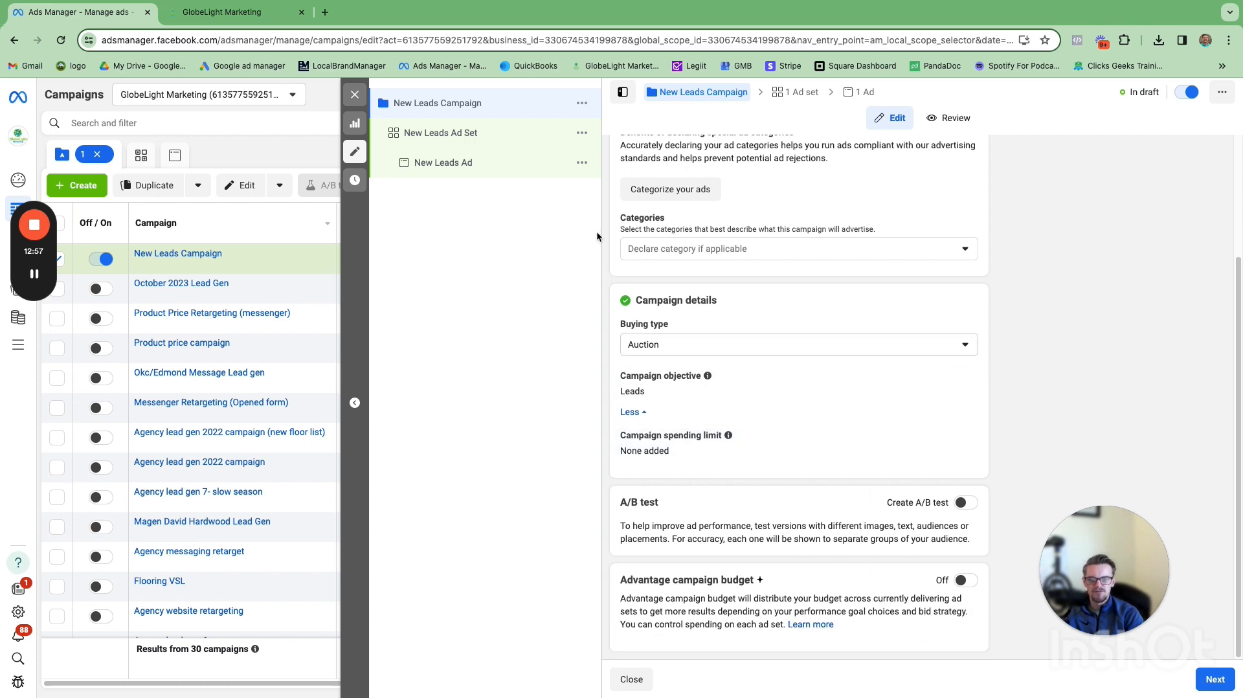
{"action": "scroll", "coordinate": [794, 316], "scroll_direction": "up", "scroll_amount": 3}
Step: Open the New Leads Ad Set and review its conversion location options
{"action": "left_click", "coordinate": [502, 136]}
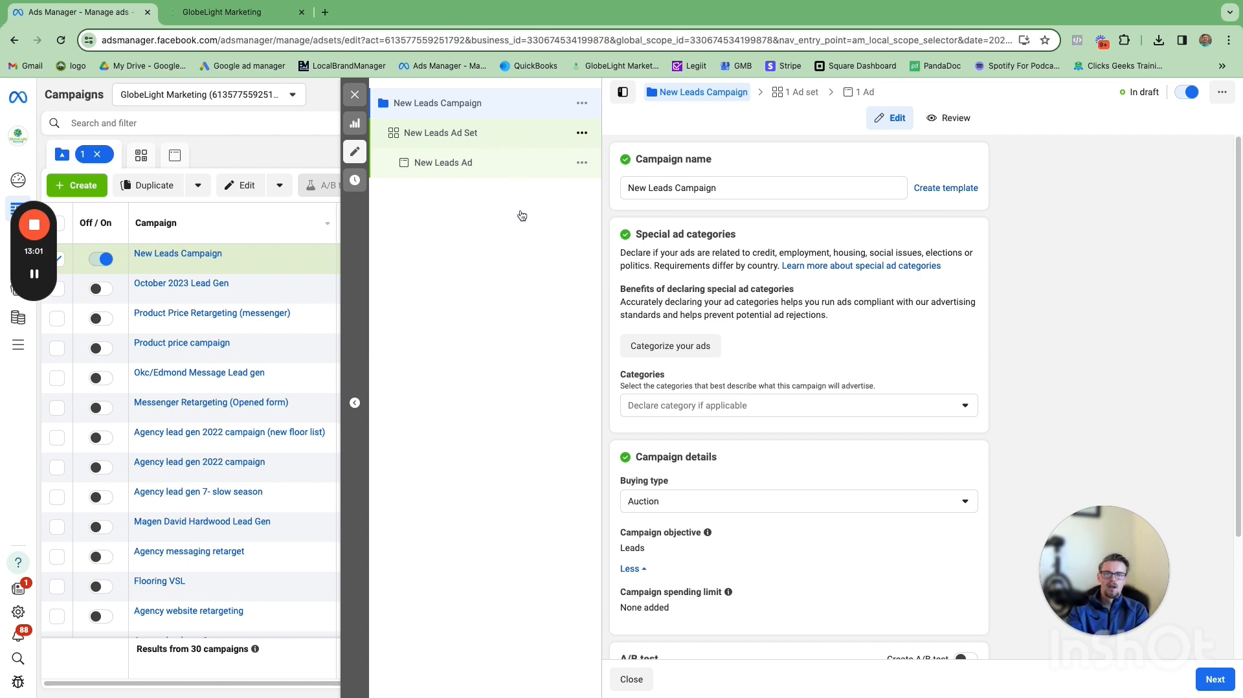
{"action": "left_click", "coordinate": [510, 136]}
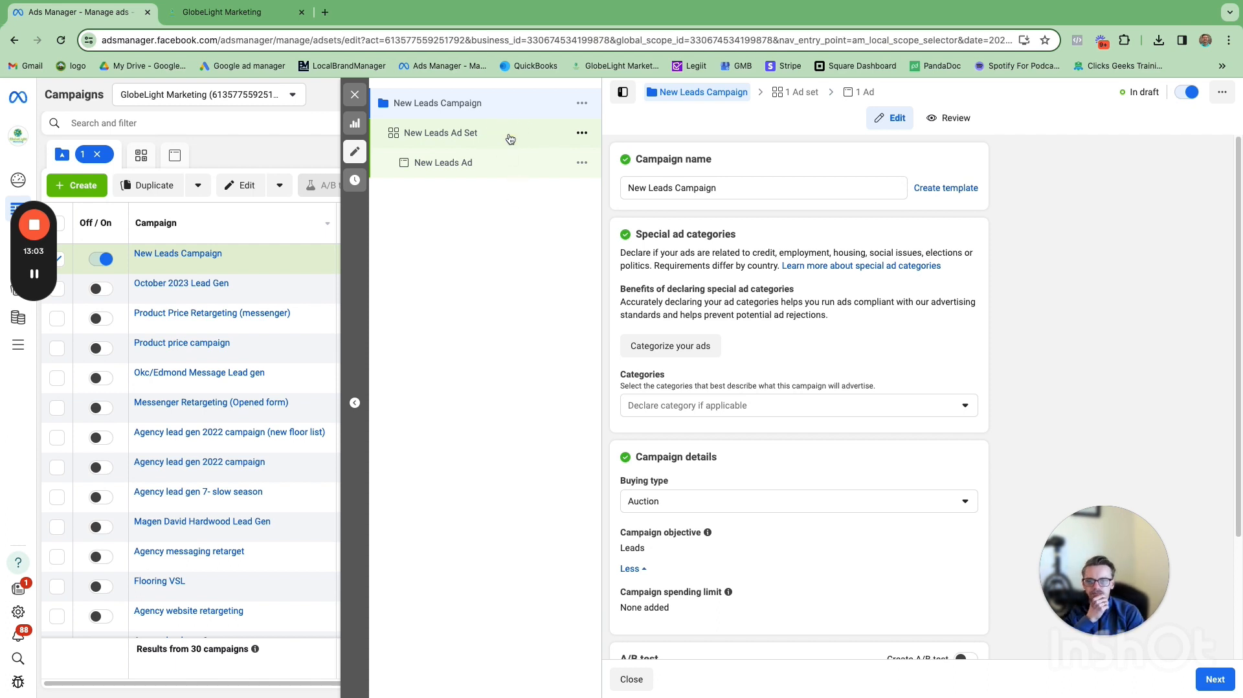
{"action": "left_click", "coordinate": [467, 133]}
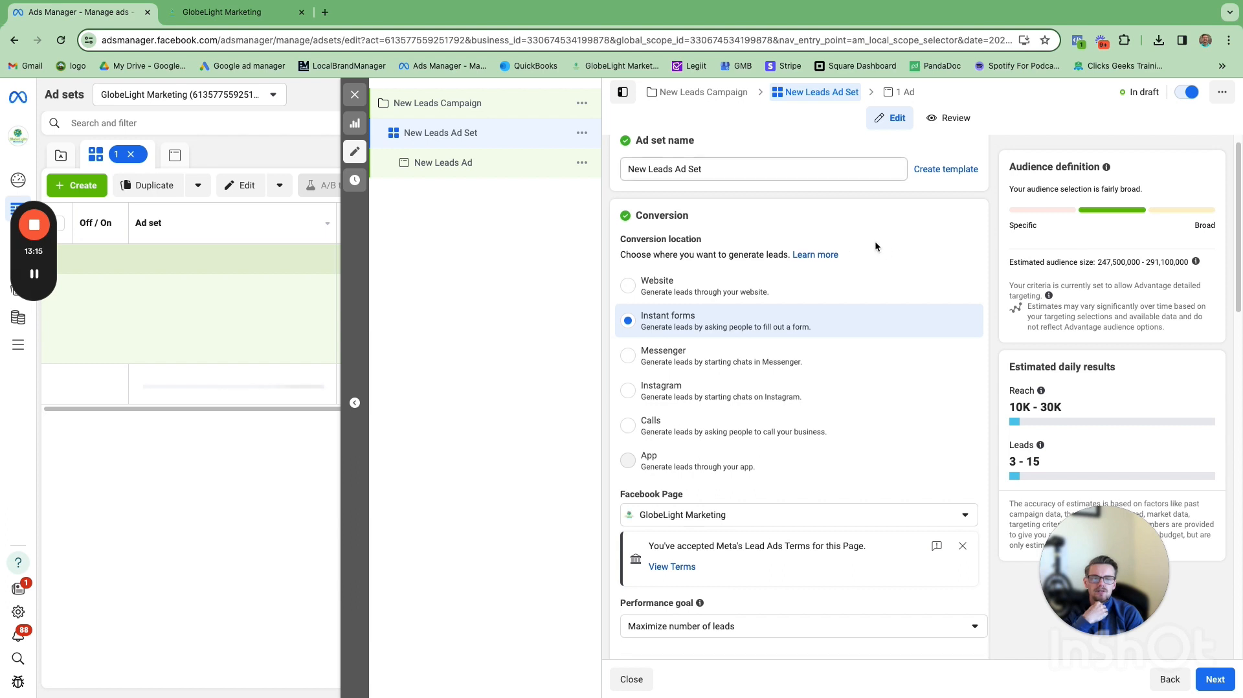
{"action": "scroll", "coordinate": [875, 241], "scroll_direction": "down", "scroll_amount": 1}
{"action": "scroll", "coordinate": [875, 241], "scroll_direction": "down", "scroll_amount": 2}
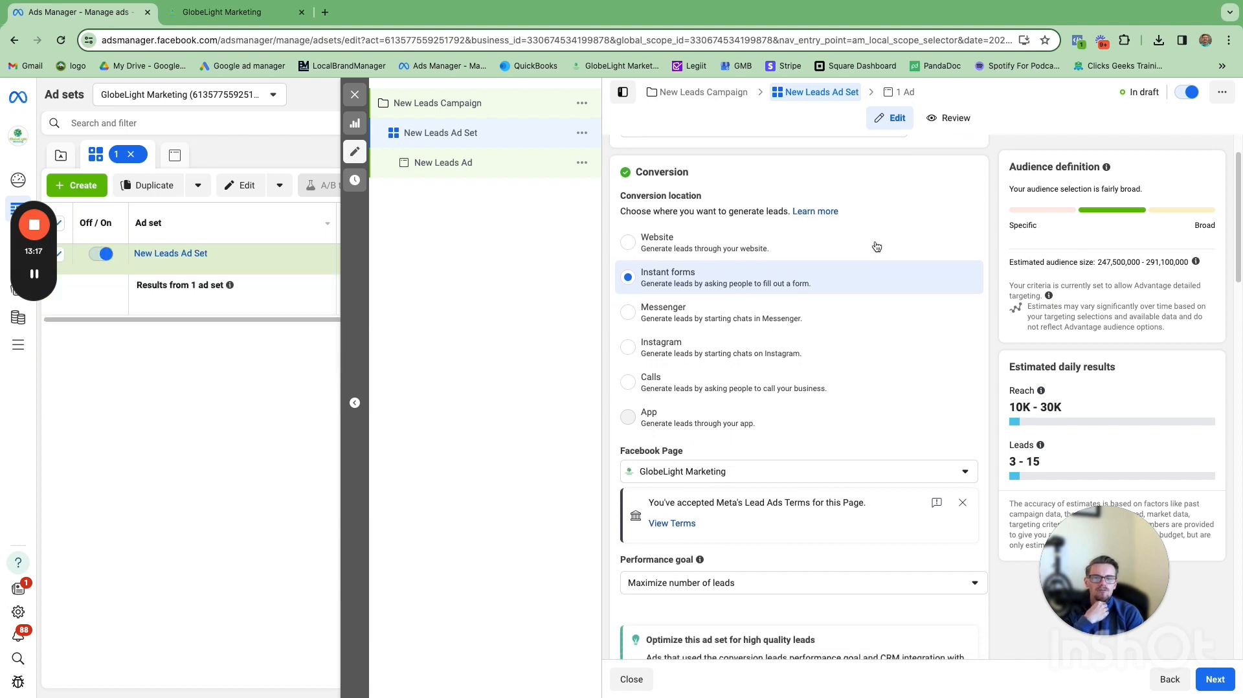
{"action": "scroll", "coordinate": [875, 245], "scroll_direction": "down", "scroll_amount": 1}
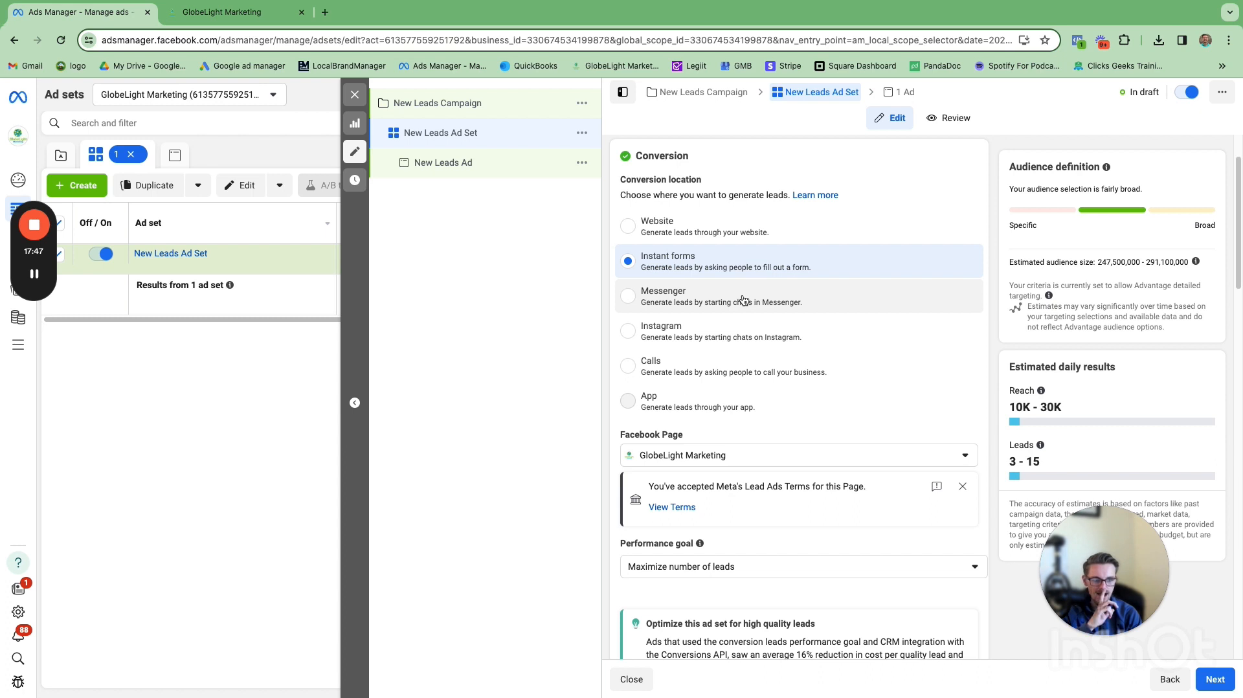
Step: Dismiss the Lead Ads Terms notice and check the Facebook Page list, keeping GlobeLight Marketing selected
{"action": "scroll", "coordinate": [867, 340], "scroll_direction": "down", "scroll_amount": 1}
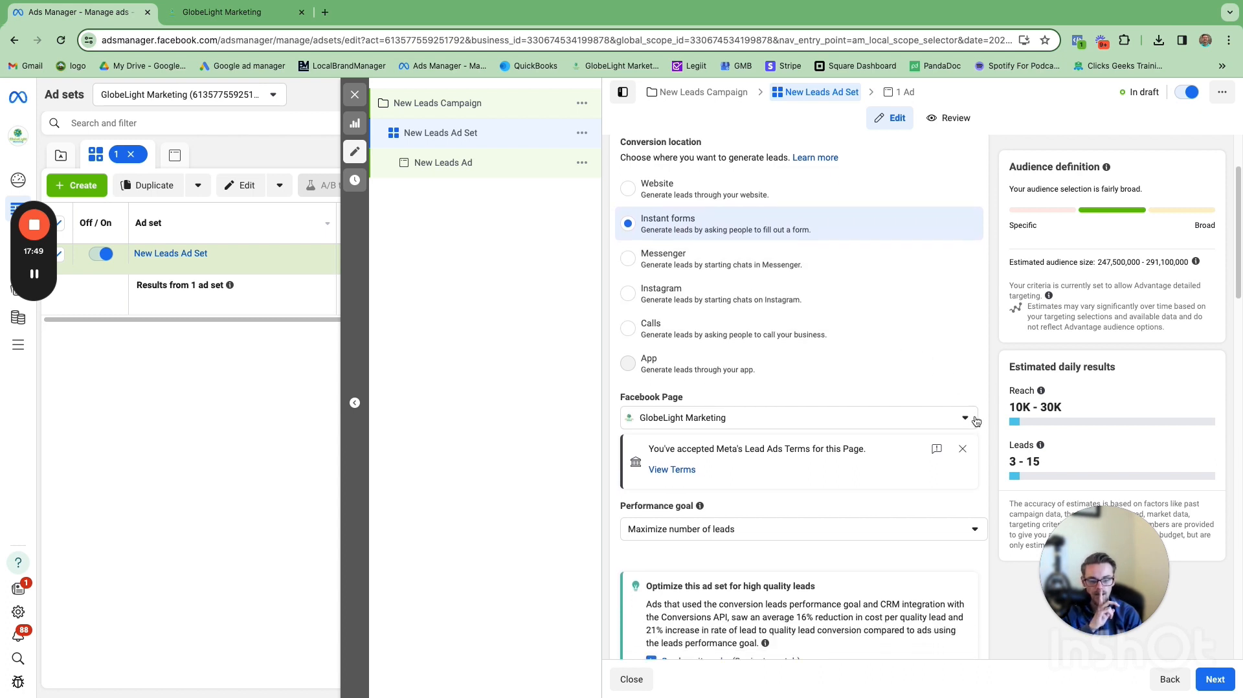
{"action": "left_click", "coordinate": [963, 449]}
{"action": "scroll", "coordinate": [829, 400], "scroll_direction": "down", "scroll_amount": 2}
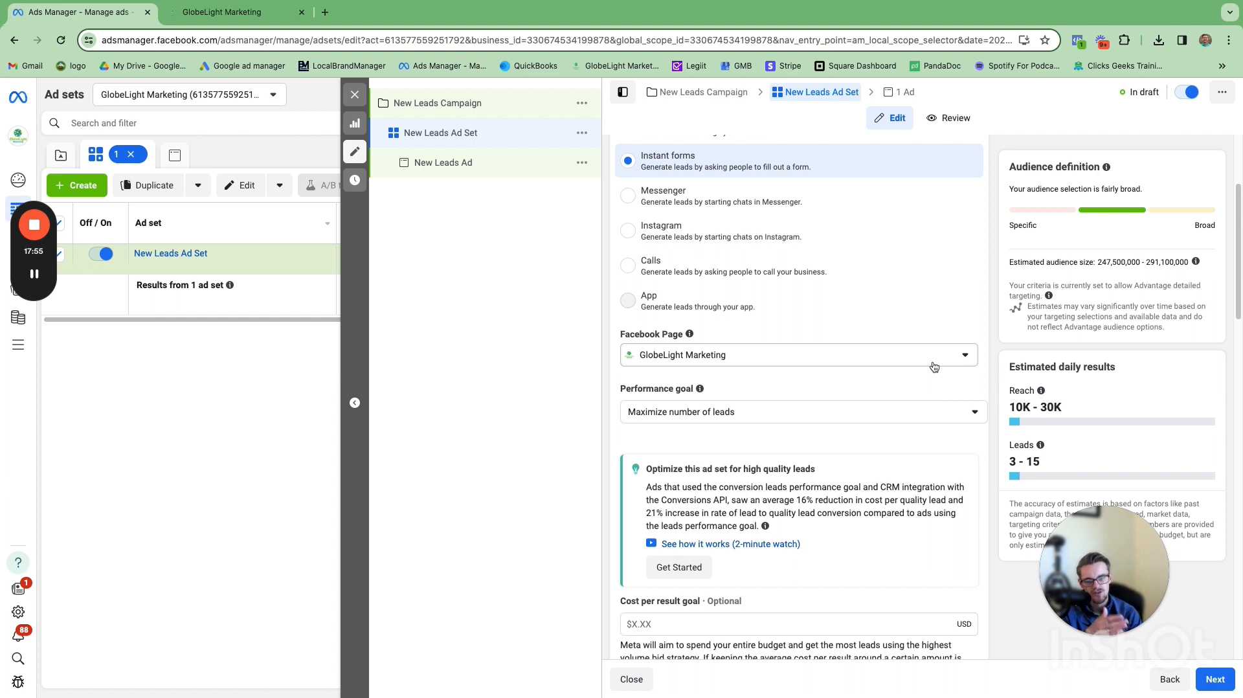
{"action": "left_click", "coordinate": [897, 356]}
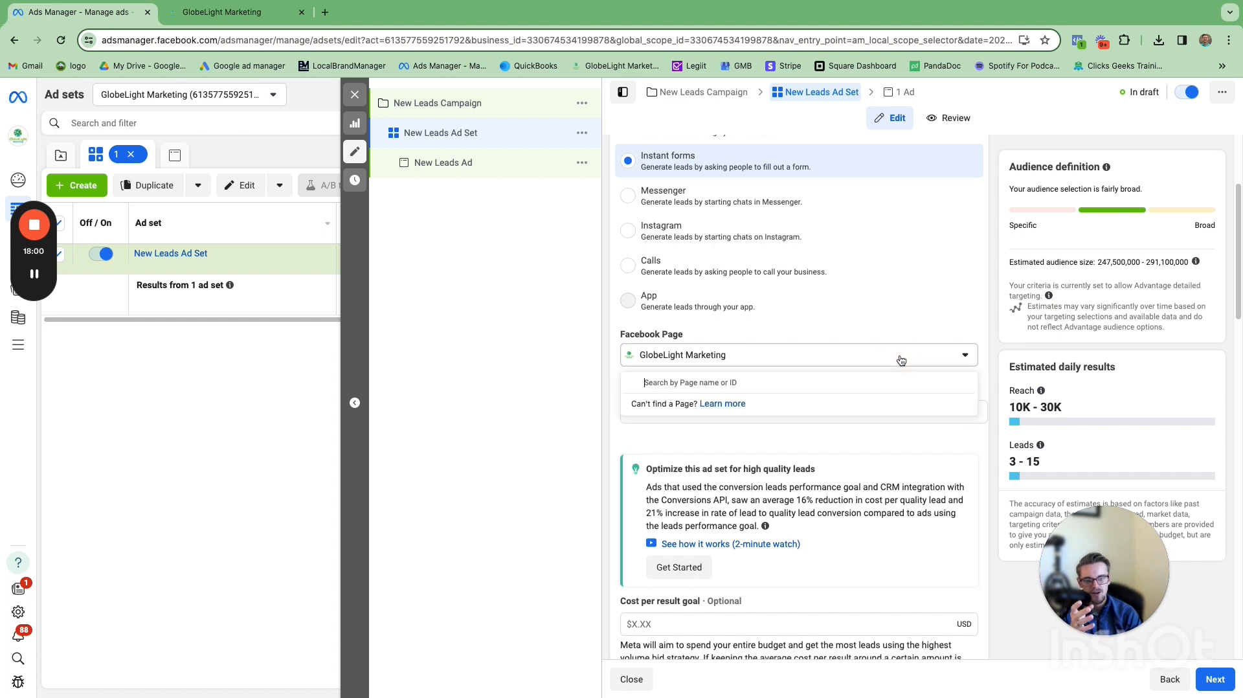
{"action": "left_click", "coordinate": [839, 354]}
{"action": "left_click", "coordinate": [856, 325]}
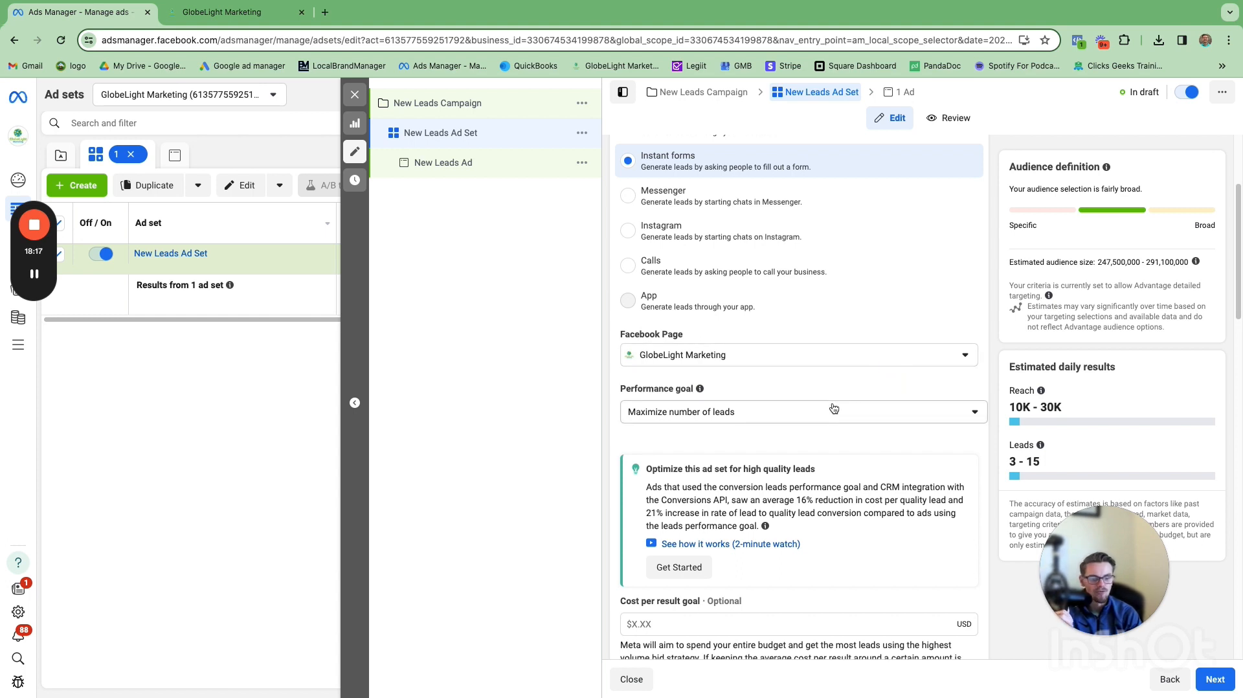
Step: Open the ad set's performance goal list to review its options, then close it
{"action": "scroll", "coordinate": [852, 414], "scroll_direction": "down", "scroll_amount": 1}
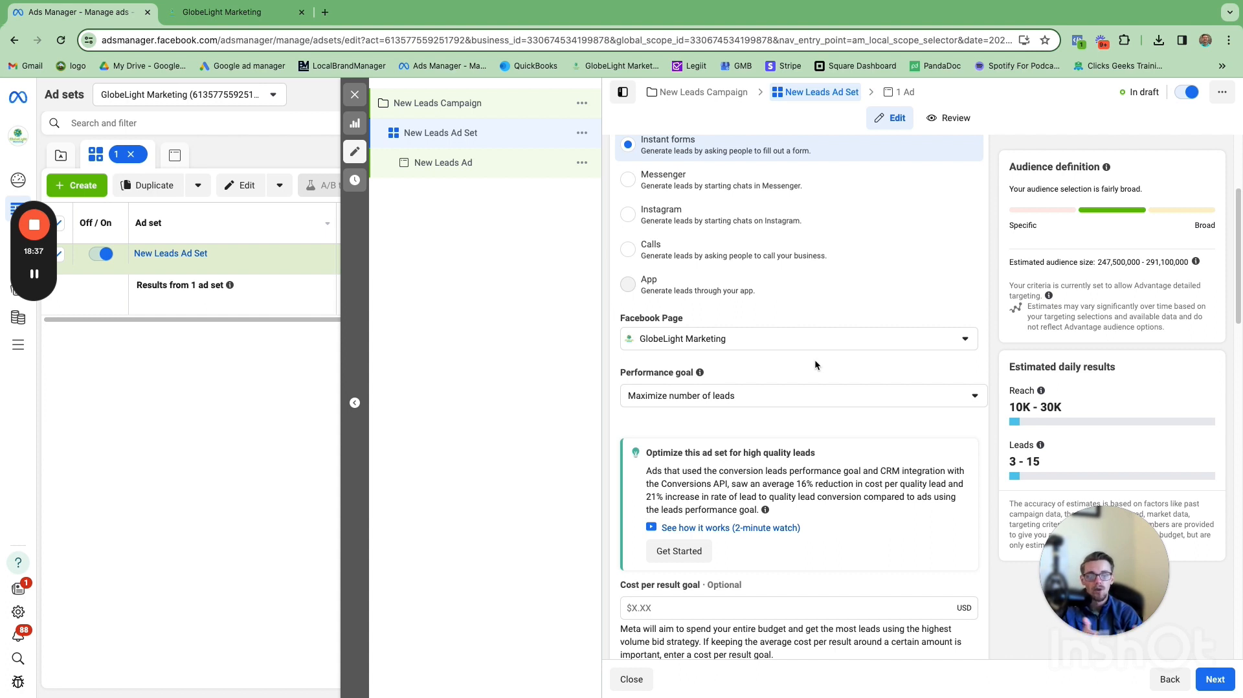
{"action": "left_click", "coordinate": [814, 404]}
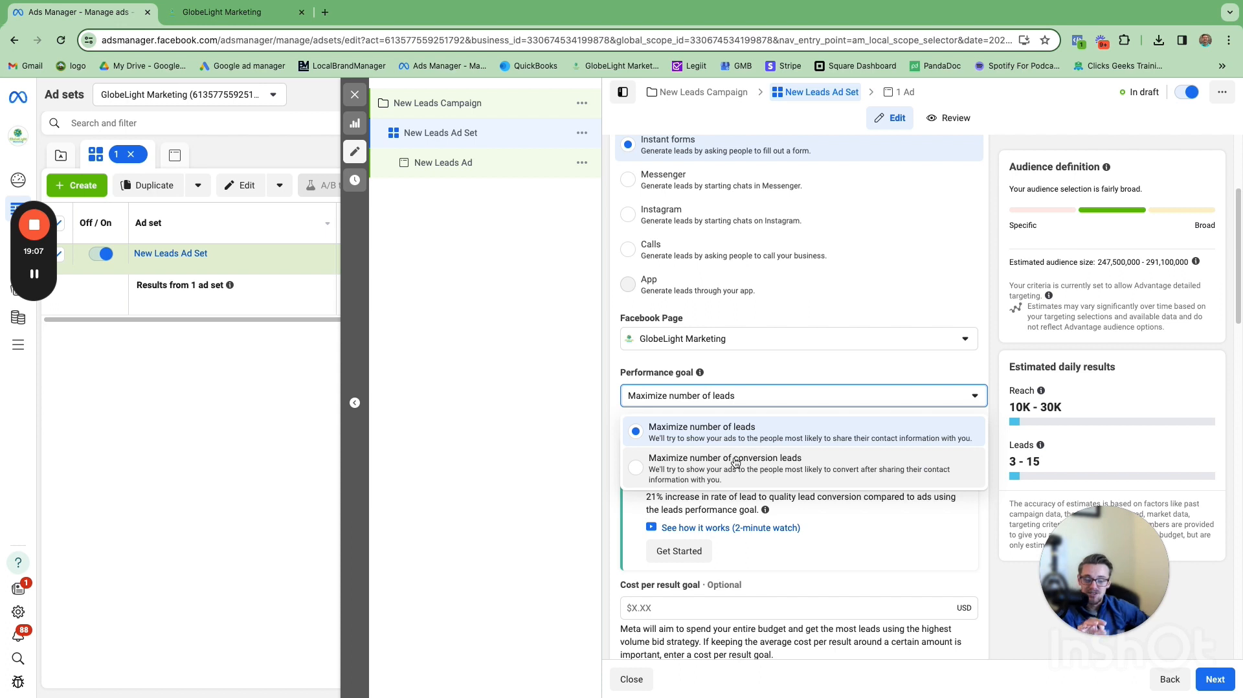
{"action": "left_click", "coordinate": [793, 360]}
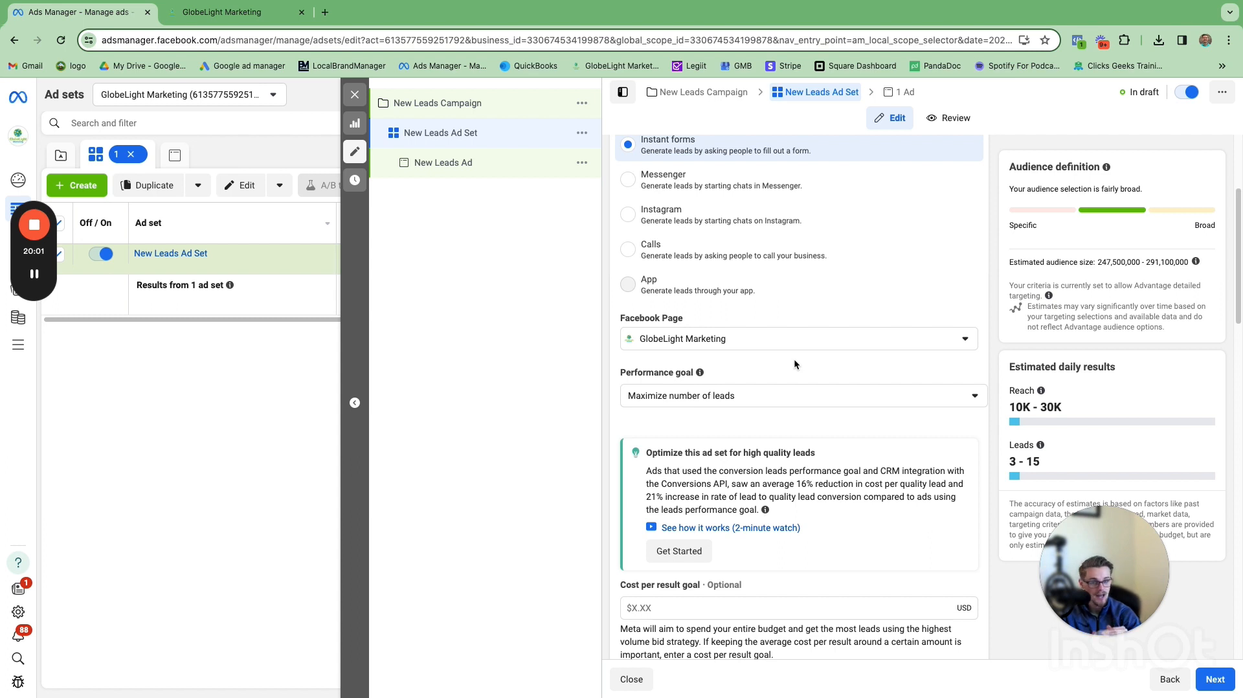
Step: Change the performance goal to Maximize number of conversion leads
{"action": "left_click", "coordinate": [796, 392]}
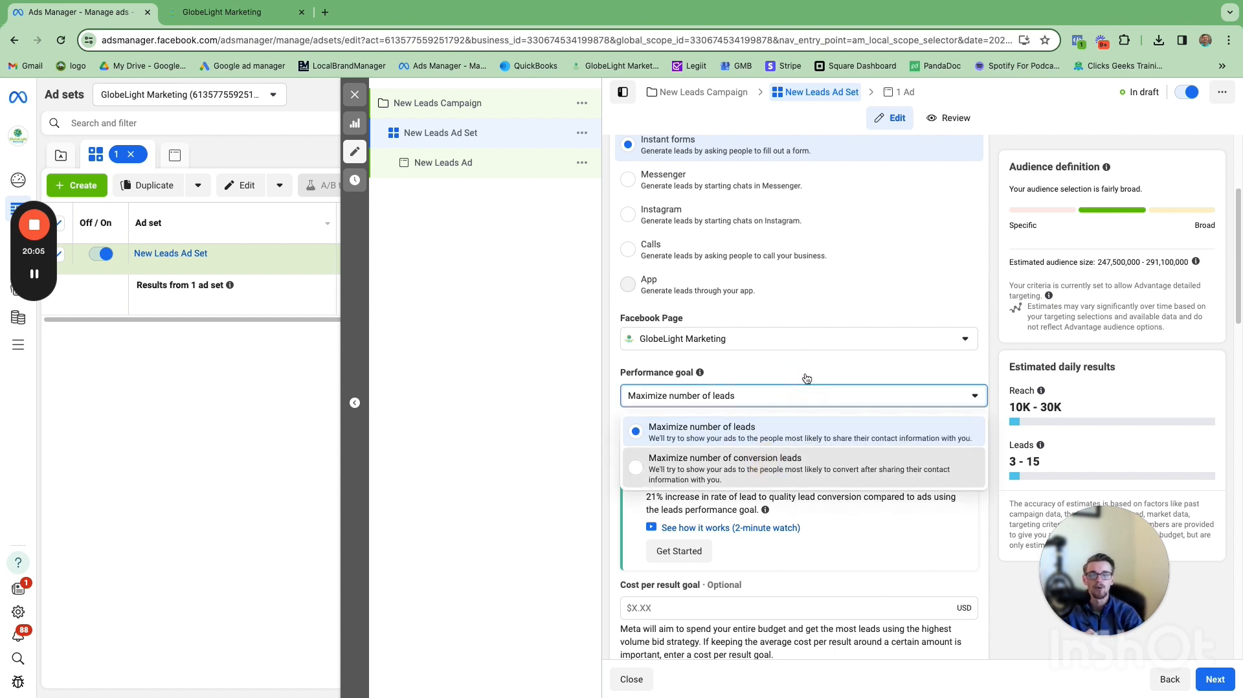
{"action": "left_click", "coordinate": [776, 460]}
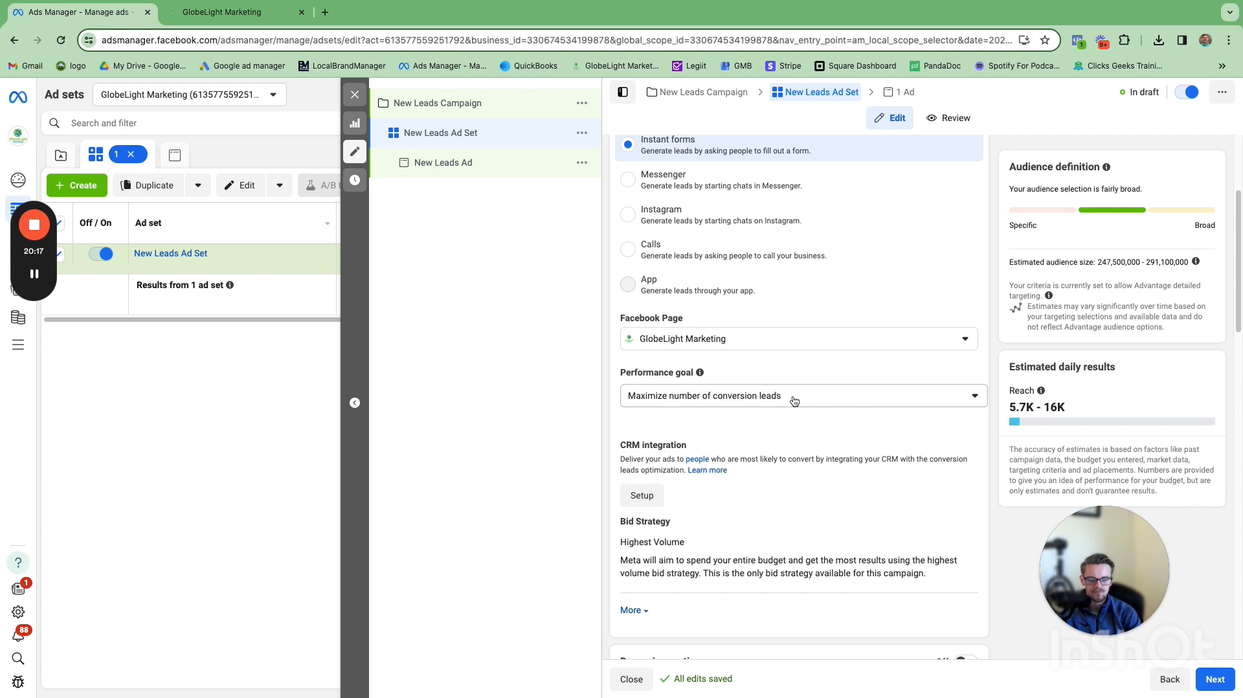
Step: Switch the performance goal back to Maximize number of leads
{"action": "left_click", "coordinate": [793, 397]}
{"action": "left_click", "coordinate": [776, 432]}
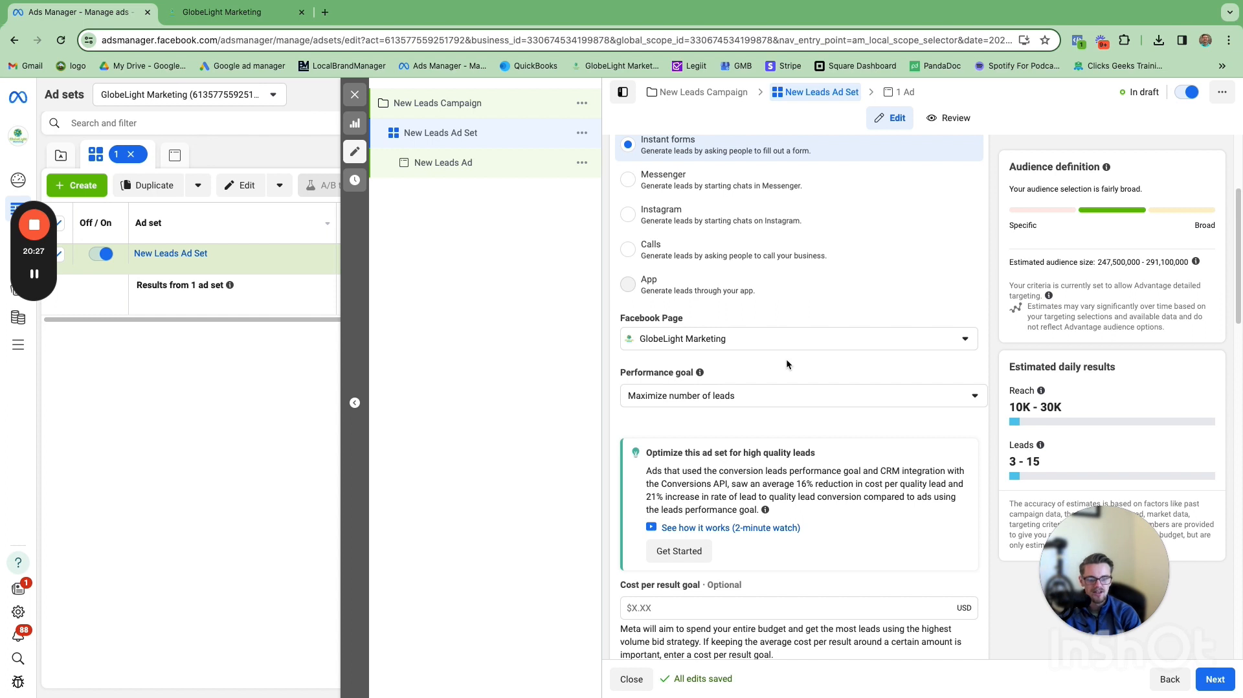
{"action": "left_click", "coordinate": [784, 391]}
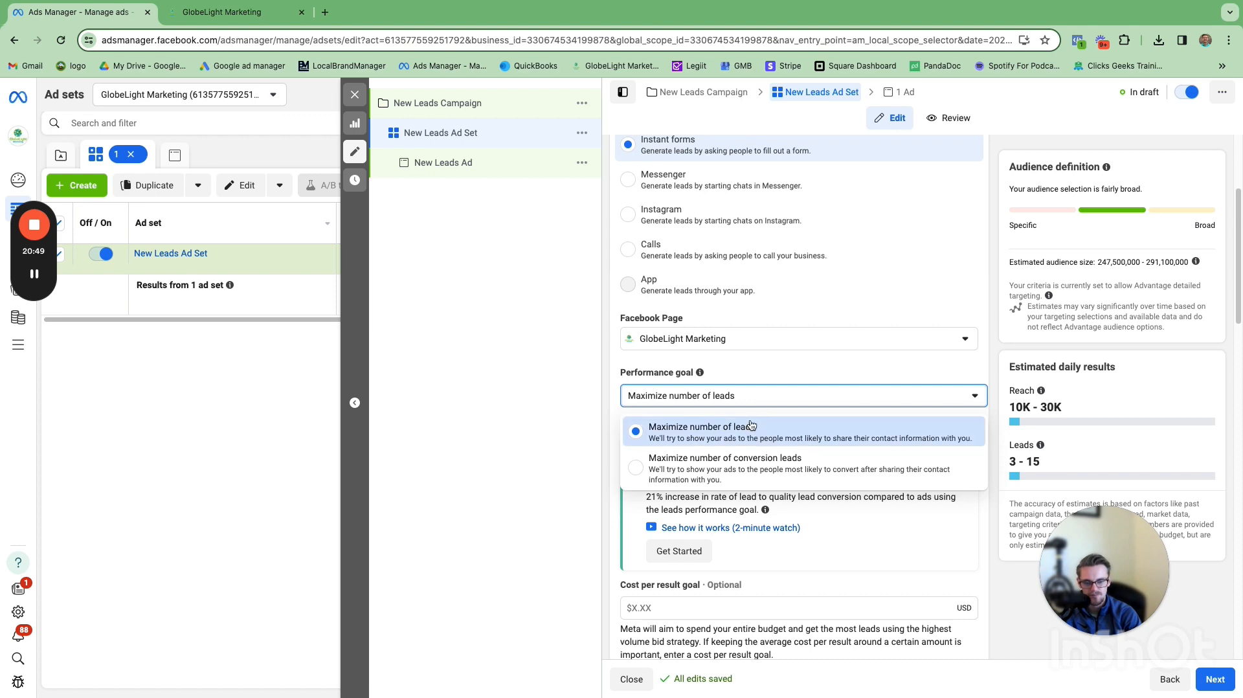
{"action": "left_click", "coordinate": [785, 357]}
Step: Expand the bid strategy's extra options to view charging and delivery type, then collapse them
{"action": "scroll", "coordinate": [771, 401], "scroll_direction": "down", "scroll_amount": 3}
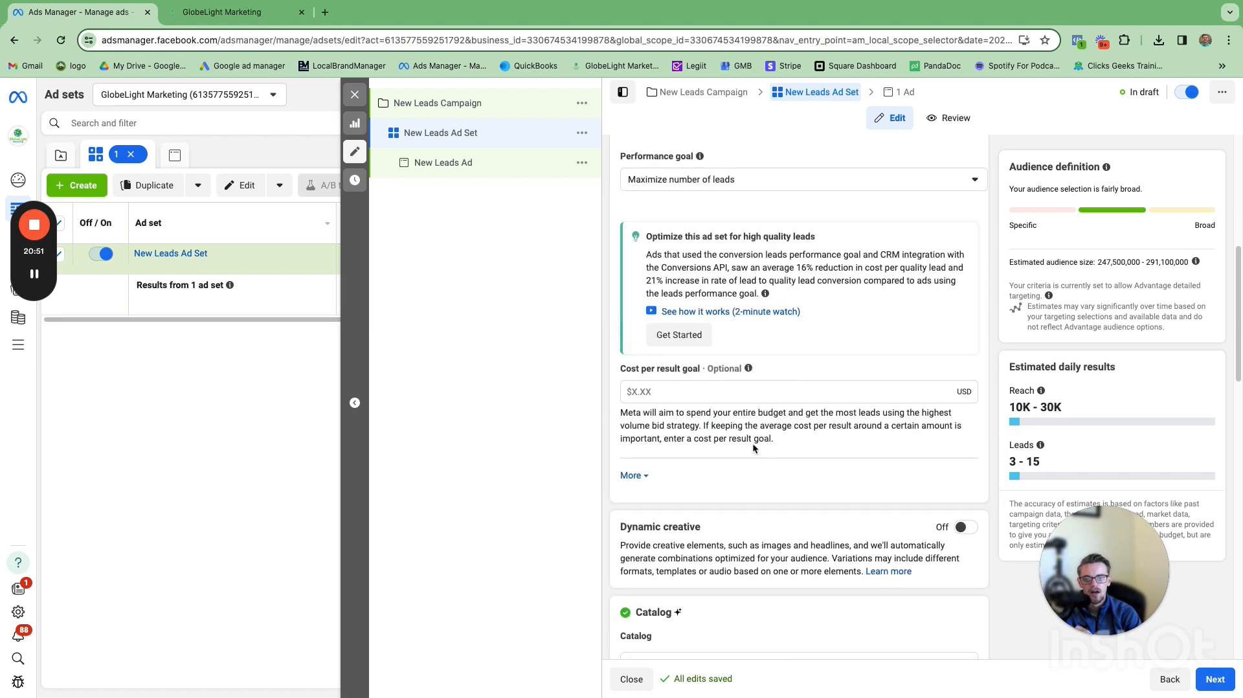
{"action": "scroll", "coordinate": [752, 443], "scroll_direction": "down", "scroll_amount": 1}
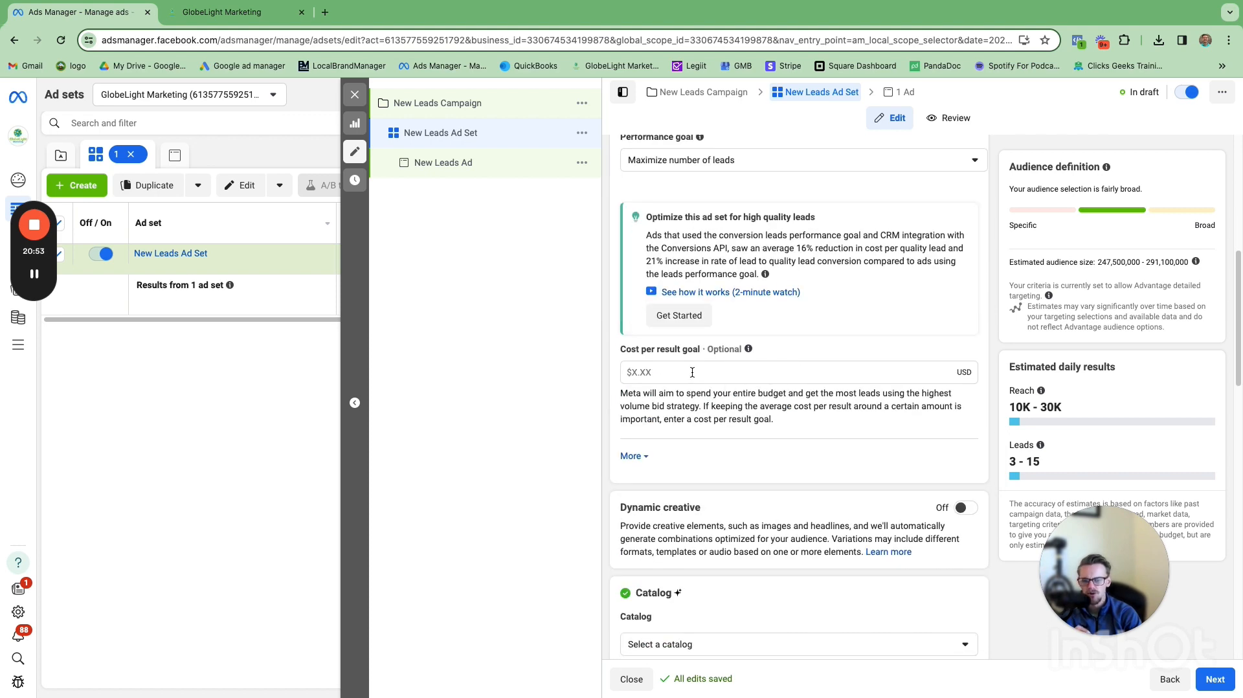
{"action": "scroll", "coordinate": [698, 382], "scroll_direction": "down", "scroll_amount": 3}
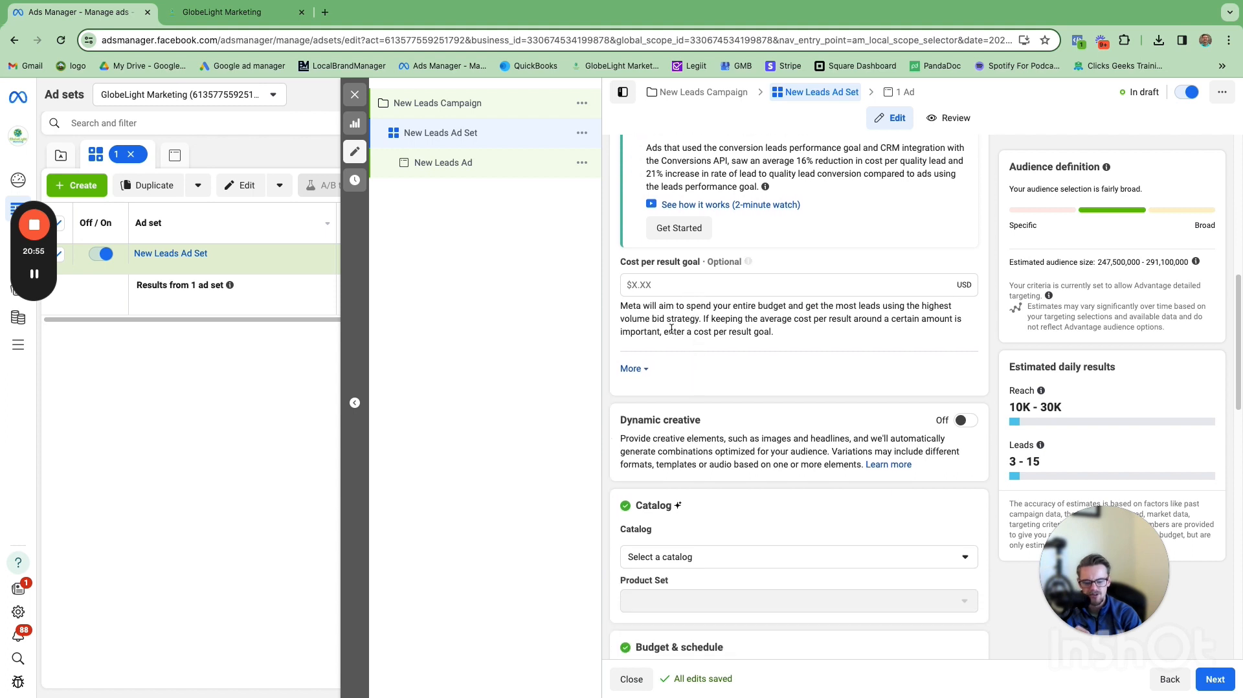
{"action": "left_click", "coordinate": [632, 369]}
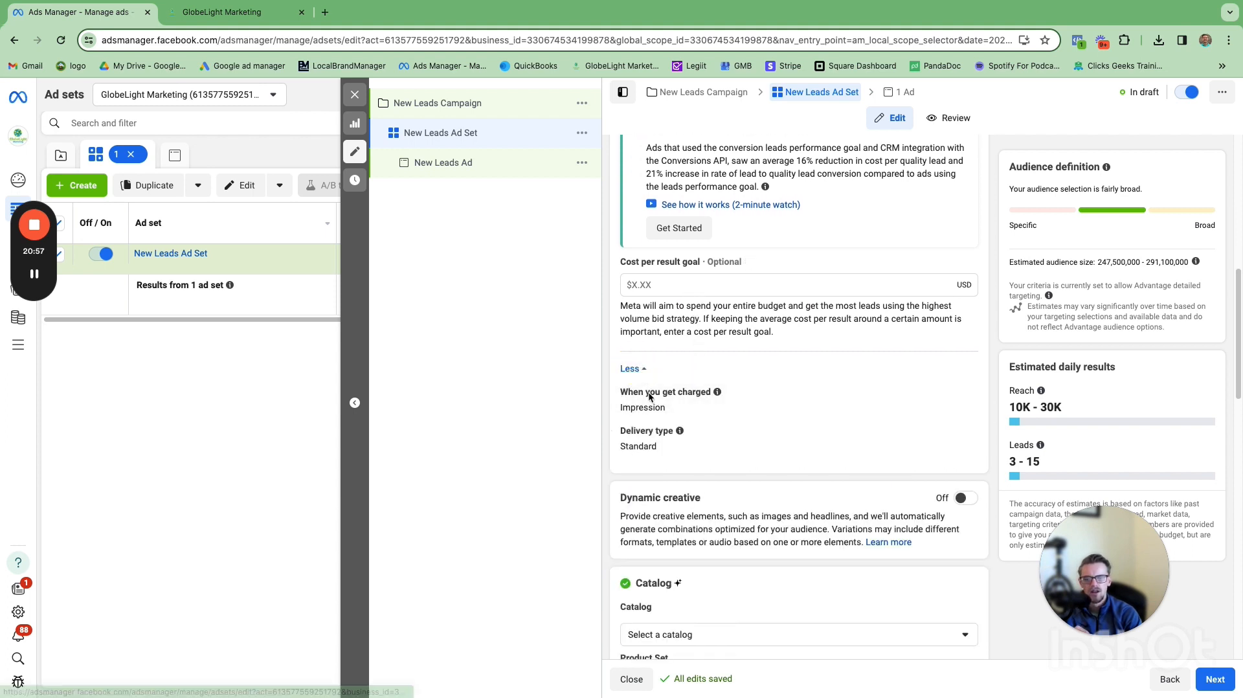
{"action": "left_click", "coordinate": [631, 368]}
Step: Set the ad set's daily budget to $8
{"action": "scroll", "coordinate": [647, 369], "scroll_direction": "down", "scroll_amount": 2}
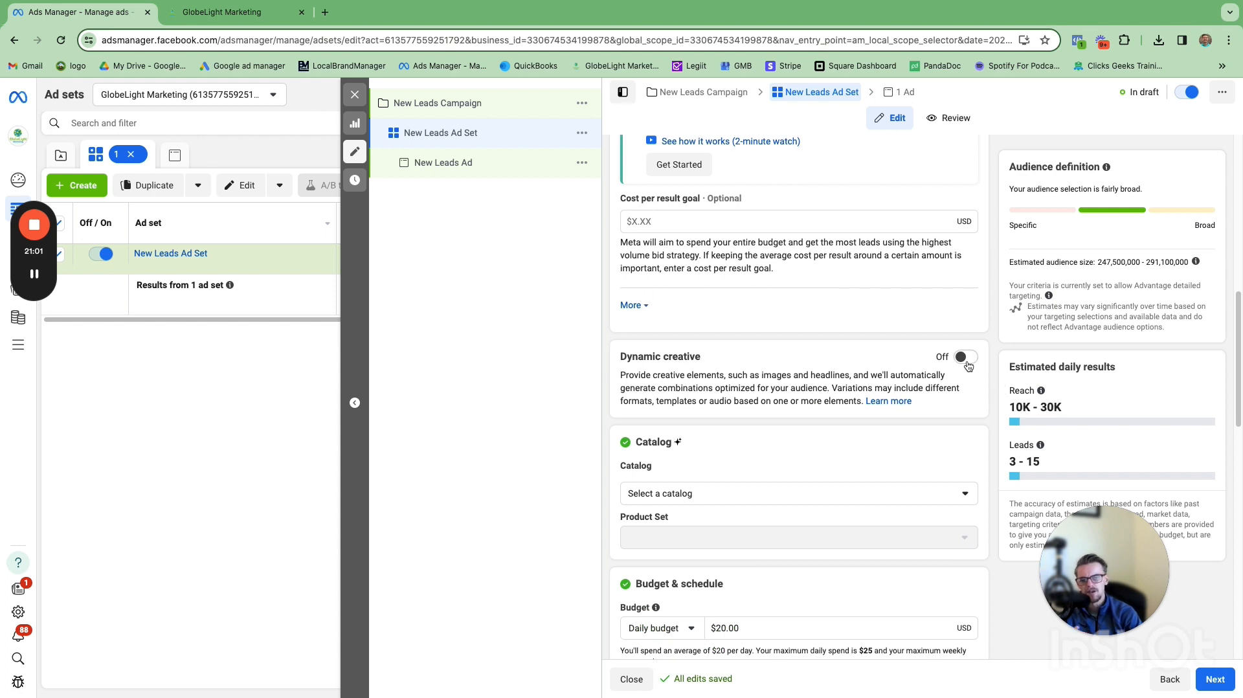
{"action": "scroll", "coordinate": [809, 450], "scroll_direction": "down", "scroll_amount": 2}
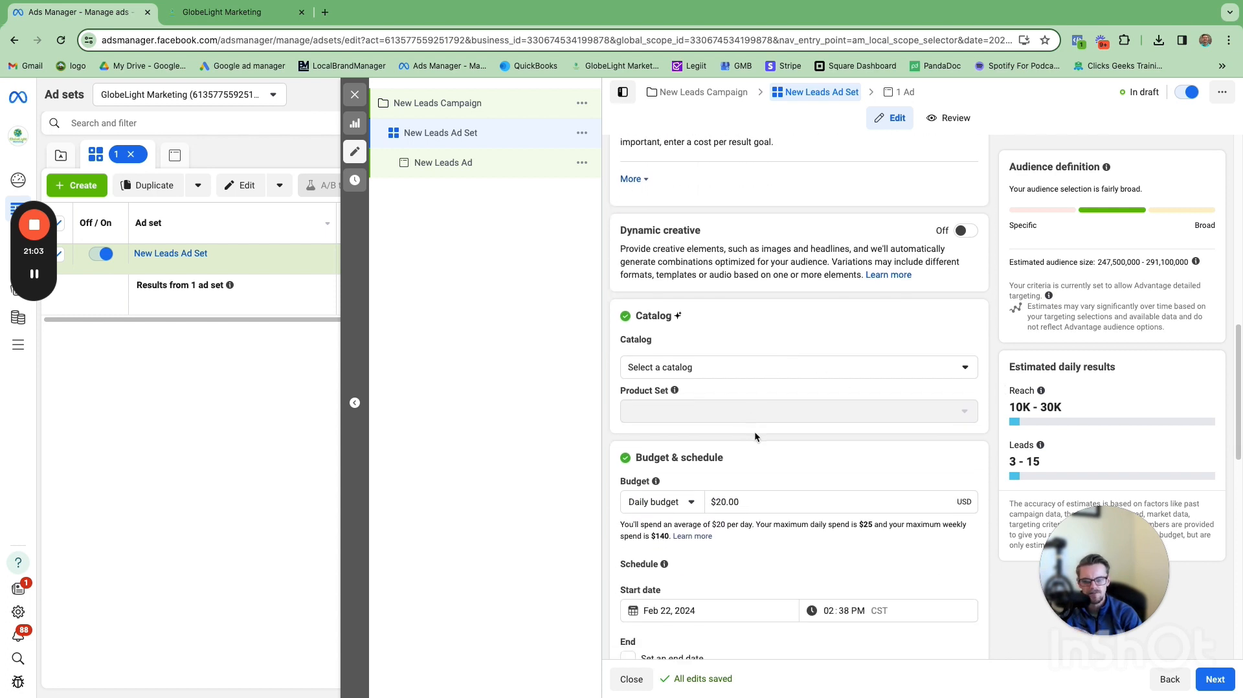
{"action": "scroll", "coordinate": [754, 436], "scroll_direction": "down", "scroll_amount": 2}
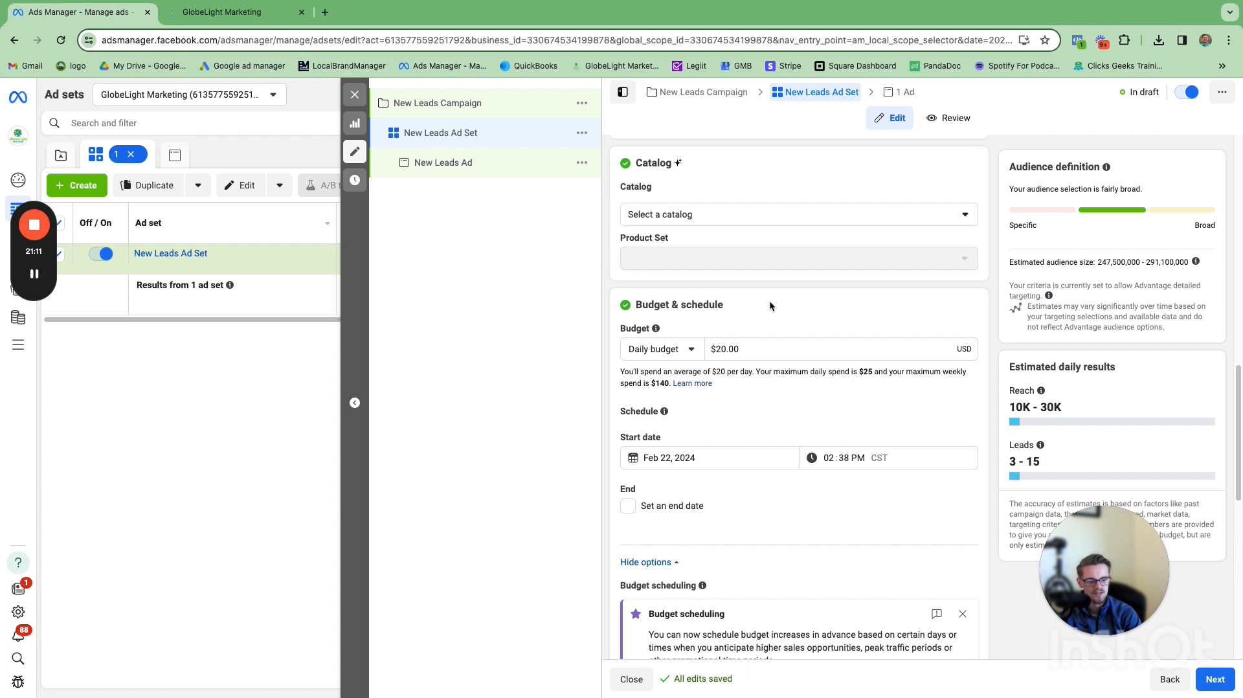
{"action": "left_click", "coordinate": [753, 349]}
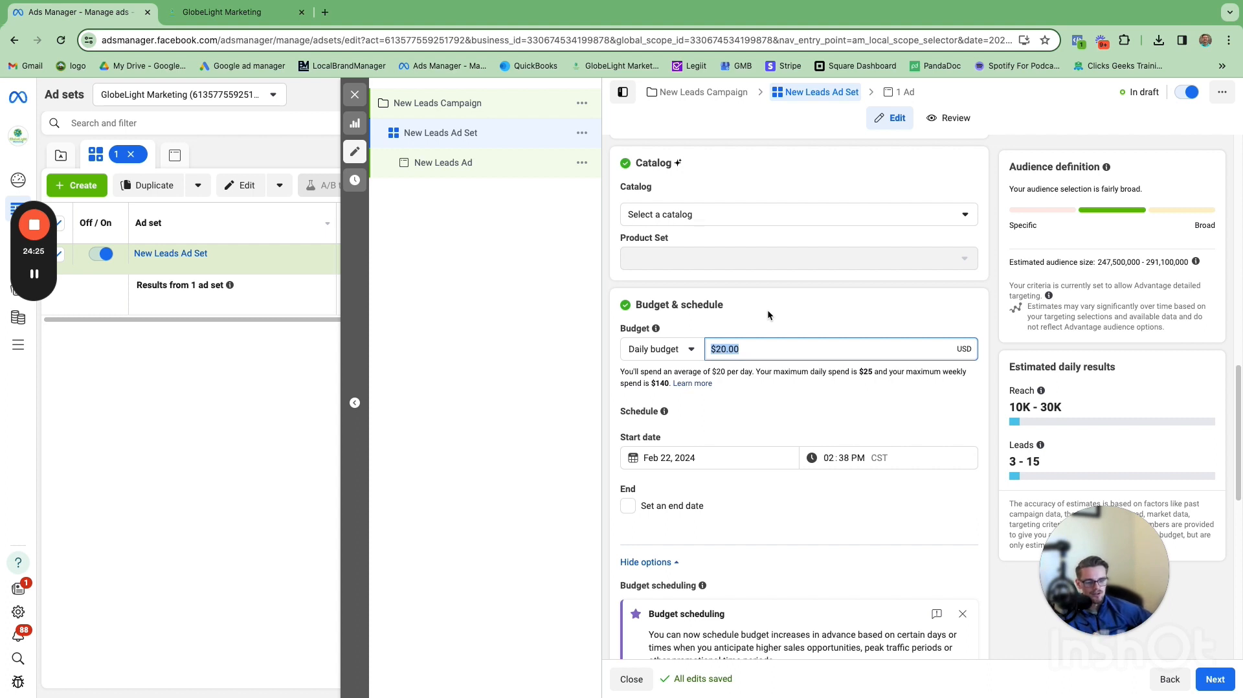
{"action": "left_click", "coordinate": [767, 349]}
{"action": "left_click_drag", "start_coordinate": [741, 349], "coordinate": [692, 349]}
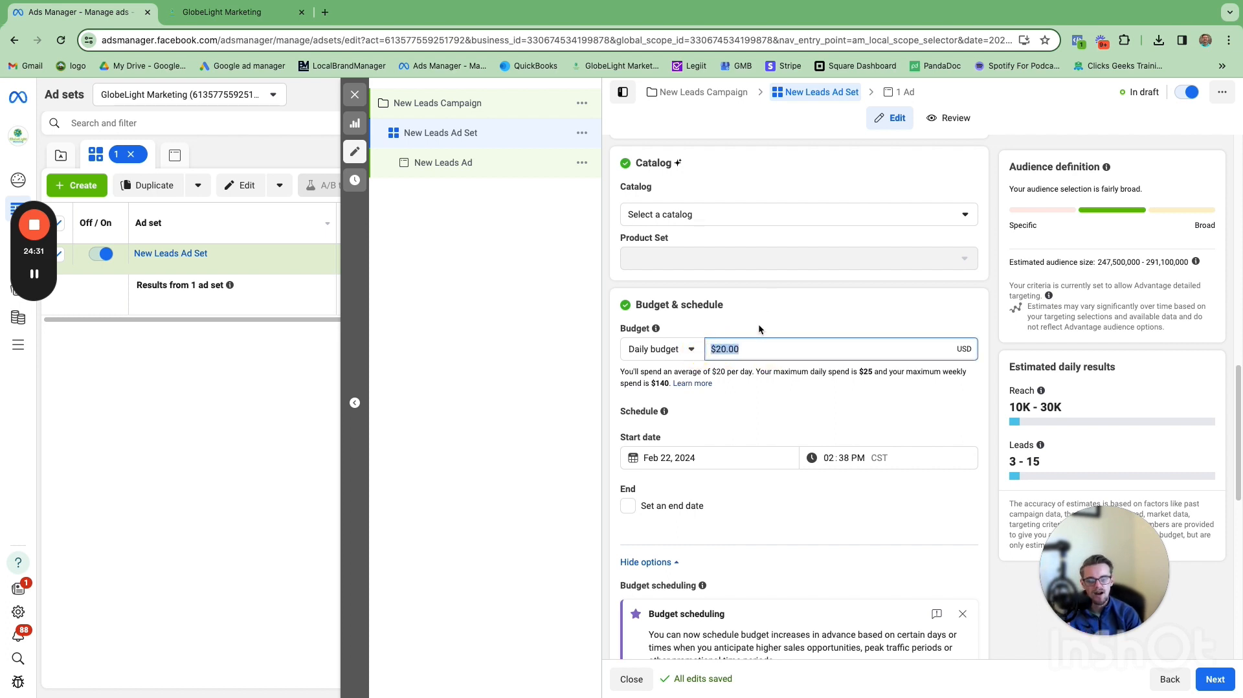
{"action": "left_click", "coordinate": [800, 428]}
{"action": "scroll", "coordinate": [795, 417], "scroll_direction": "down", "scroll_amount": 2}
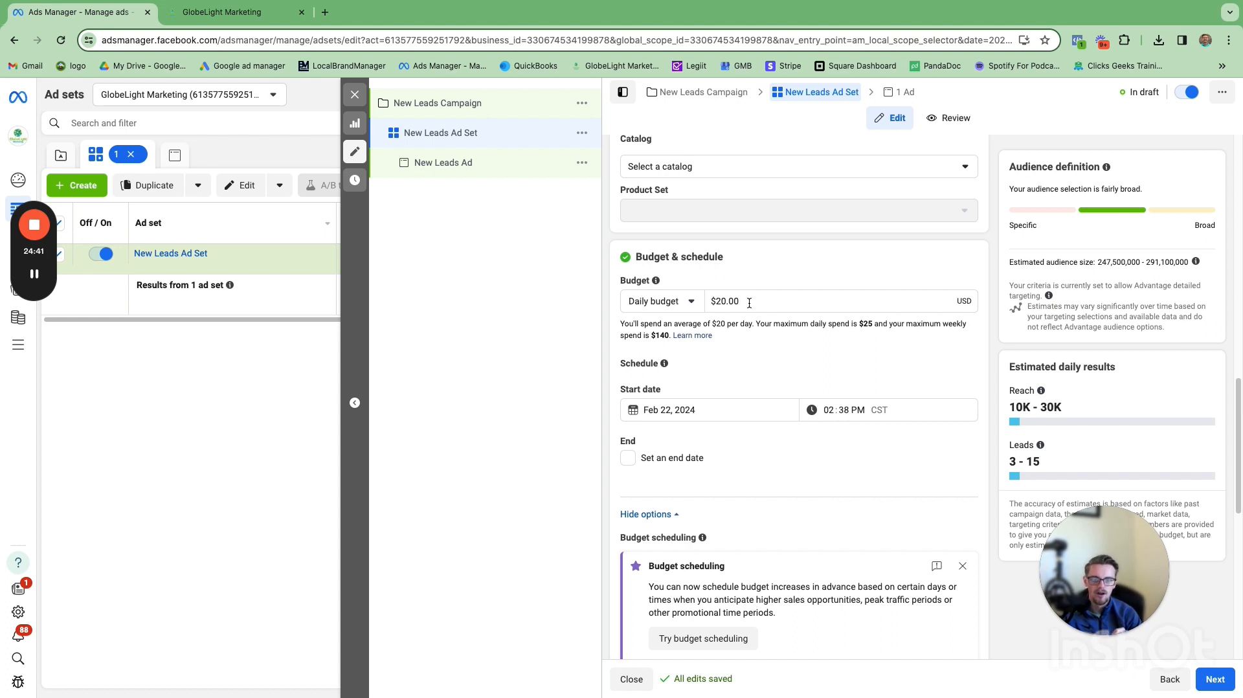
{"action": "left_click_drag", "start_coordinate": [749, 302], "coordinate": [711, 301]}
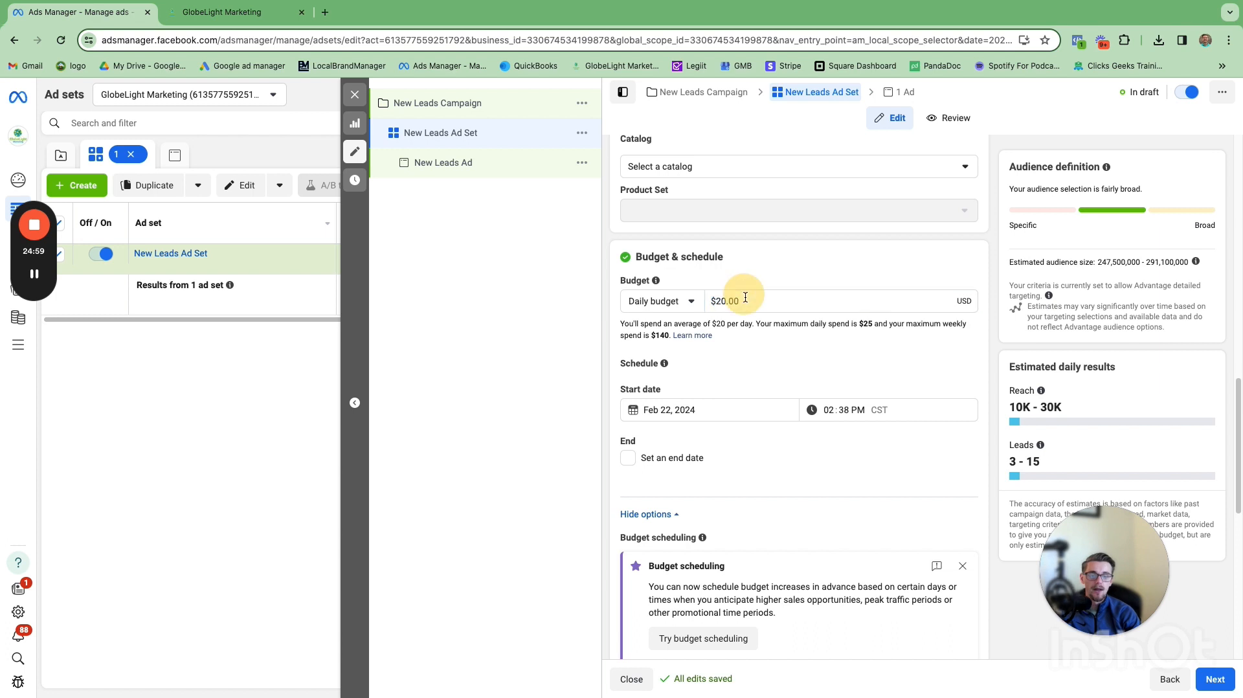
{"action": "double_click", "coordinate": [728, 301]}
{"action": "triple_click", "coordinate": [726, 301]}
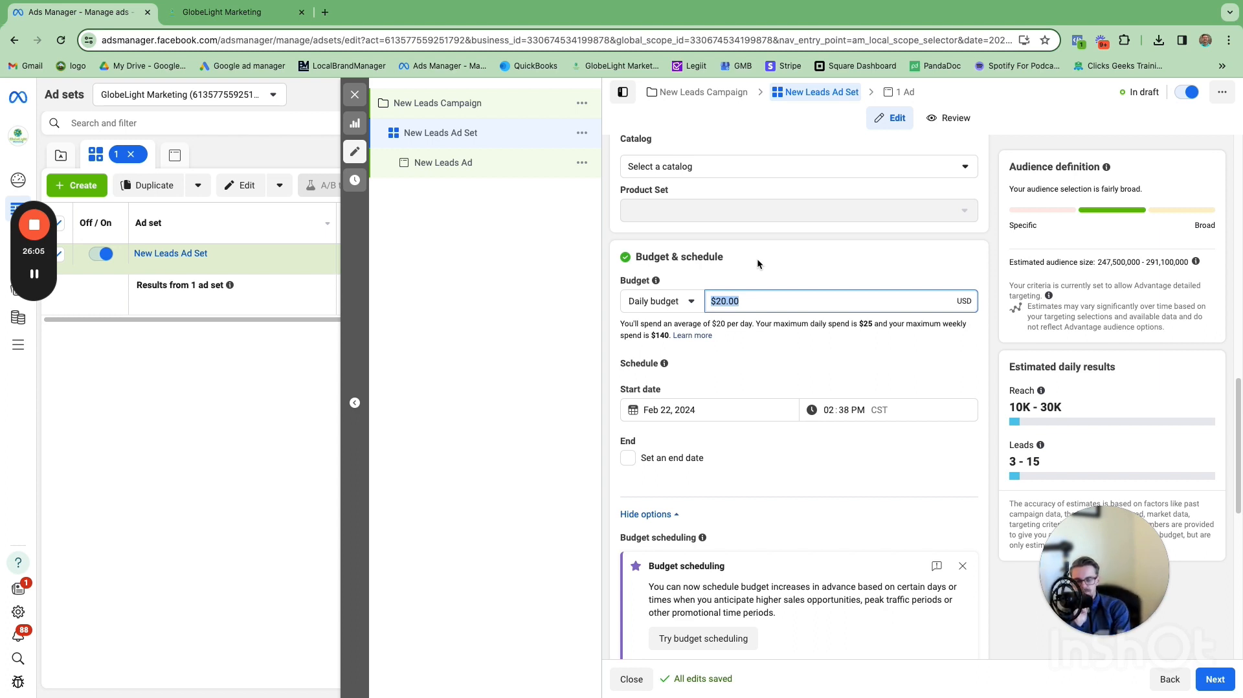
{"action": "type", "text": "8"}
{"action": "left_click", "coordinate": [761, 265]}
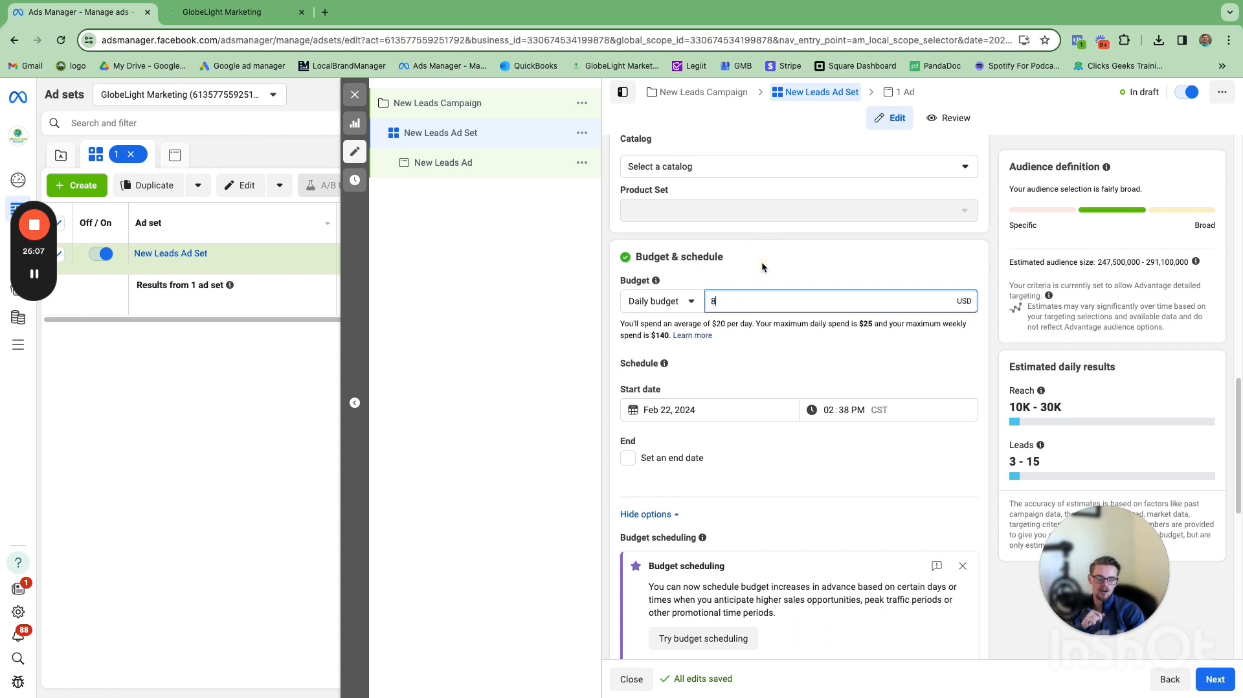
{"action": "left_click", "coordinate": [763, 267]}
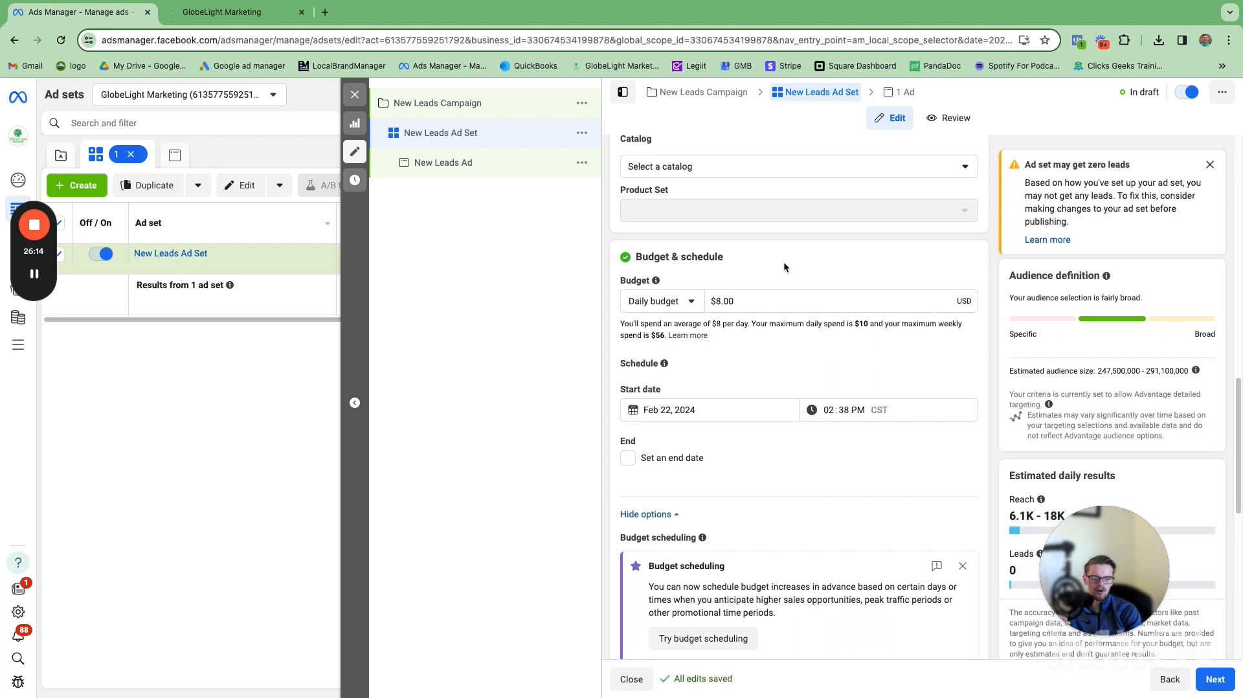
Step: Dismiss the budget scheduling tip in the Budget & schedule section
{"action": "scroll", "coordinate": [779, 263], "scroll_direction": "down", "scroll_amount": 2}
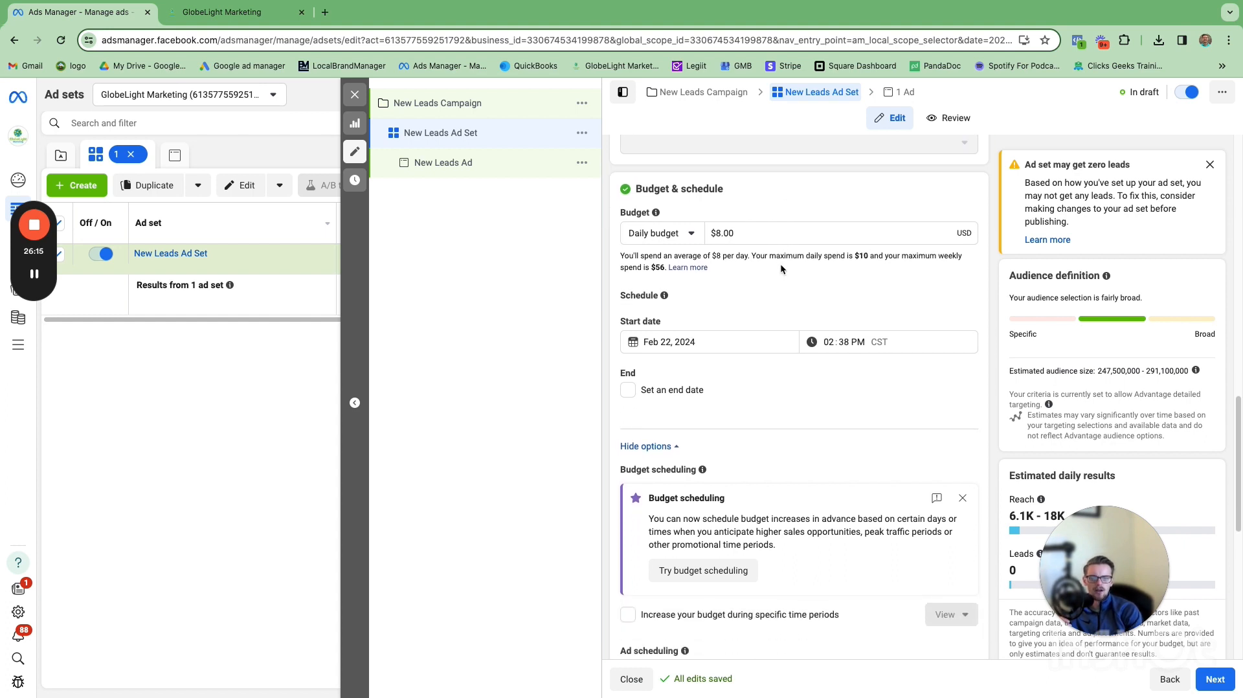
{"action": "scroll", "coordinate": [790, 288], "scroll_direction": "down", "scroll_amount": 3}
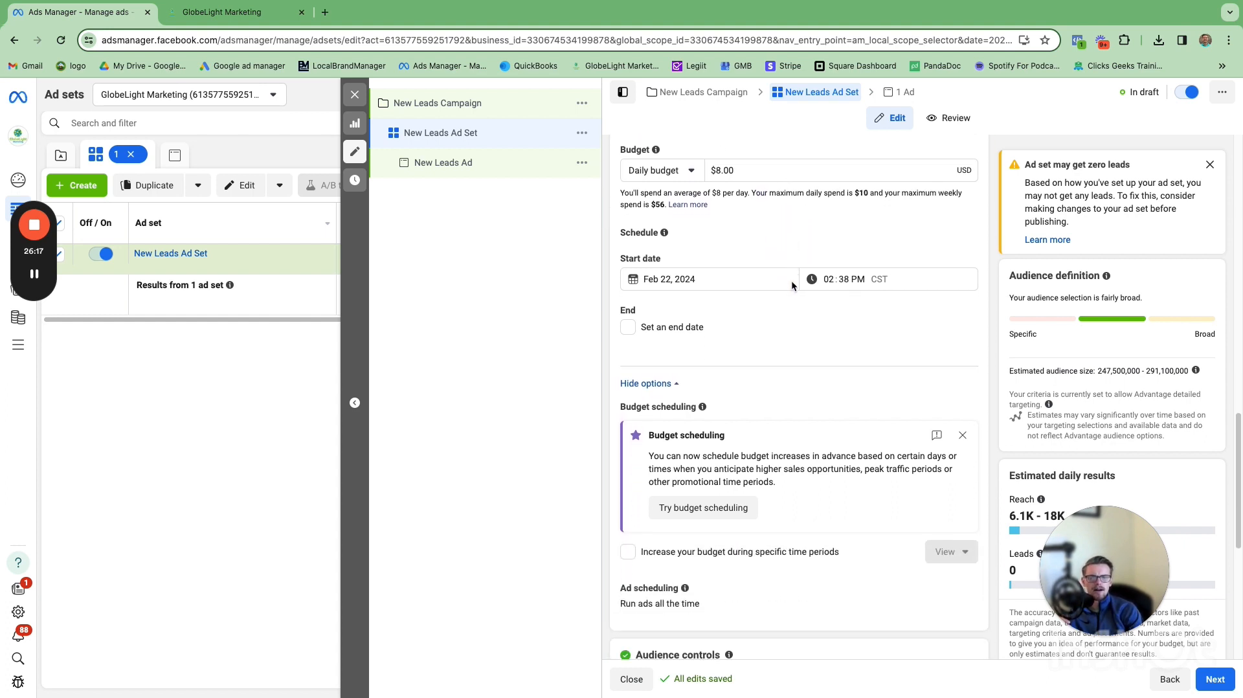
{"action": "scroll", "coordinate": [716, 250], "scroll_direction": "down", "scroll_amount": 4}
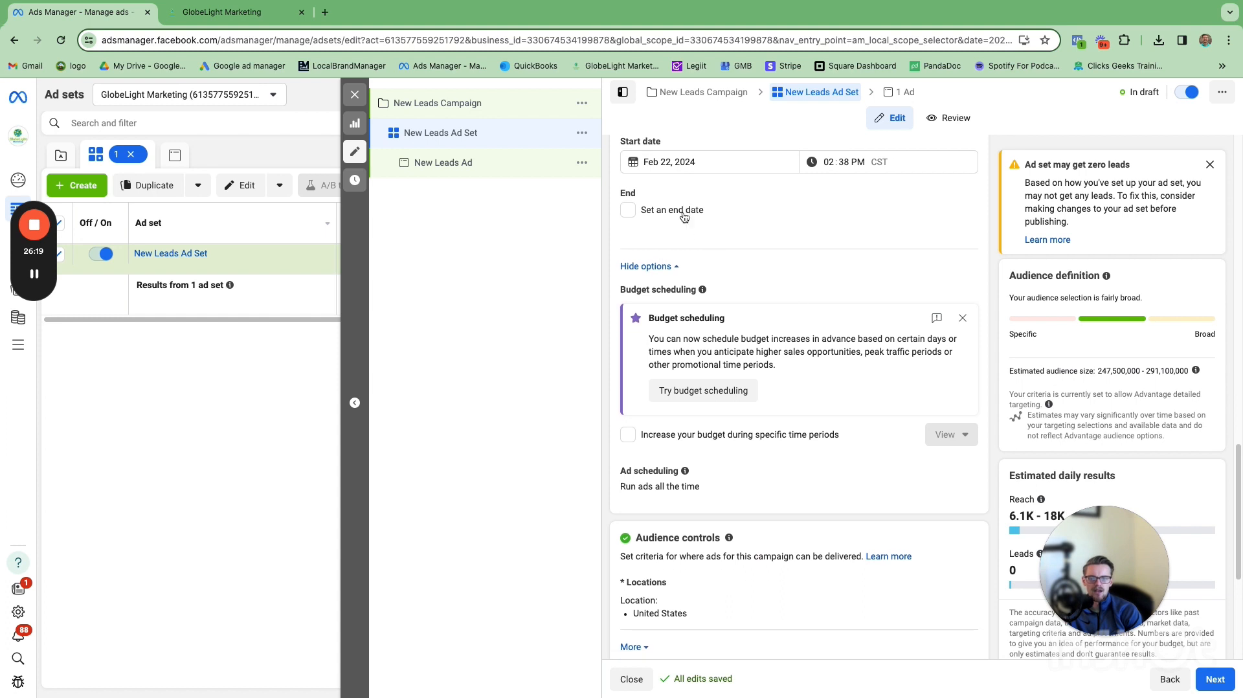
{"action": "left_click", "coordinate": [964, 236]}
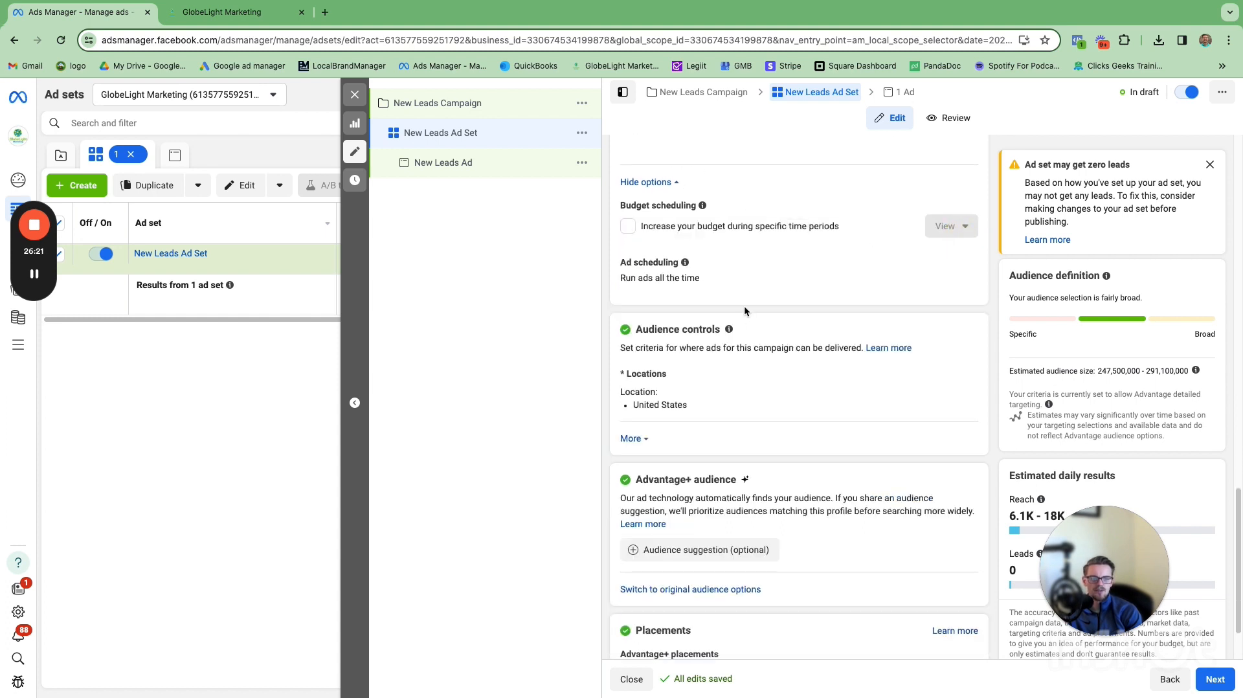
Step: Expand the audience controls' extra options to view minimum age, exclusions and languages
{"action": "scroll", "coordinate": [752, 263], "scroll_direction": "down", "scroll_amount": 1}
{"action": "scroll", "coordinate": [708, 278], "scroll_direction": "down", "scroll_amount": 2}
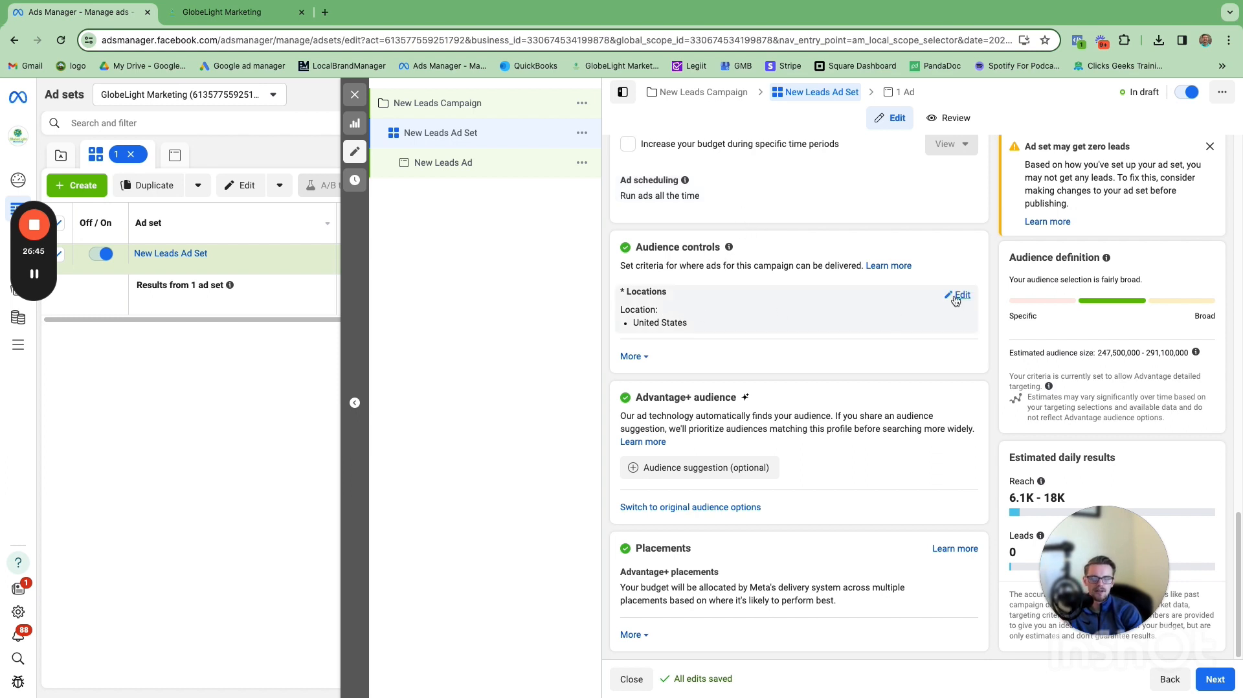
{"action": "left_click", "coordinate": [631, 356]}
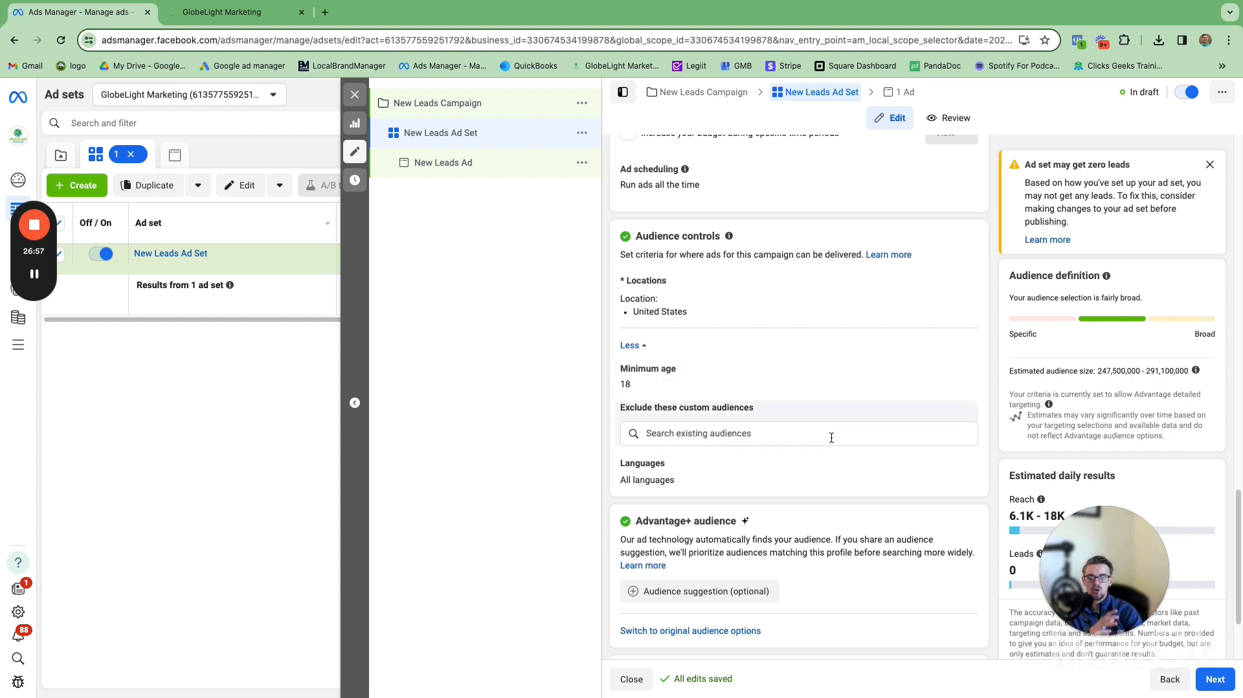
Step: Switch the ad set from Advantage+ audience to the original audience options
{"action": "scroll", "coordinate": [714, 339], "scroll_direction": "down", "scroll_amount": 1}
{"action": "scroll", "coordinate": [724, 388], "scroll_direction": "down", "scroll_amount": 1}
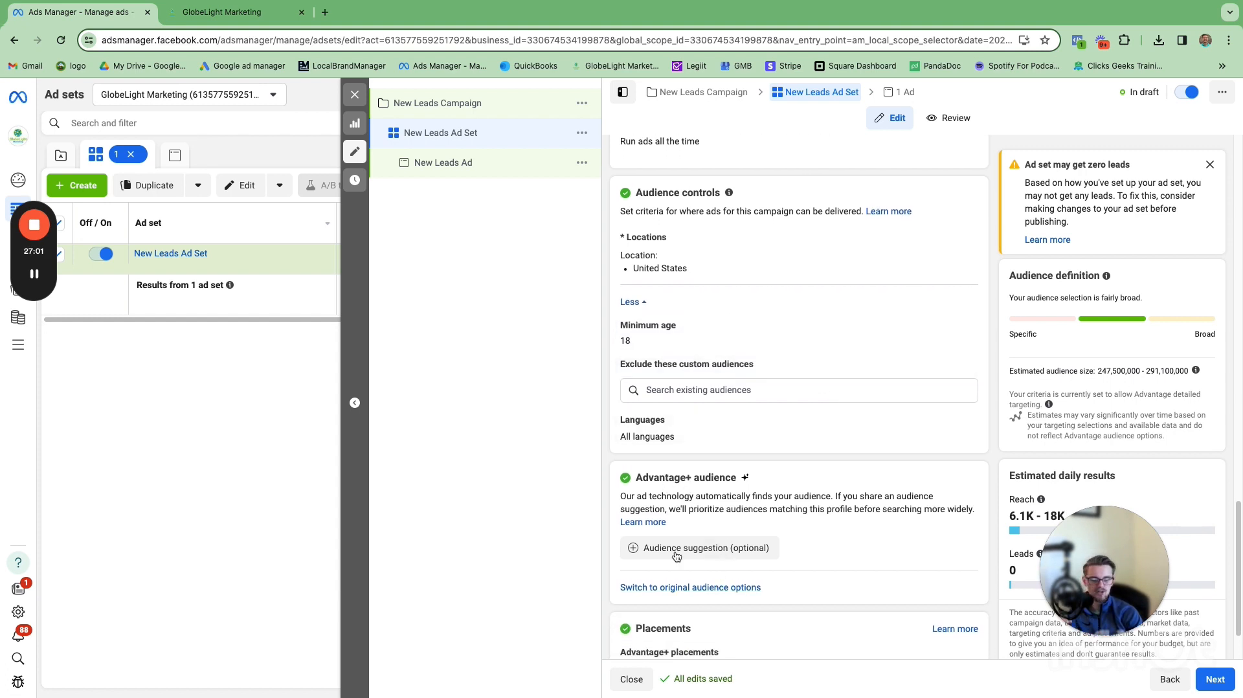
{"action": "left_click", "coordinate": [675, 587]}
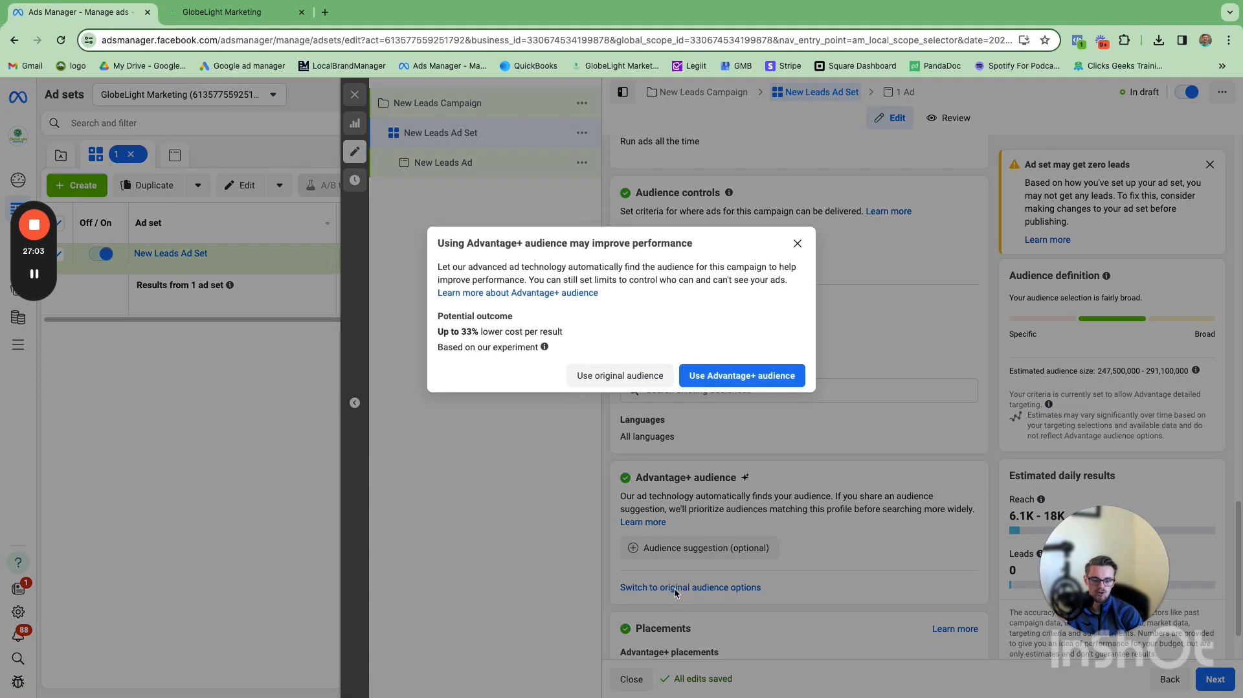
{"action": "left_click", "coordinate": [660, 376]}
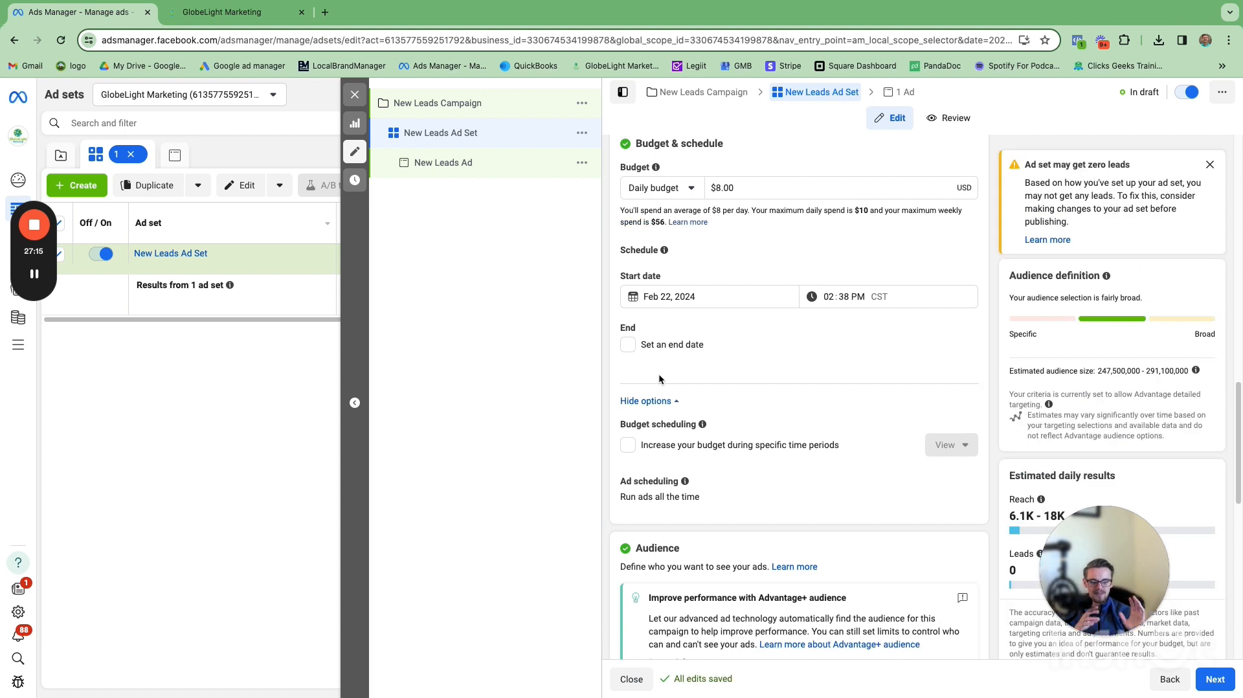
Step: Dismiss the zero-leads warning and review the original audience settings for locations, age and gender
{"action": "left_click", "coordinate": [1209, 166]}
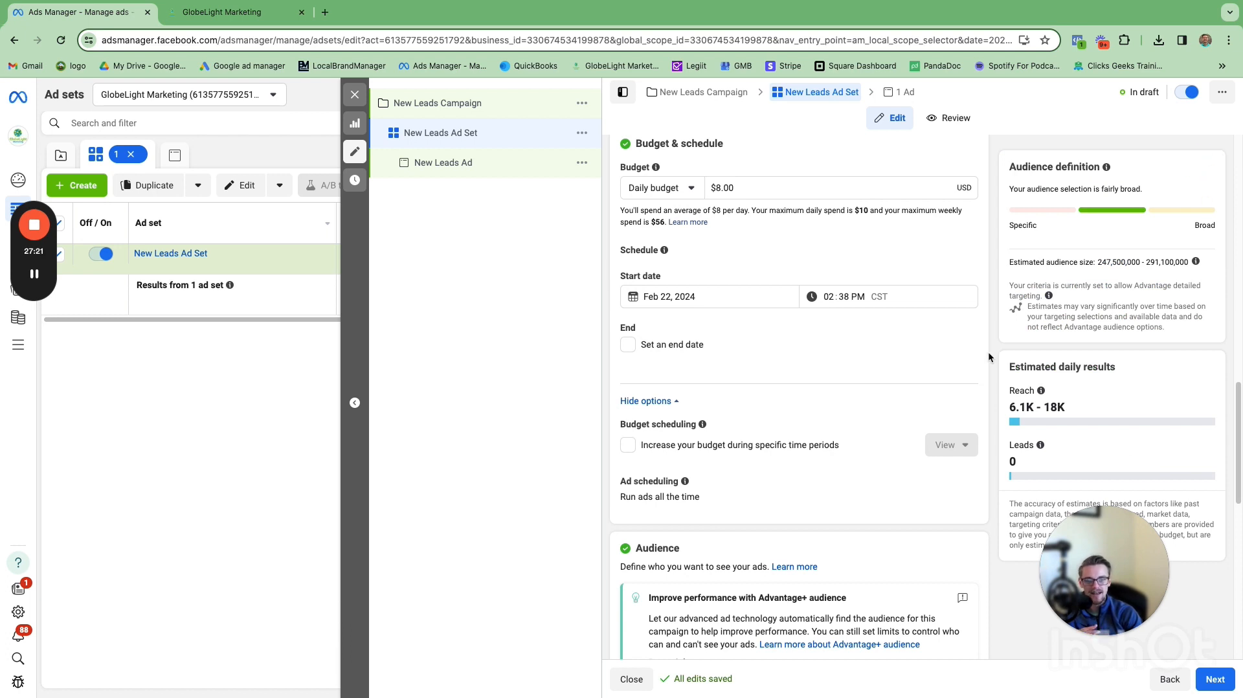
{"action": "scroll", "coordinate": [986, 352], "scroll_direction": "up", "scroll_amount": 2}
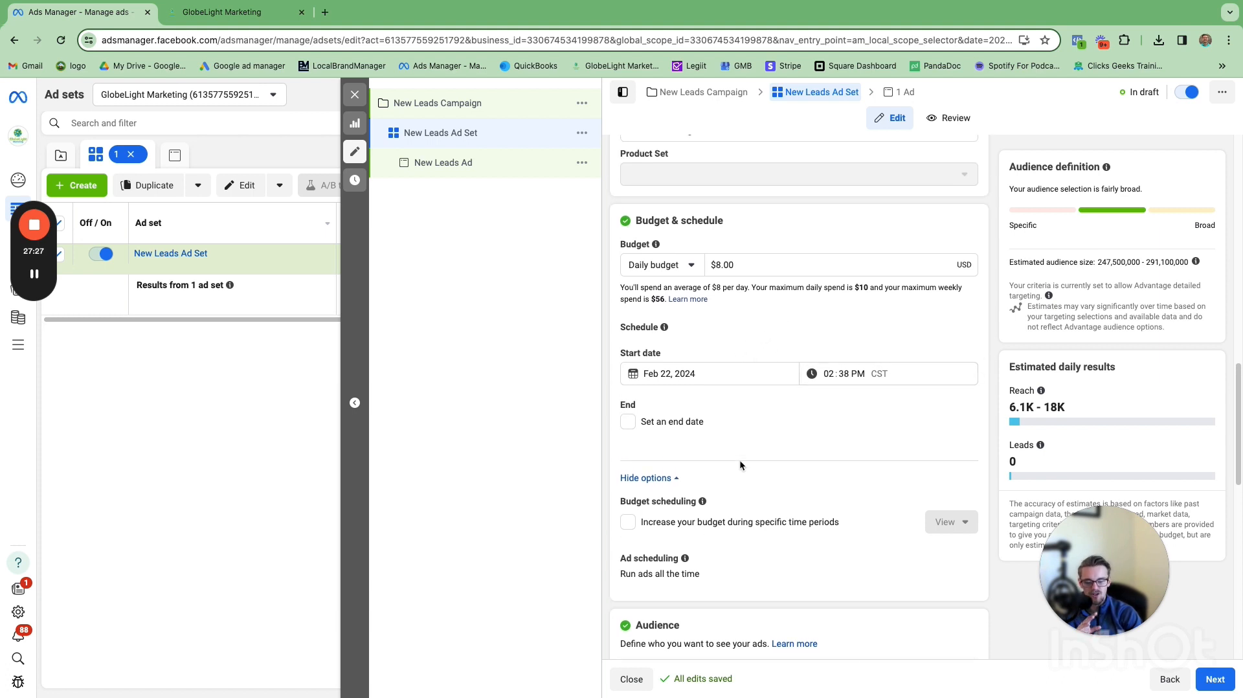
{"action": "scroll", "coordinate": [771, 354], "scroll_direction": "down", "scroll_amount": 8}
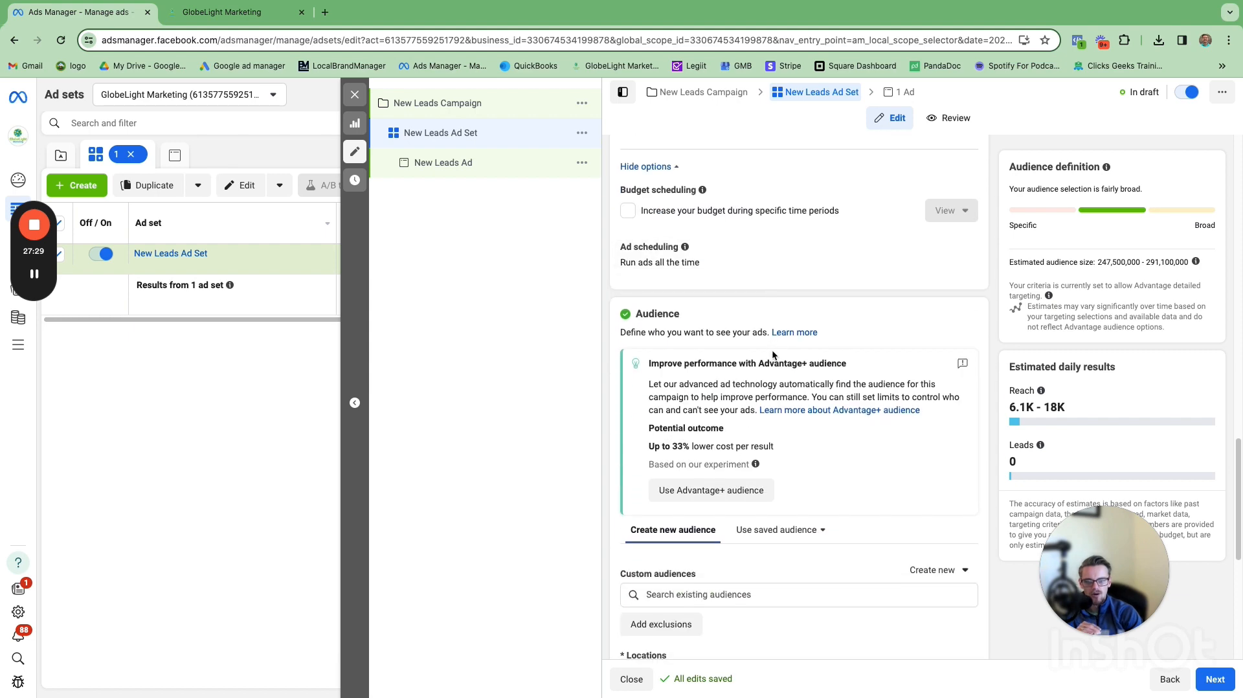
{"action": "scroll", "coordinate": [766, 351], "scroll_direction": "down", "scroll_amount": 1}
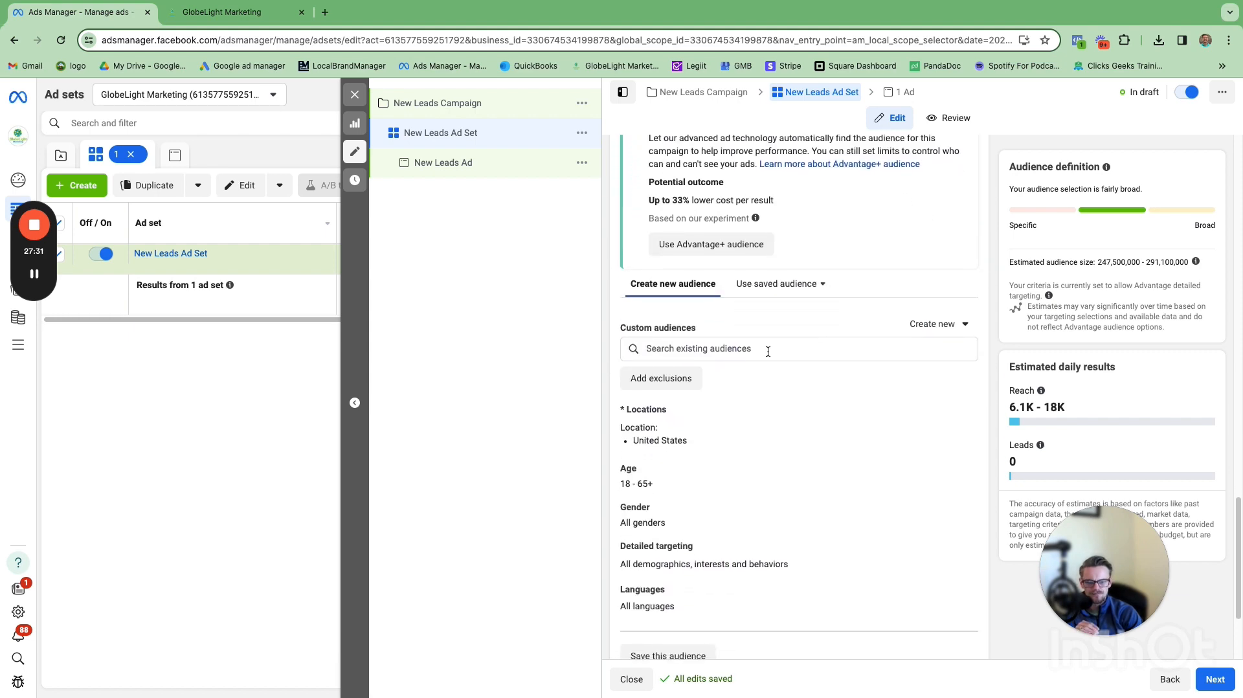
{"action": "scroll", "coordinate": [750, 352], "scroll_direction": "down", "scroll_amount": 1}
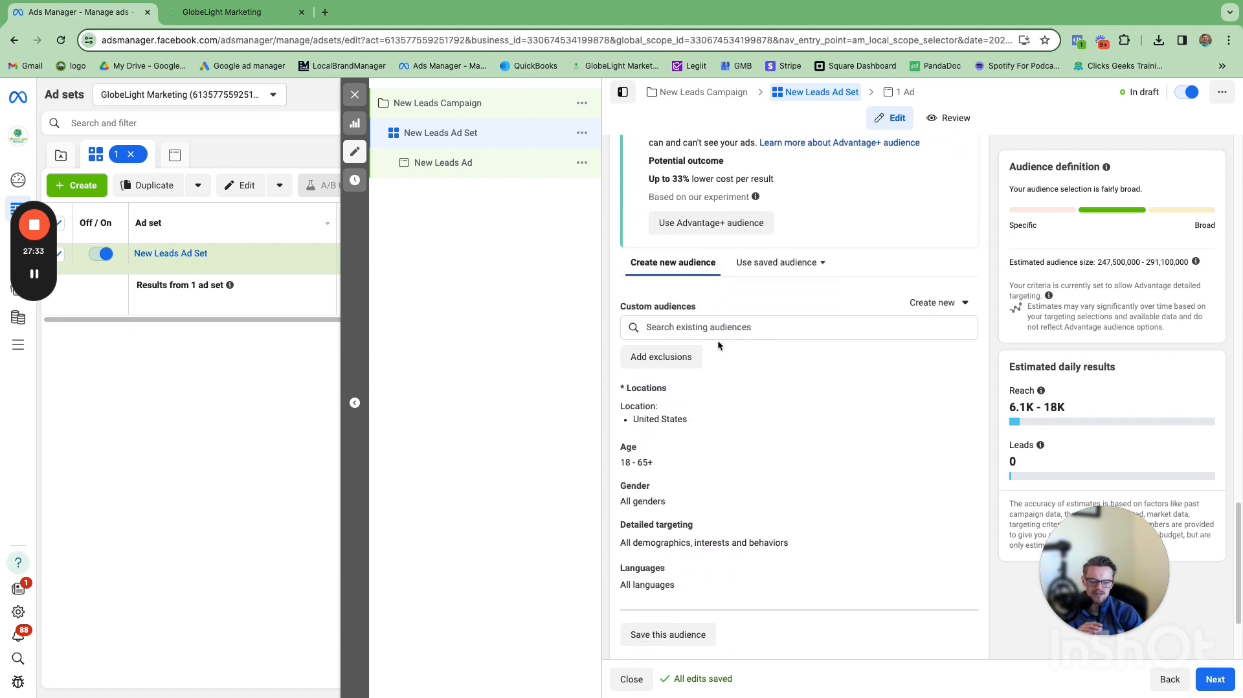
Step: Replace the ad set's location with Oklahoma City, Oklahoma
{"action": "scroll", "coordinate": [717, 340], "scroll_direction": "down", "scroll_amount": 1}
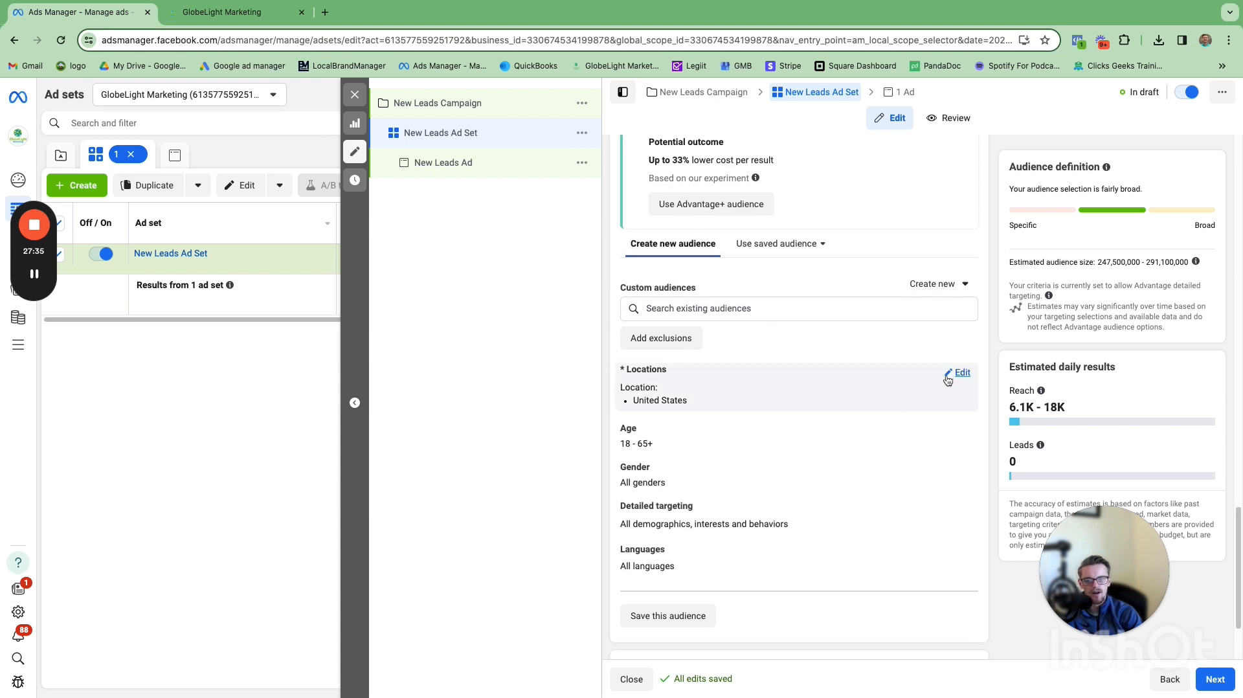
{"action": "left_click", "coordinate": [948, 375]}
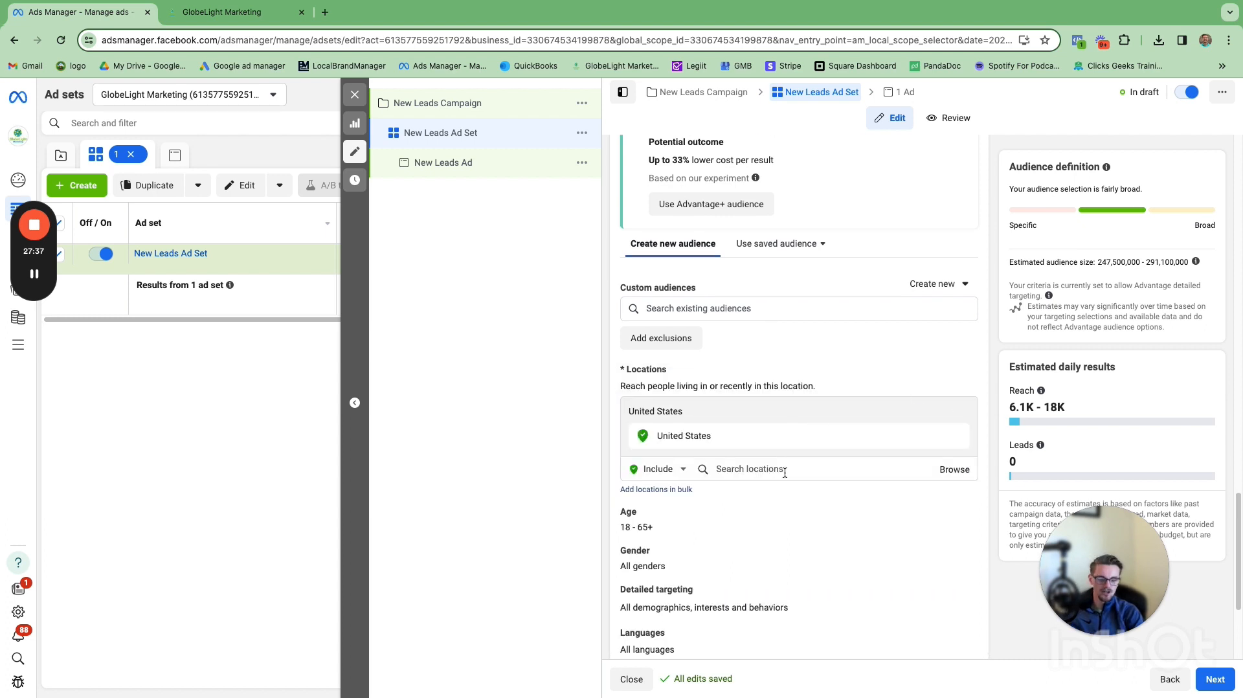
{"action": "left_click", "coordinate": [785, 471]}
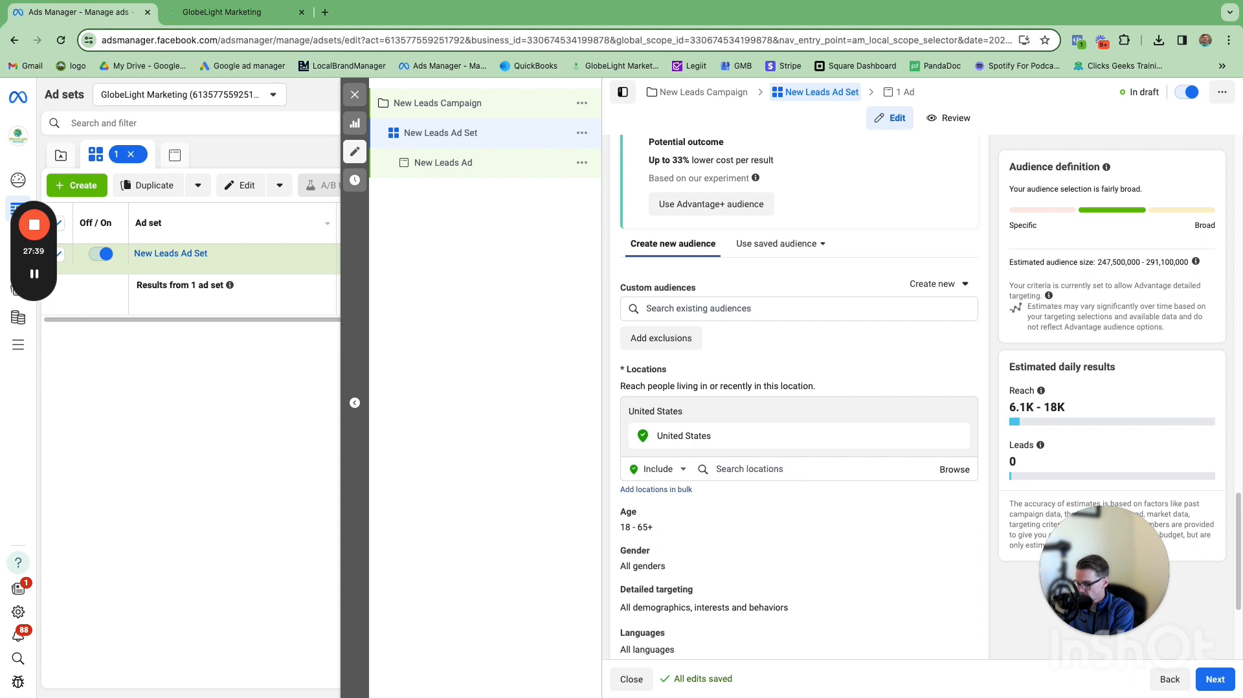
{"action": "type", "text": "okkal"}
{"action": "double_click", "coordinate": [828, 469]}
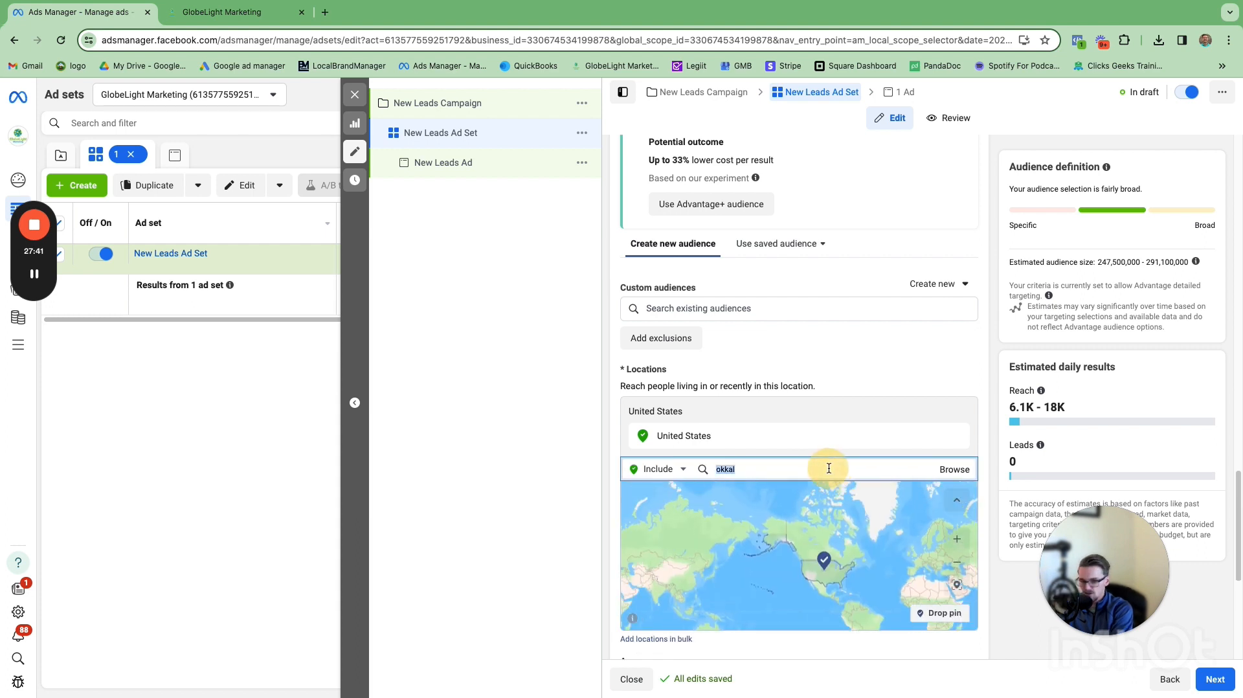
{"action": "type", "text": "oklahoma"}
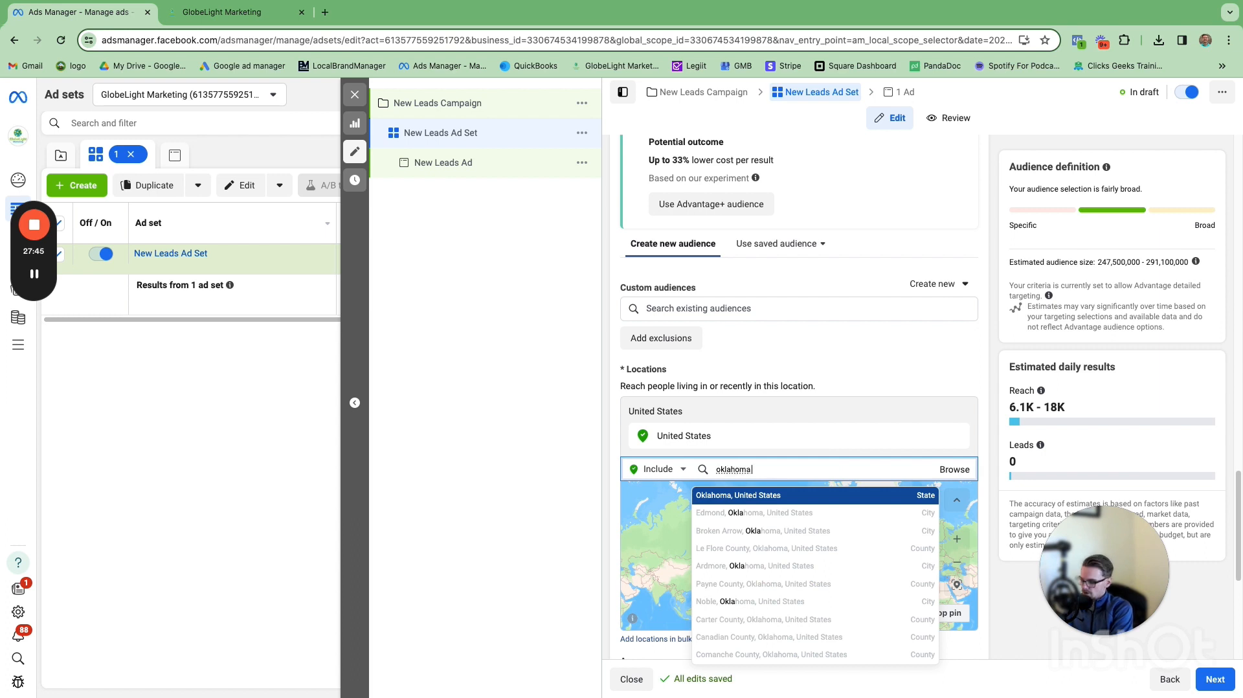
{"action": "type", "text": " city"}
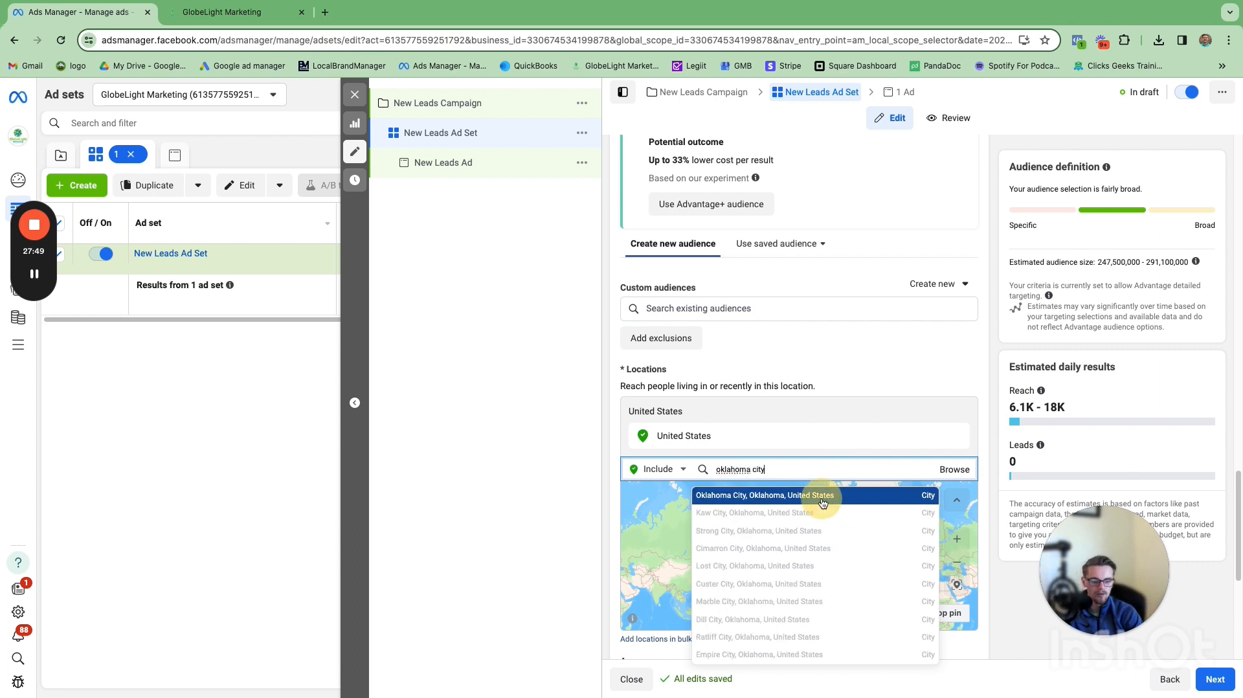
{"action": "left_click", "coordinate": [821, 501]}
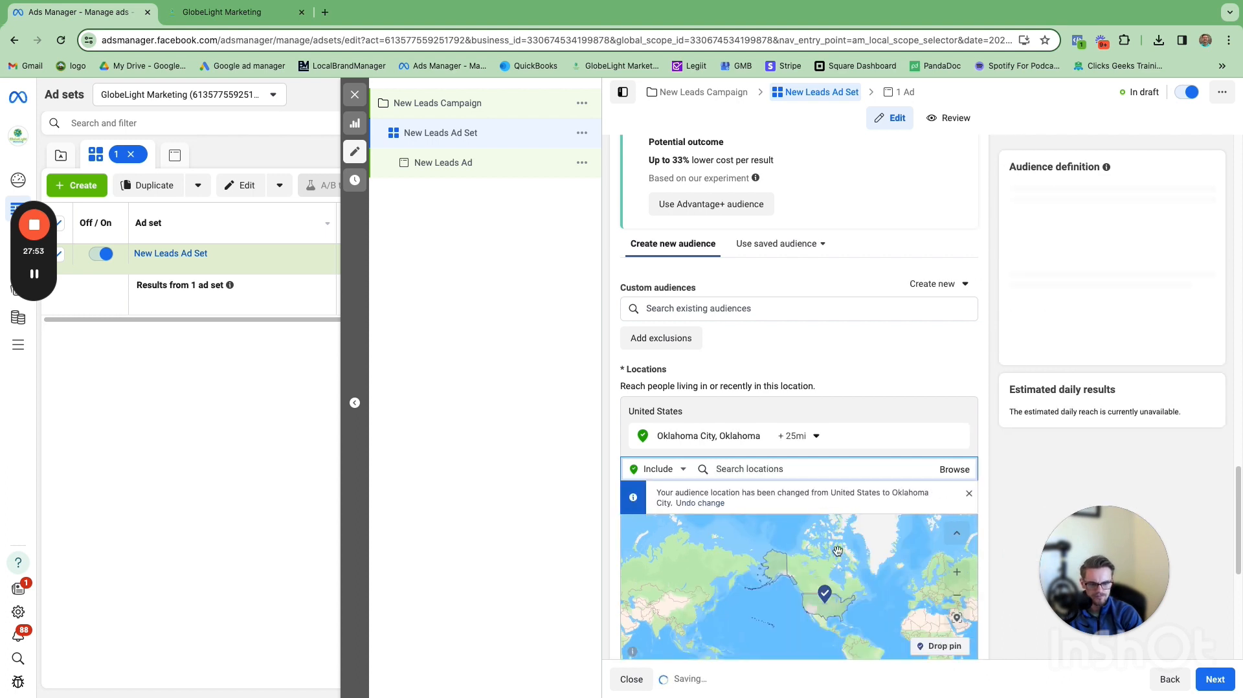
Step: Set the Oklahoma City radius to 20 miles
{"action": "left_click", "coordinate": [813, 443]}
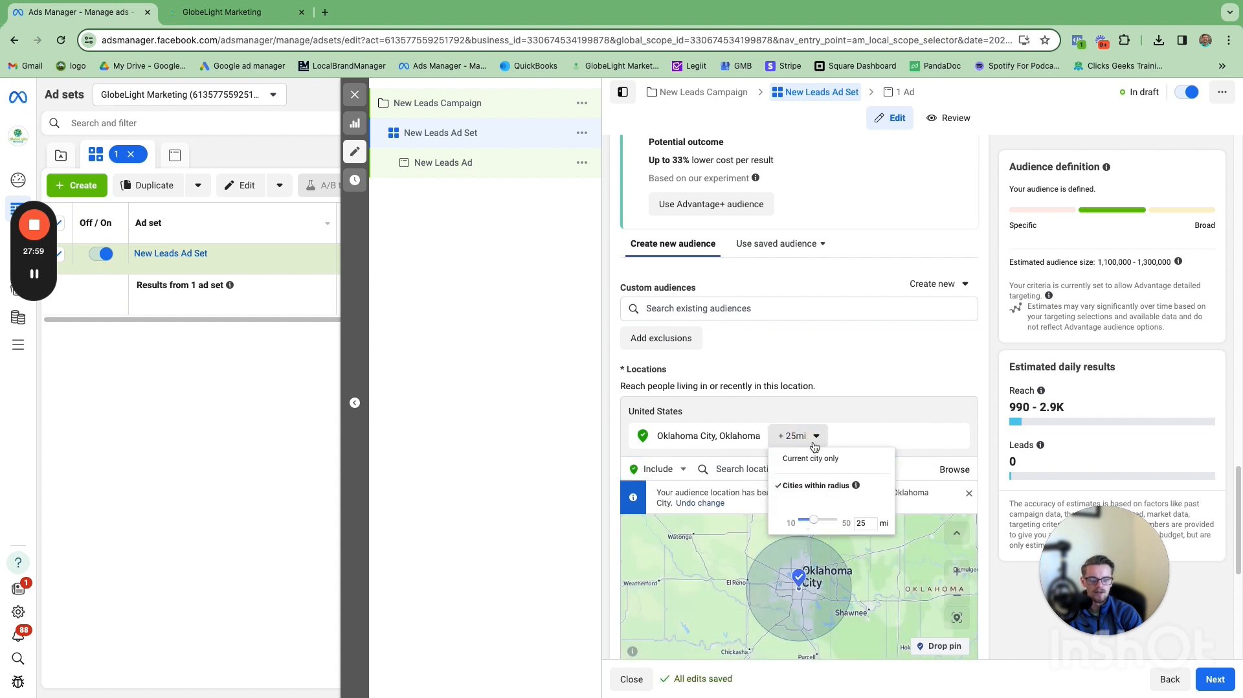
{"action": "left_click_drag", "start_coordinate": [814, 525], "coordinate": [813, 525]}
{"action": "left_click", "coordinate": [840, 488]}
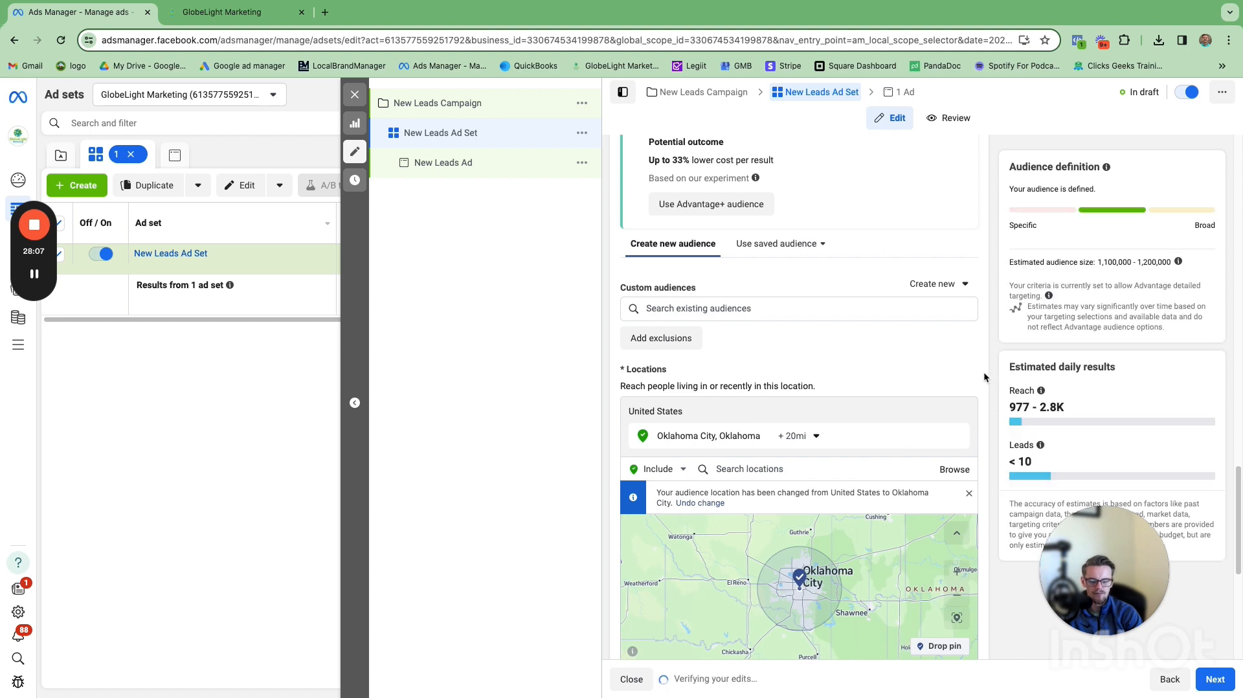
Step: Set the audience's minimum age to 30
{"action": "scroll", "coordinate": [966, 396], "scroll_direction": "down", "scroll_amount": 3}
{"action": "scroll", "coordinate": [966, 395], "scroll_direction": "down", "scroll_amount": 2}
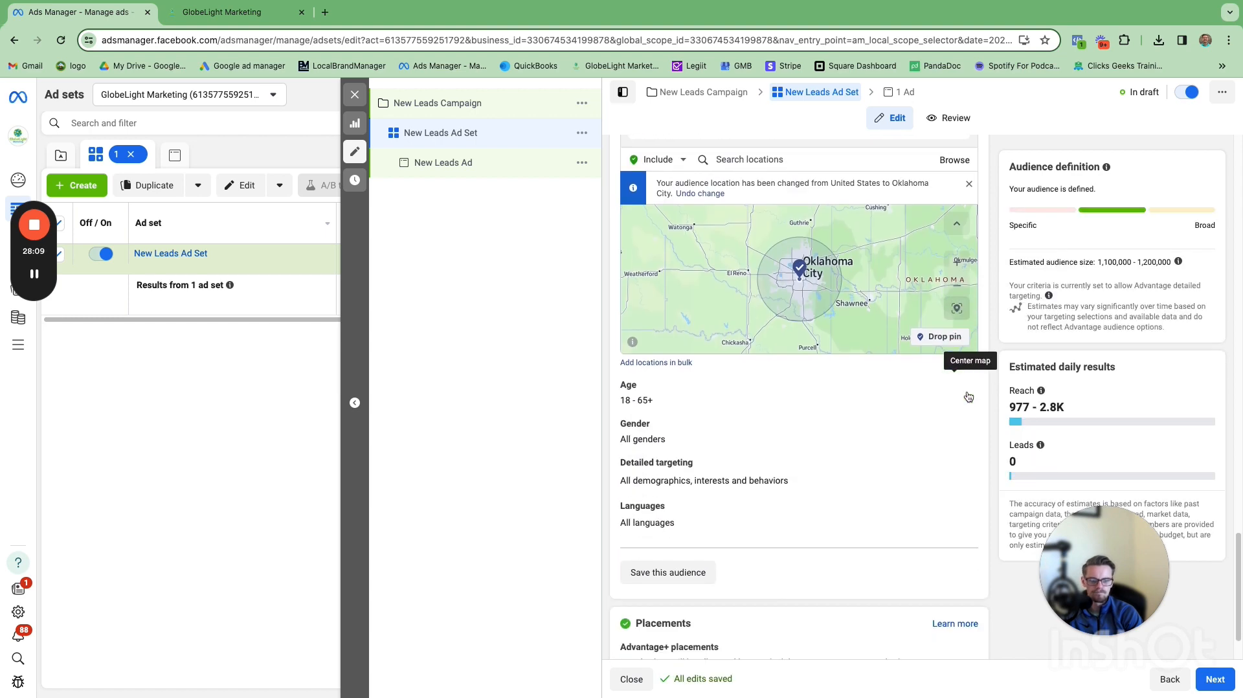
{"action": "left_click", "coordinate": [888, 390]}
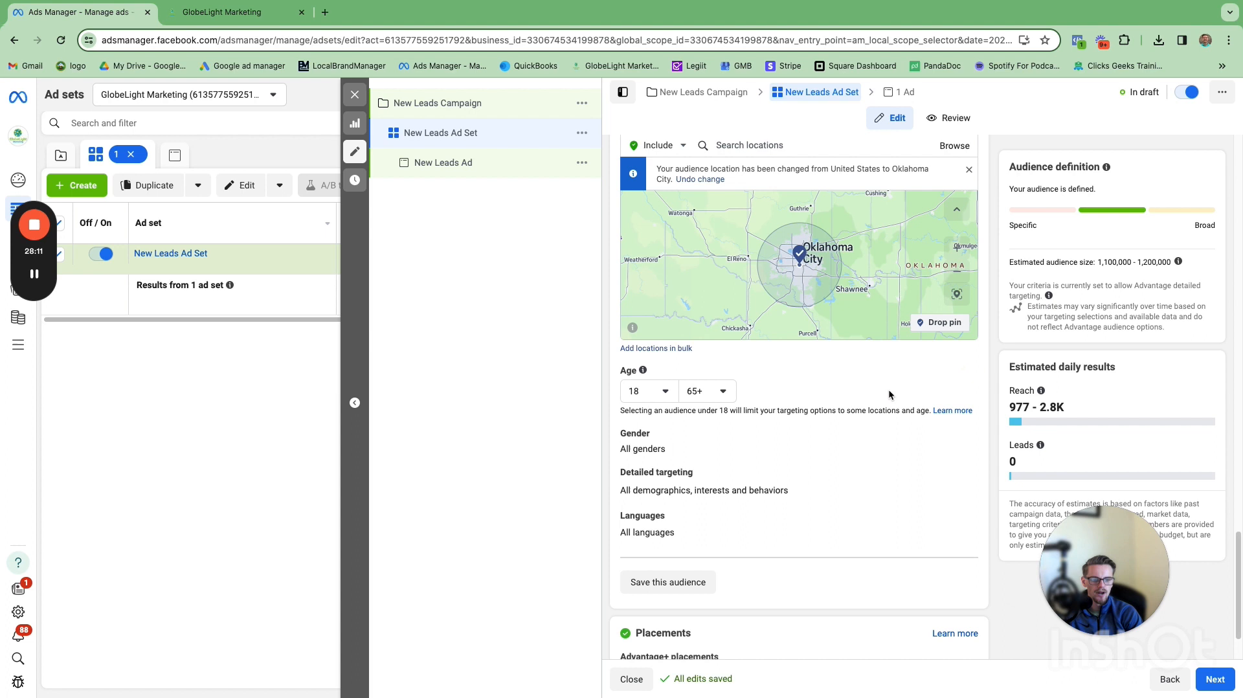
{"action": "left_click", "coordinate": [664, 394]}
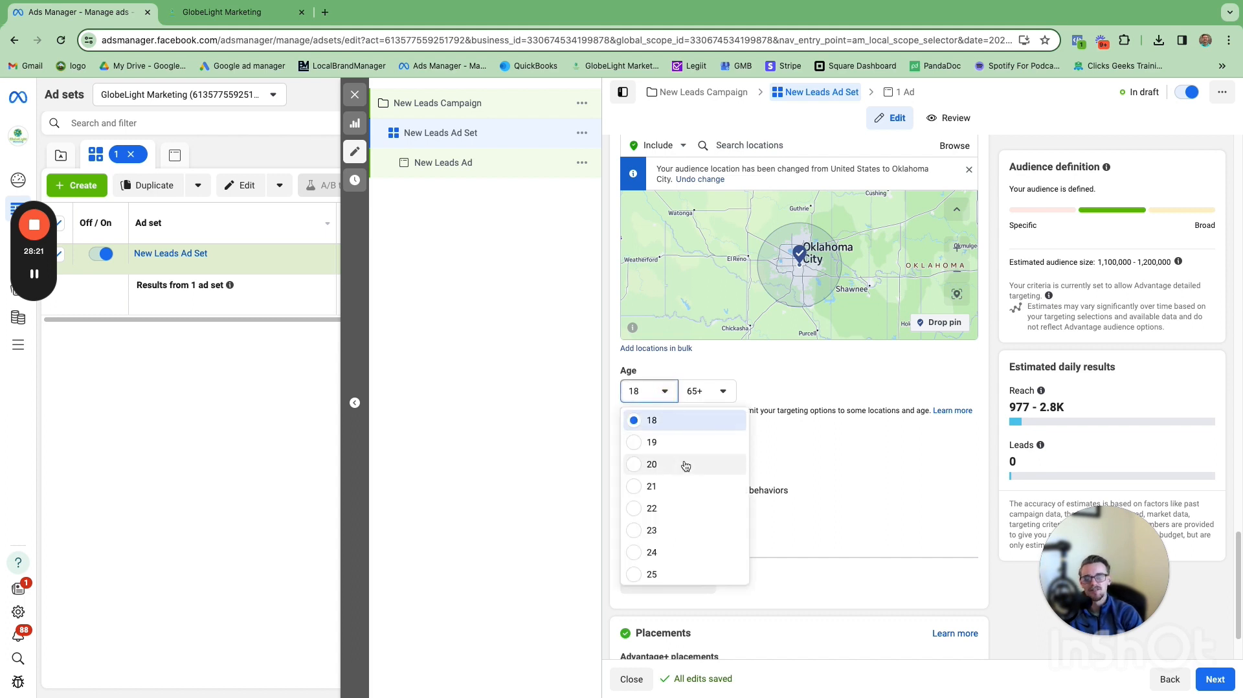
{"action": "scroll", "coordinate": [684, 490], "scroll_direction": "down", "scroll_amount": 1}
{"action": "scroll", "coordinate": [683, 490], "scroll_direction": "down", "scroll_amount": 8}
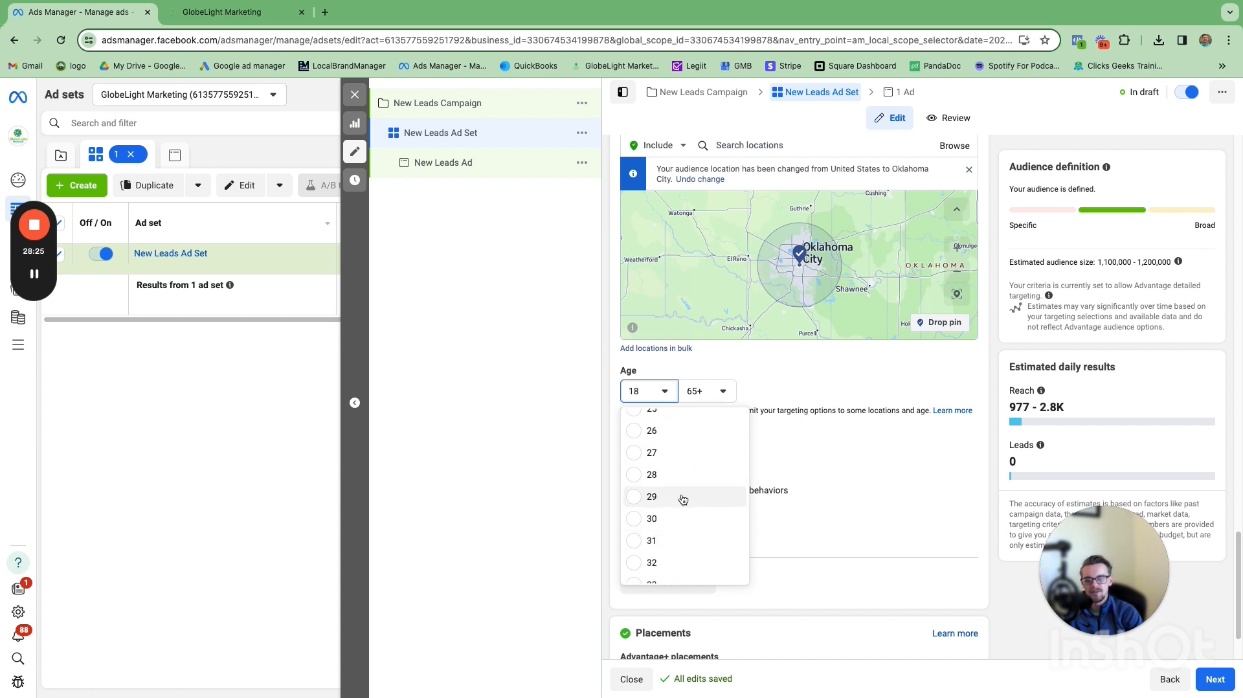
{"action": "scroll", "coordinate": [680, 501], "scroll_direction": "up", "scroll_amount": 1}
{"action": "scroll", "coordinate": [693, 499], "scroll_direction": "up", "scroll_amount": 2}
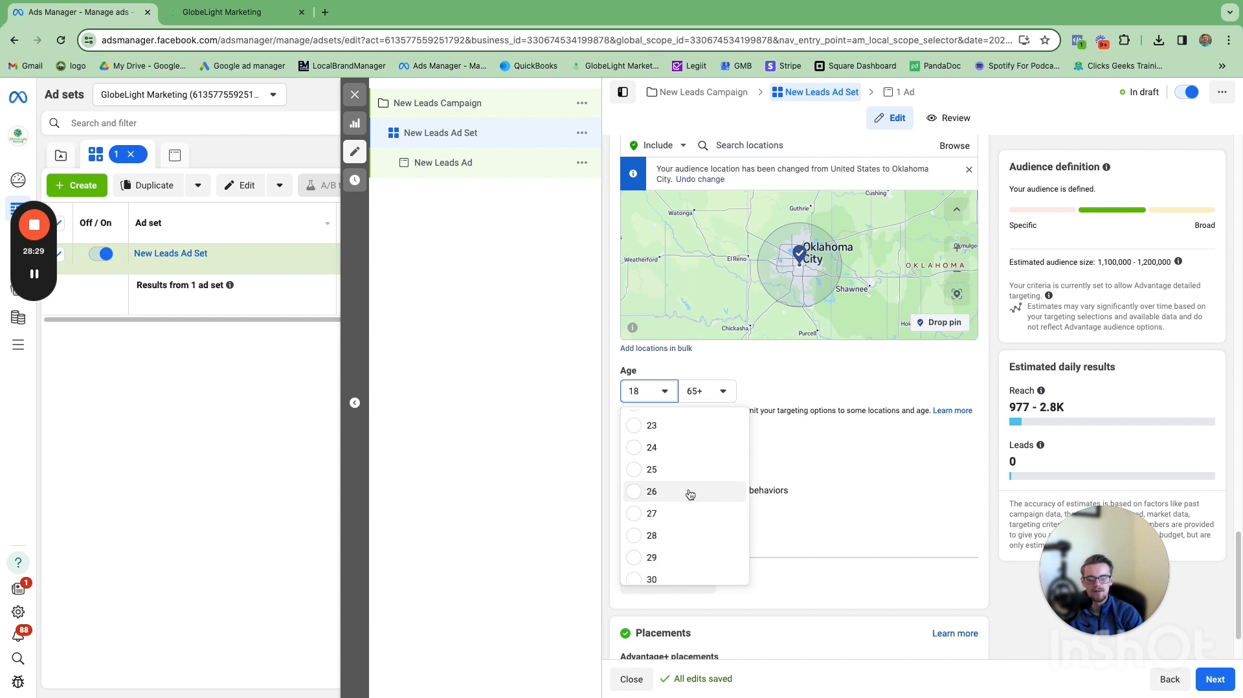
{"action": "scroll", "coordinate": [689, 487], "scroll_direction": "down", "scroll_amount": 1}
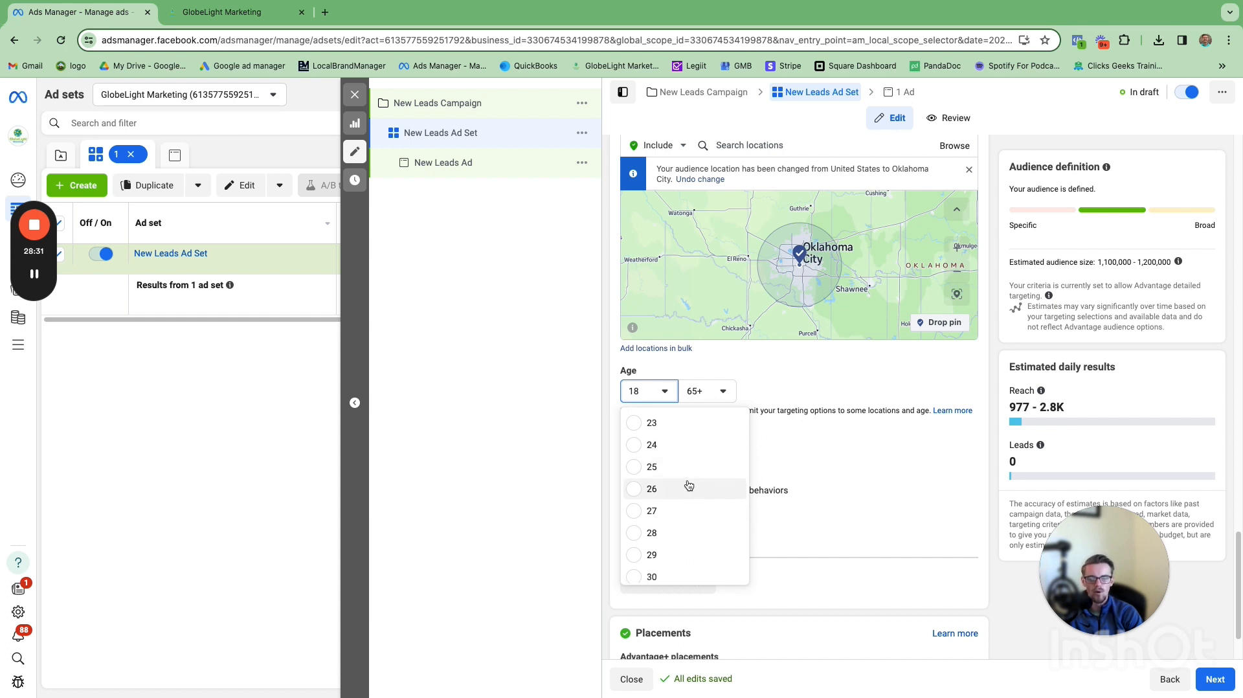
{"action": "scroll", "coordinate": [688, 486], "scroll_direction": "down", "scroll_amount": 2}
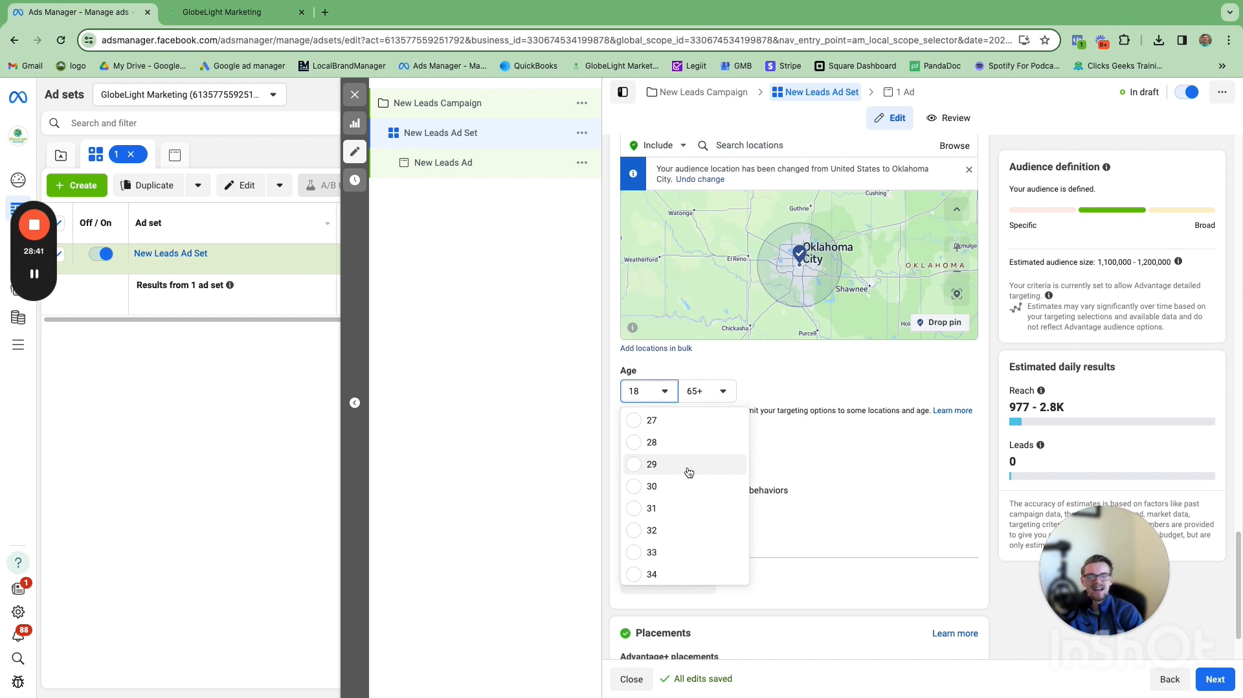
{"action": "scroll", "coordinate": [689, 472], "scroll_direction": "down", "scroll_amount": 1}
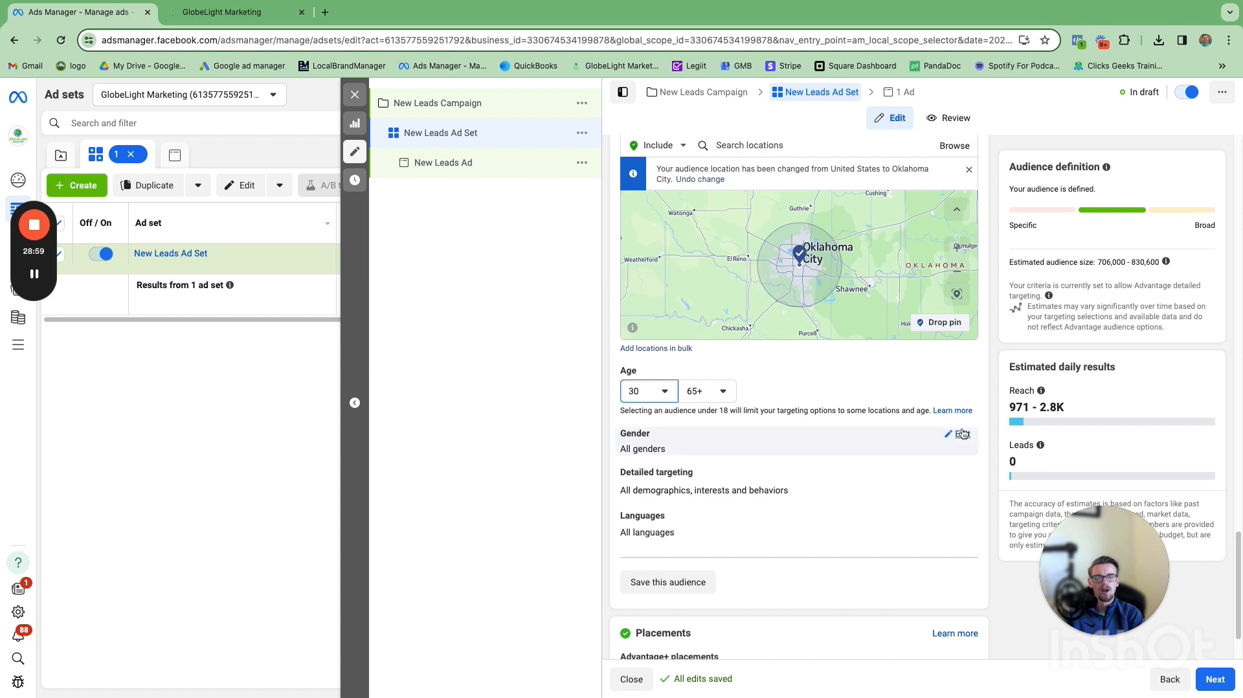
Step: Open detailed targeting and turn off Advantage detailed targeting
{"action": "scroll", "coordinate": [948, 437], "scroll_direction": "down", "scroll_amount": 1}
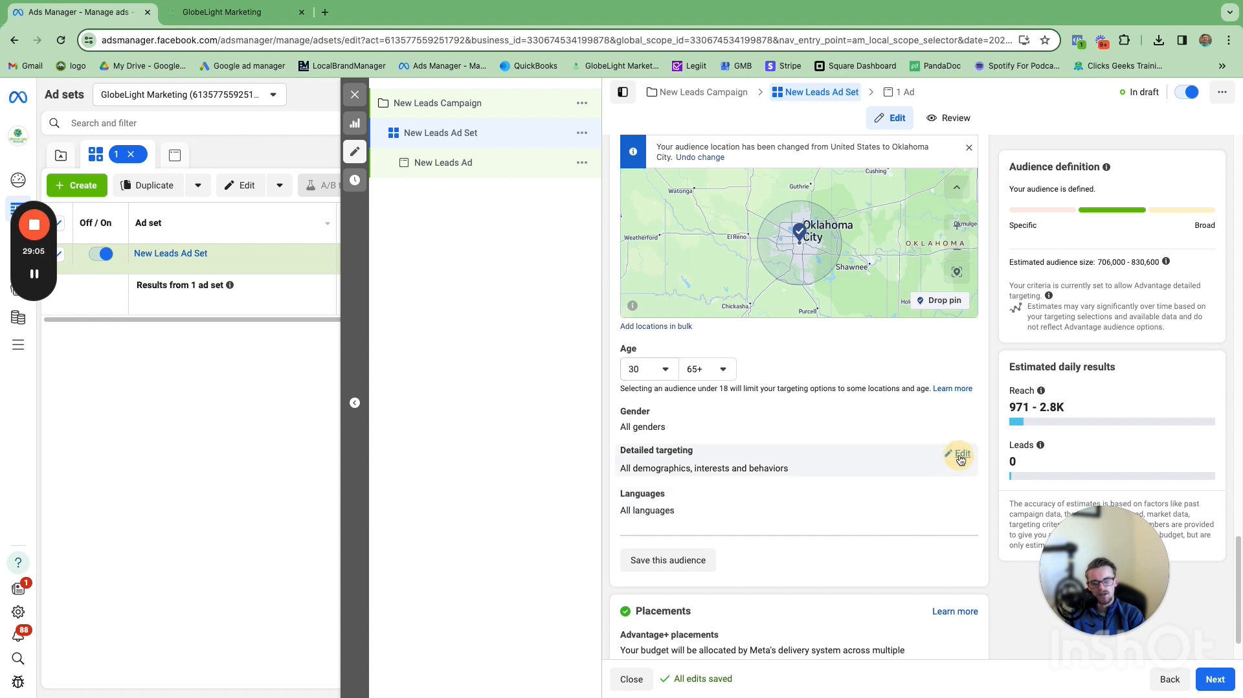
{"action": "left_click", "coordinate": [961, 455]}
{"action": "left_click", "coordinate": [628, 556]}
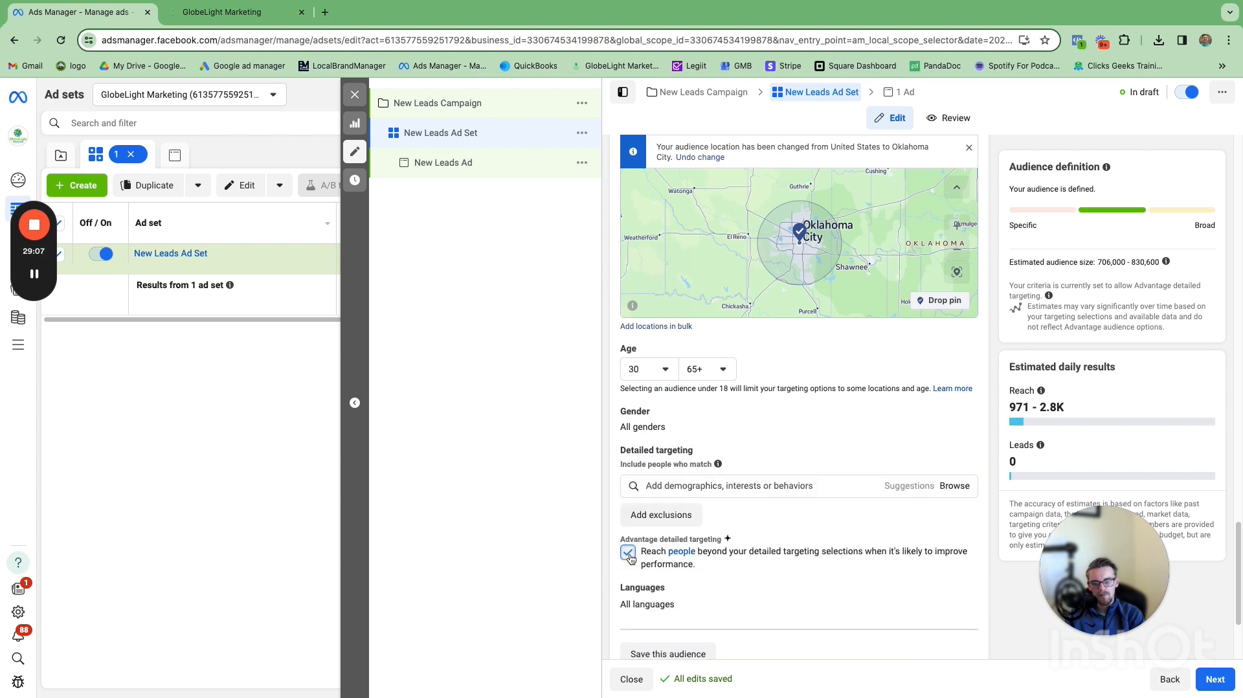
{"action": "left_click", "coordinate": [628, 554]}
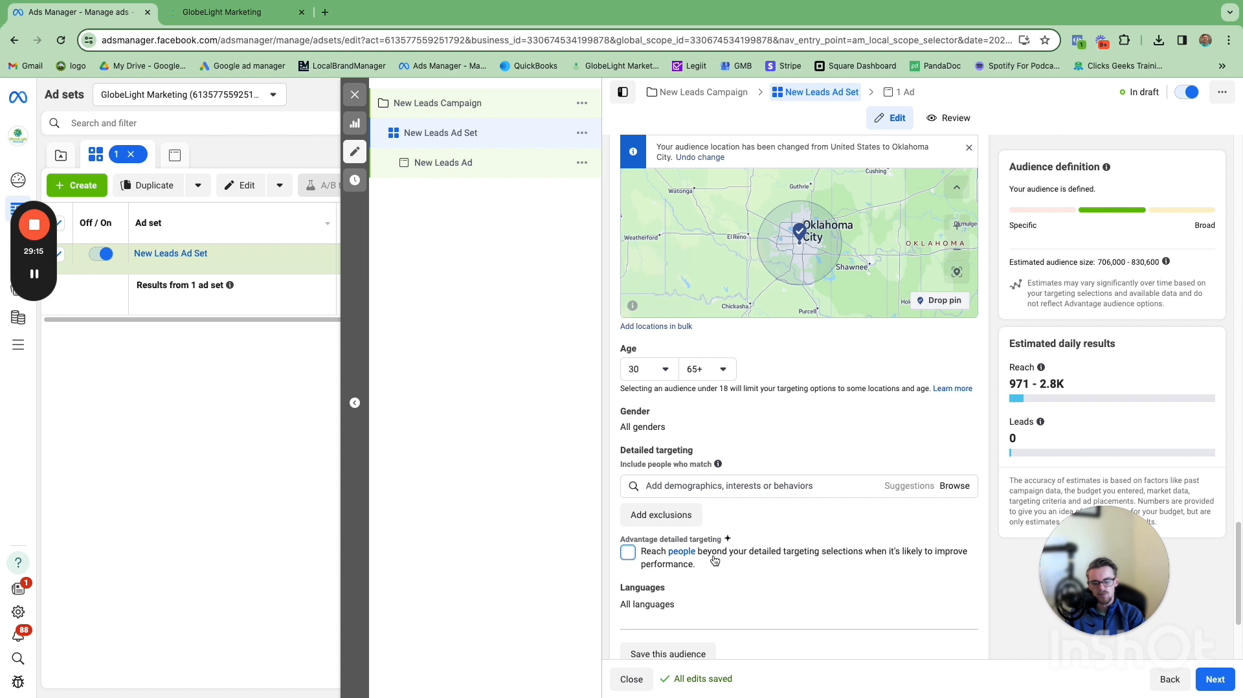
Step: Search detailed targeting for home improvement interests
{"action": "left_click", "coordinate": [774, 490]}
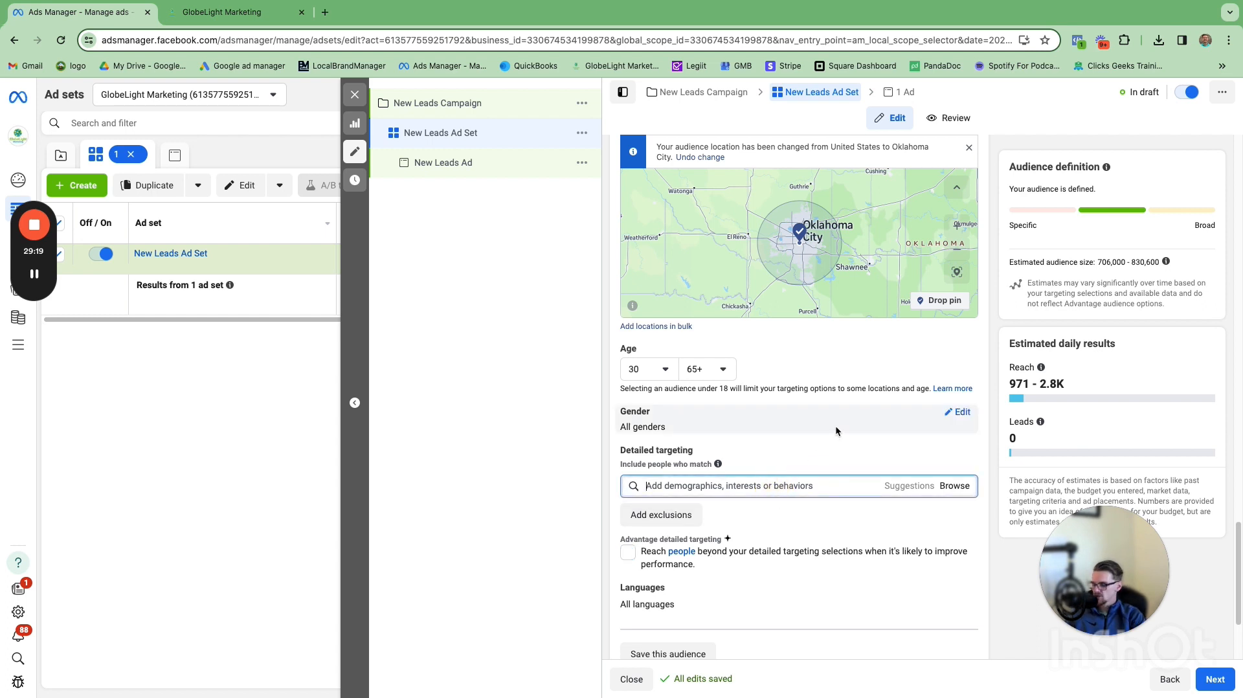
{"action": "type", "text": "home"}
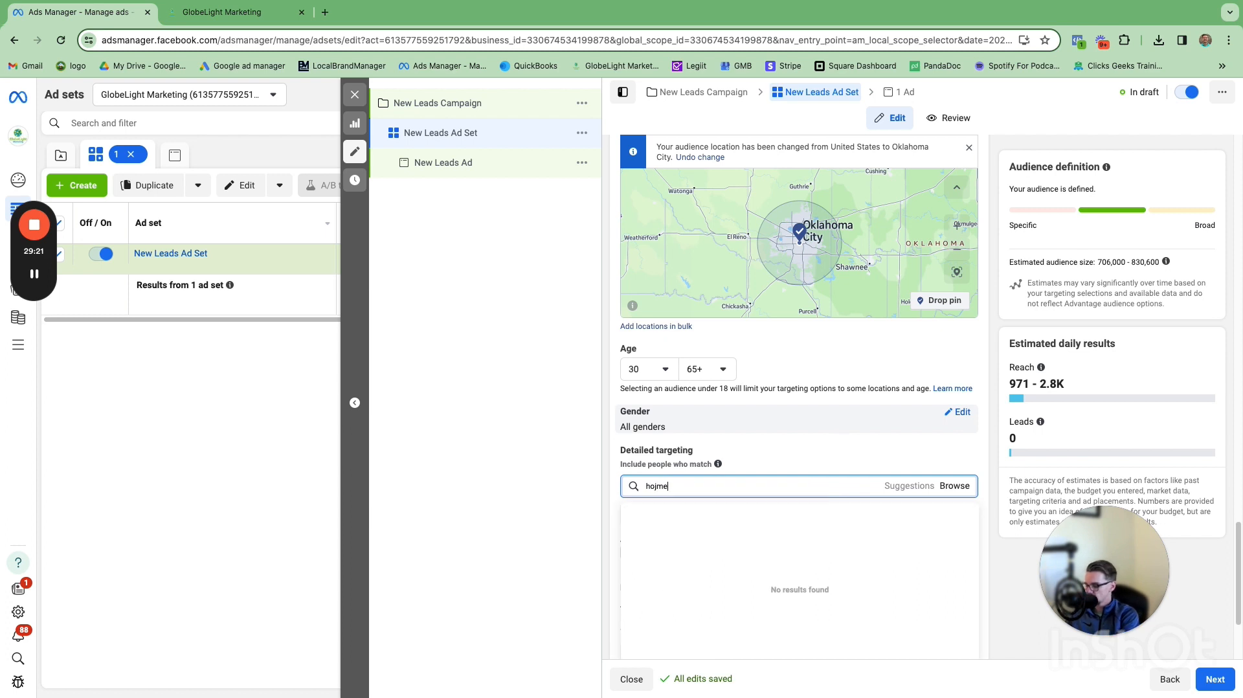
{"action": "key", "text": "BackSpace"}
{"action": "key", "text": "BackSpace"}
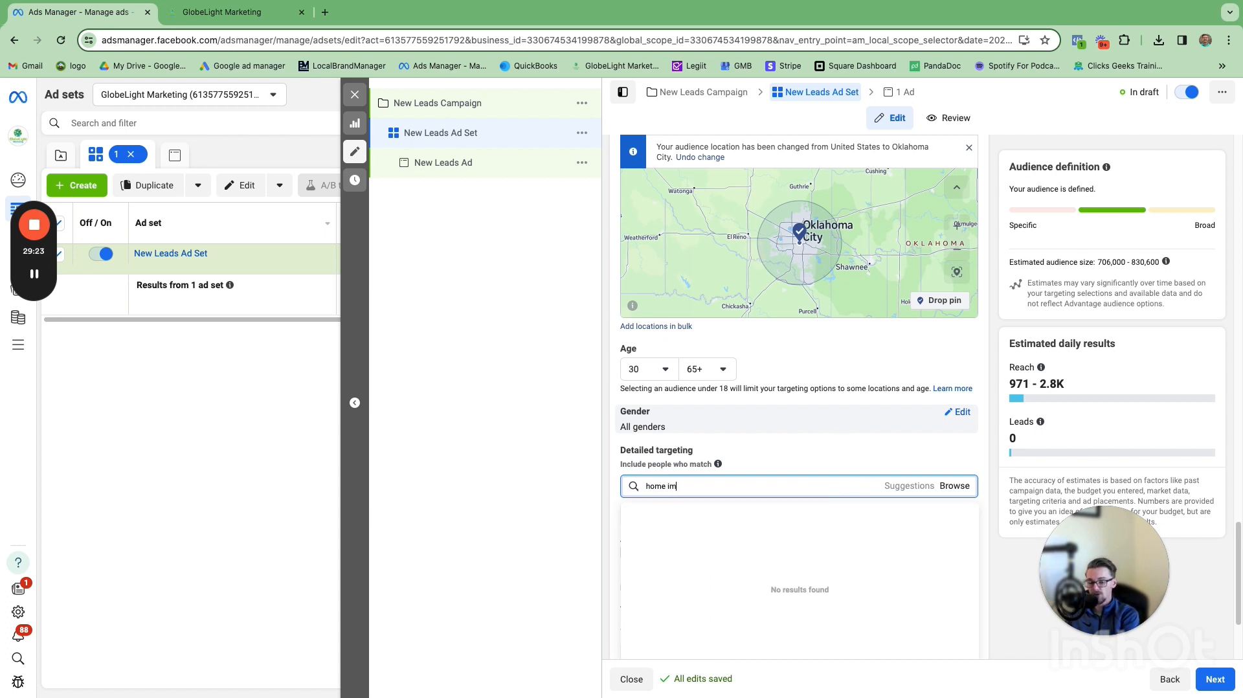
{"action": "key", "text": "BackSpace"}
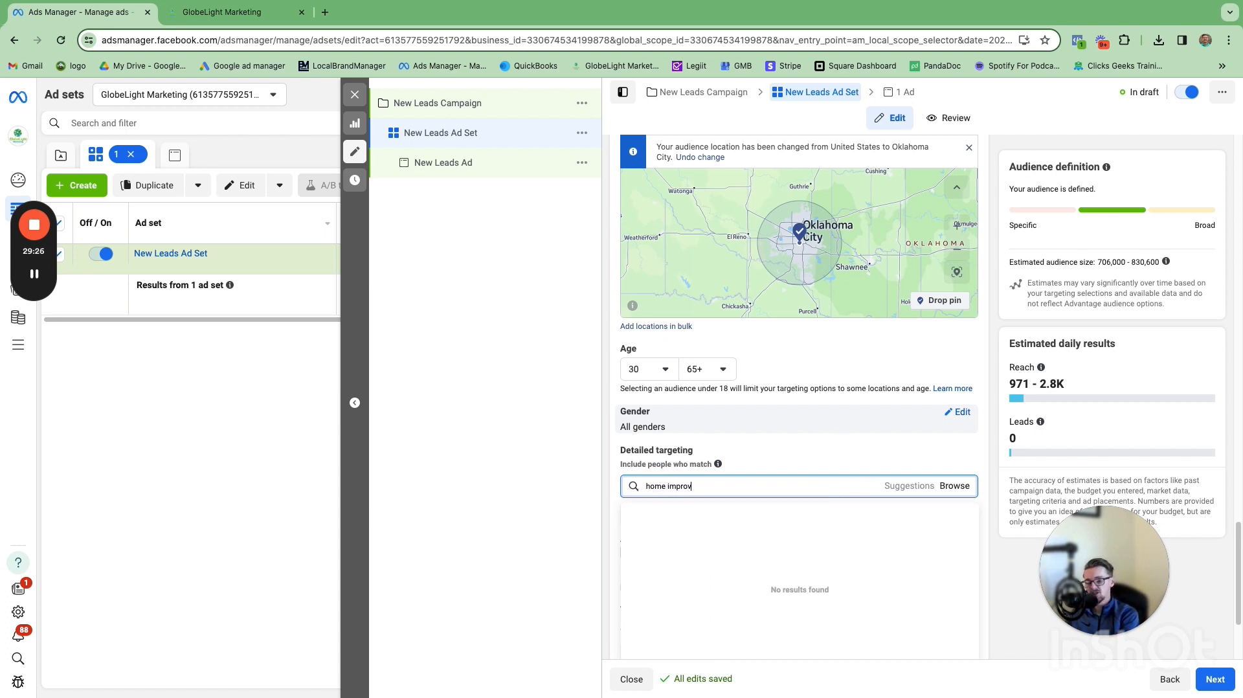
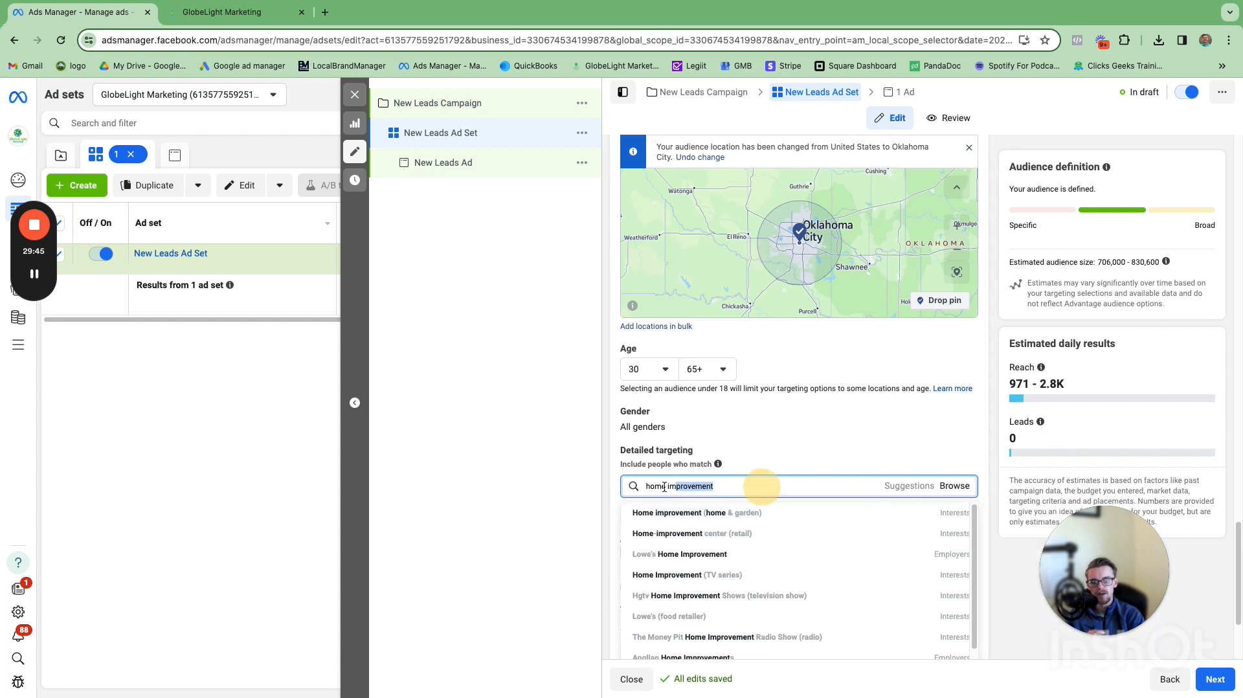
Step: Search detailed targeting for flooring interests
{"action": "left_click_drag", "start_coordinate": [762, 488], "coordinate": [636, 486]}
{"action": "type", "text": "flooring"}
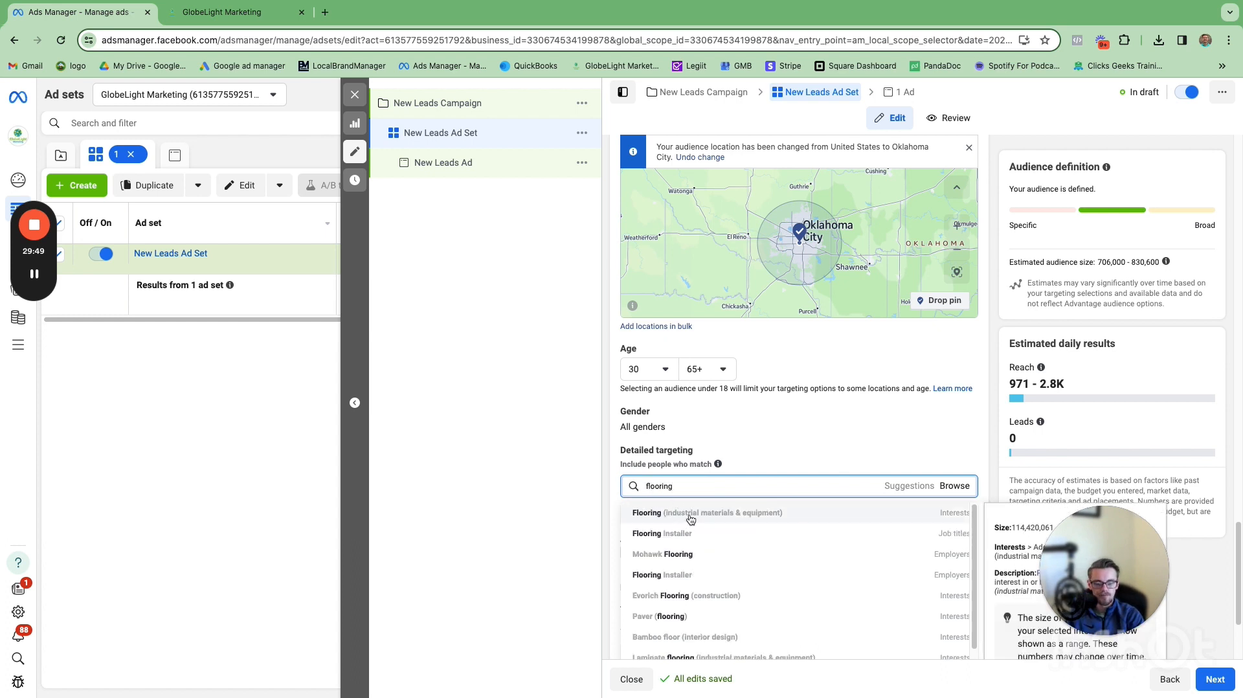
{"action": "left_click", "coordinate": [780, 450]}
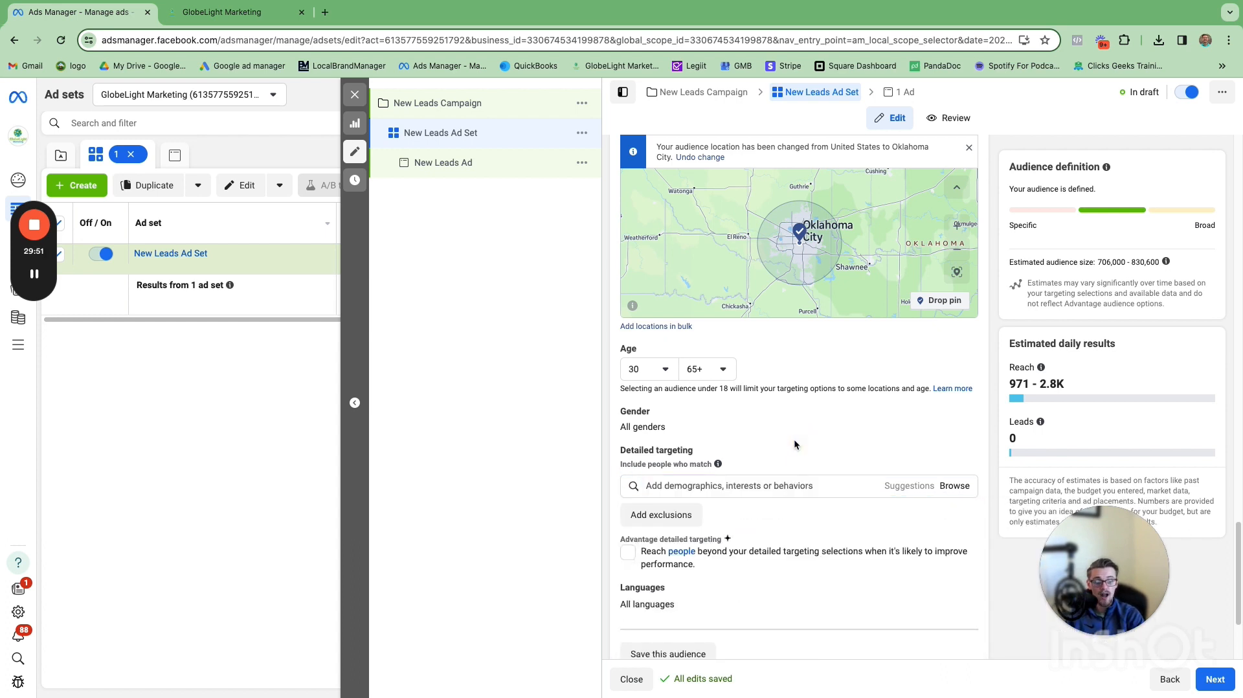
{"action": "scroll", "coordinate": [806, 442], "scroll_direction": "down", "scroll_amount": 3}
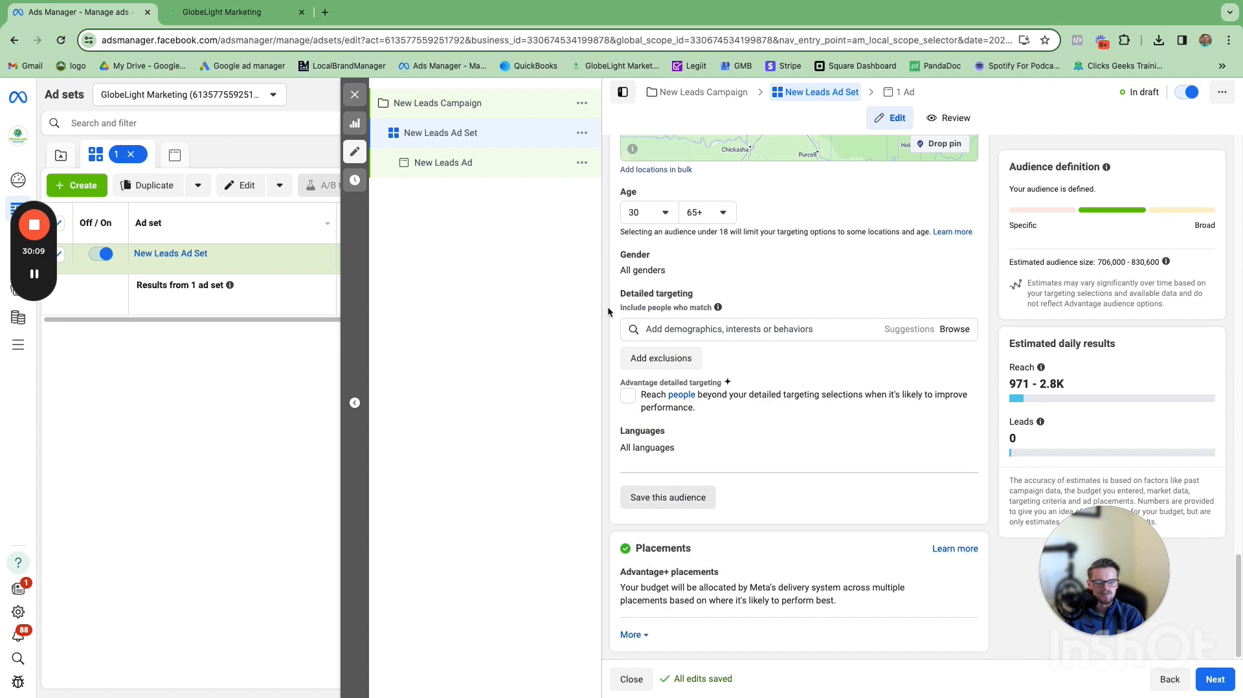
{"action": "left_click", "coordinate": [515, 176]}
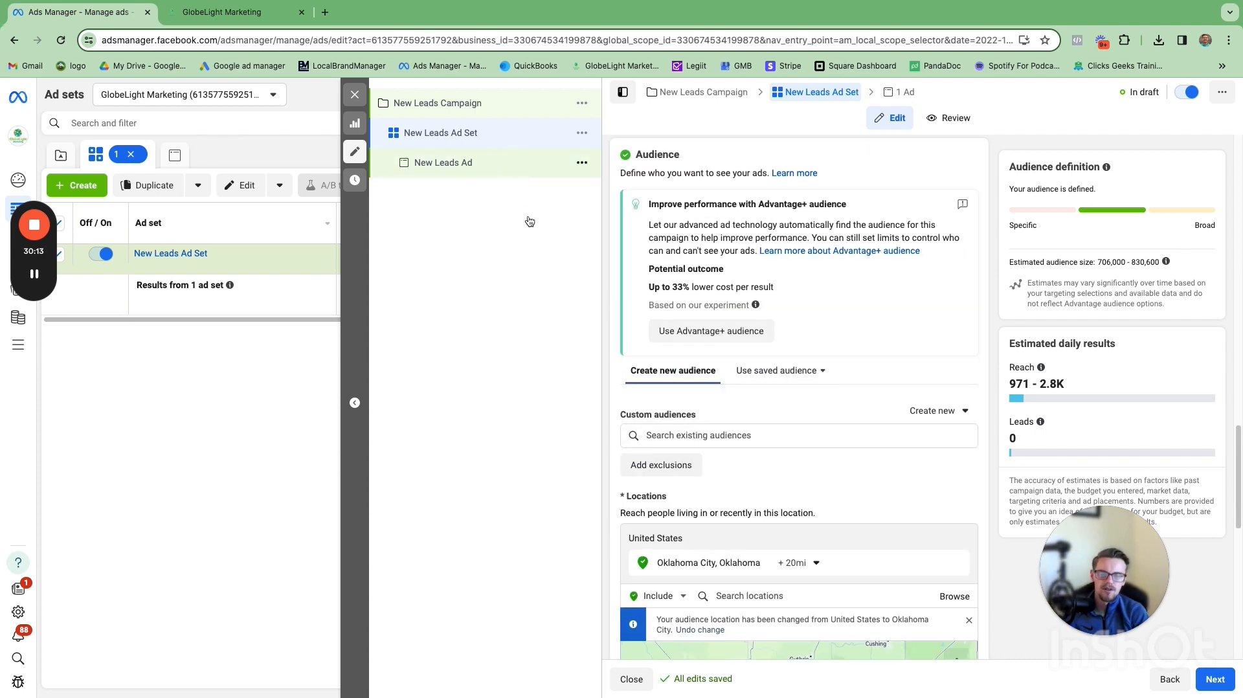
{"action": "left_click", "coordinate": [514, 167]}
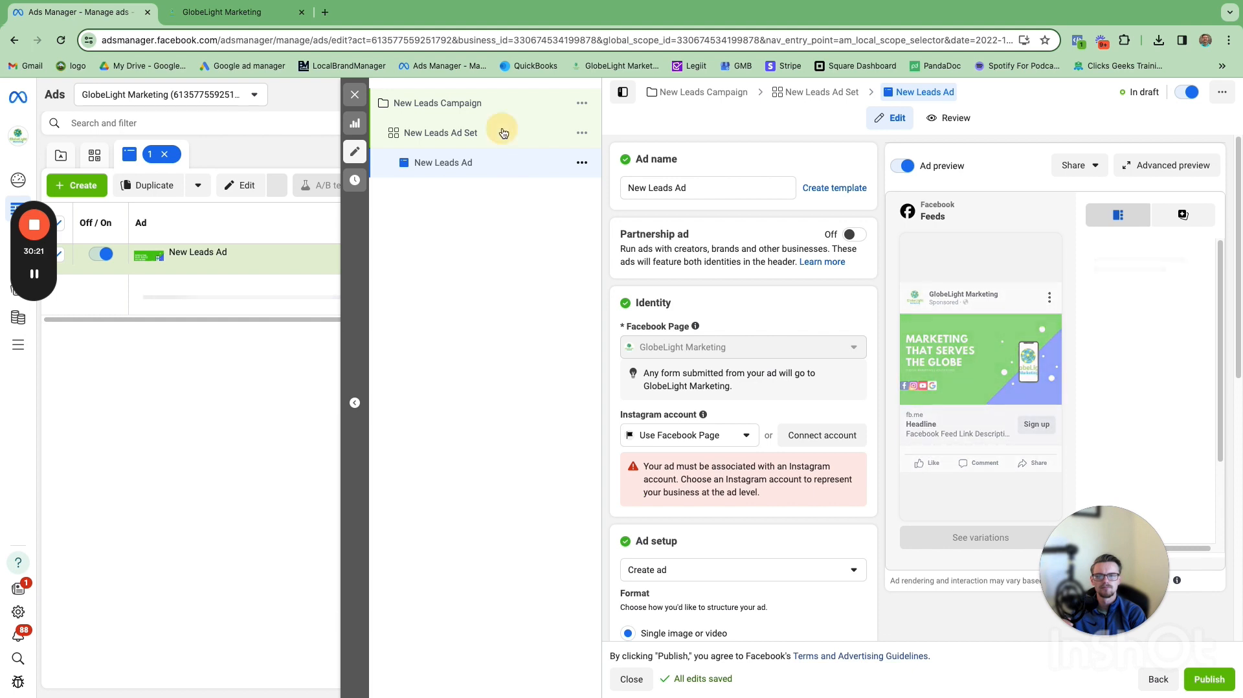
{"action": "left_click", "coordinate": [424, 135]}
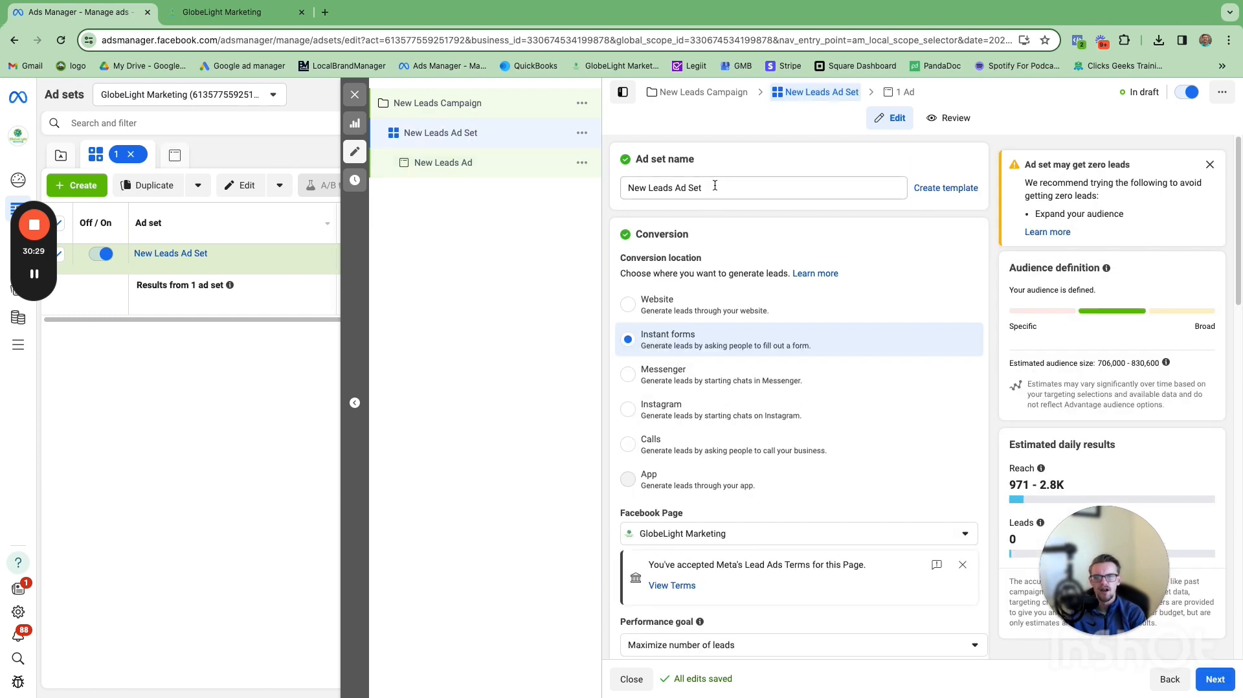
Step: Rename the ad set to Ad set 1
{"action": "left_click", "coordinate": [629, 180]}
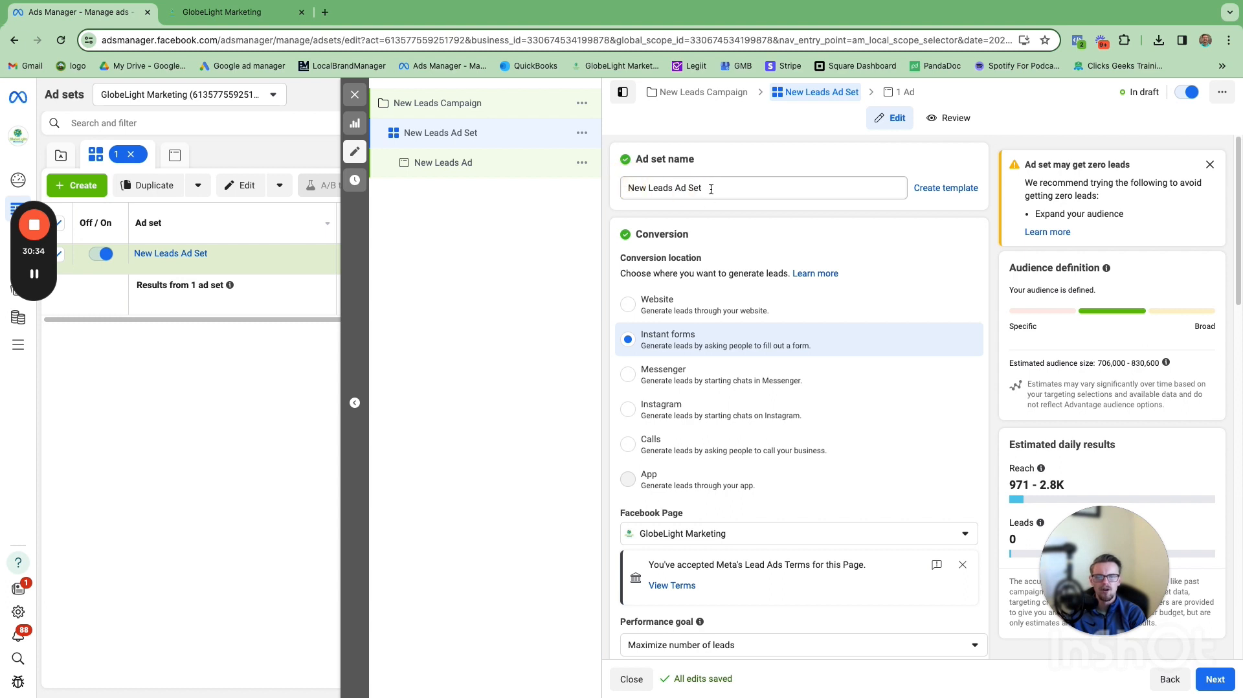
{"action": "left_click", "coordinate": [626, 188]}
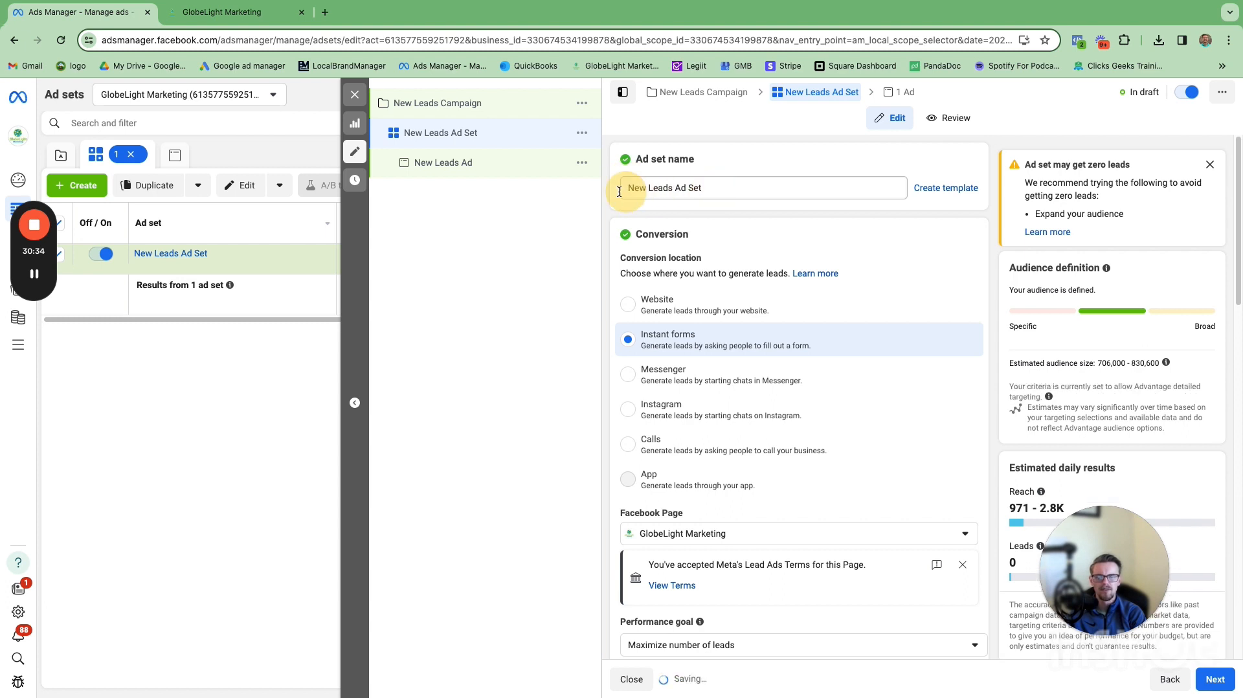
{"action": "left_click", "coordinate": [704, 189]}
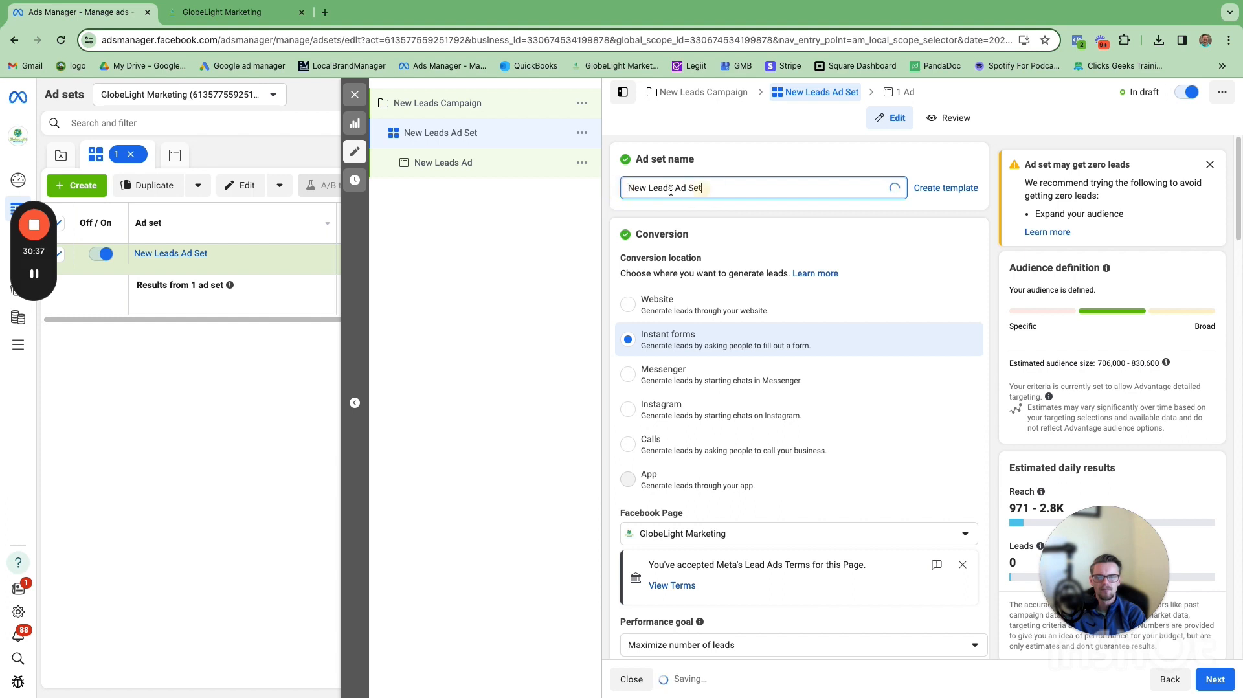
{"action": "left_click_drag", "start_coordinate": [703, 188], "coordinate": [616, 185]}
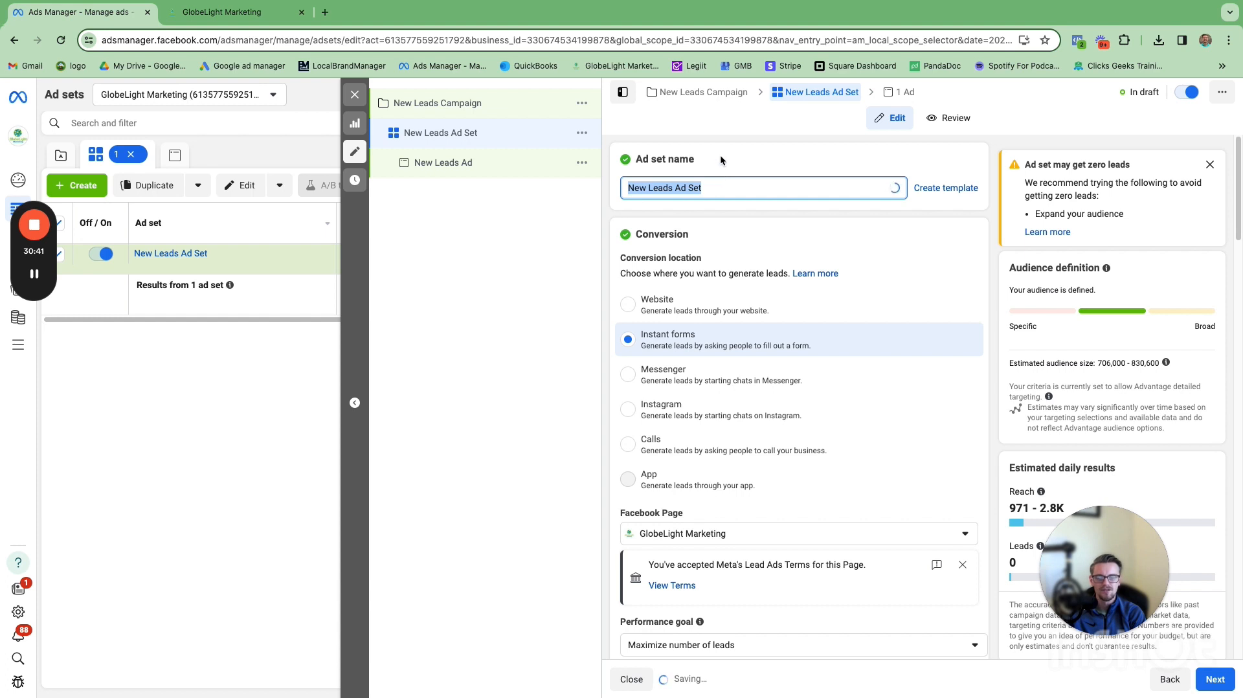
{"action": "type", "text": "Ad s"}
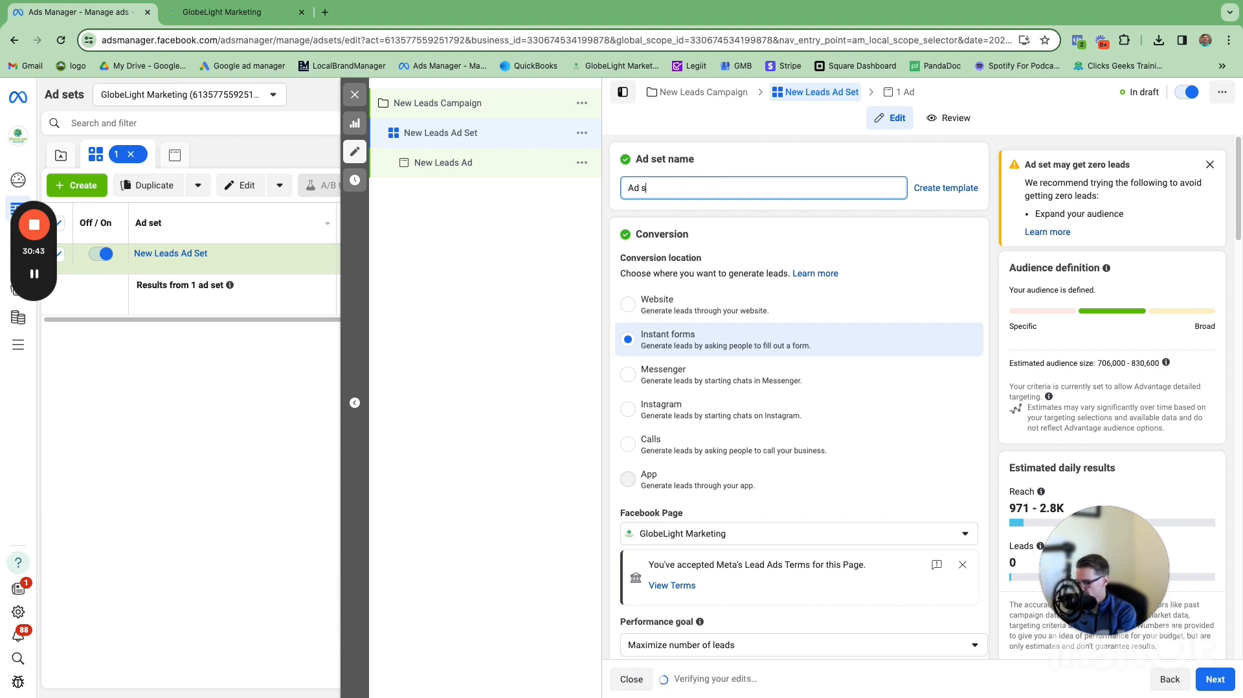
{"action": "type", "text": "et 1"}
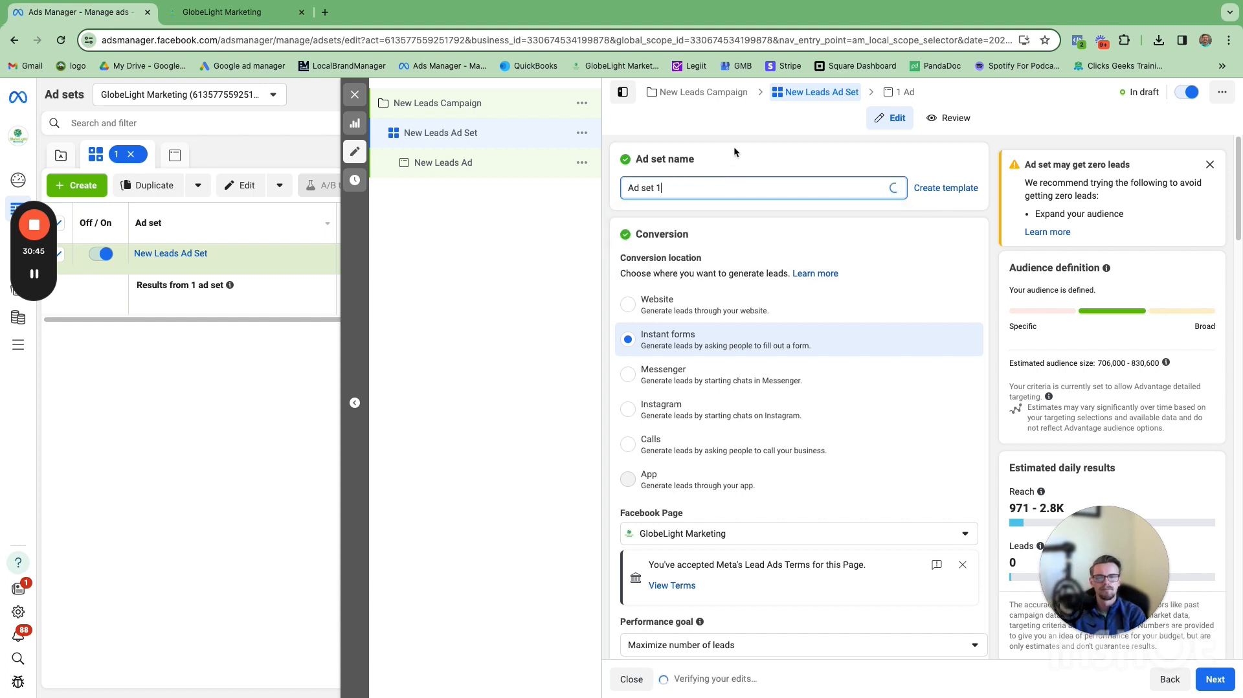
Step: Open the ad and rename it to Ad 1
{"action": "left_click", "coordinate": [496, 169]}
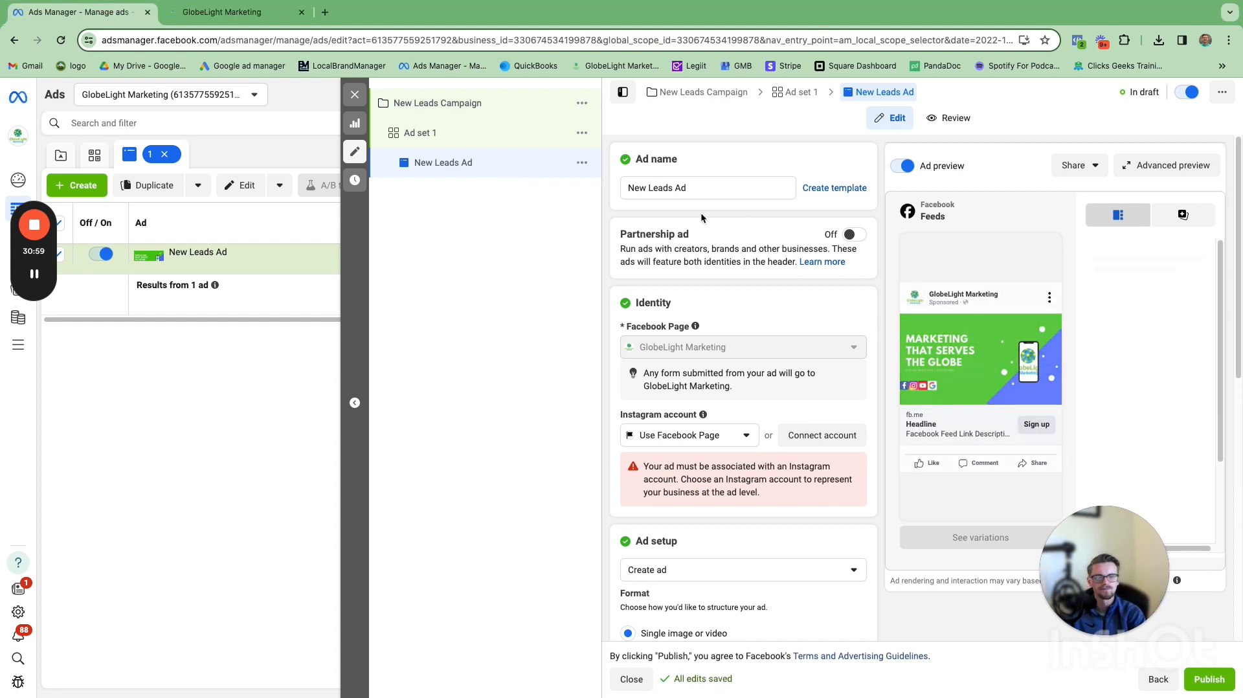
{"action": "left_click", "coordinate": [691, 188]}
{"action": "left_click_drag", "start_coordinate": [691, 187], "coordinate": [620, 182]}
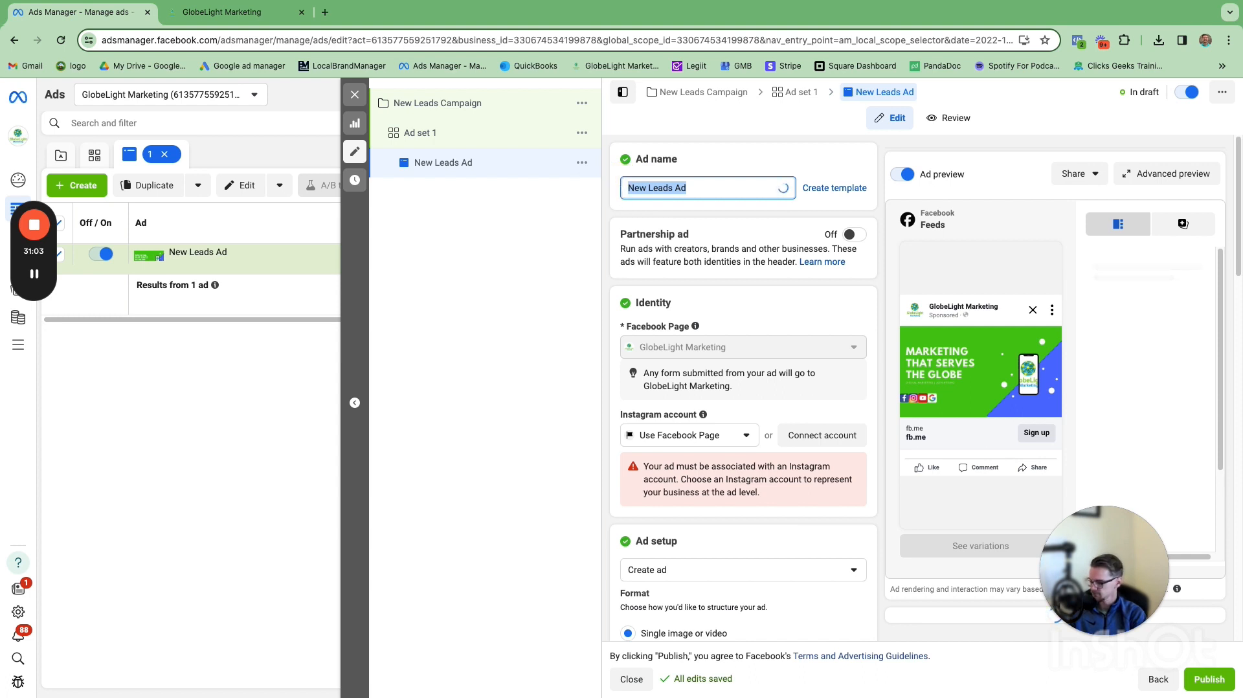
{"action": "type", "text": "A"}
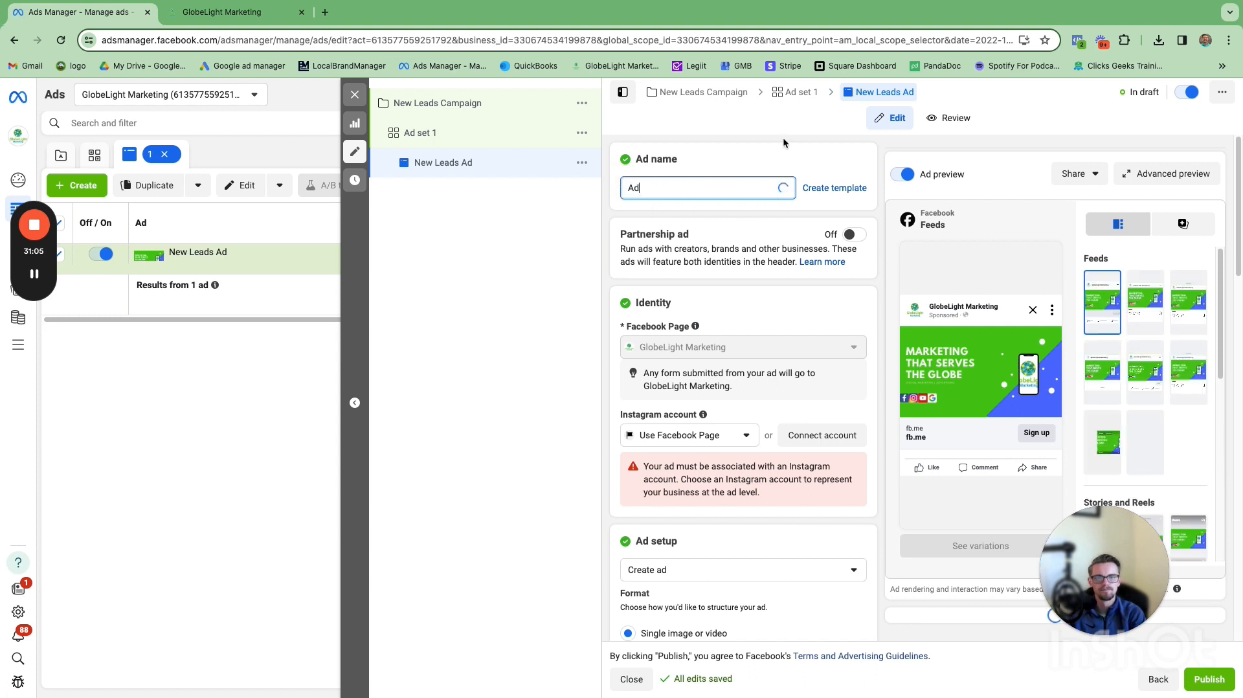
{"action": "type", "text": "d 1"}
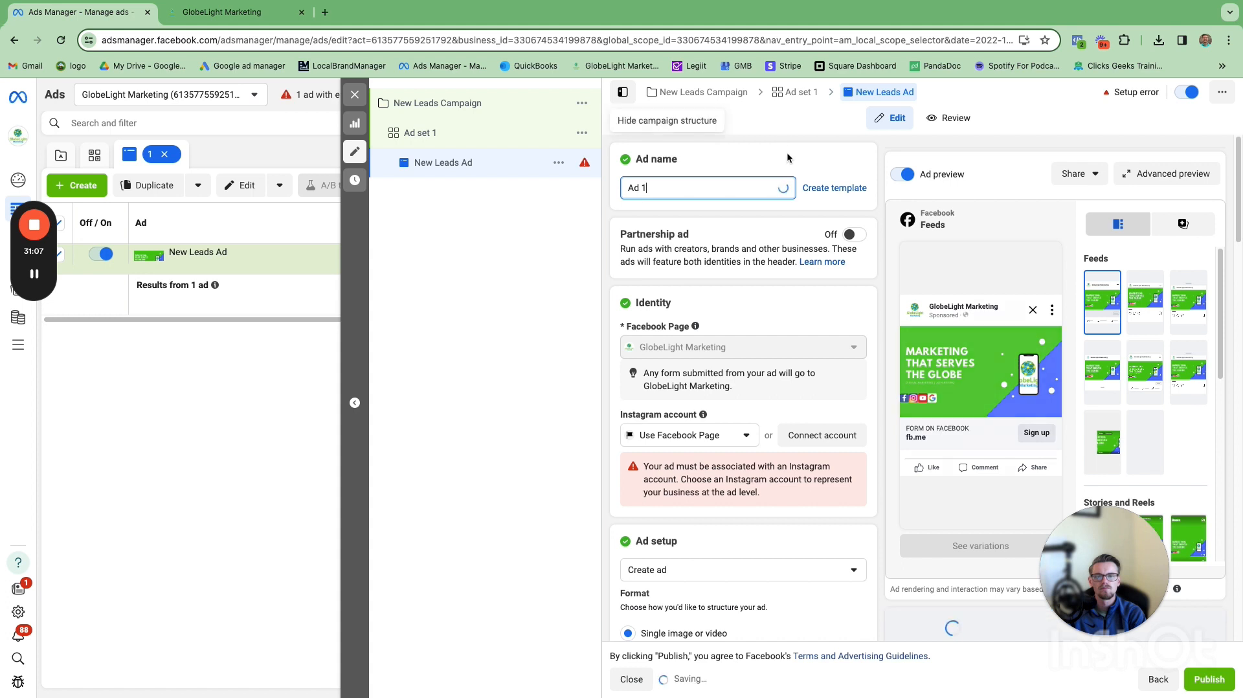
Step: Scroll through the ad's identity and ad setup settings to review them
{"action": "left_click", "coordinate": [786, 152]}
{"action": "scroll", "coordinate": [795, 287], "scroll_direction": "down", "scroll_amount": 1}
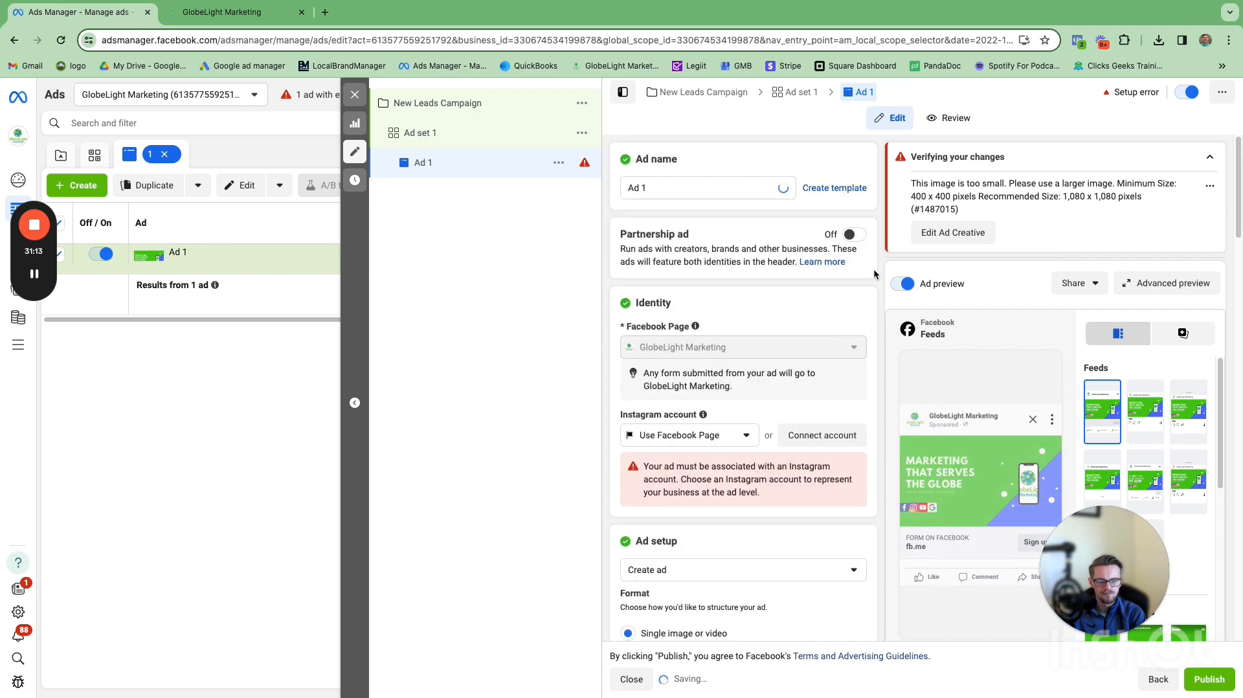
{"action": "scroll", "coordinate": [871, 272], "scroll_direction": "down", "scroll_amount": 3}
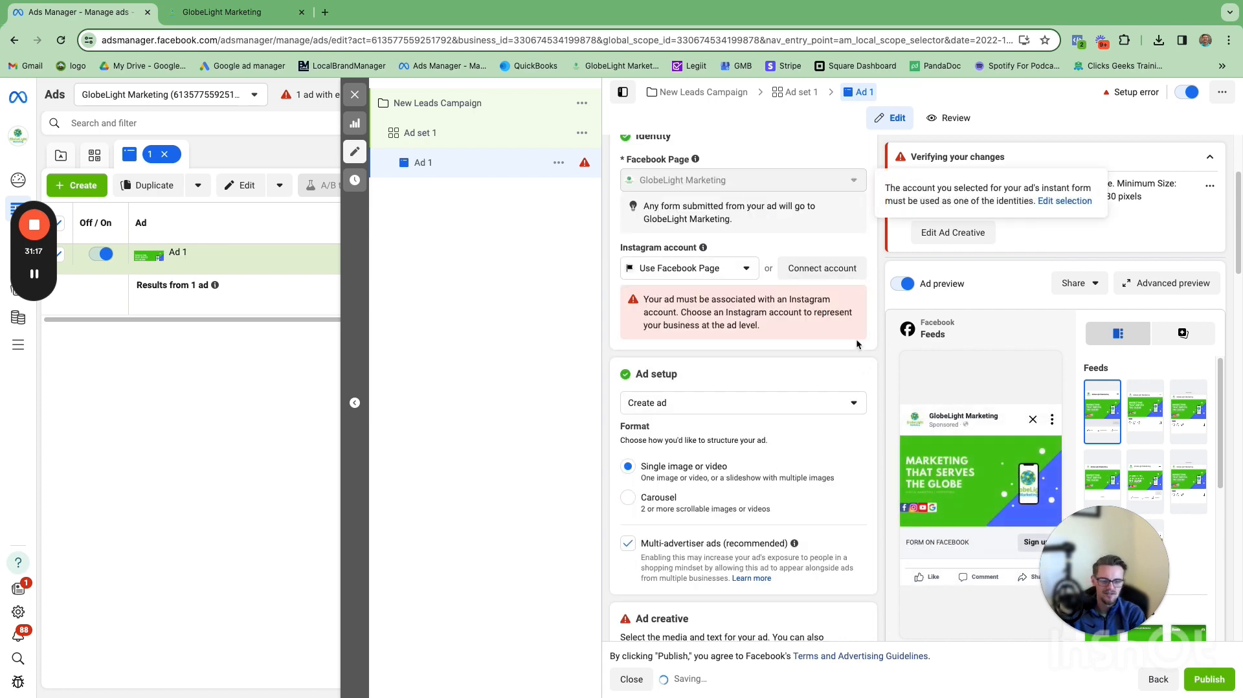
{"action": "scroll", "coordinate": [871, 330], "scroll_direction": "down", "scroll_amount": 1}
{"action": "scroll", "coordinate": [871, 329], "scroll_direction": "down", "scroll_amount": 1}
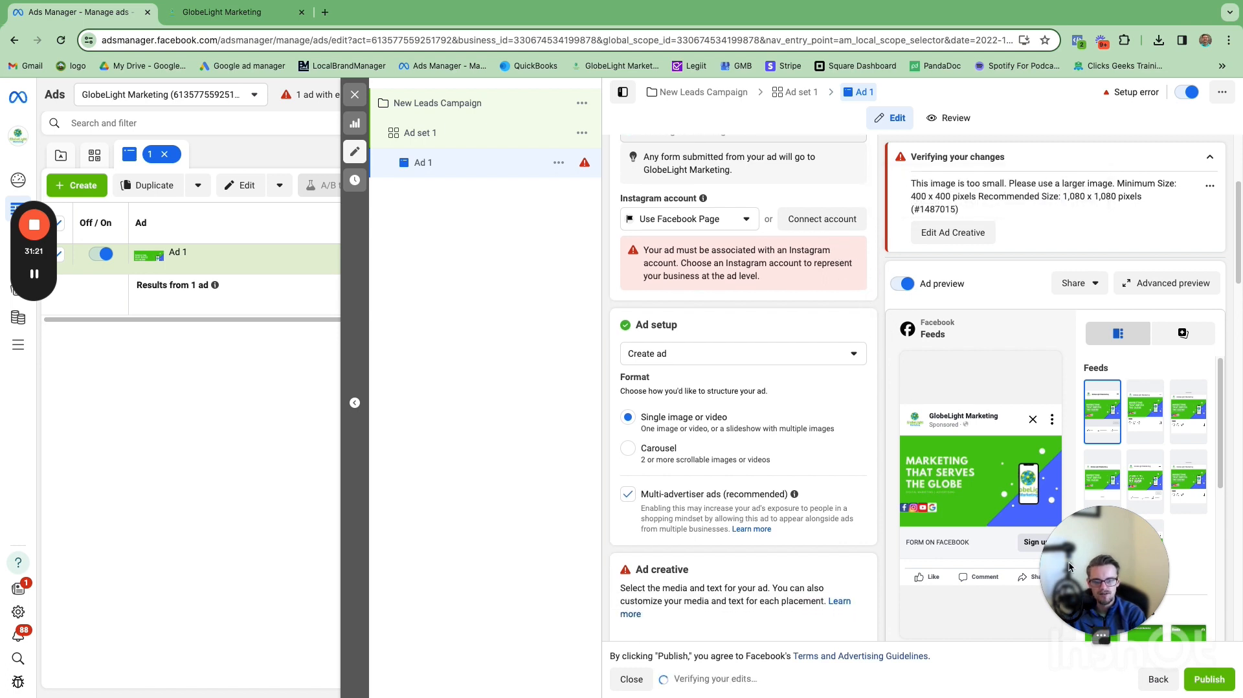
{"action": "left_click_drag", "start_coordinate": [1092, 565], "coordinate": [171, 527]}
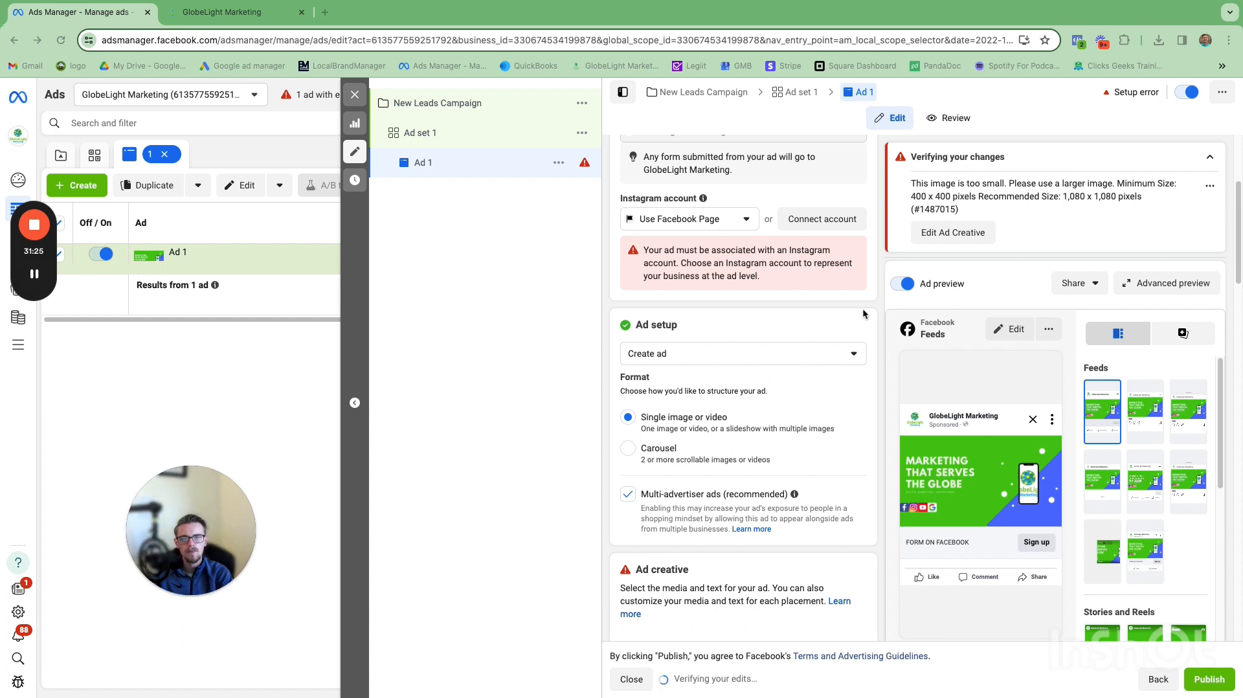
{"action": "scroll", "coordinate": [861, 291], "scroll_direction": "down", "scroll_amount": 1}
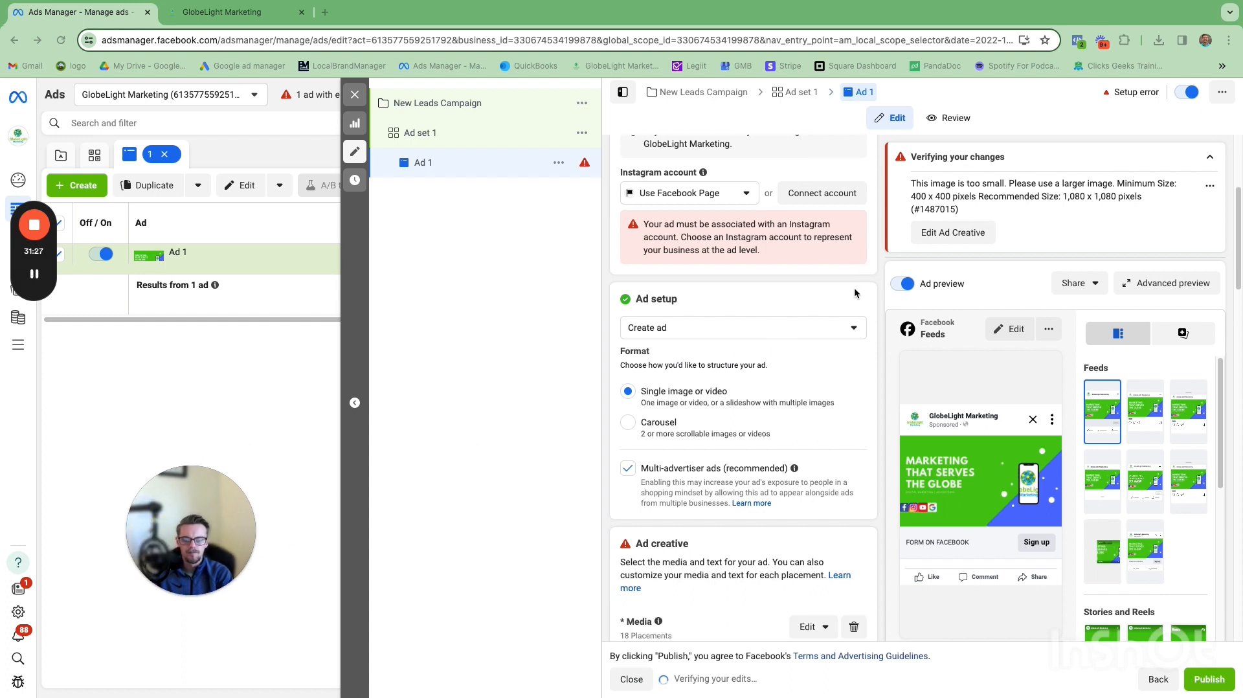
{"action": "scroll", "coordinate": [842, 284], "scroll_direction": "down", "scroll_amount": 1}
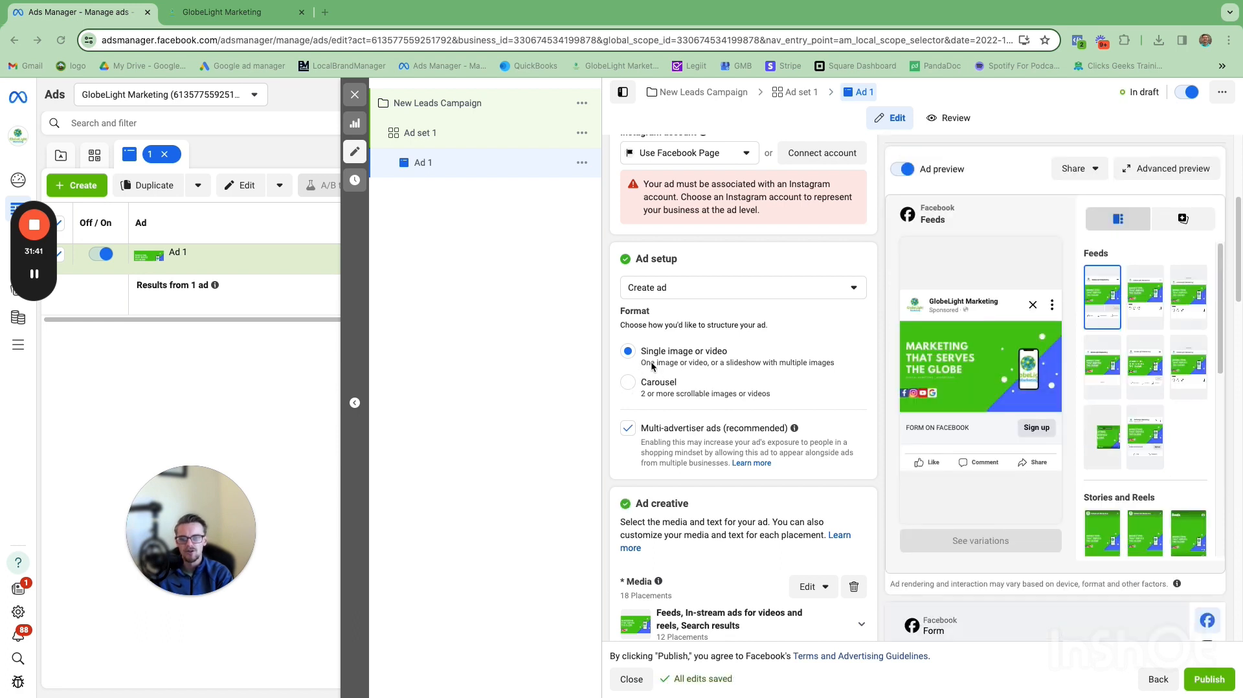
Step: Turn off multi-advertiser ads for the ad
{"action": "left_click", "coordinate": [627, 433]}
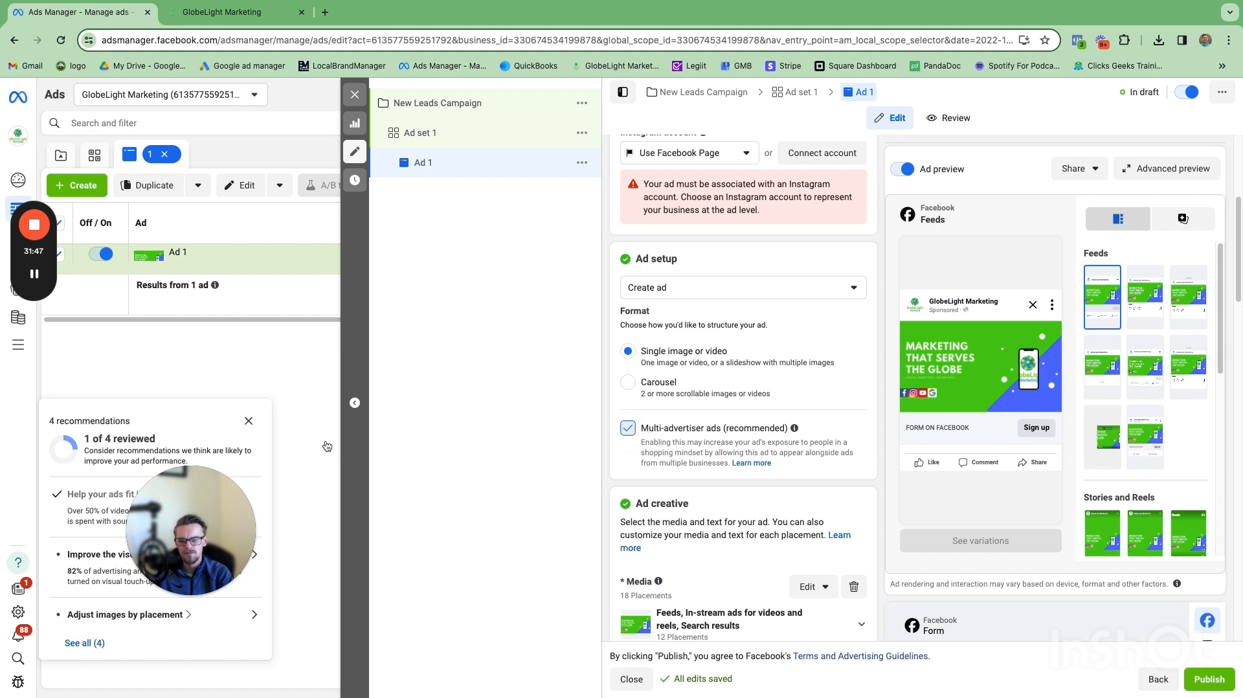
{"action": "left_click", "coordinate": [249, 420]}
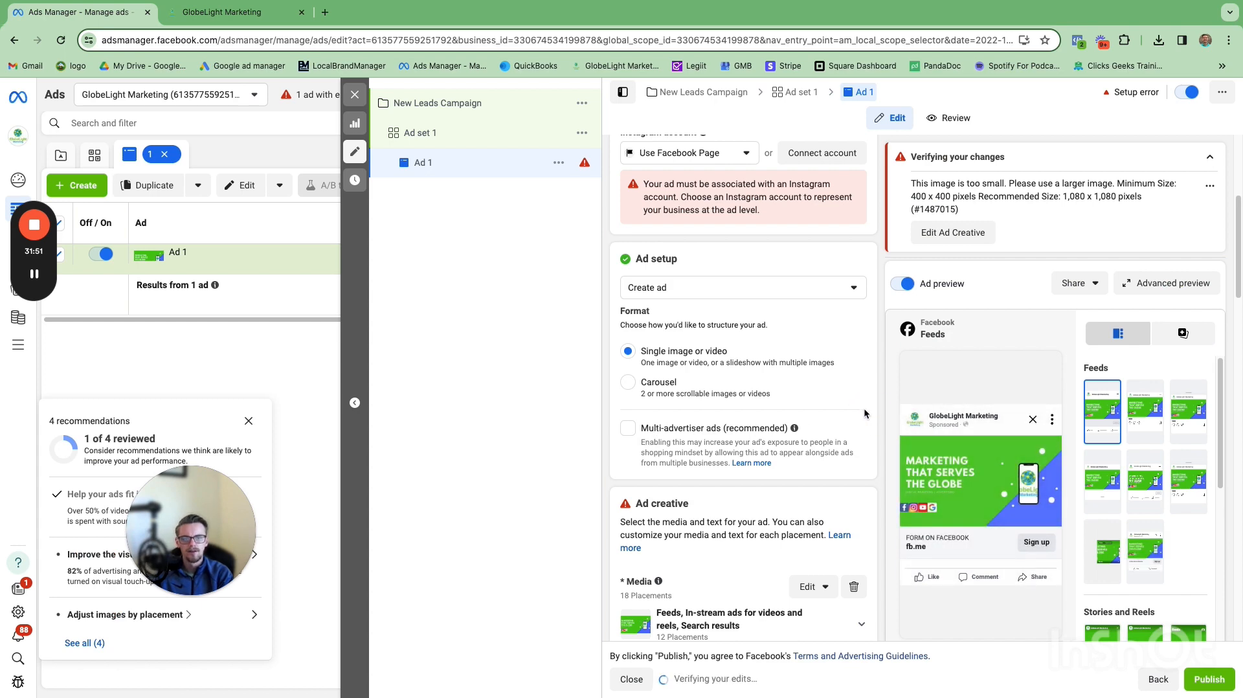
Step: Remove all existing media from the ad creative
{"action": "scroll", "coordinate": [864, 413], "scroll_direction": "down", "scroll_amount": 4}
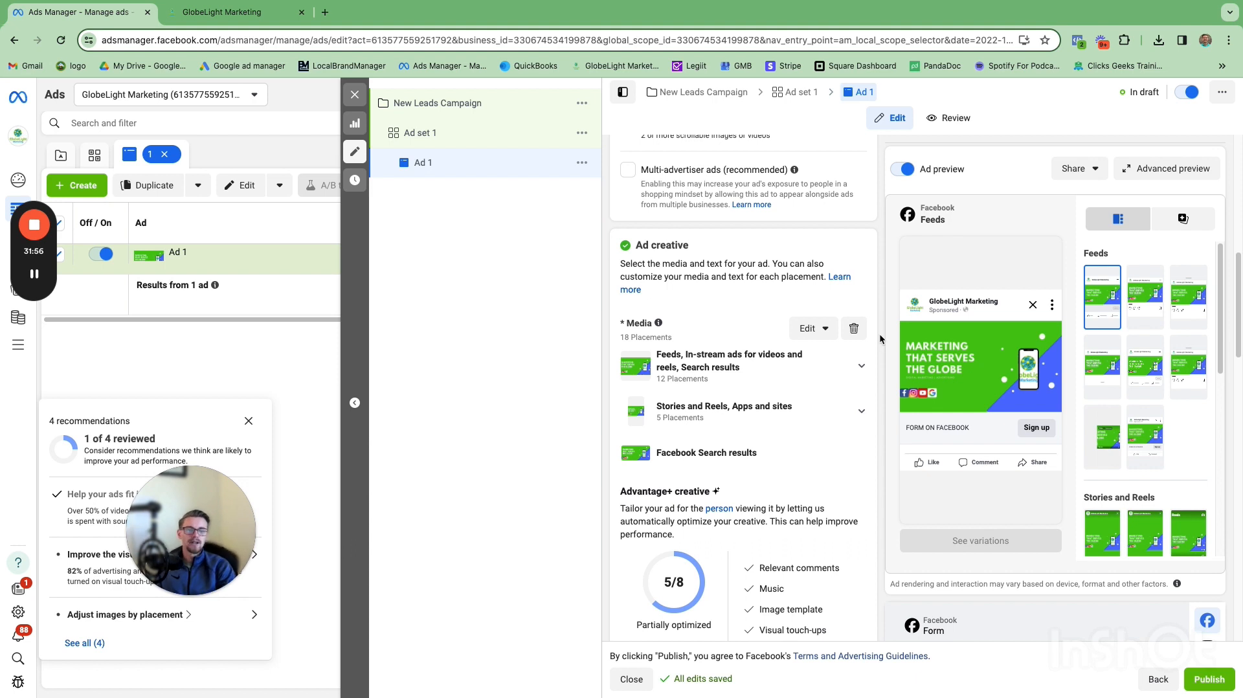
{"action": "left_click", "coordinate": [824, 334]}
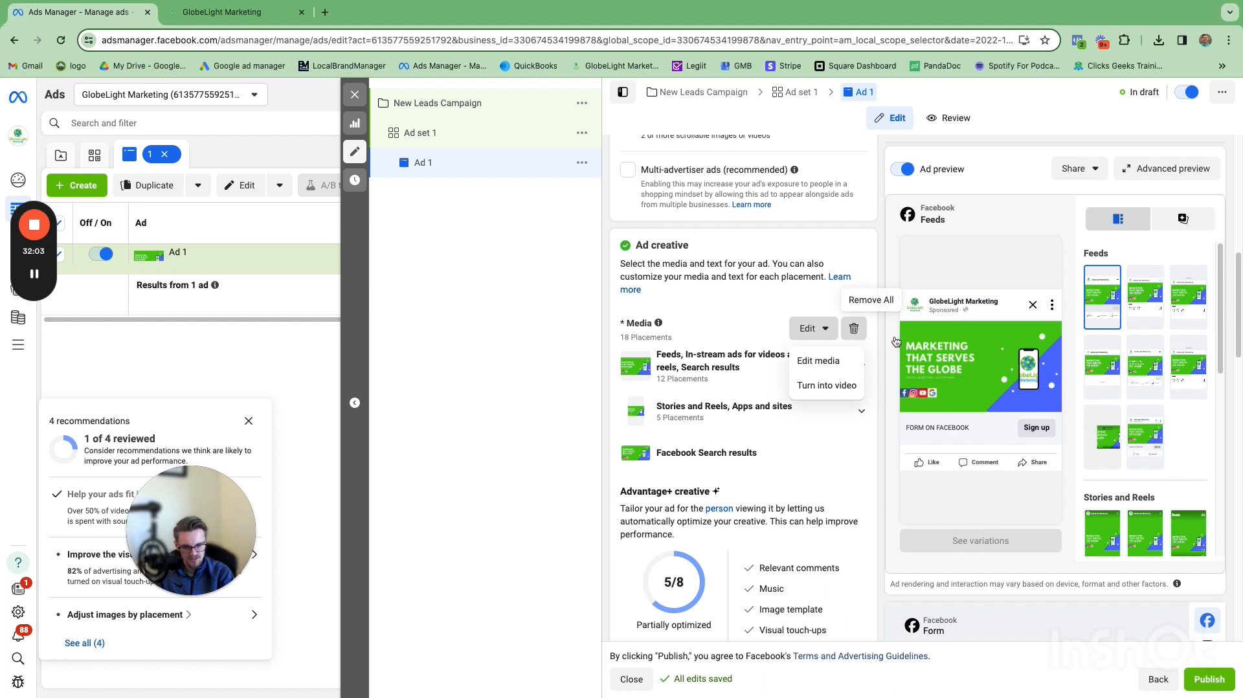
{"action": "left_click", "coordinate": [854, 328]}
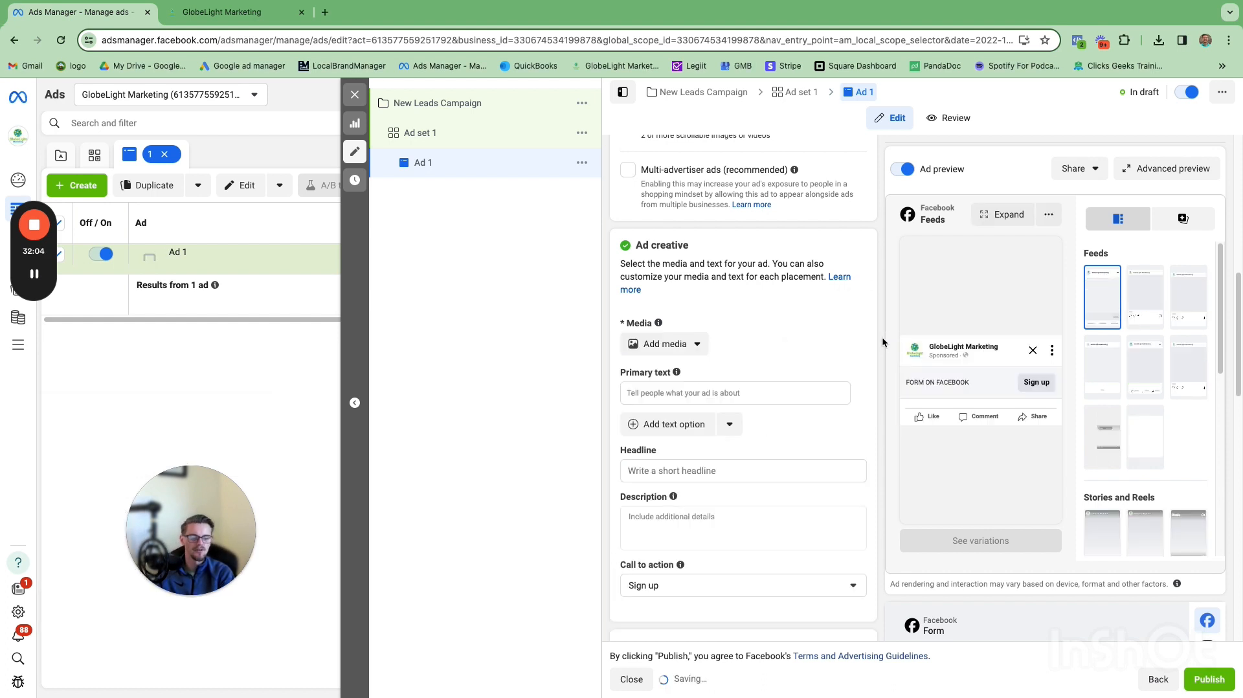
Step: Add the account image accent p1.jpeg as the ad's media, keeping the default crops and Advantage+ creative optimizations
{"action": "mouse_move", "coordinate": [37, 279]}
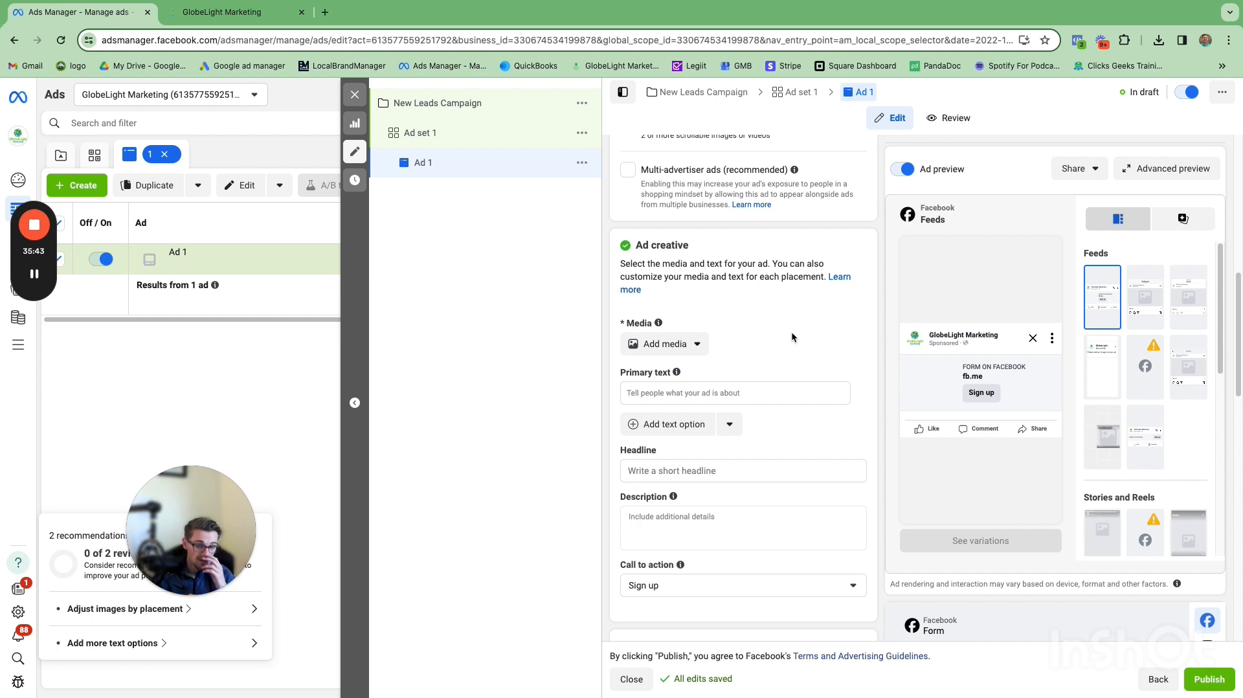
{"action": "left_click", "coordinate": [679, 344]}
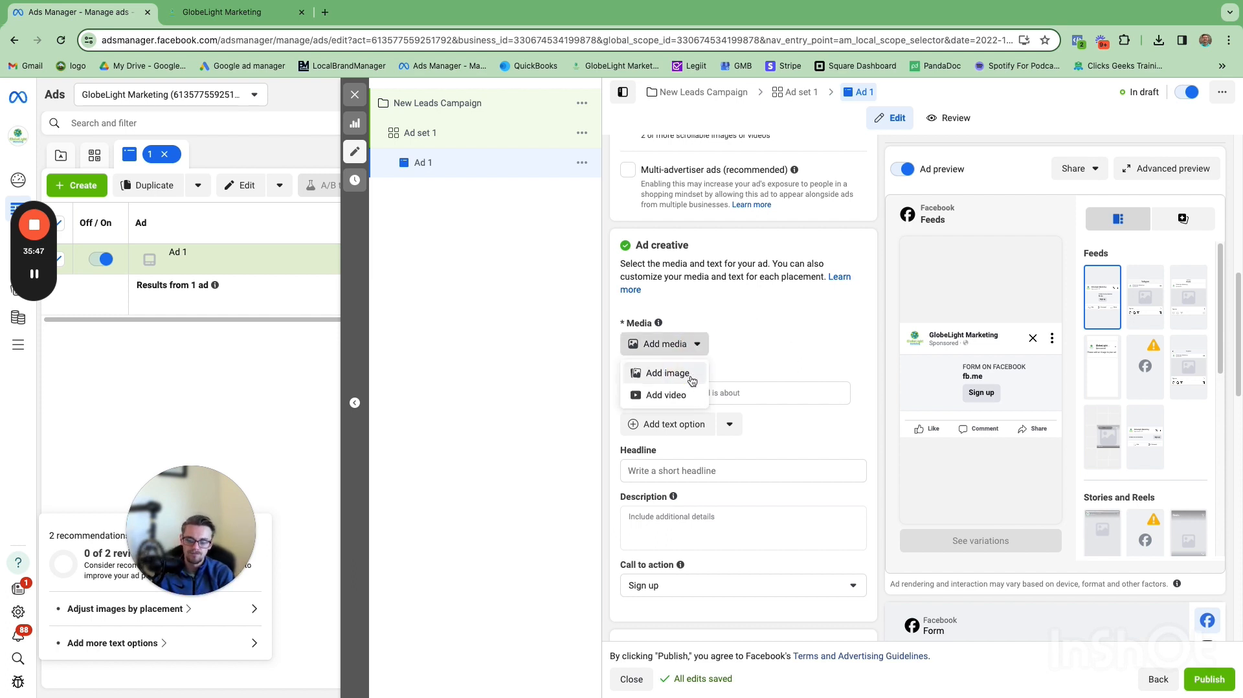
{"action": "left_click", "coordinate": [668, 373]}
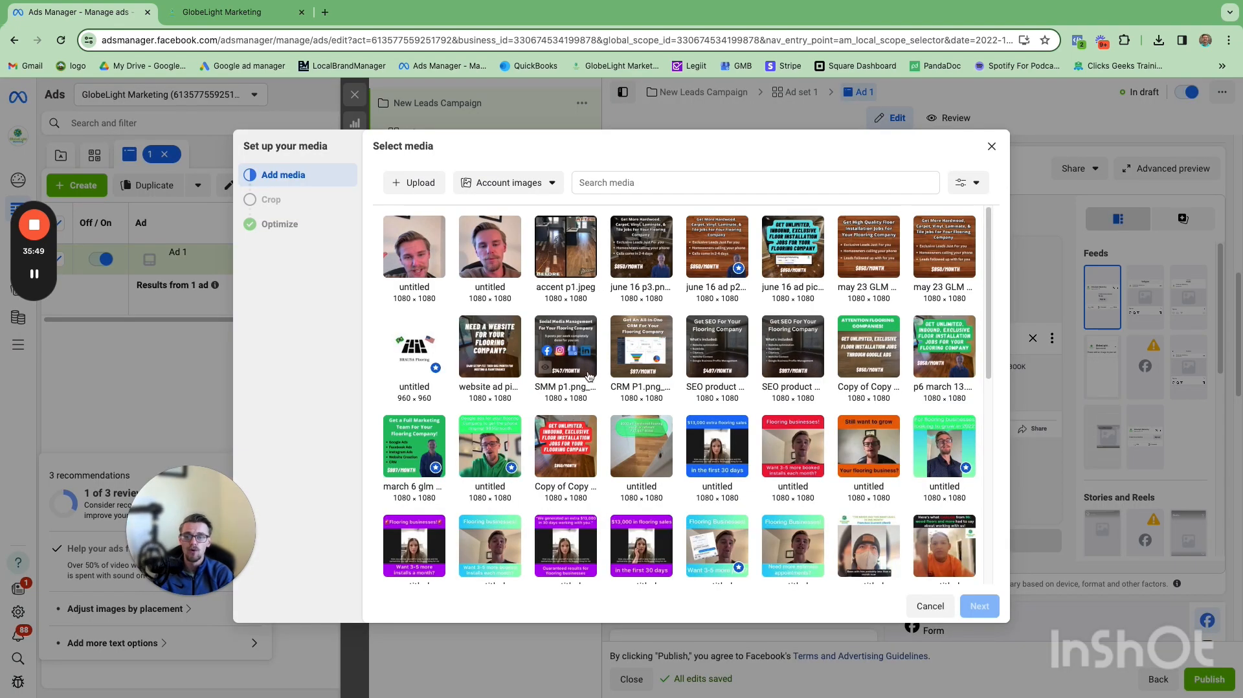
{"action": "left_click", "coordinate": [560, 257]}
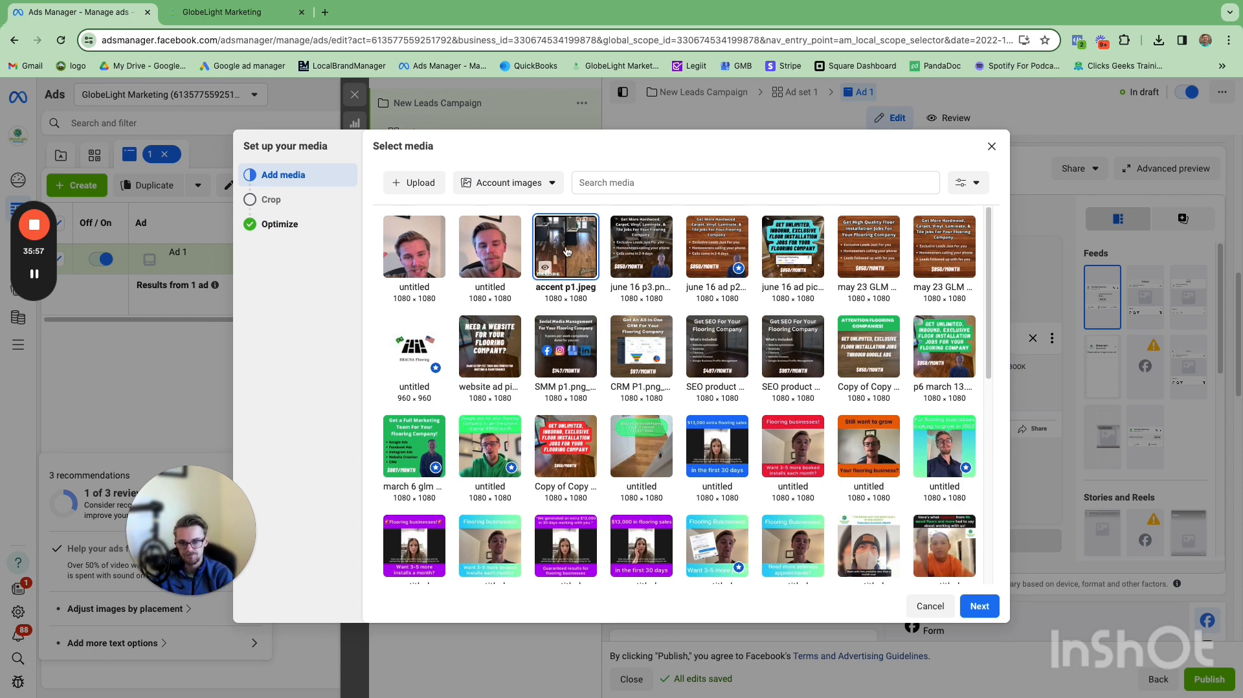
{"action": "left_click", "coordinate": [971, 606]}
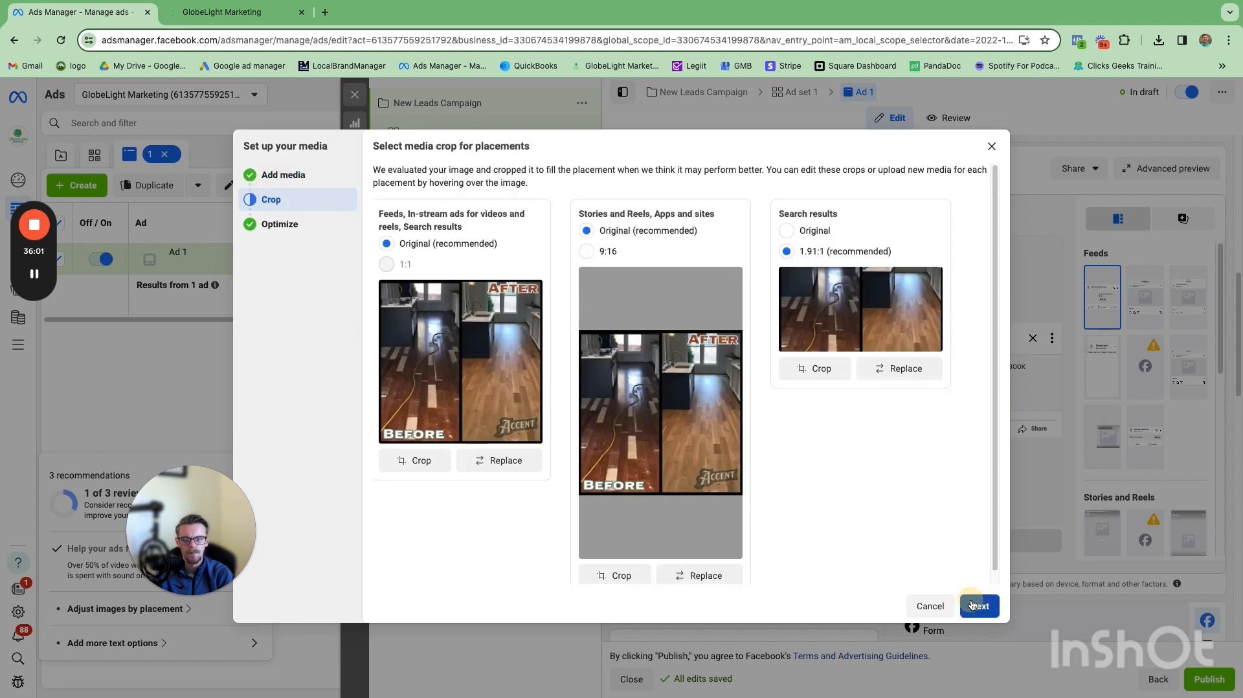
{"action": "left_click", "coordinate": [971, 606]}
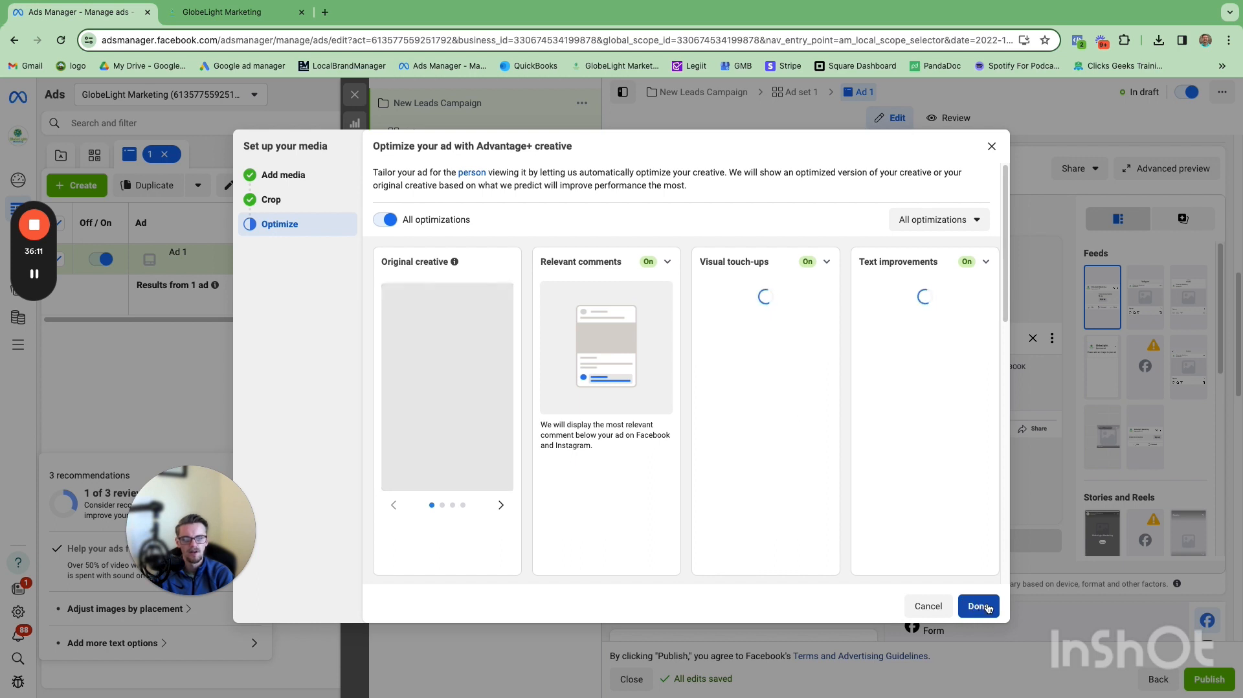
{"action": "left_click", "coordinate": [988, 608]}
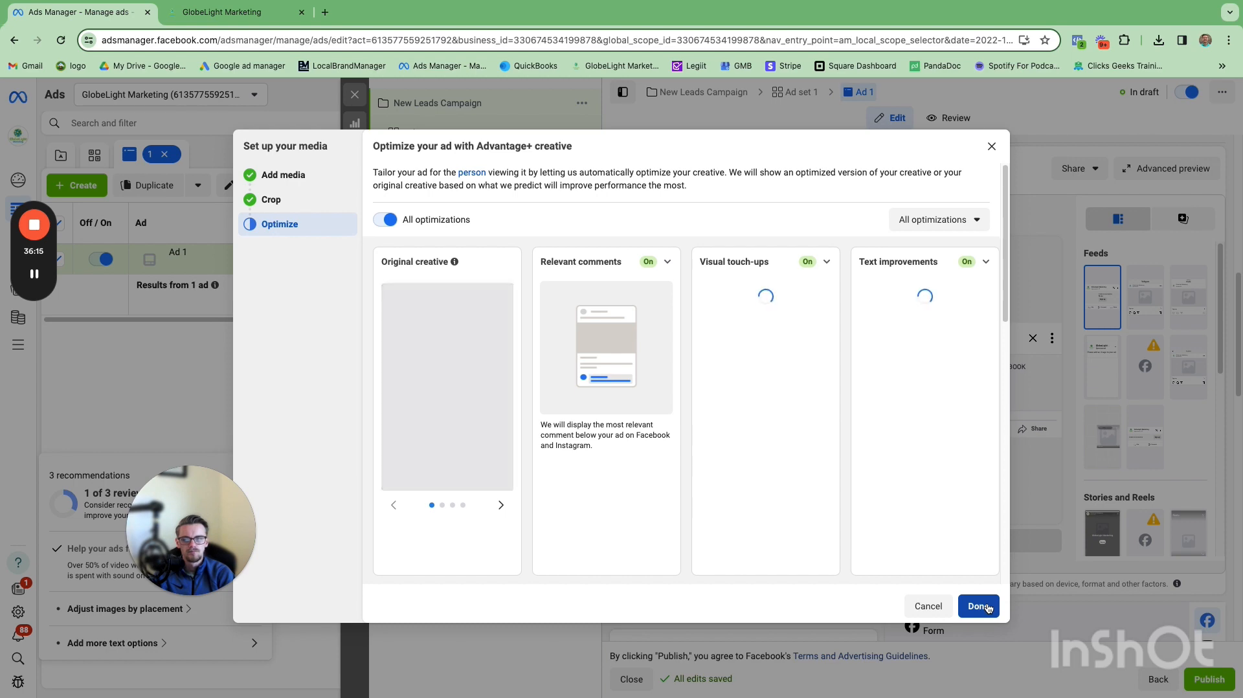
{"action": "left_click", "coordinate": [987, 608]}
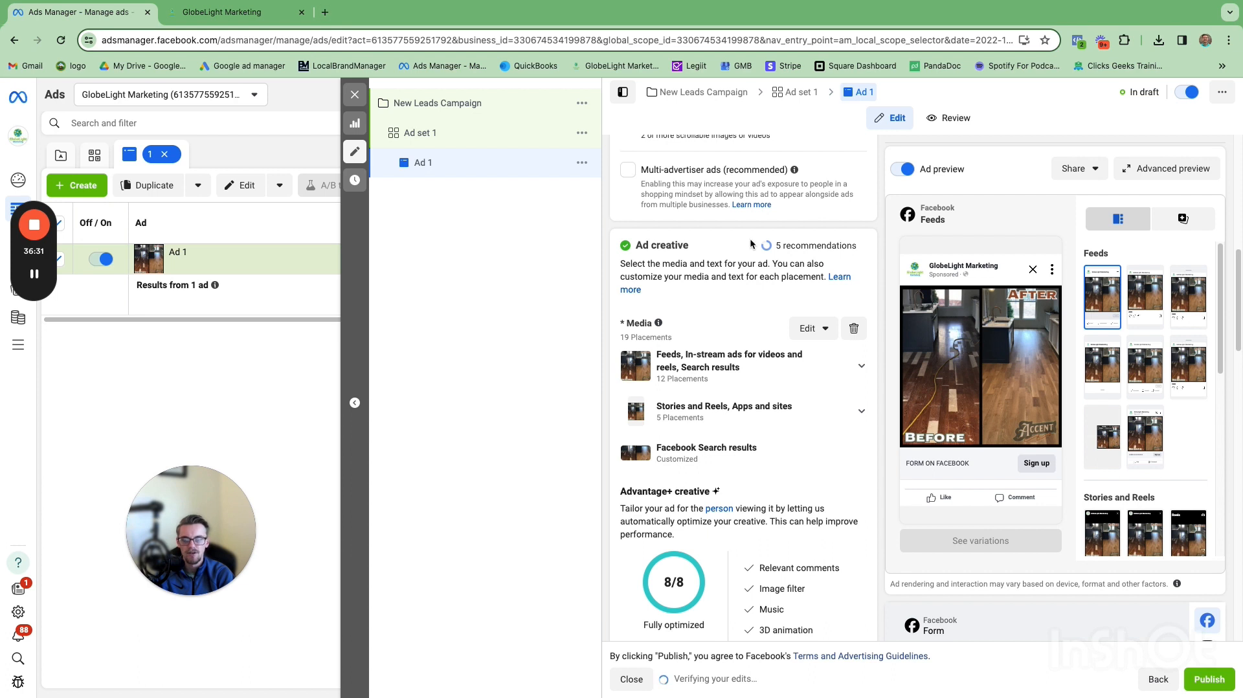
Step: Open Canva in a new browser tab and create a blank Instagram Post (Square) design
{"action": "left_click", "coordinate": [325, 13]}
{"action": "left_click", "coordinate": [1222, 65]}
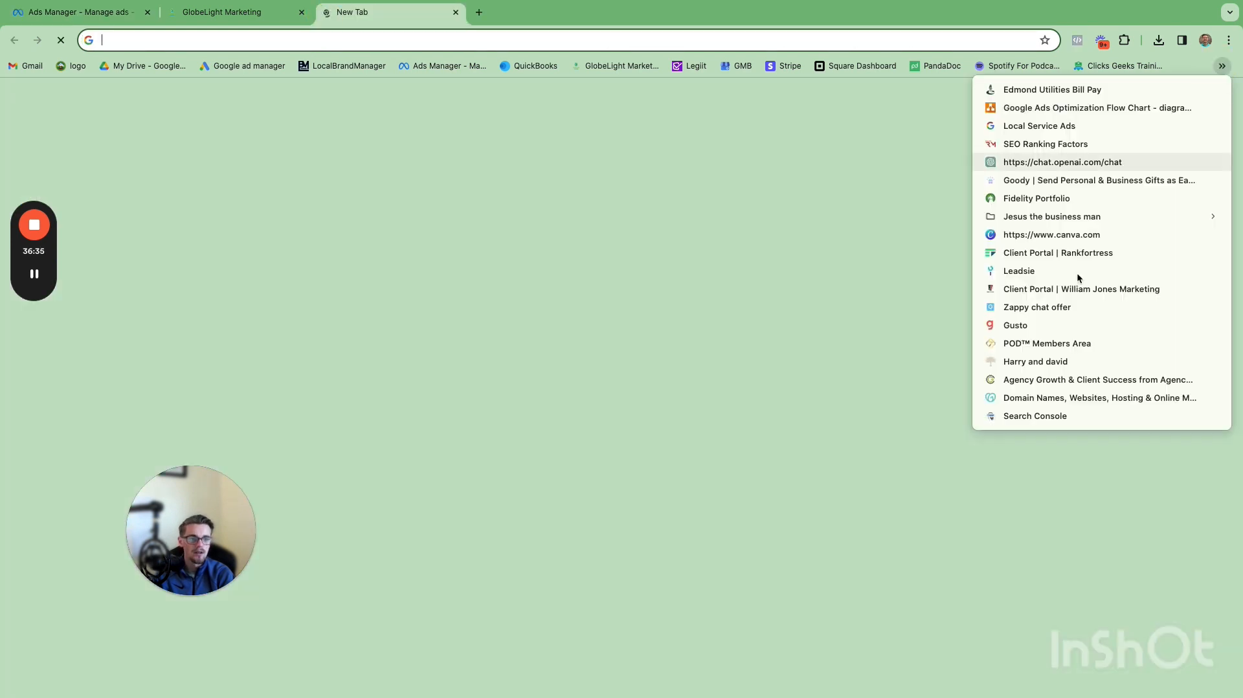
{"action": "left_click", "coordinate": [1067, 237]}
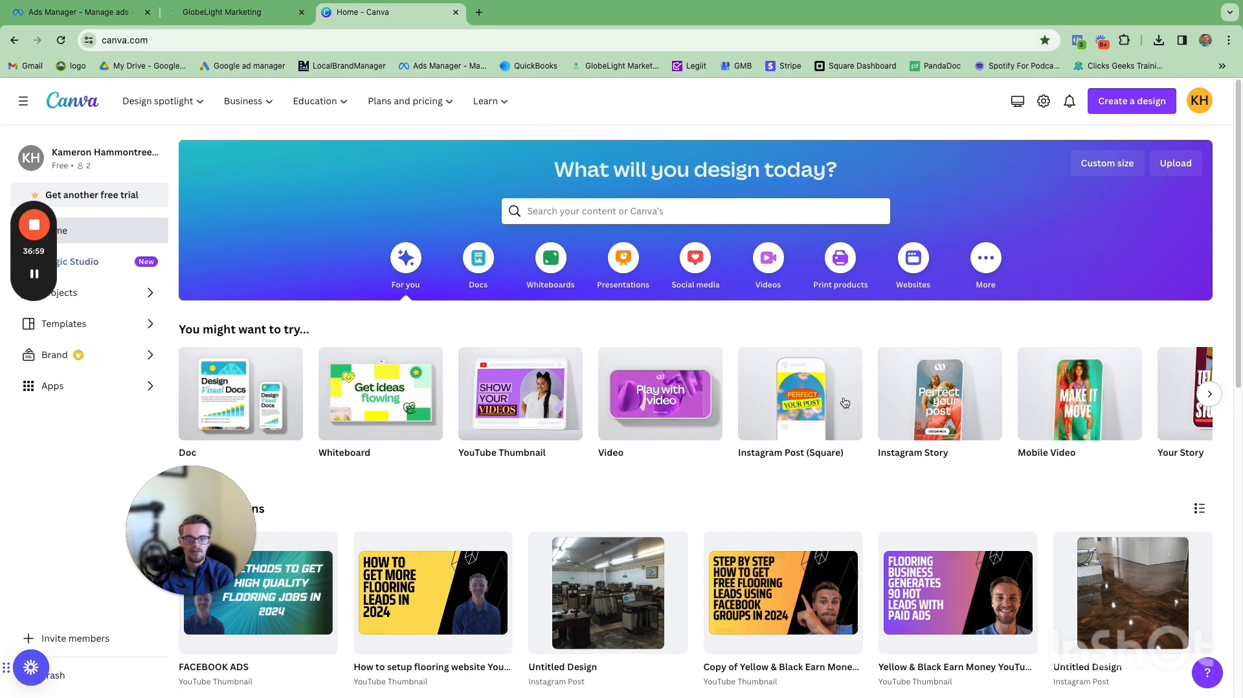
{"action": "mouse_move", "coordinate": [805, 408]}
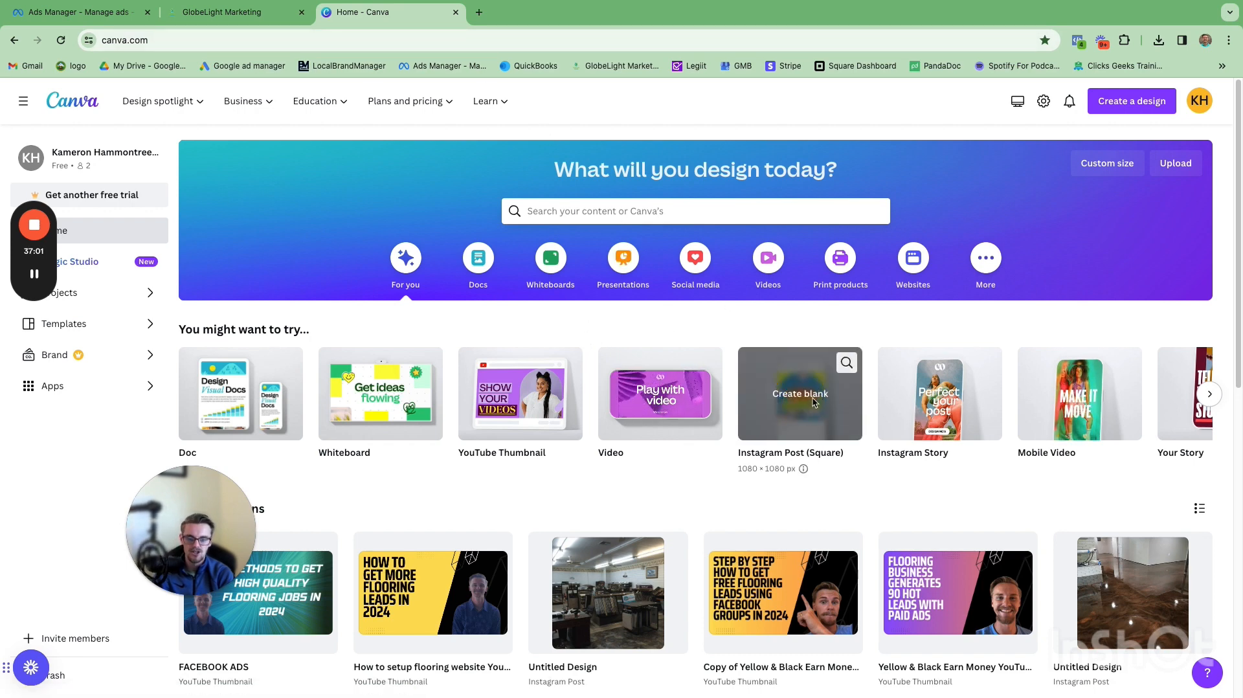
{"action": "left_click", "coordinate": [801, 394]}
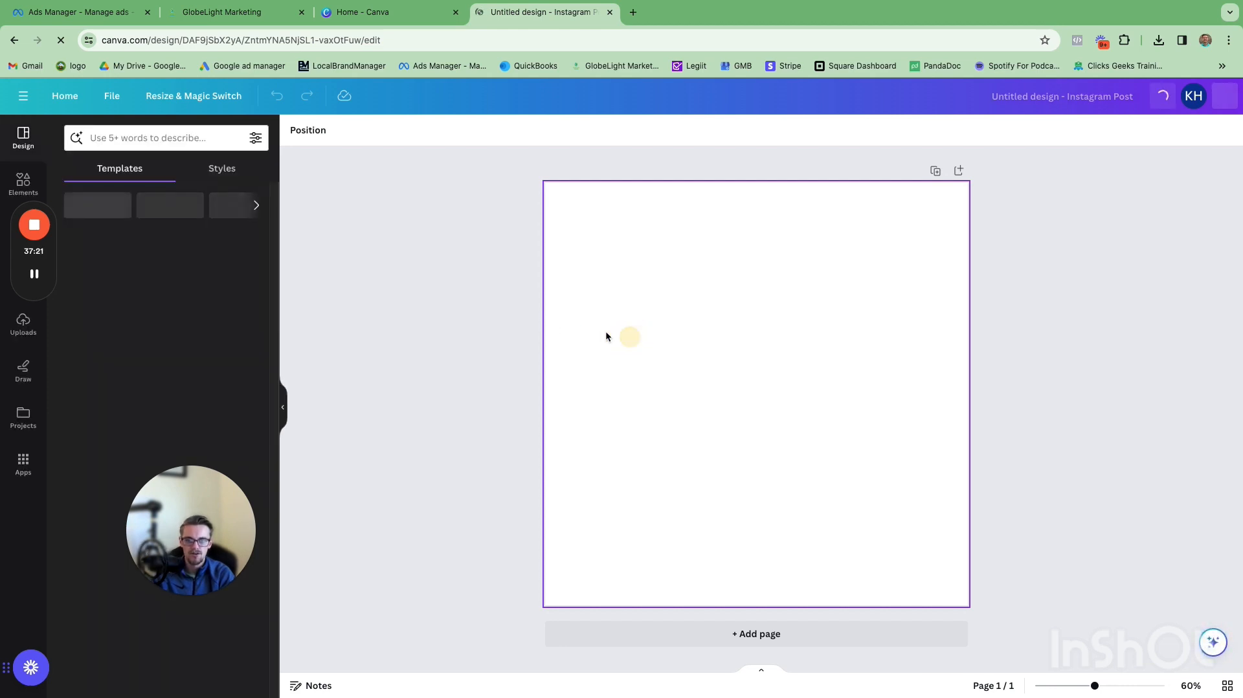
Step: Place an uploaded photo of a tiled shower onto the design so it fills the canvas
{"action": "left_click_drag", "start_coordinate": [57, 272], "coordinate": [123, 258]}
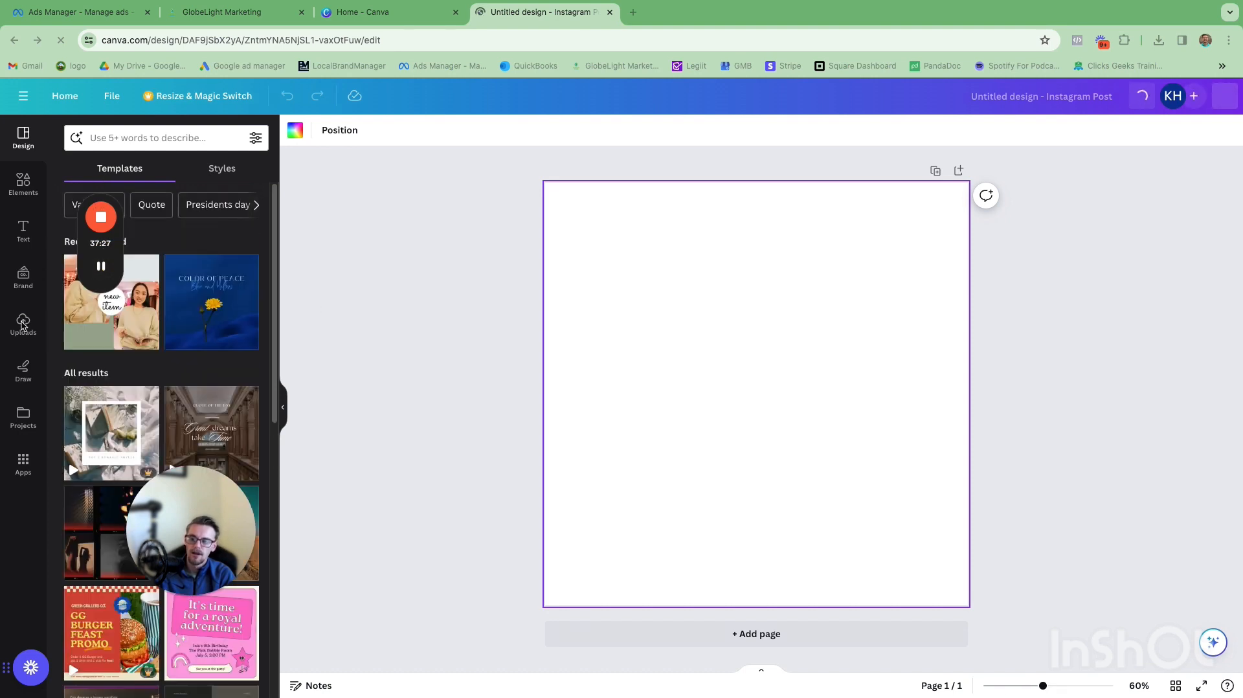
{"action": "left_click", "coordinate": [25, 330]}
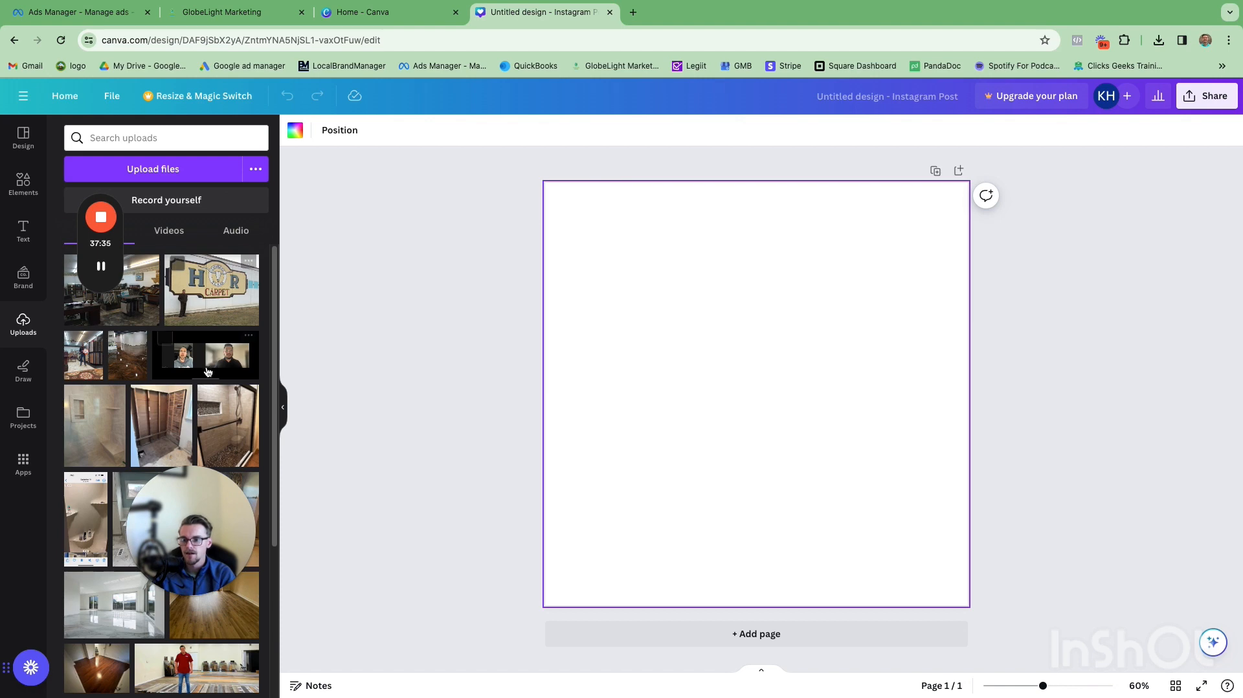
{"action": "left_click_drag", "start_coordinate": [228, 417], "coordinate": [570, 343]}
{"action": "left_click", "coordinate": [444, 331]}
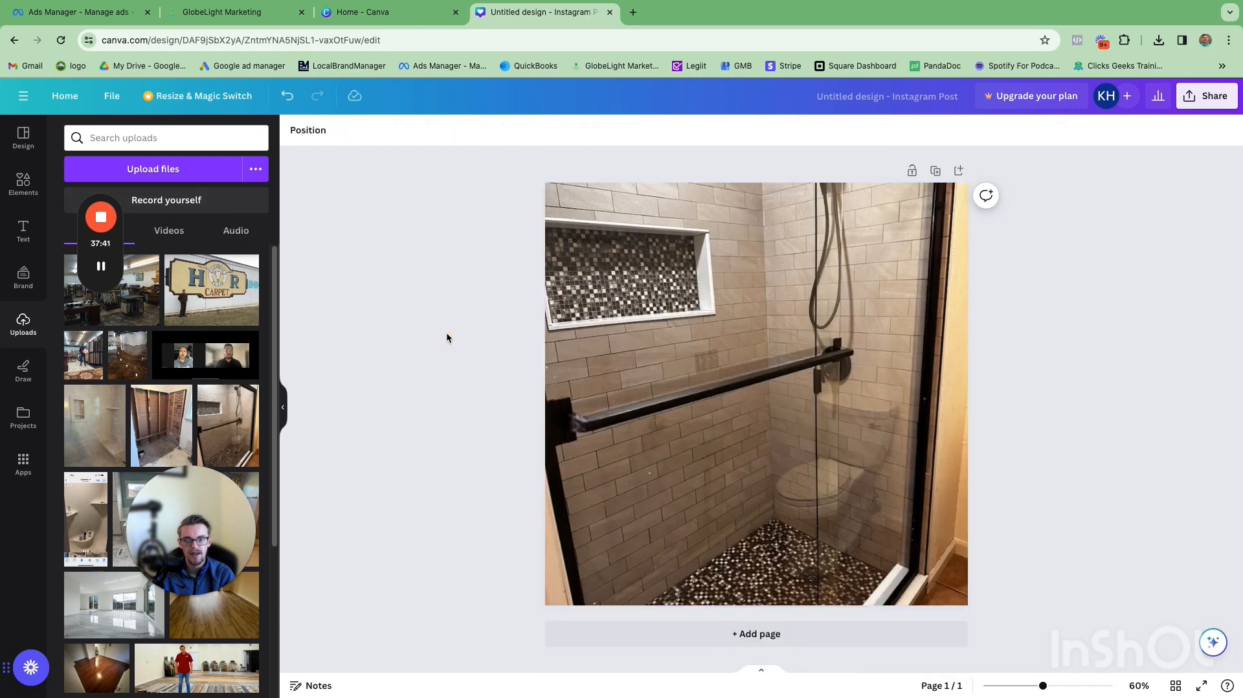
Step: Crop the shower photo, shifting it upward within the square frame
{"action": "left_click", "coordinate": [868, 380]}
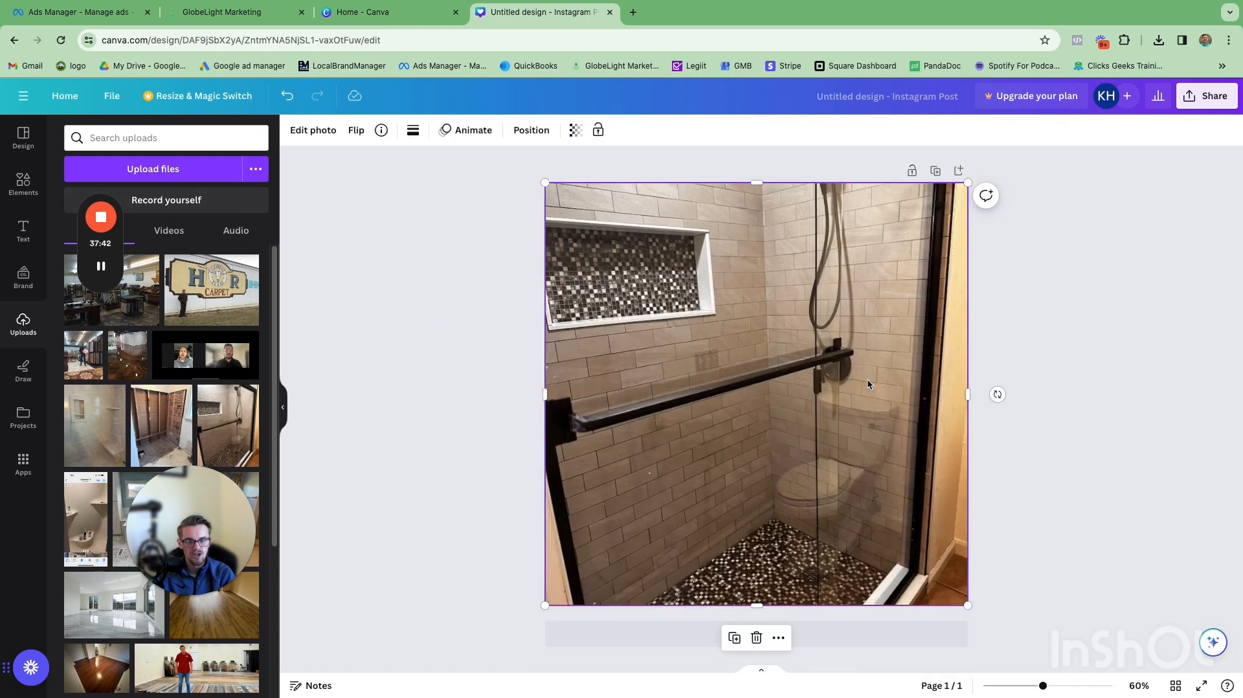
{"action": "left_click", "coordinate": [787, 384]}
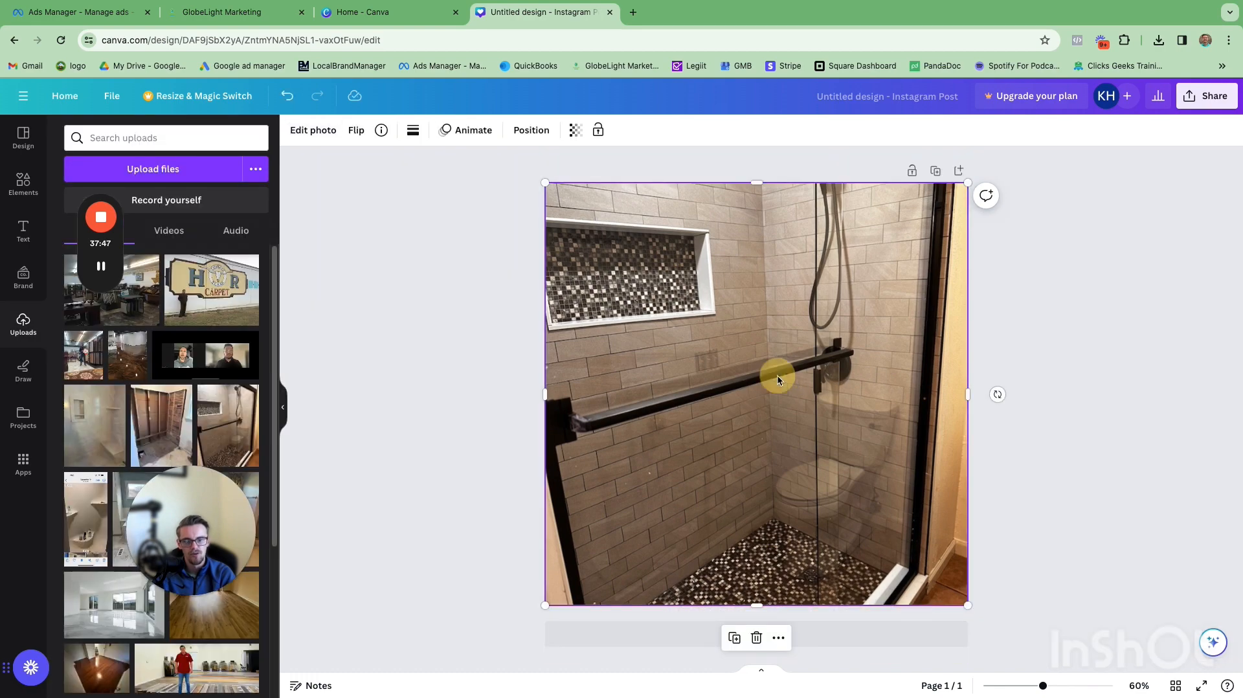
{"action": "double_click", "coordinate": [777, 376]}
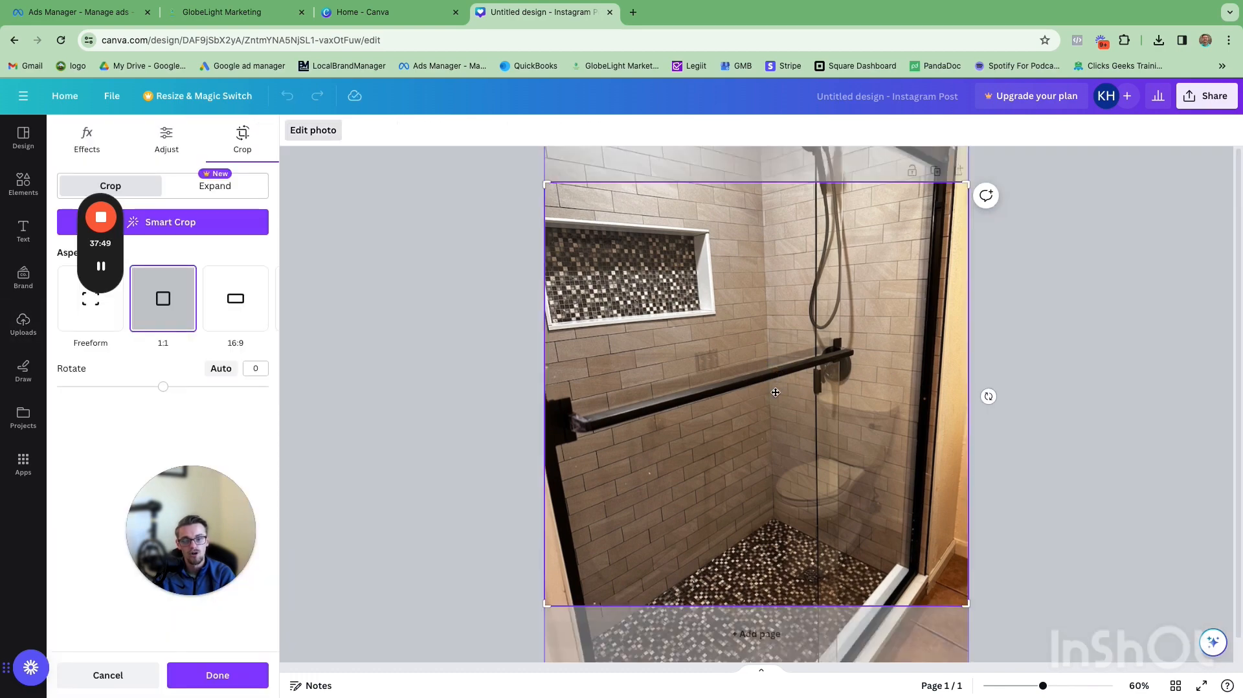
{"action": "left_click_drag", "start_coordinate": [780, 406], "coordinate": [785, 322]}
{"action": "left_click", "coordinate": [1051, 354]}
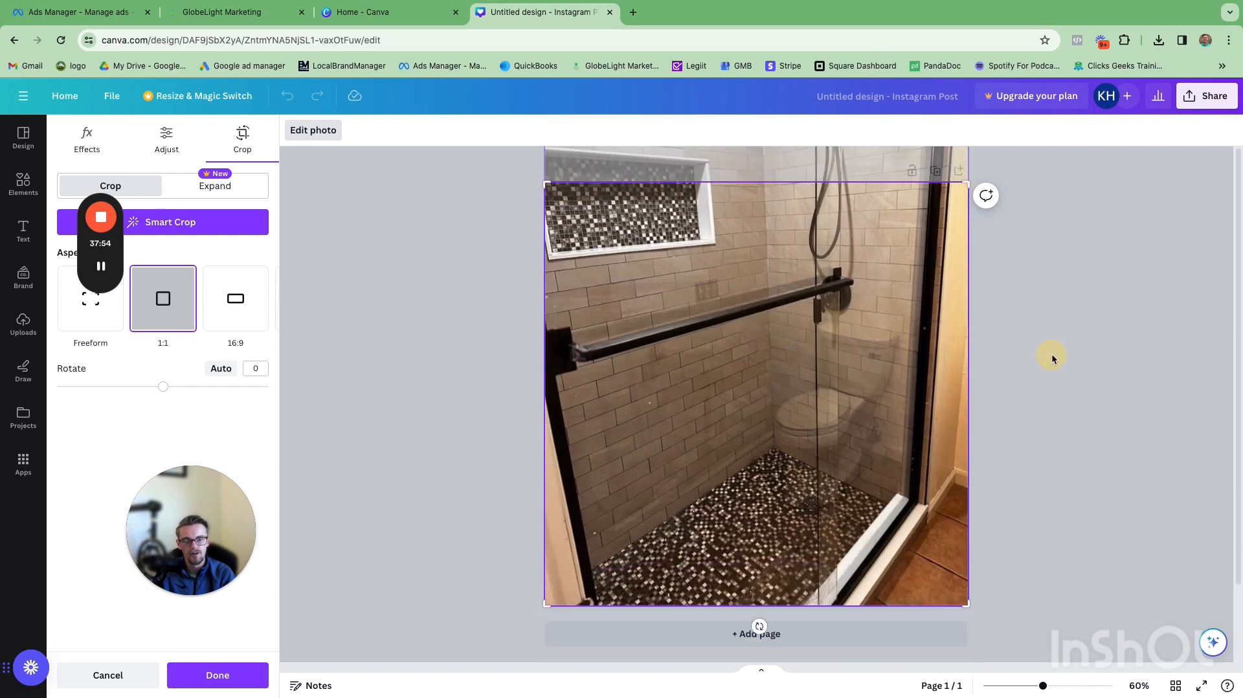
{"action": "left_click", "coordinate": [1202, 96]}
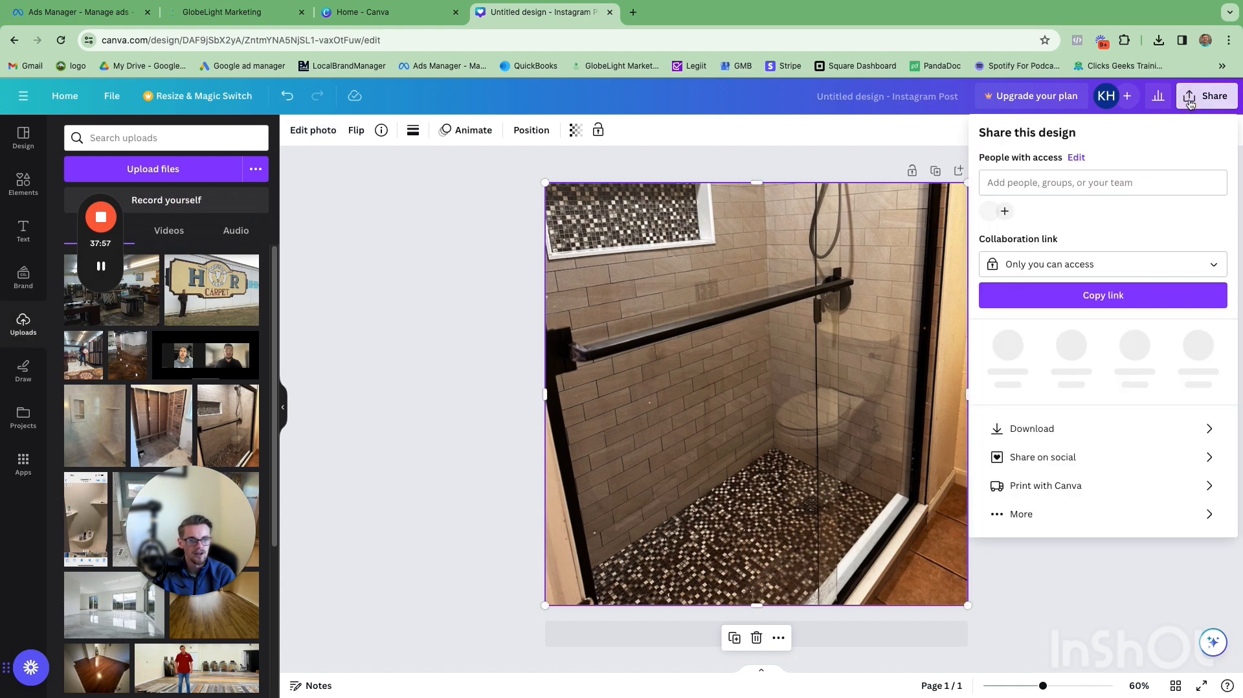
{"action": "left_click", "coordinate": [560, 248]}
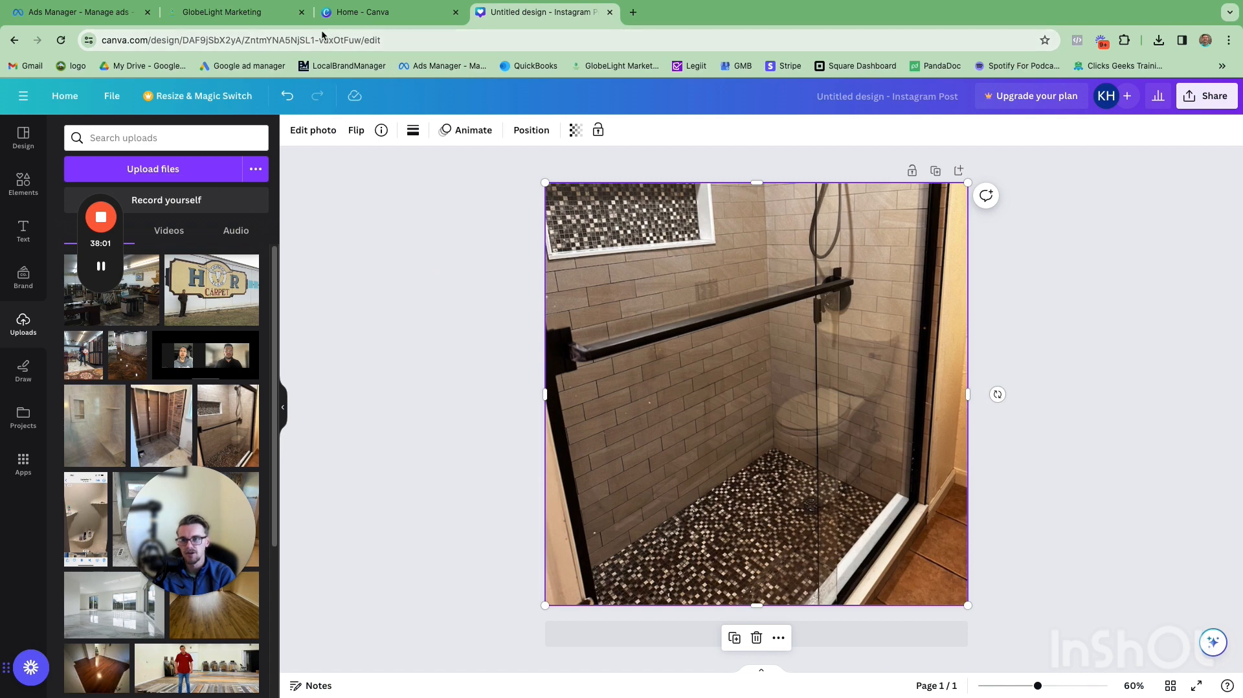
Step: Return to the ad in Ads Manager and enter the primary text 'Hey Oklahoma City homeowners'
{"action": "left_click", "coordinate": [95, 15]}
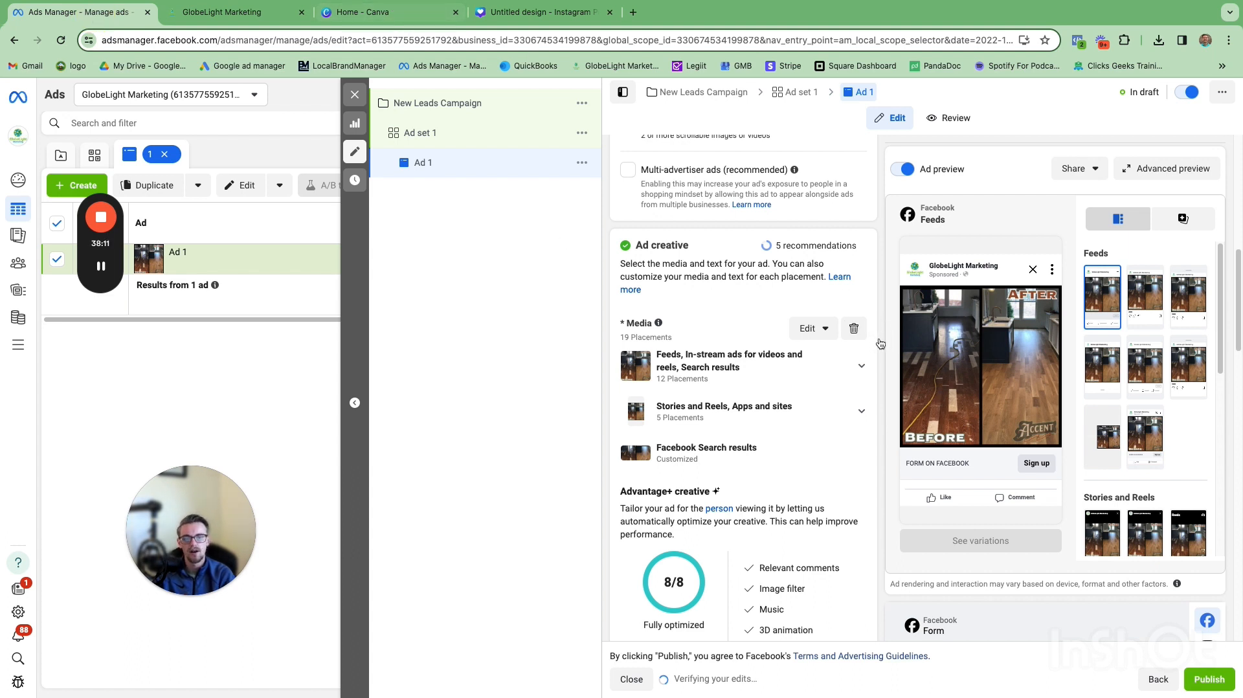
{"action": "scroll", "coordinate": [885, 333], "scroll_direction": "down", "scroll_amount": 2}
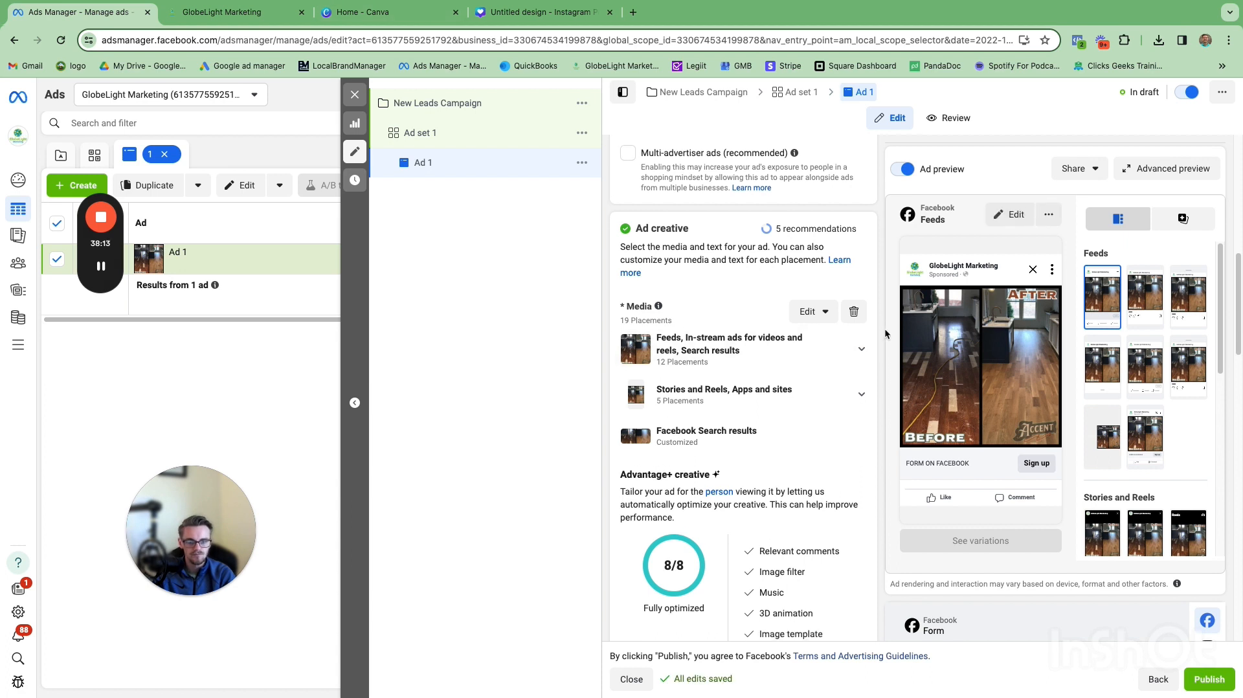
{"action": "scroll", "coordinate": [888, 323], "scroll_direction": "down", "scroll_amount": 2}
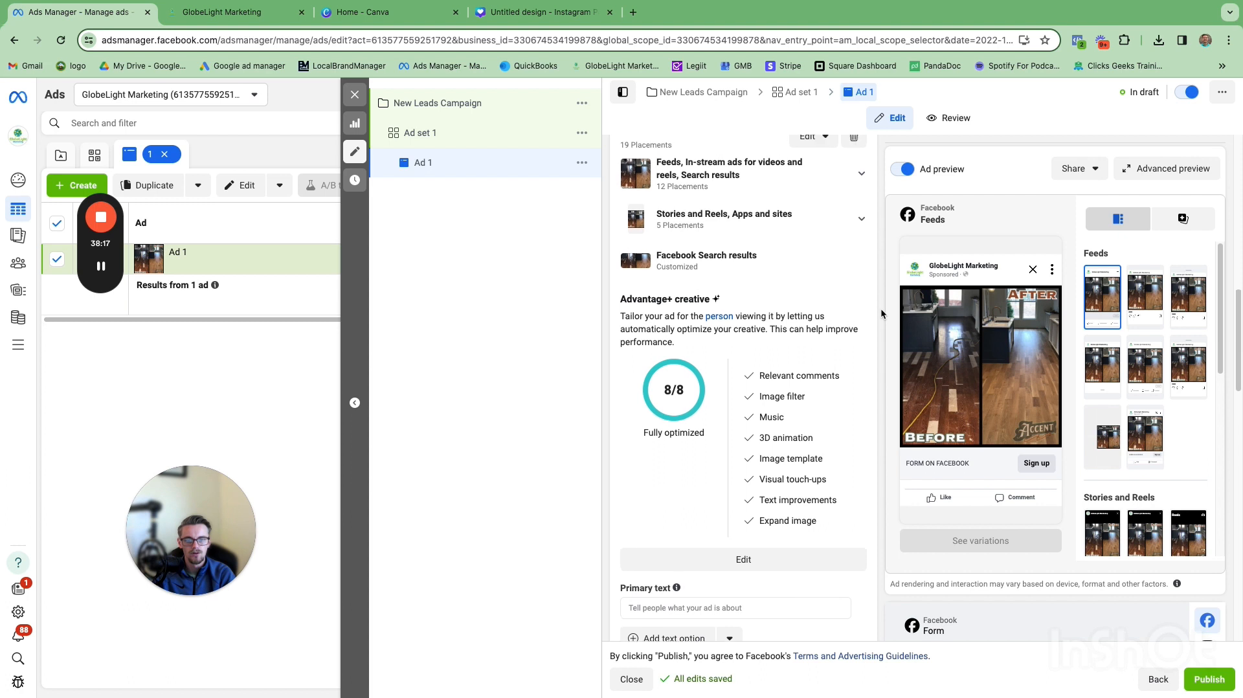
{"action": "scroll", "coordinate": [881, 313], "scroll_direction": "up", "scroll_amount": 2}
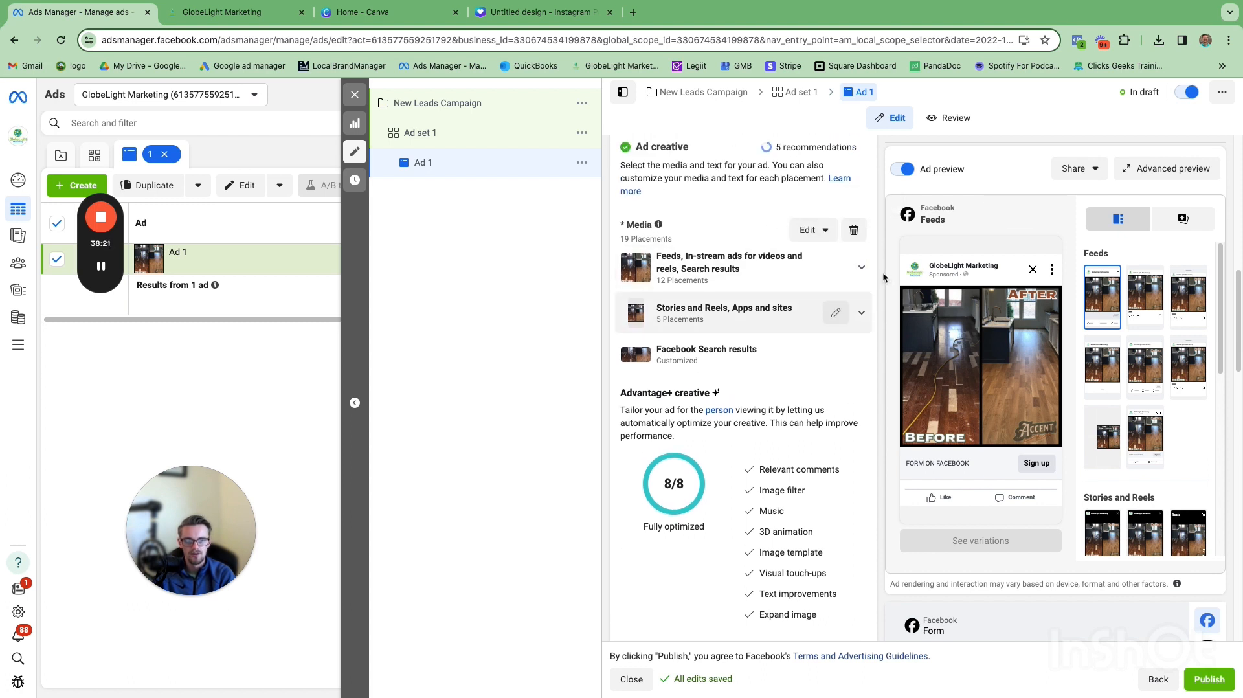
{"action": "scroll", "coordinate": [883, 277], "scroll_direction": "down", "scroll_amount": 1}
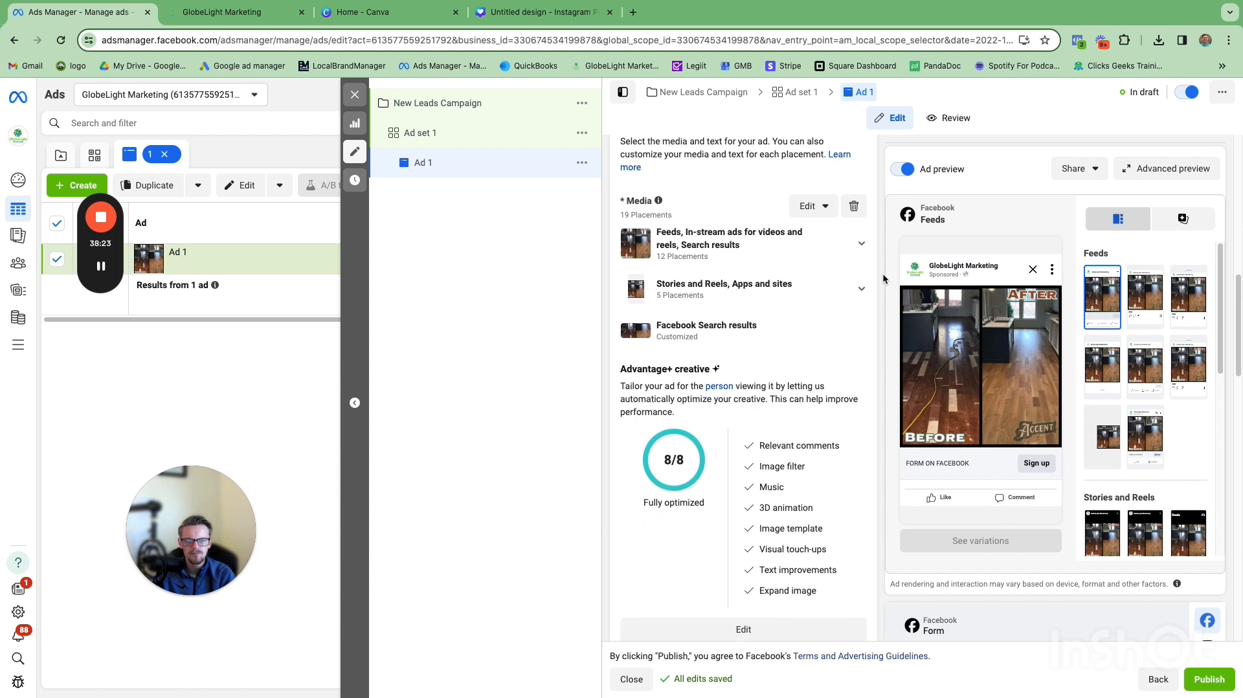
{"action": "scroll", "coordinate": [883, 277], "scroll_direction": "down", "scroll_amount": 2}
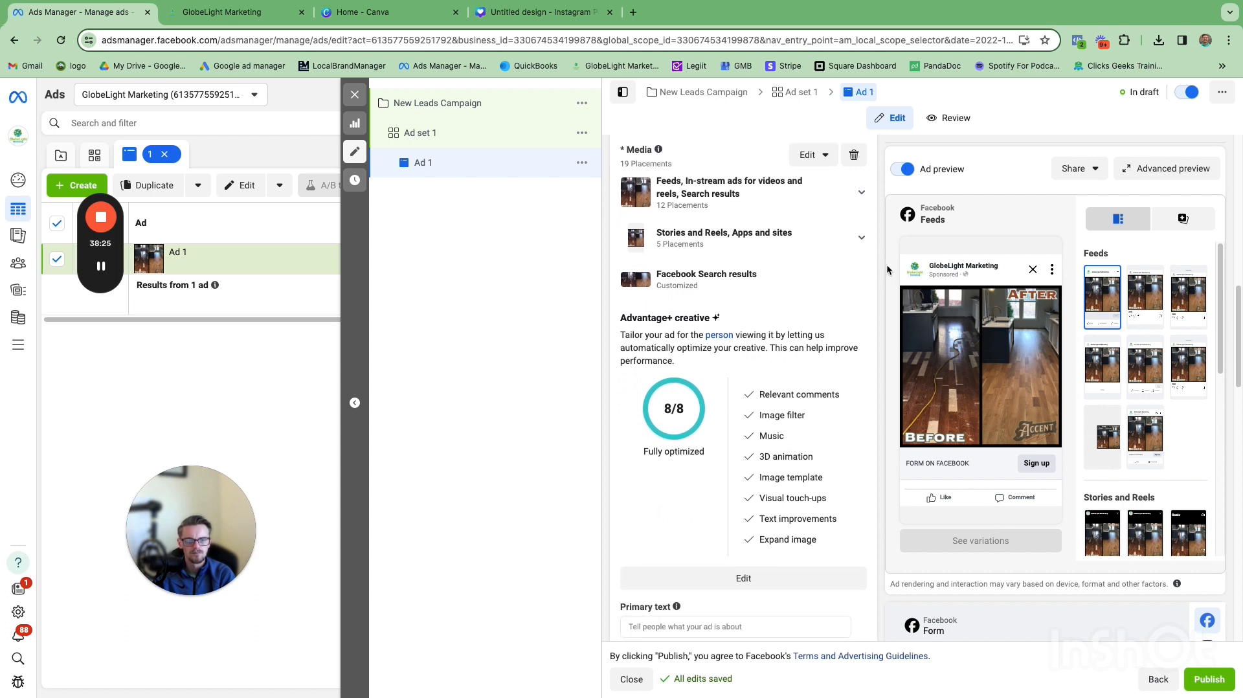
{"action": "scroll", "coordinate": [820, 305], "scroll_direction": "down", "scroll_amount": 2}
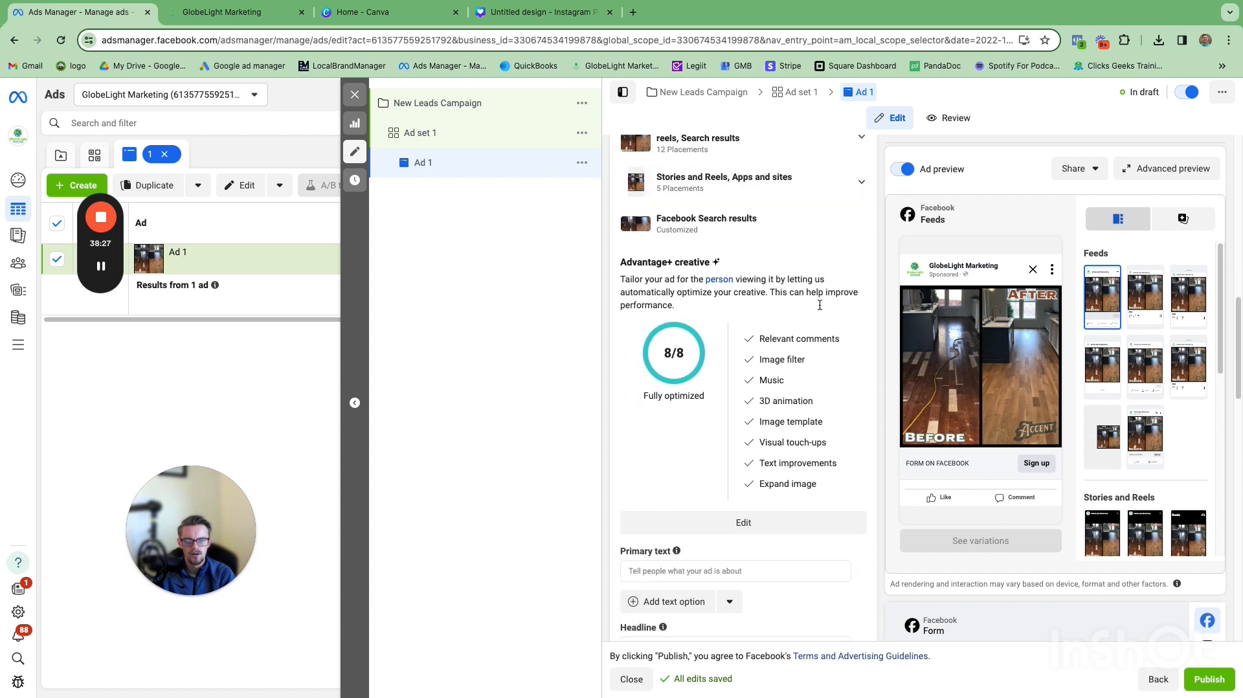
{"action": "scroll", "coordinate": [820, 305], "scroll_direction": "down", "scroll_amount": 6}
{"action": "left_click", "coordinate": [765, 373]}
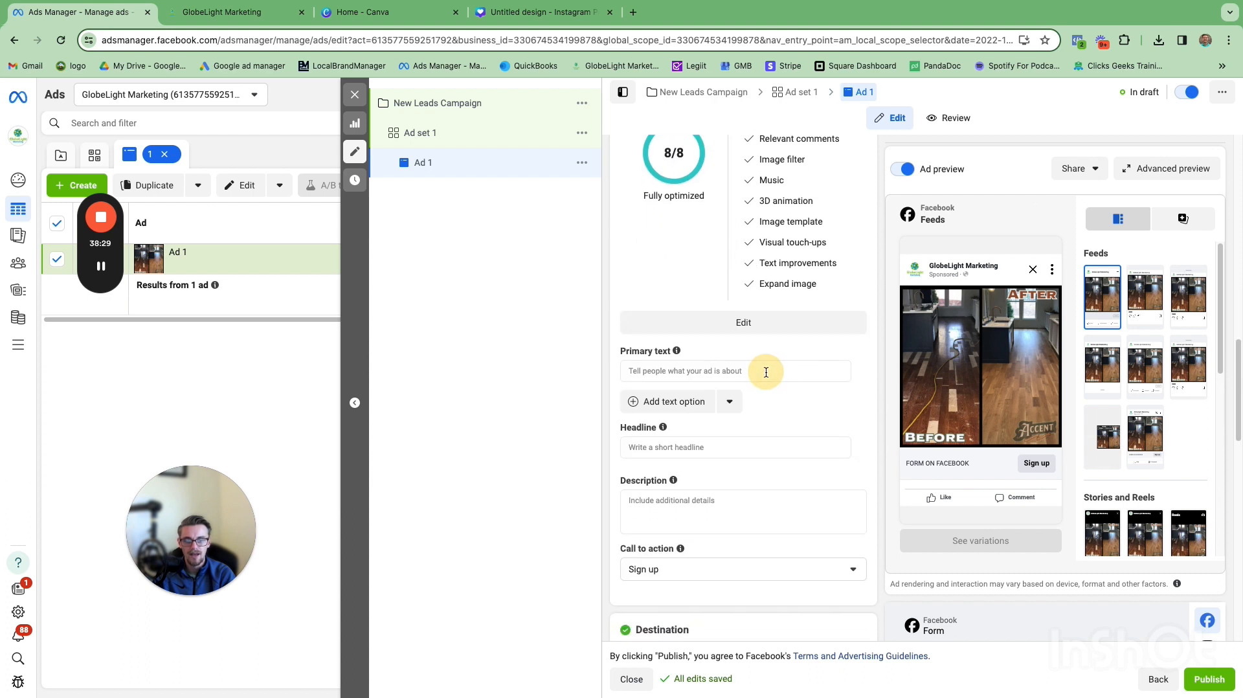
{"action": "left_click", "coordinate": [721, 367]}
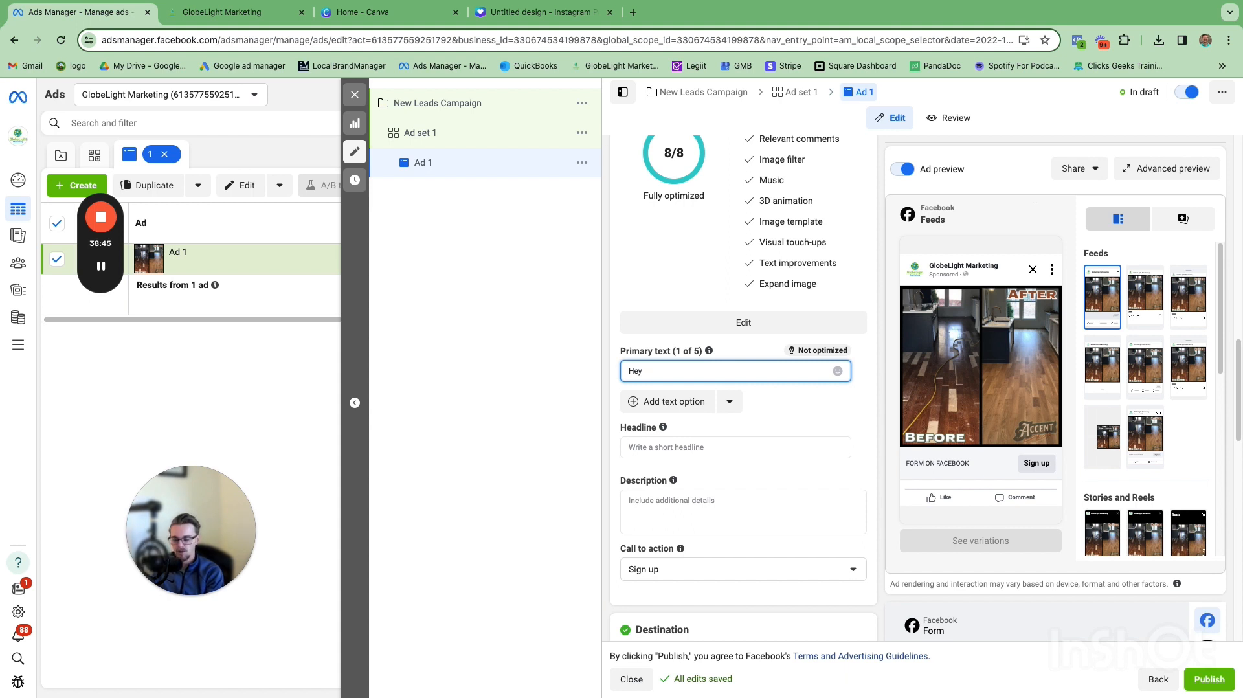
{"action": "type", "text": "Oklahoma City homeowners"}
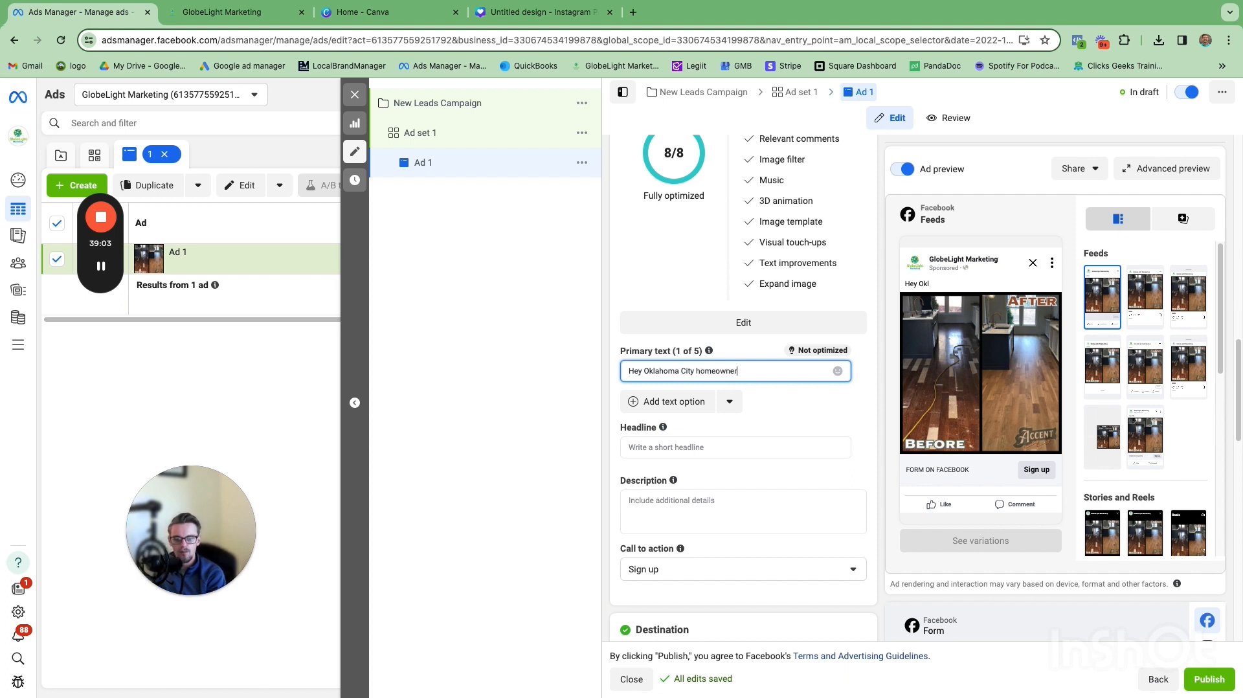
Step: Insert a waving hand emoji at the end of the primary text
{"action": "right_click", "coordinate": [766, 373]}
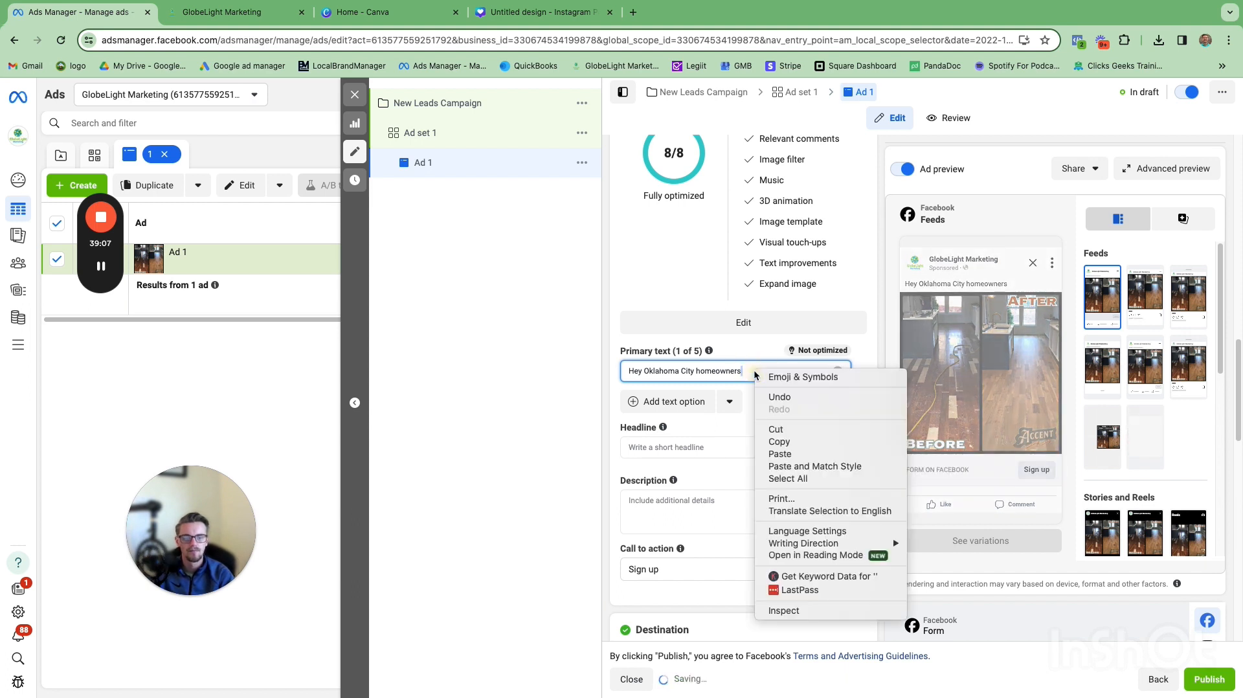
{"action": "left_click", "coordinate": [765, 380]}
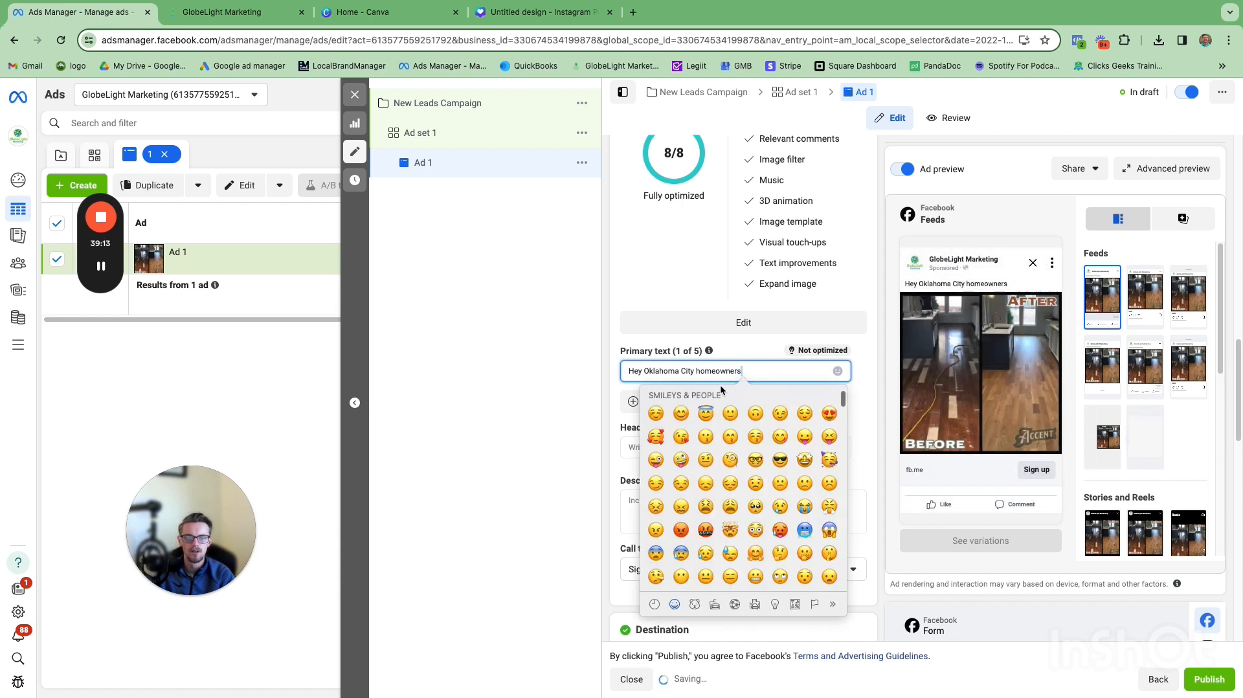
{"action": "scroll", "coordinate": [711, 446], "scroll_direction": "down", "scroll_amount": 1}
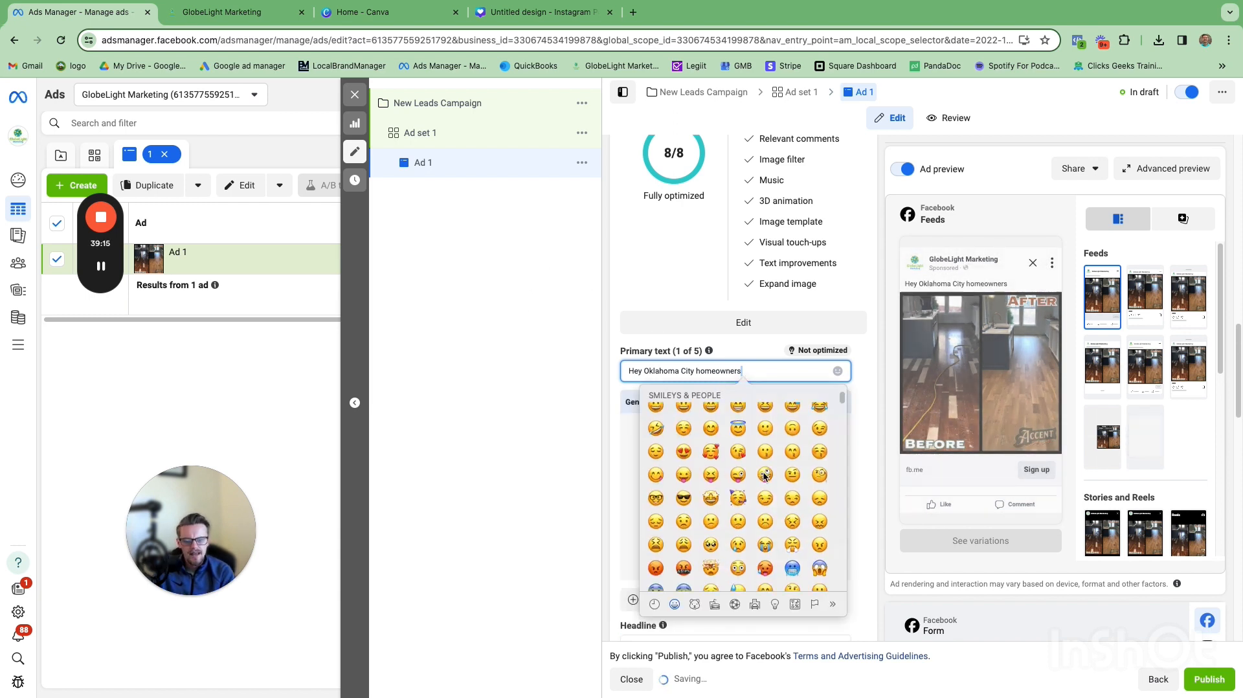
{"action": "scroll", "coordinate": [778, 466], "scroll_direction": "down", "scroll_amount": 10}
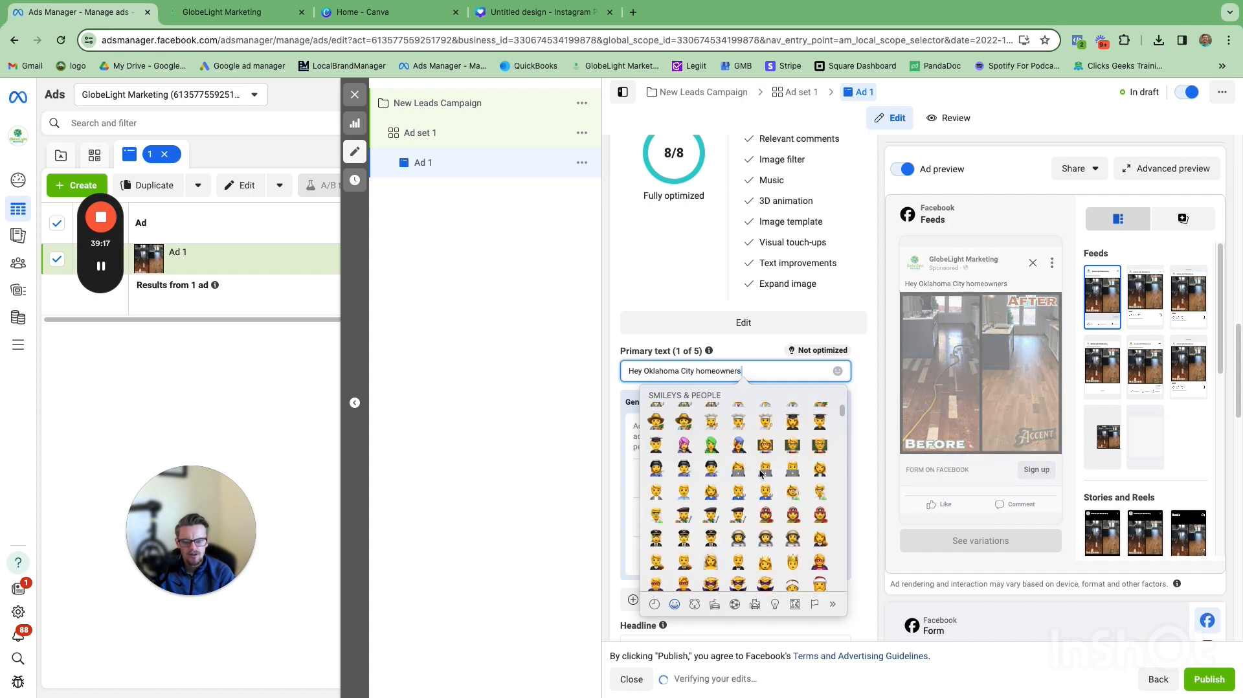
{"action": "scroll", "coordinate": [823, 416], "scroll_direction": "up", "scroll_amount": 5}
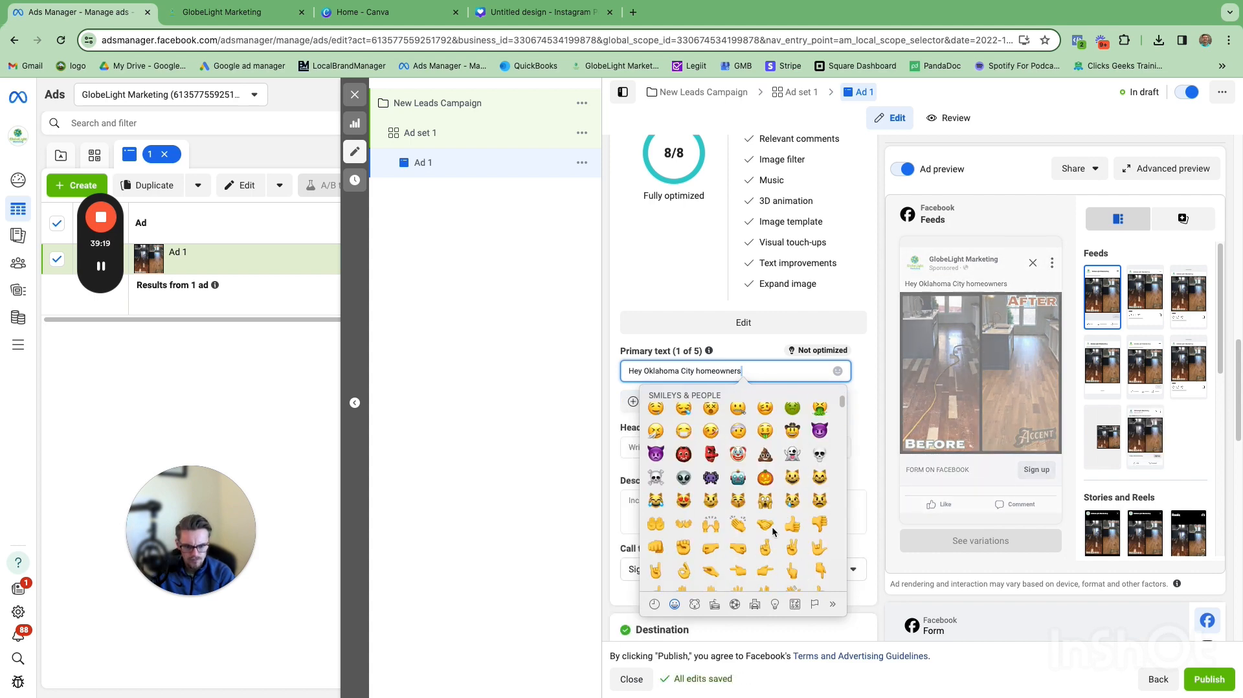
{"action": "scroll", "coordinate": [775, 531], "scroll_direction": "down", "scroll_amount": 2}
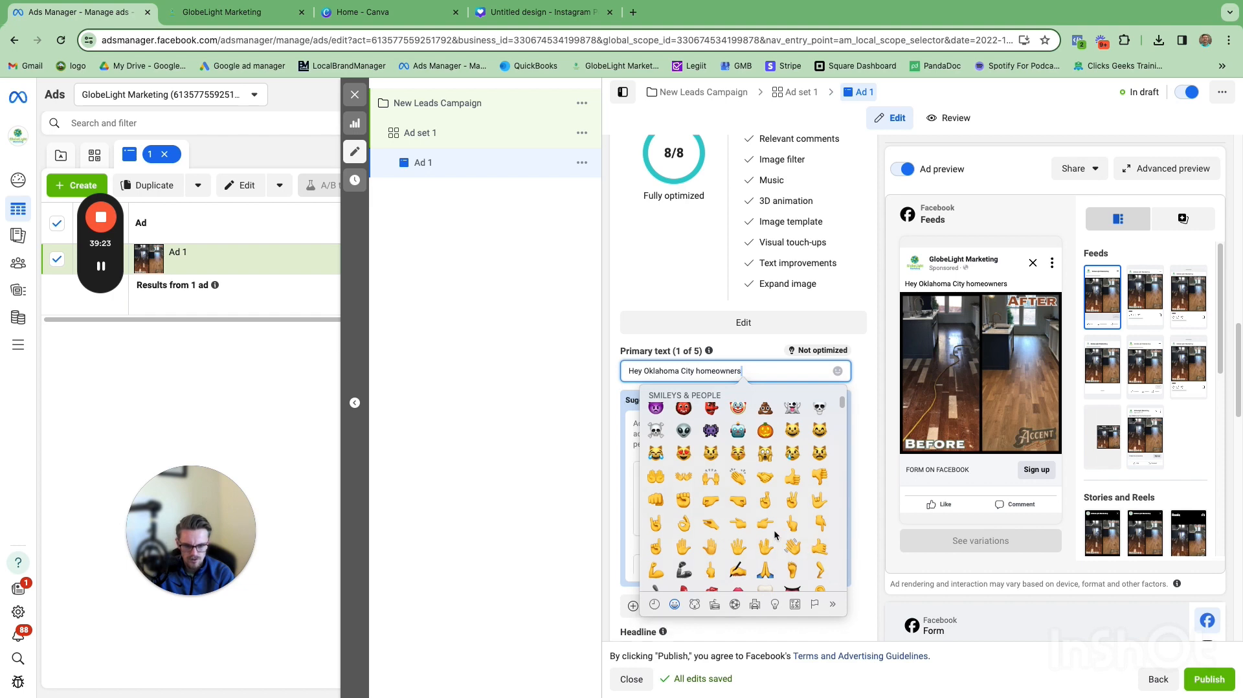
{"action": "scroll", "coordinate": [774, 535], "scroll_direction": "down", "scroll_amount": 1}
{"action": "scroll", "coordinate": [775, 535], "scroll_direction": "down", "scroll_amount": 1}
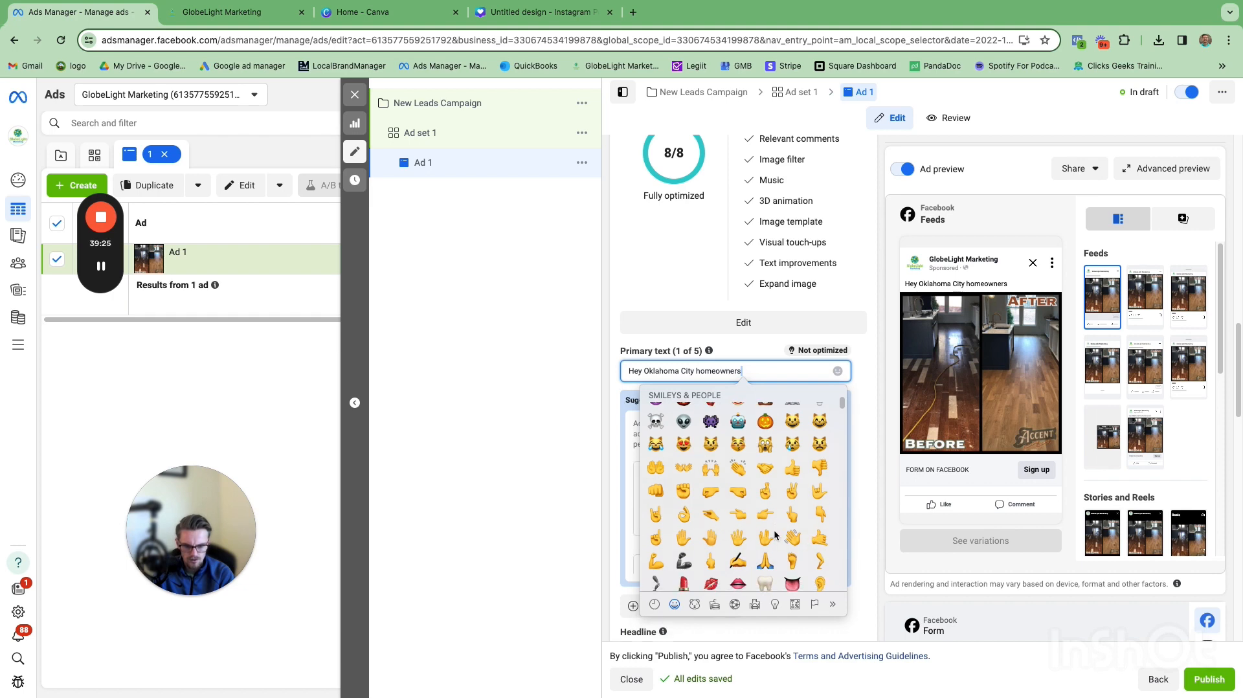
{"action": "left_click", "coordinate": [792, 537]}
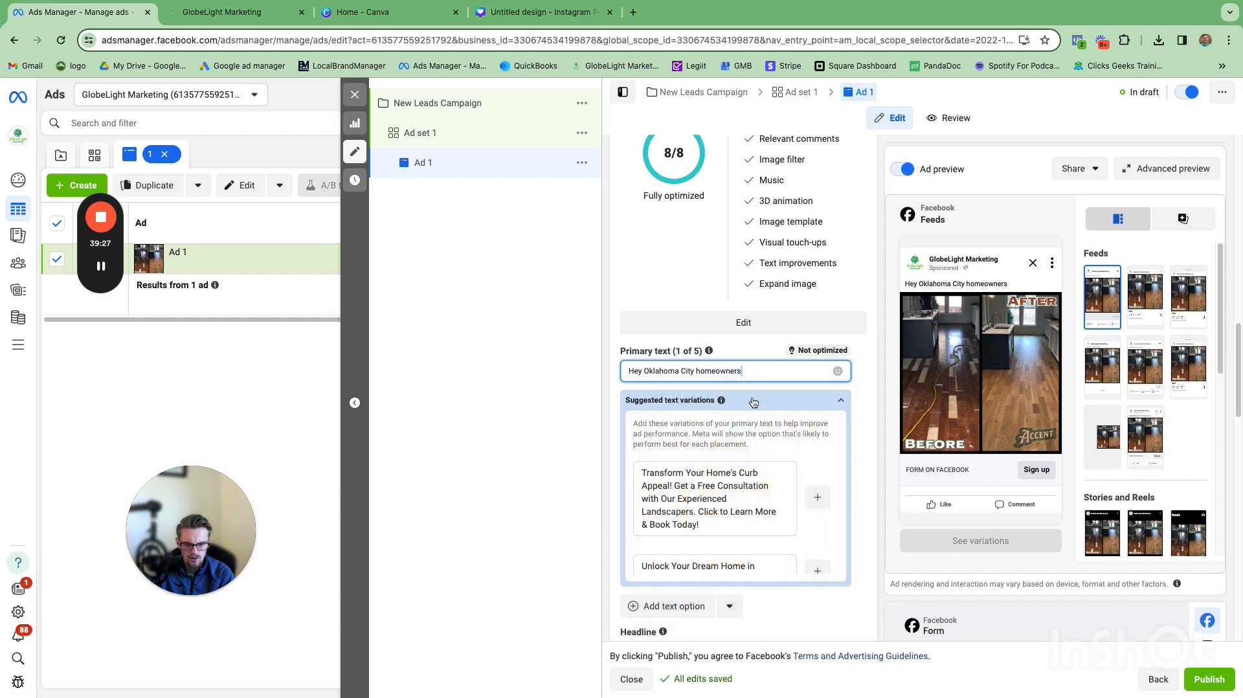
Step: Continue the primary text after the emoji with 'Looking to get new flooring for your home?'
{"action": "left_click", "coordinate": [742, 371]}
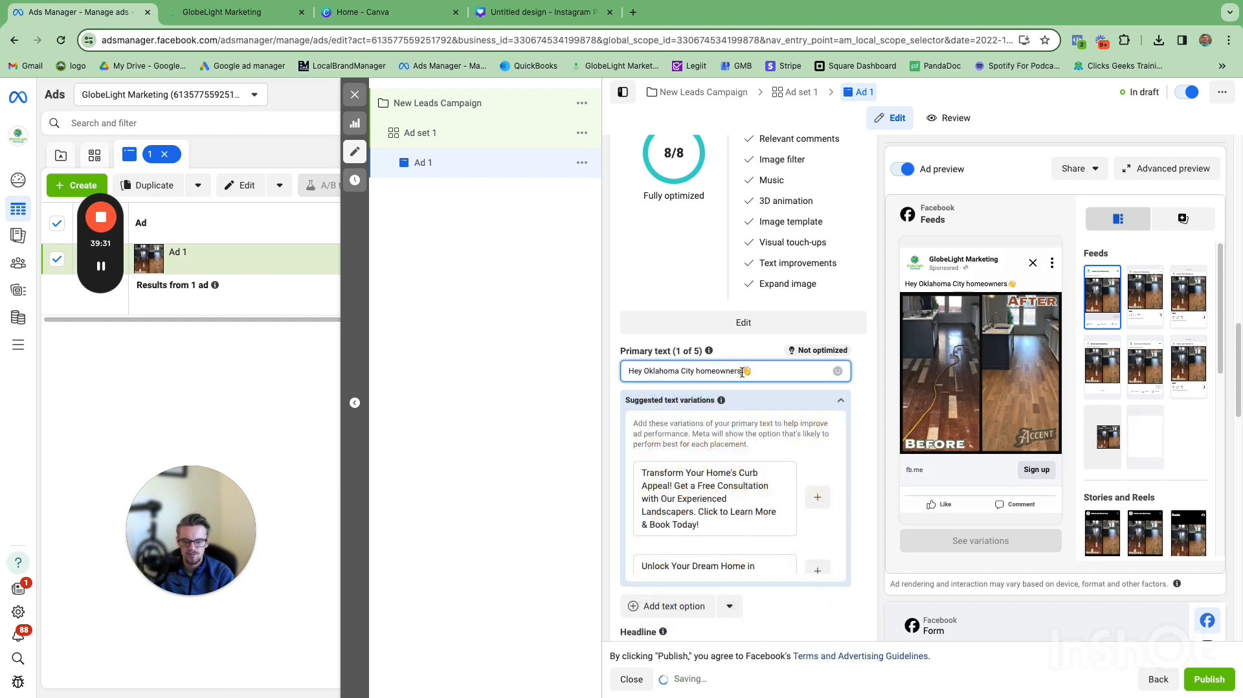
{"action": "left_click", "coordinate": [759, 374]}
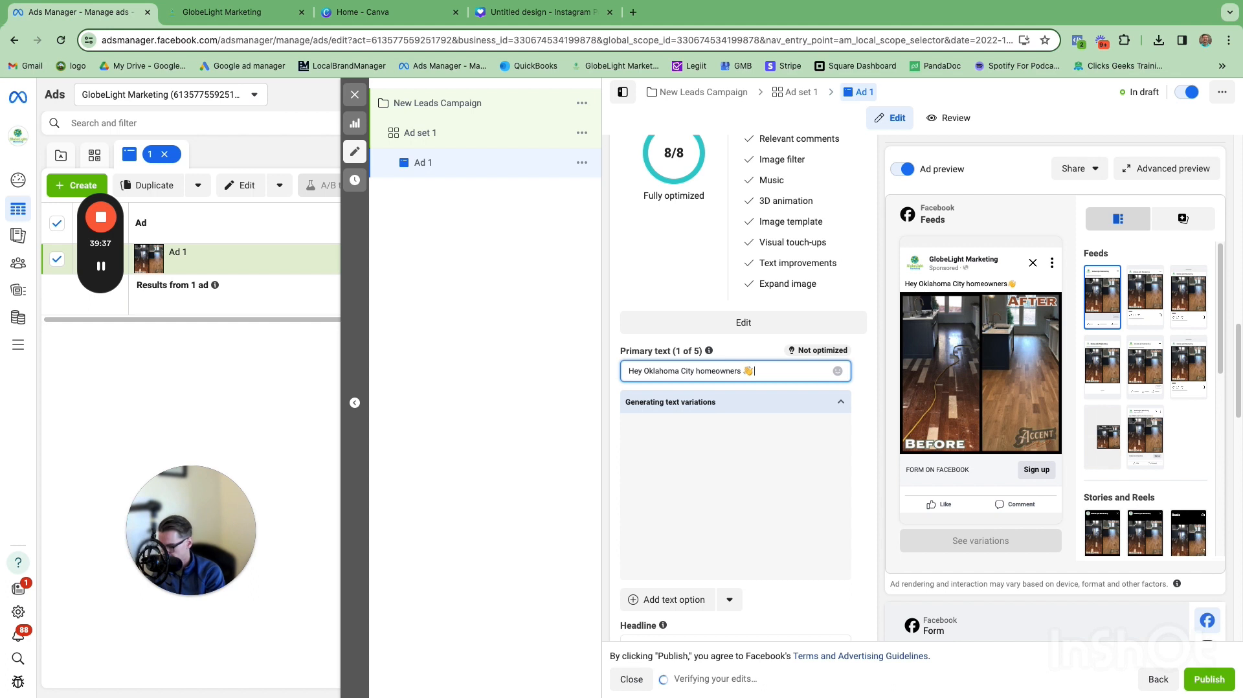
{"action": "type", "text": "Looking to get new fl"}
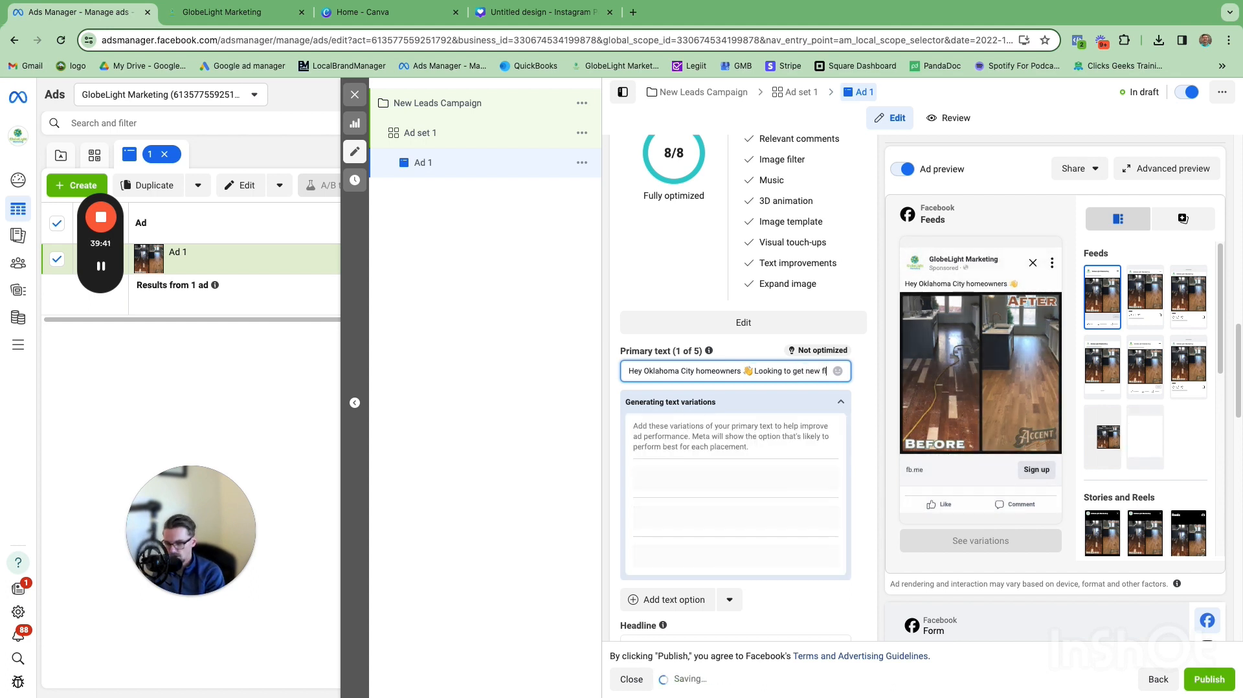
{"action": "type", "text": "ooring for"}
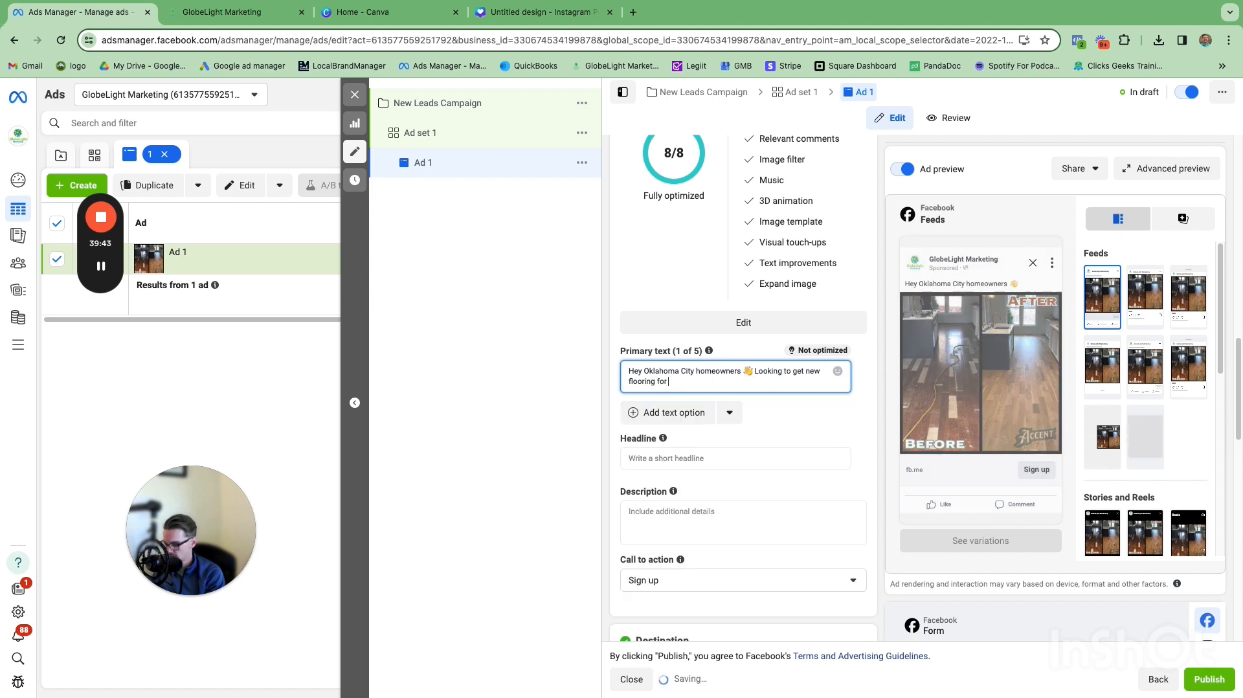
{"action": "type", "text": " your home"}
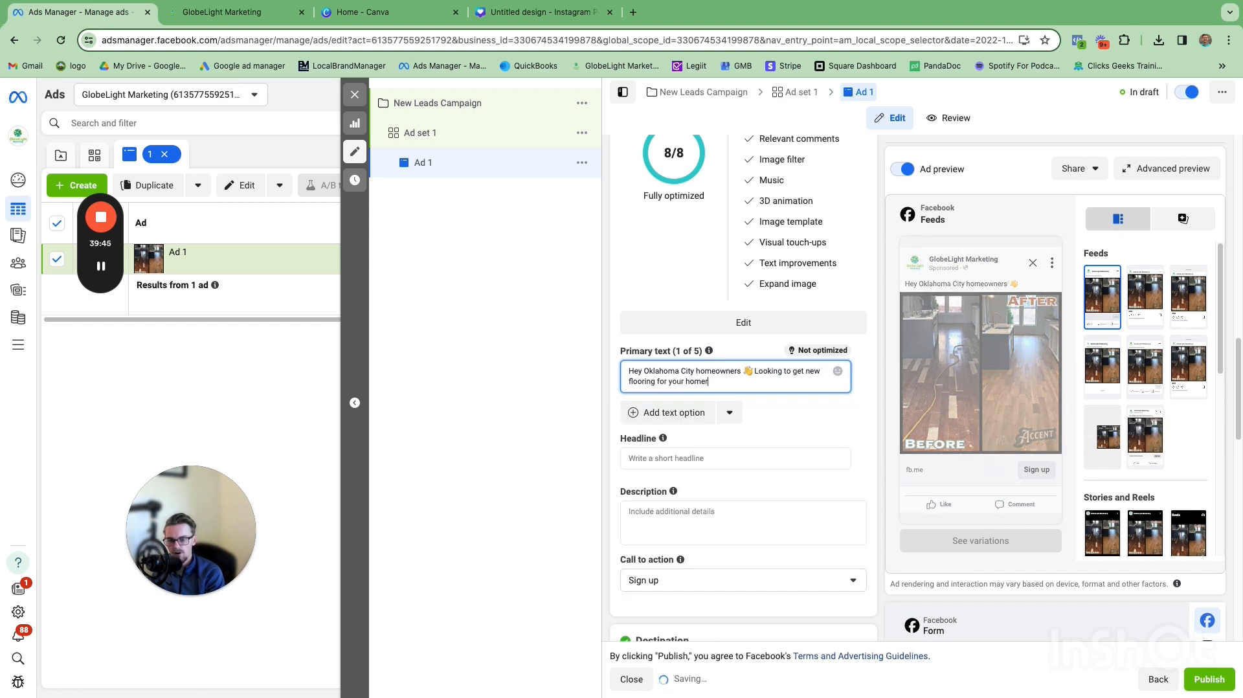
{"action": "type", "text": "?"}
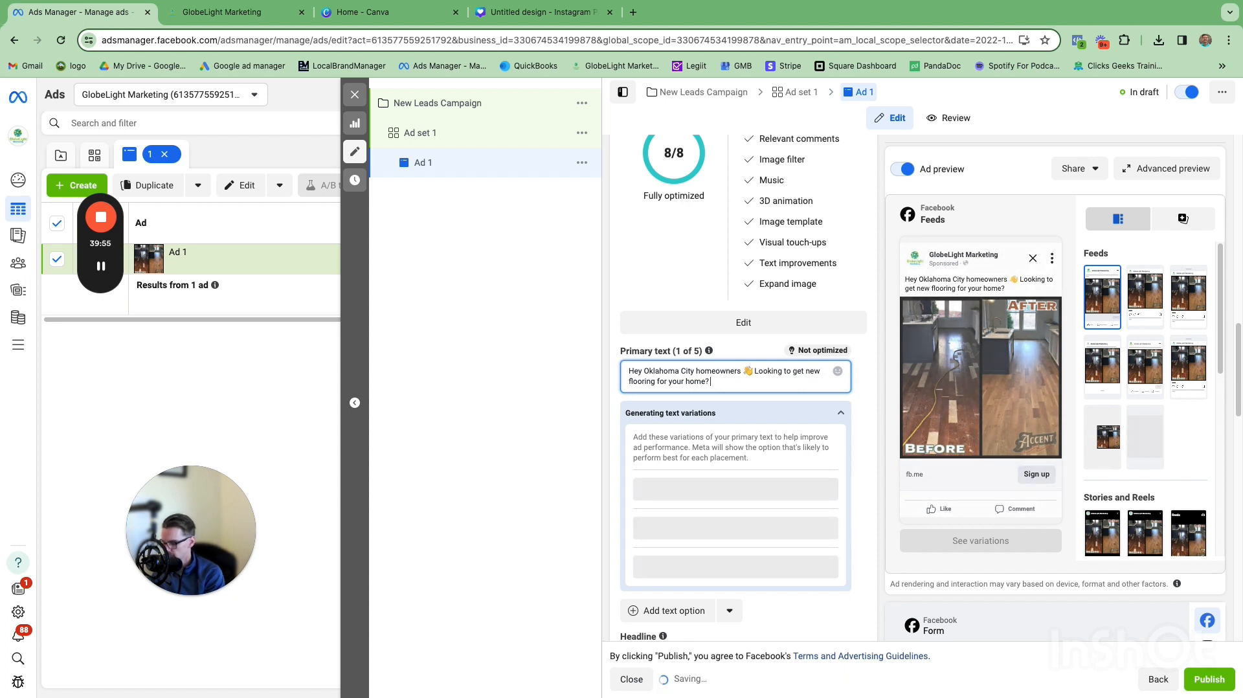
Step: Add 'Get a quick quote on your flooring project' to the primary text, correcting the misspelled 'project'
{"action": "type", "text": "Get a quick "}
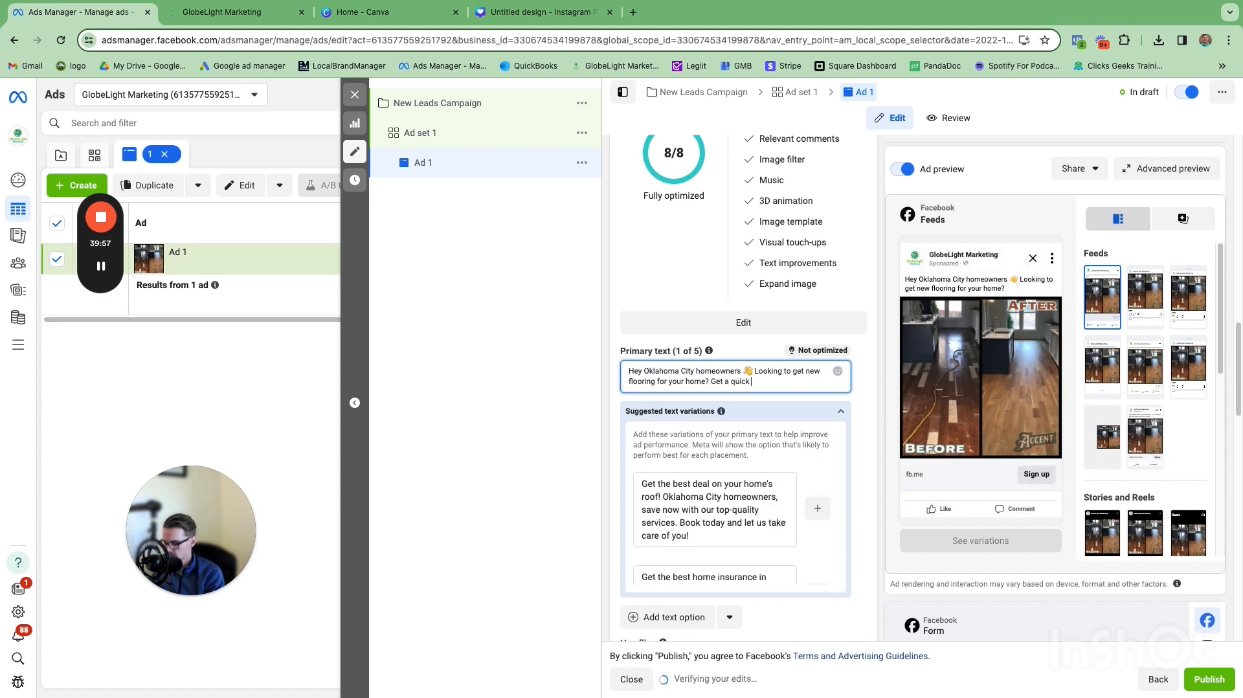
{"action": "type", "text": "quot"}
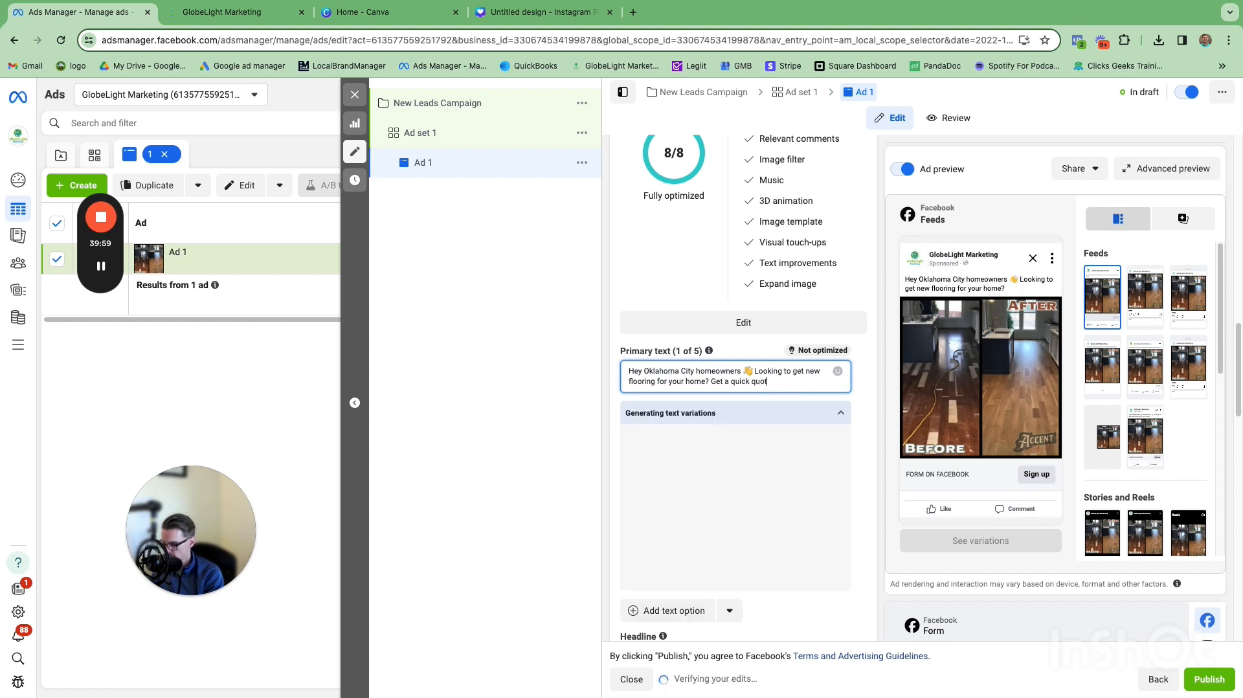
{"action": "type", "text": "e on your floo"}
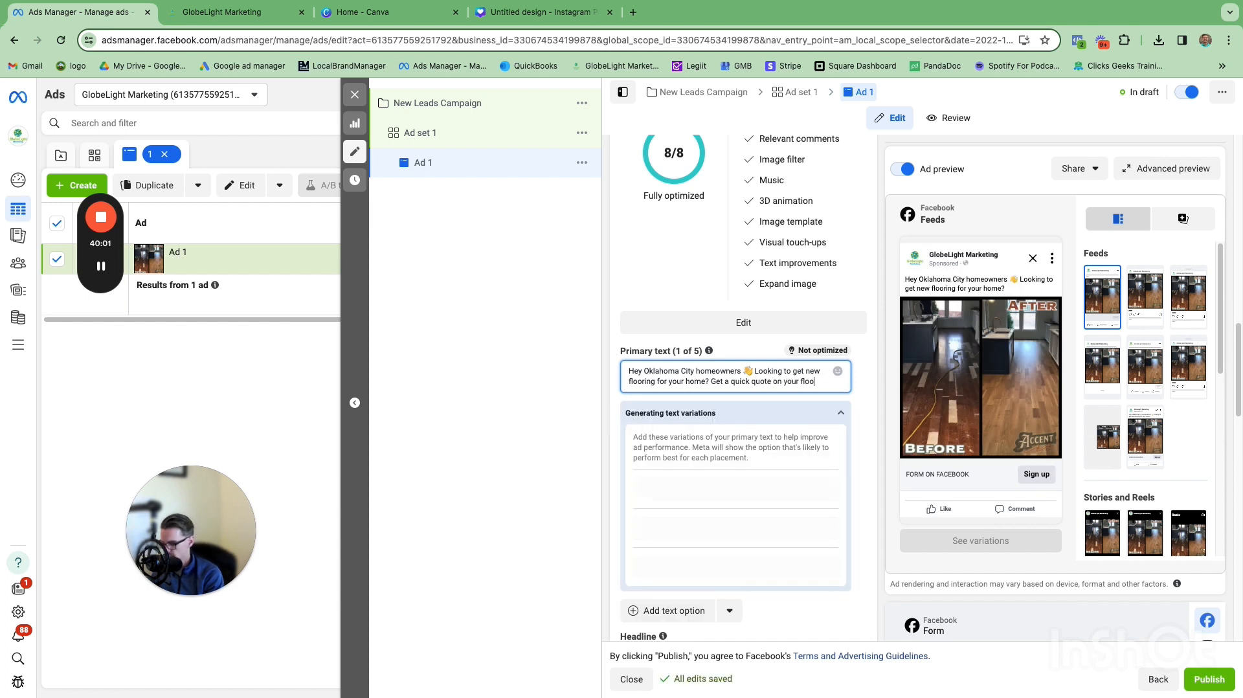
{"action": "type", "text": "ring p"}
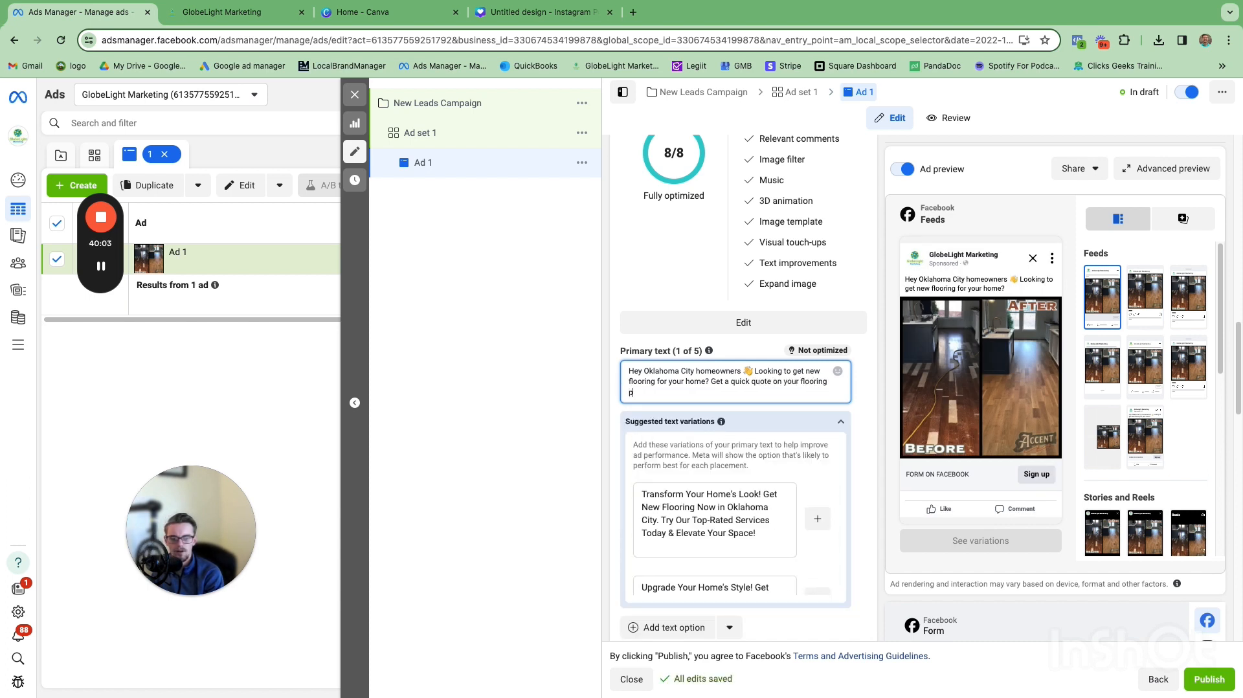
{"action": "type", "text": "rokect"}
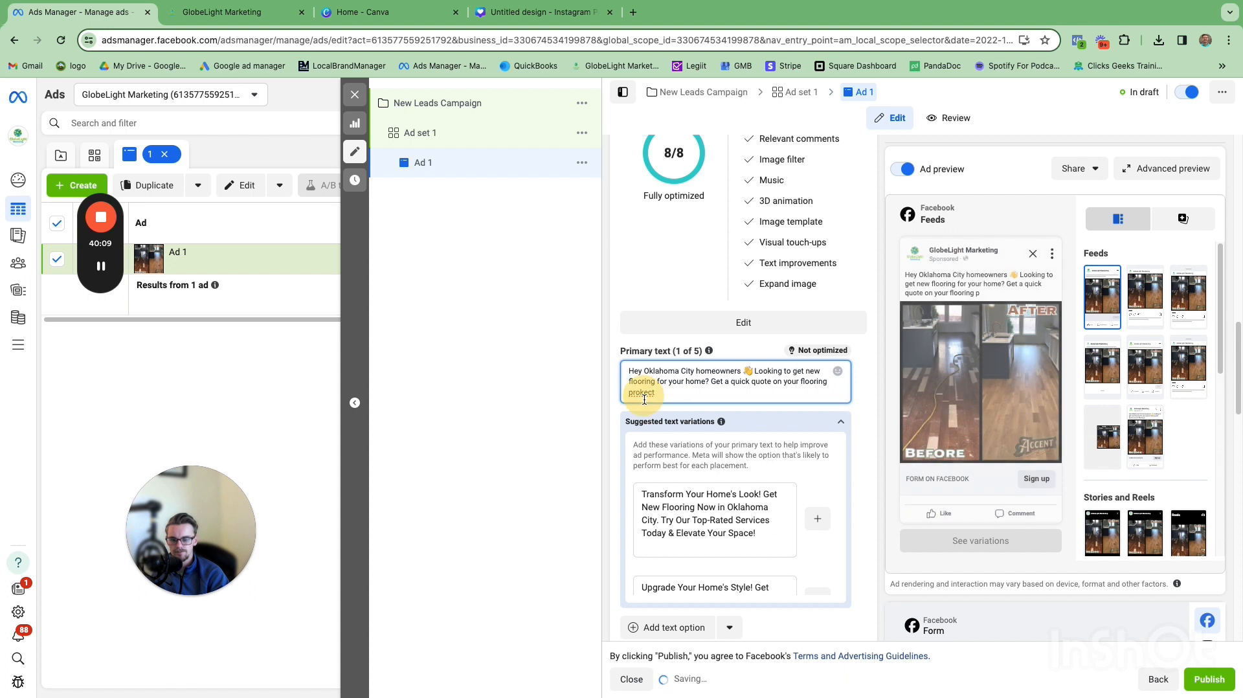
{"action": "left_click", "coordinate": [644, 400]}
{"action": "key", "text": "BackSpace"}
{"action": "type", "text": "j"}
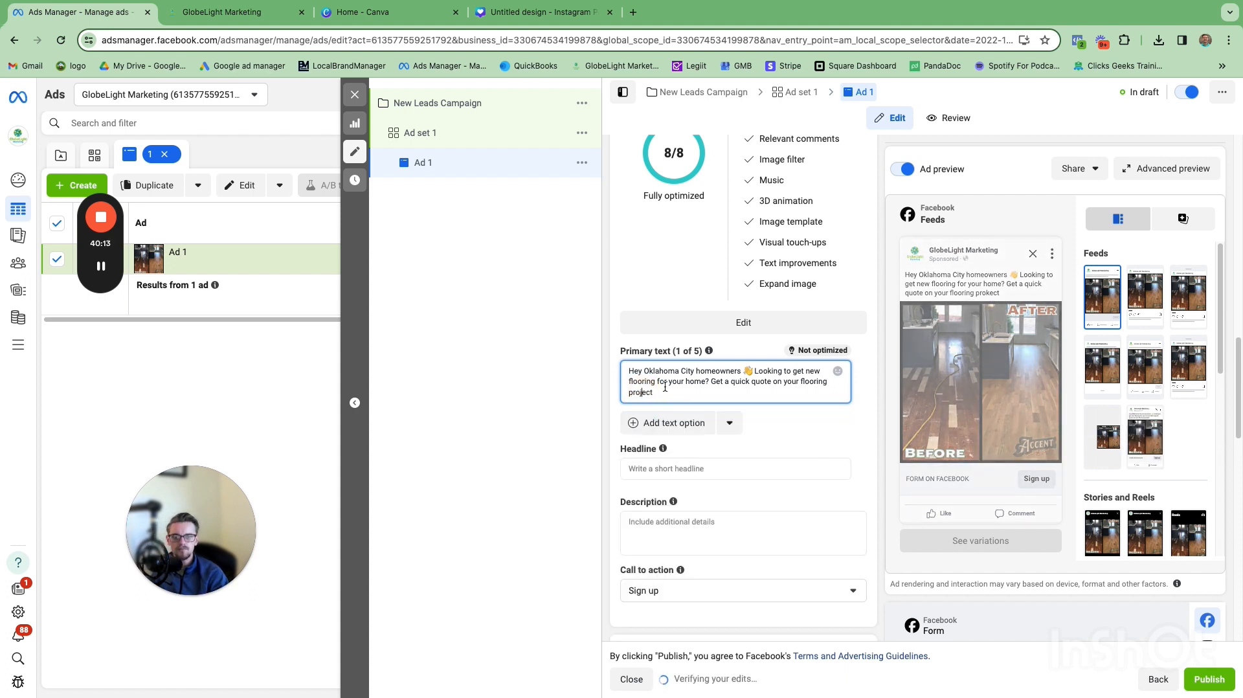
Step: Finish the sentence with 'so we can get you the floor of your dreams.'
{"action": "left_click", "coordinate": [667, 391]}
{"action": "type", "text": "so we"}
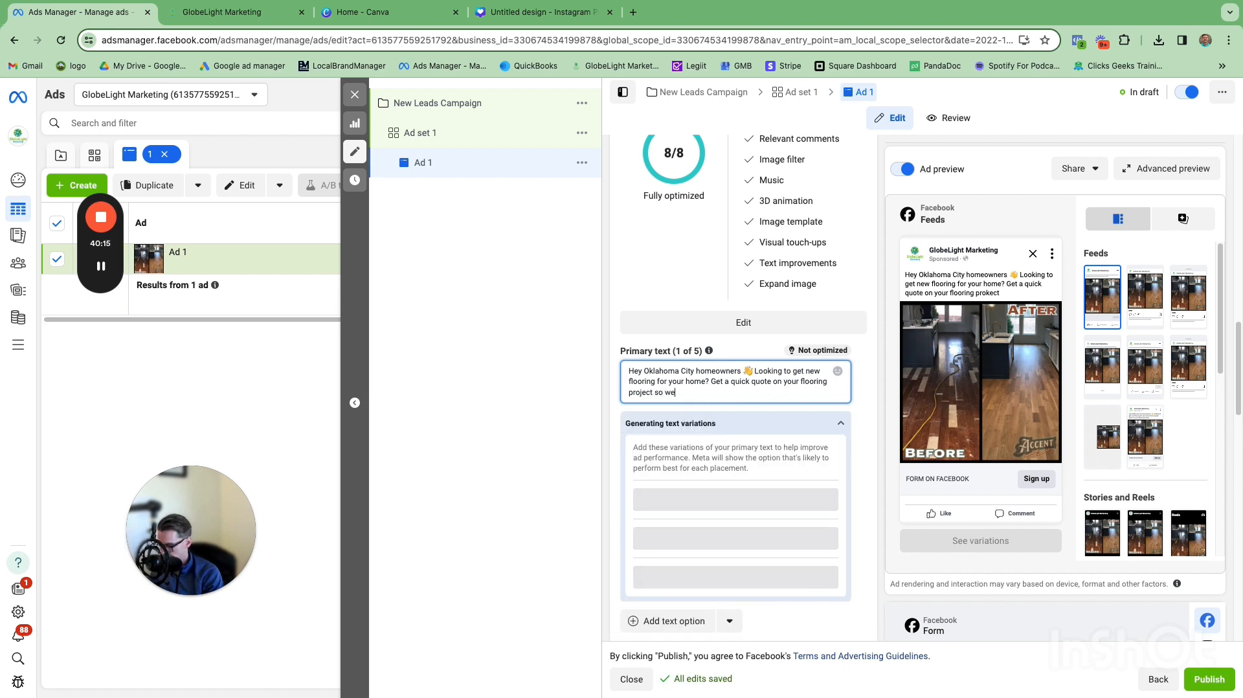
{"action": "type", "text": " can gert"}
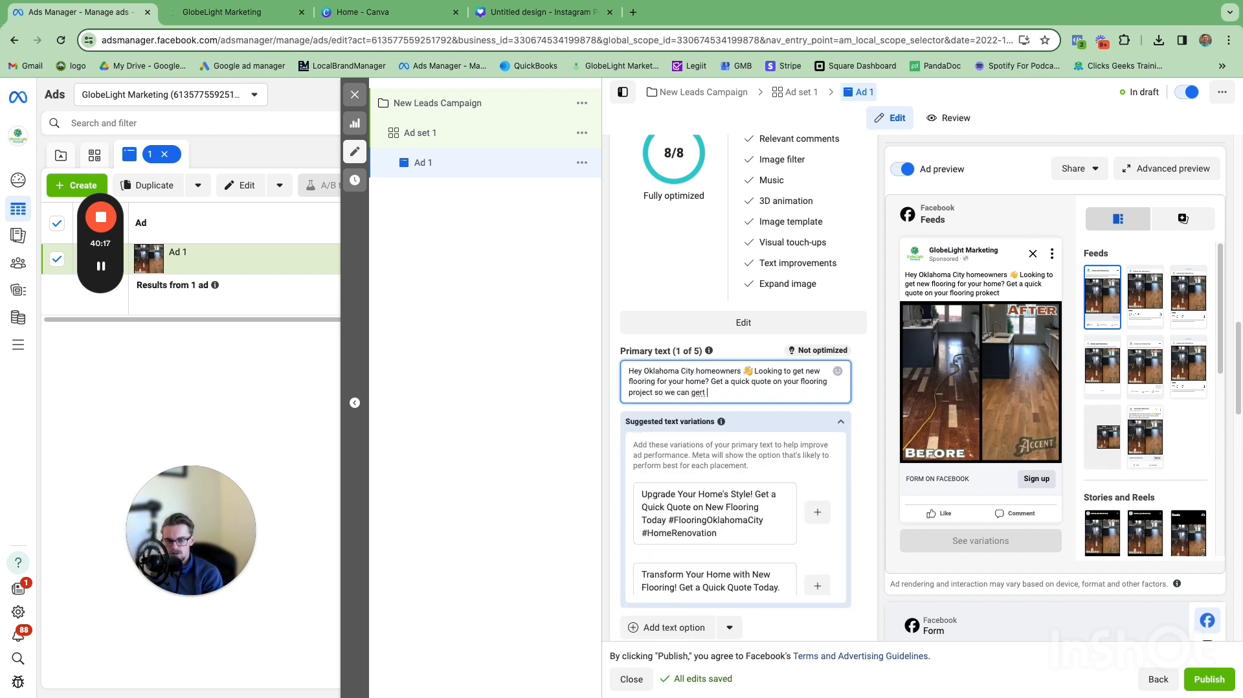
{"action": "key", "text": "BackSpace"}
{"action": "key", "text": "BackSpace"}
{"action": "key", "text": "BackSpace"}
{"action": "type", "text": "t you"}
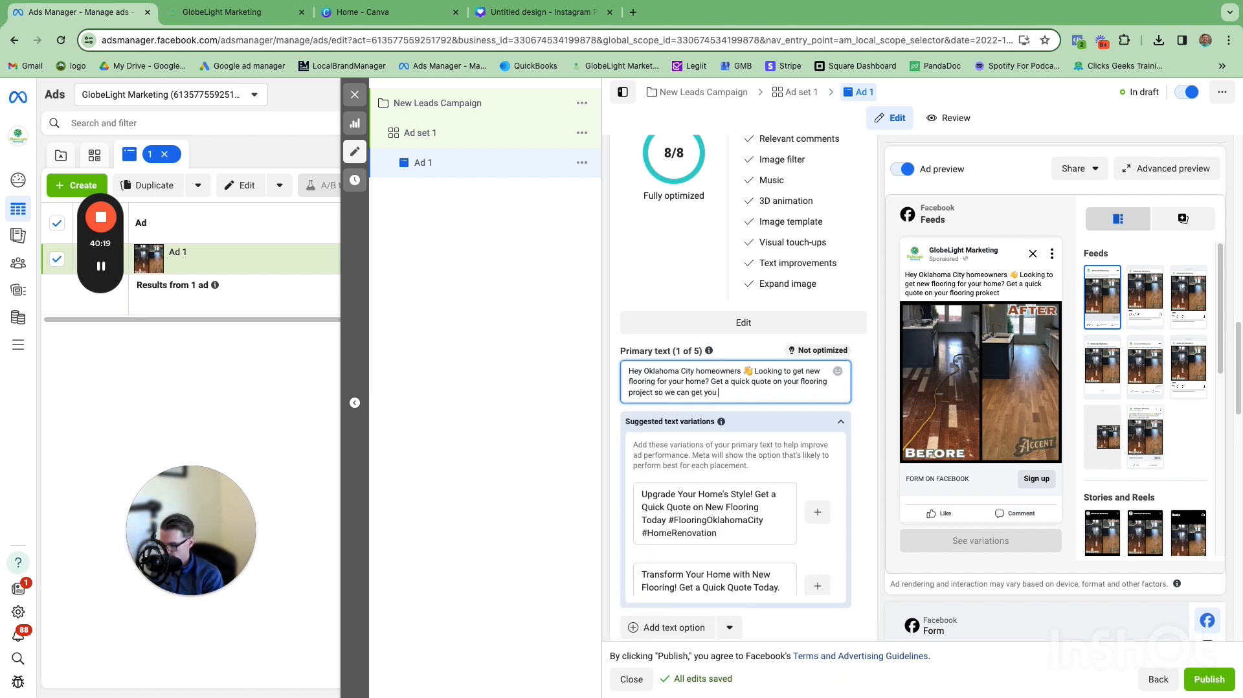
{"action": "type", "text": " the floor of your dreams."}
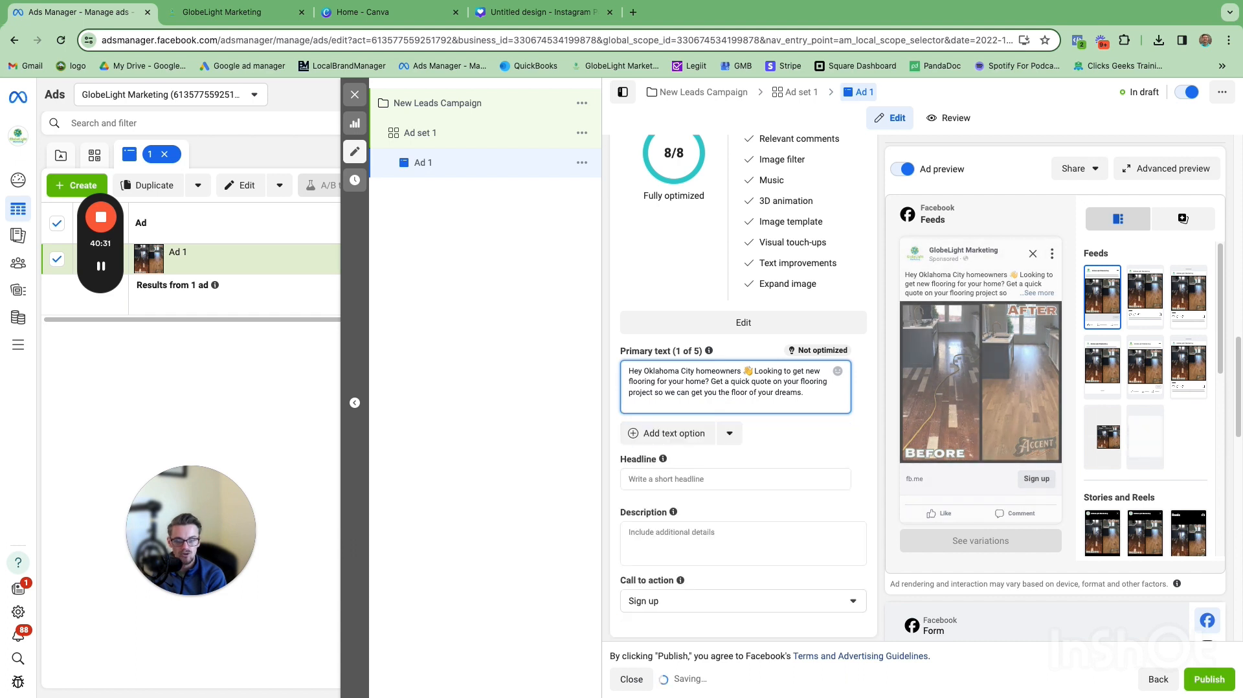
Step: Start a new paragraph reading 'We're a full service flooring company thats been serving the OKC area for 9 years'
{"action": "key", "text": "Return"}
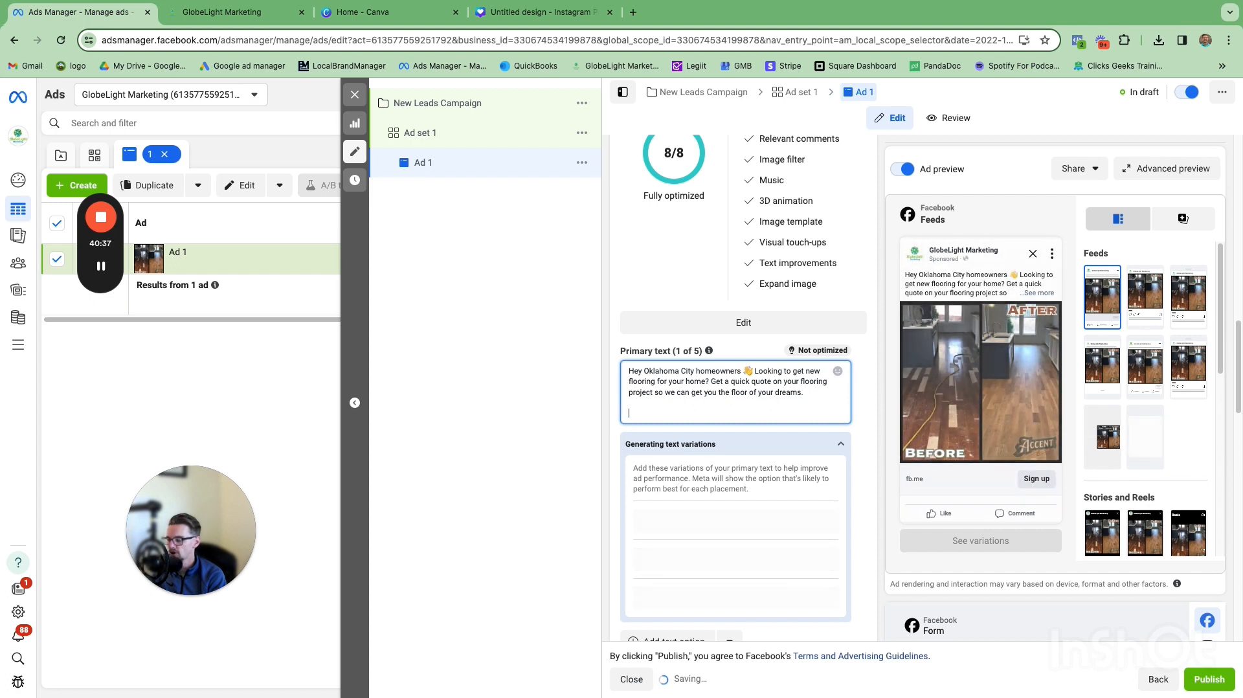
{"action": "type", "text": "We"}
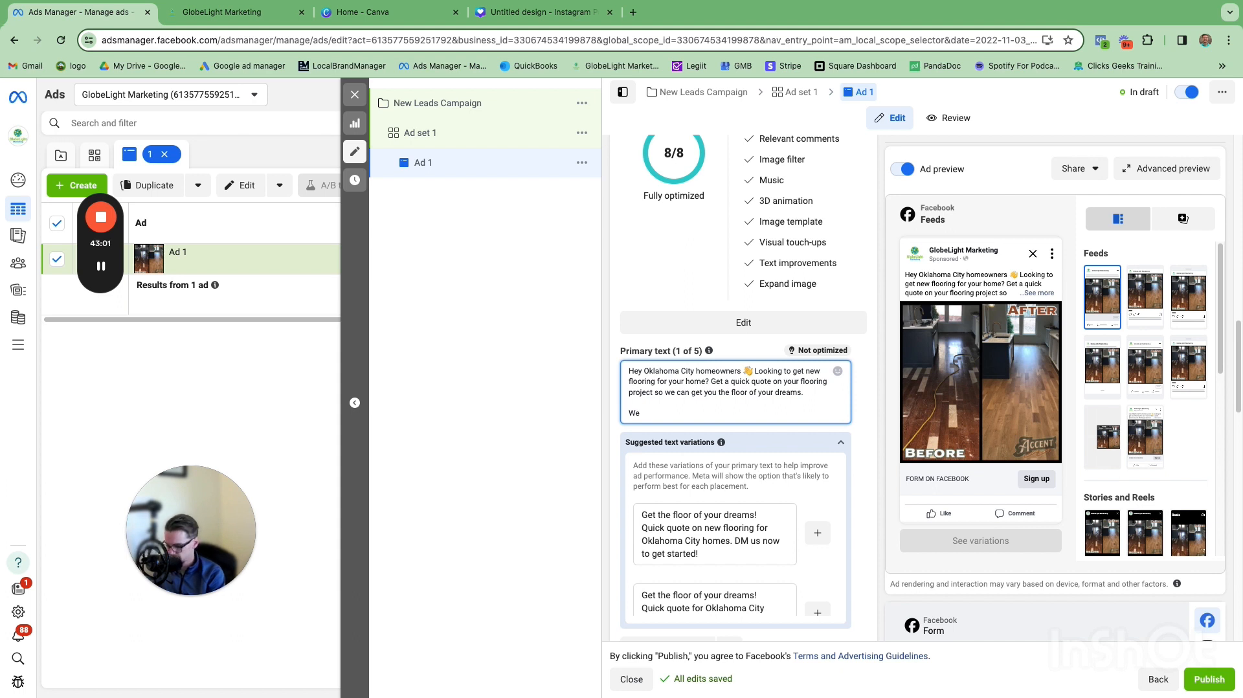
{"action": "type", "text": "'re a fu"}
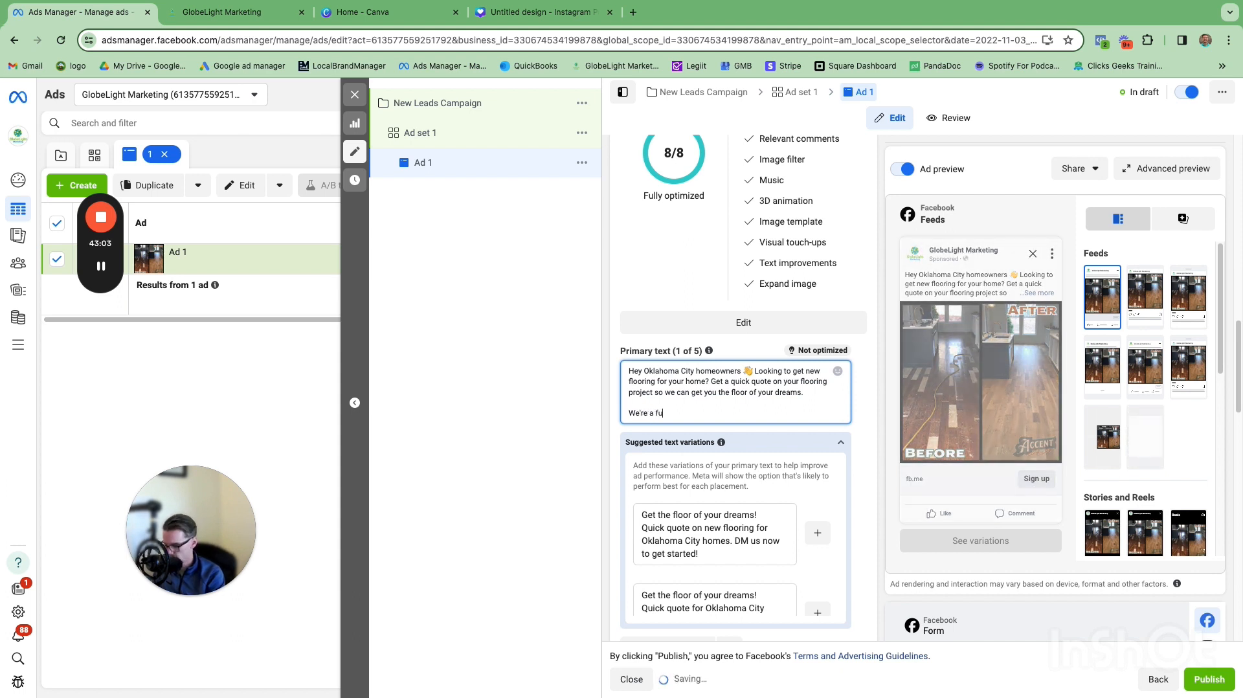
{"action": "type", "text": "ll servic"}
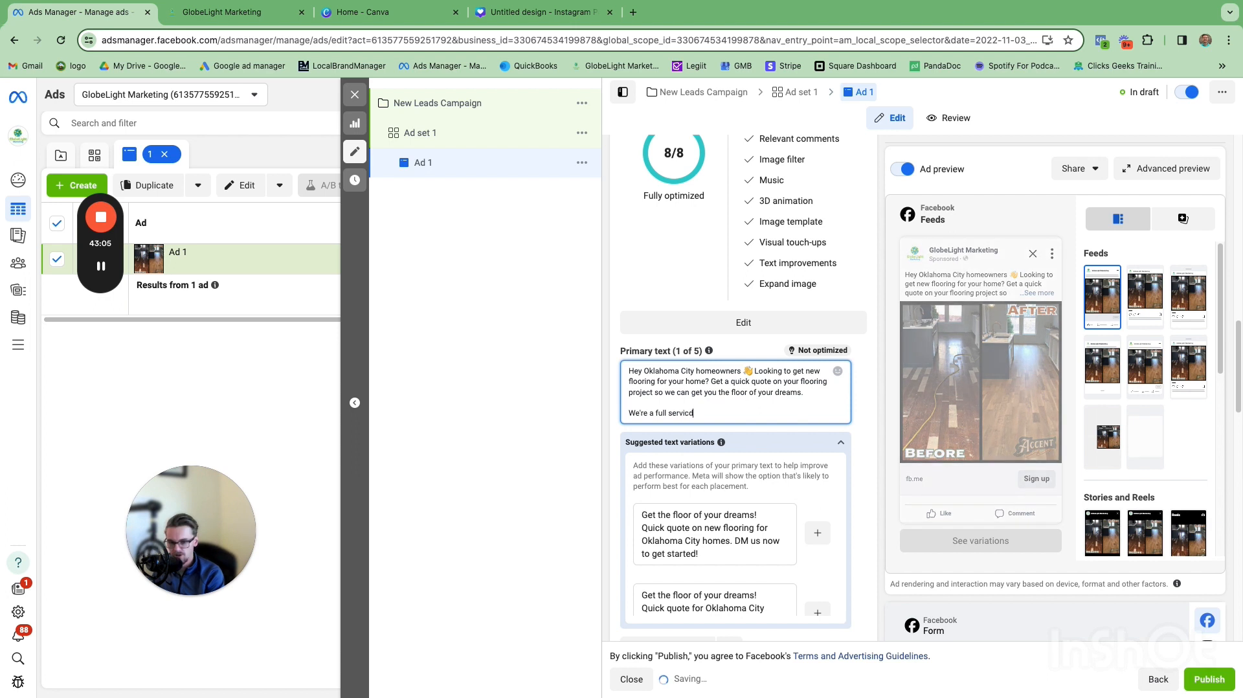
{"action": "type", "text": "e flooring c"}
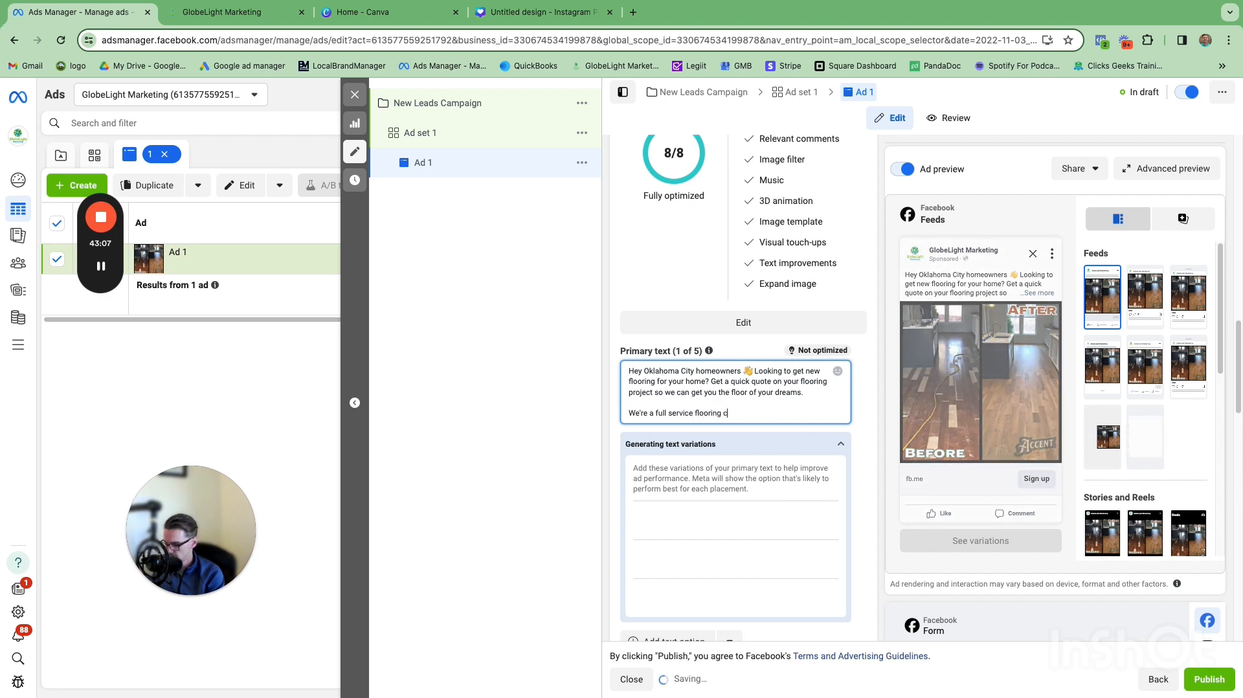
{"action": "type", "text": "ompany th"}
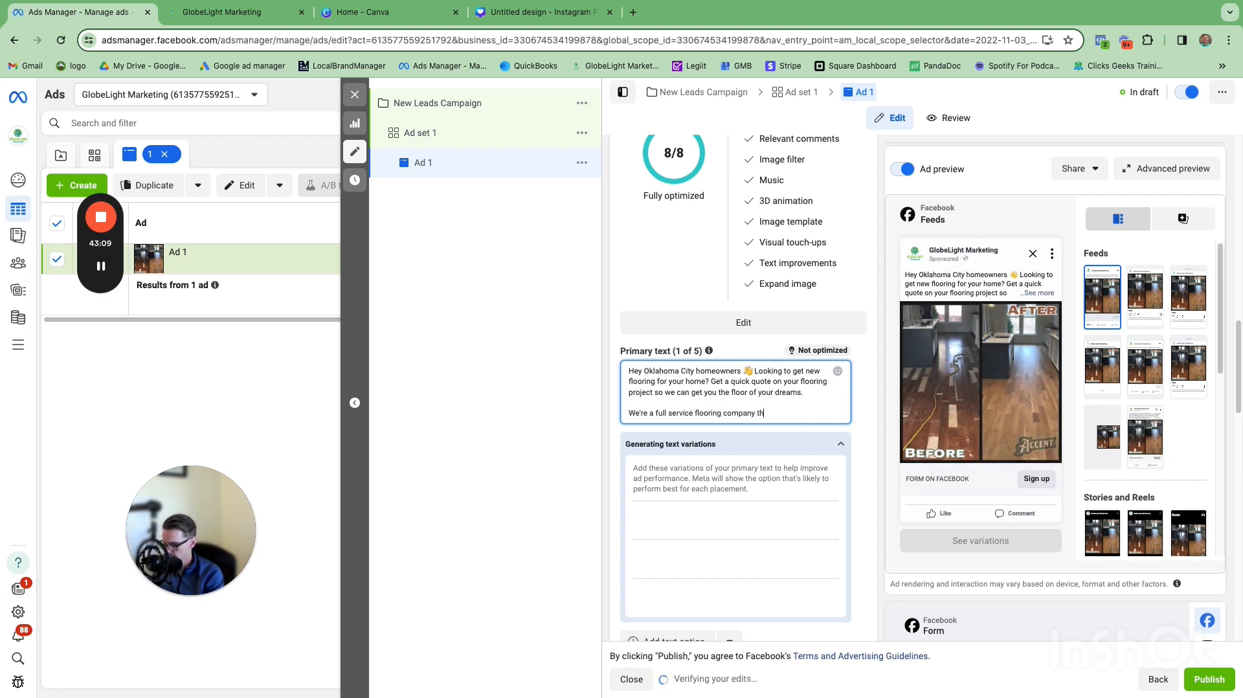
{"action": "type", "text": "ats been servin"}
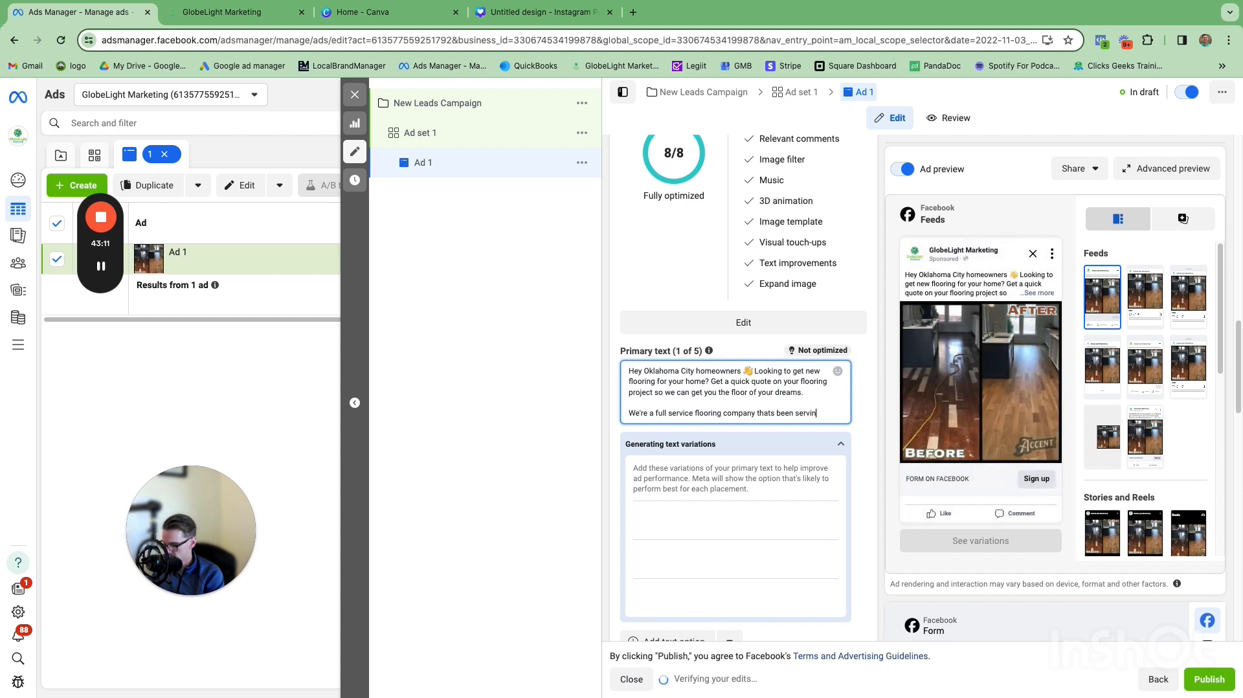
{"action": "type", "text": "g the OKC ar"}
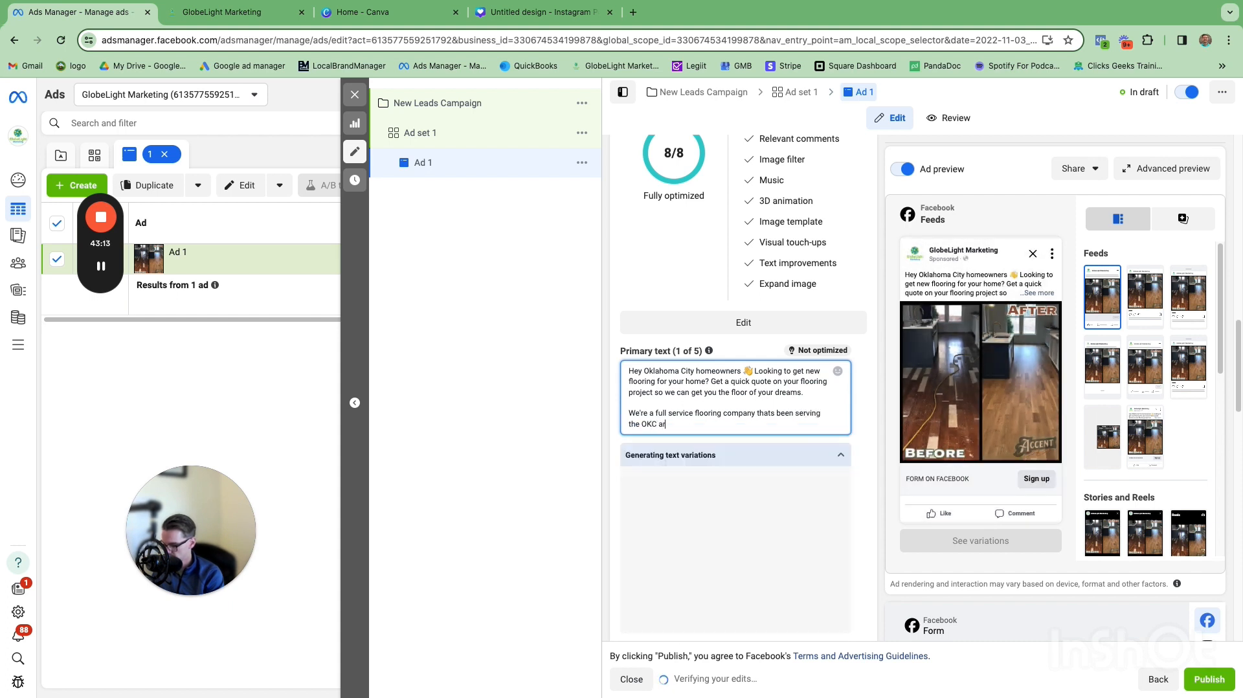
{"action": "type", "text": "ea for "}
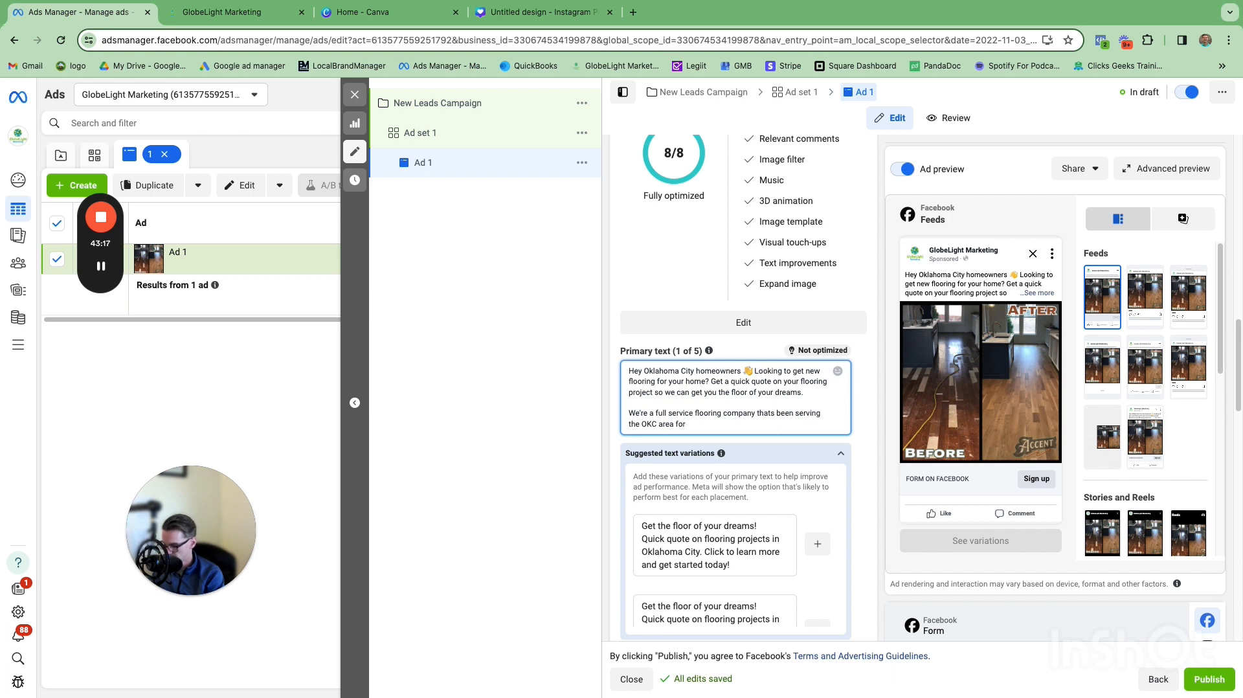
{"action": "type", "text": "9 year"}
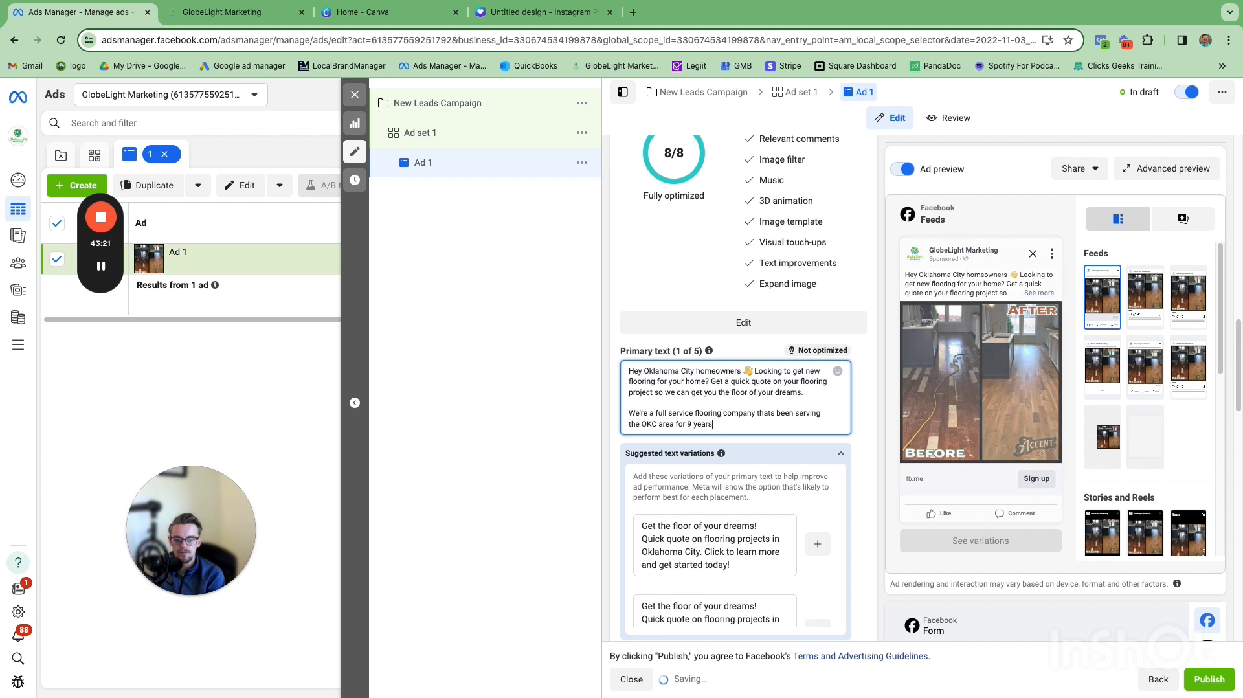
{"action": "type", "text": "s"}
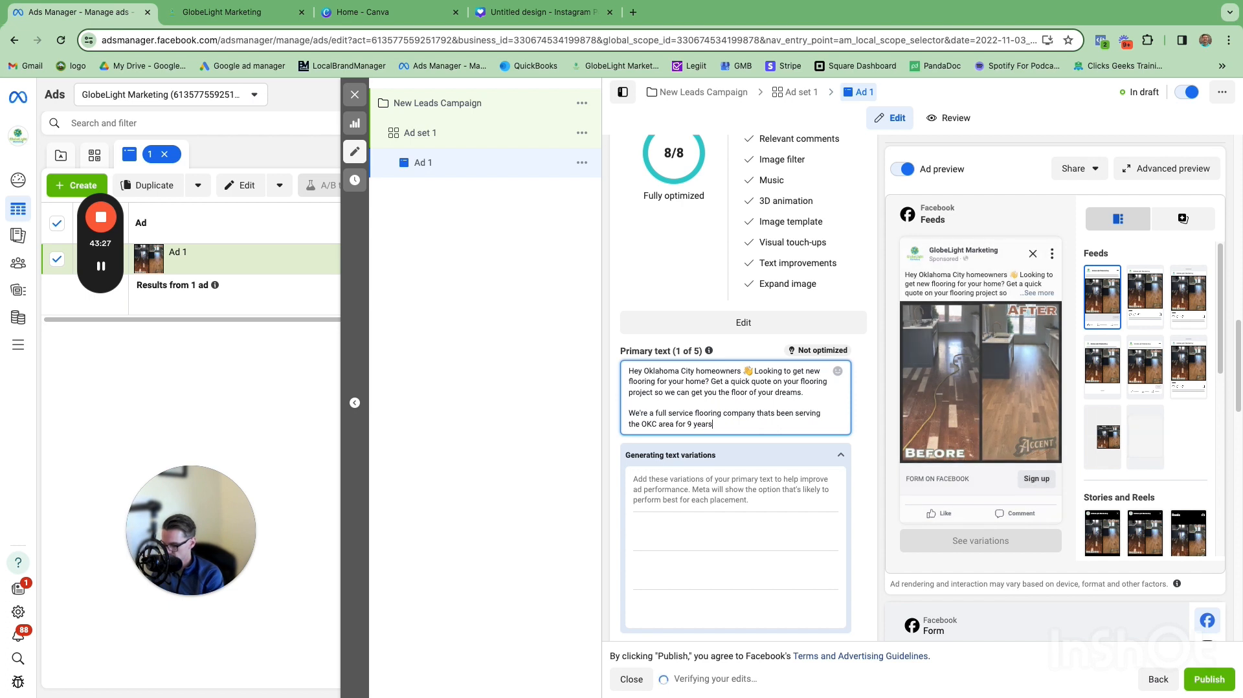
Step: Add 'Our goal is to give you the best quality flooring at the best price.' to that paragraph
{"action": "type", "text": "e best qua"}
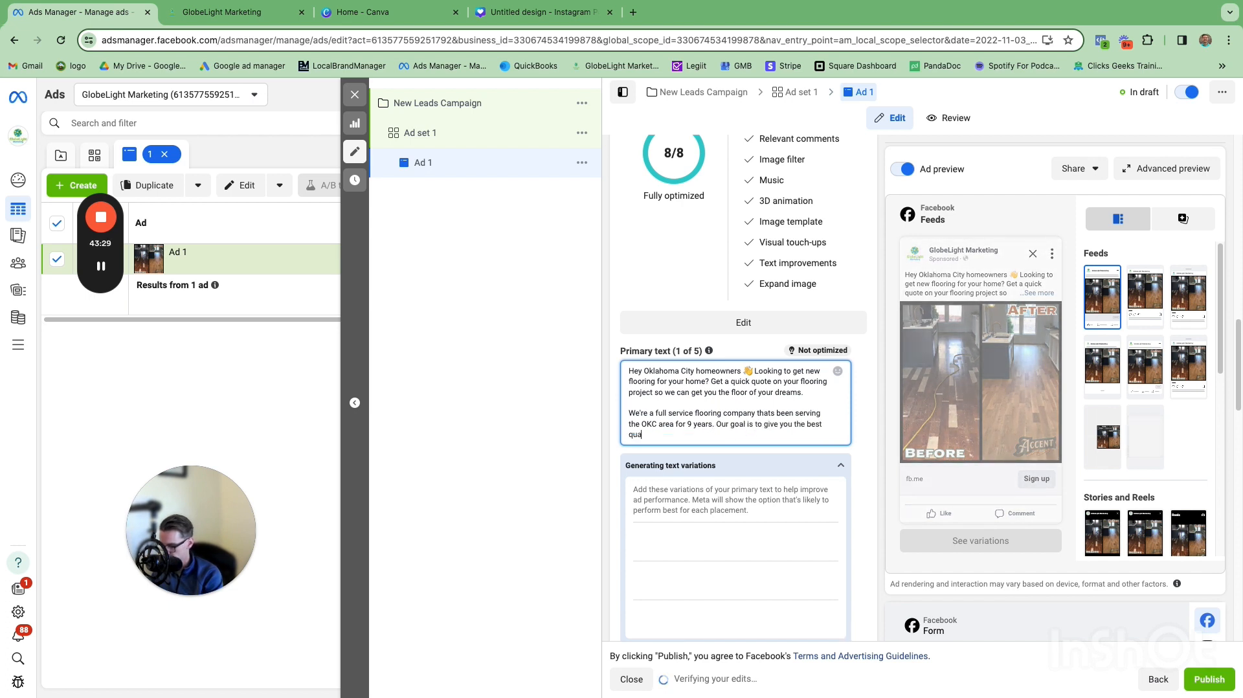
{"action": "type", "text": "lity flooring"}
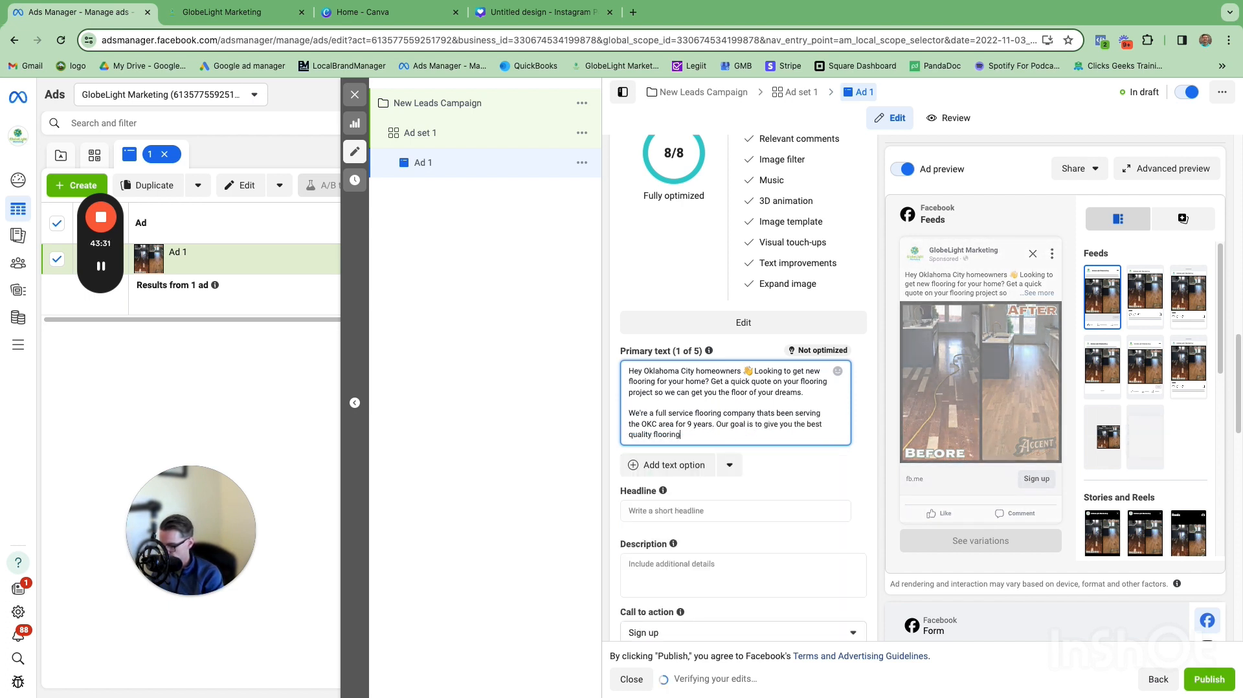
{"action": "type", "text": " at the best pri"}
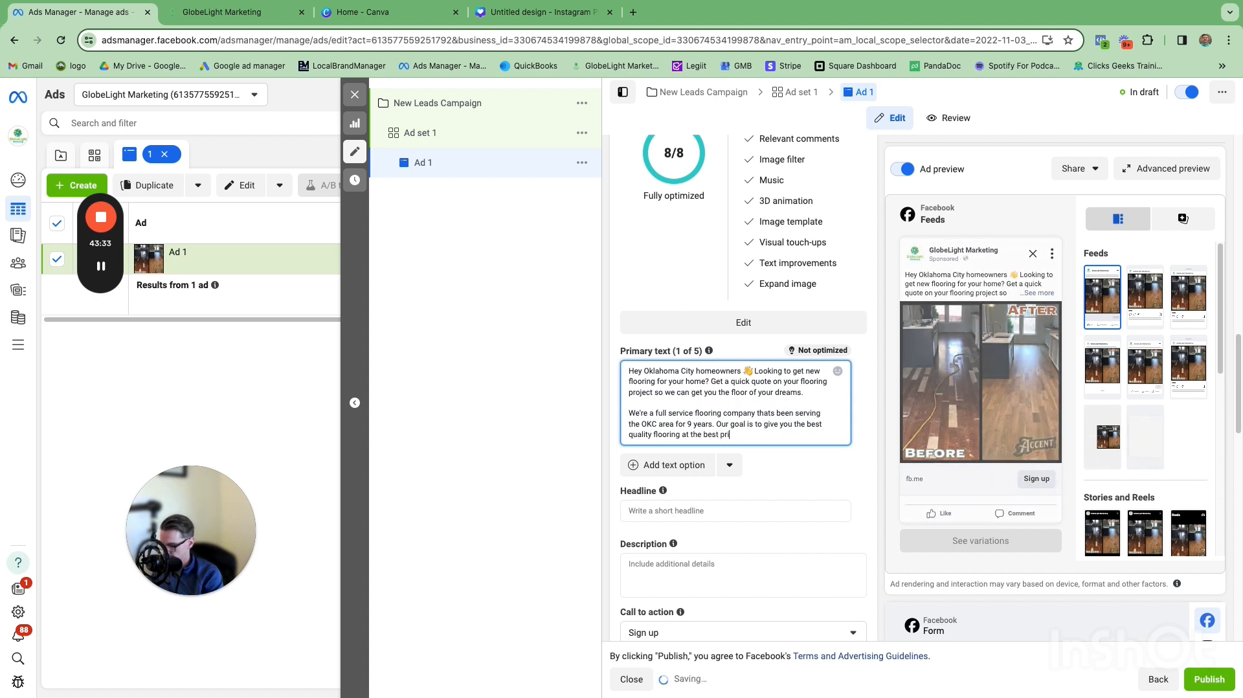
{"action": "type", "text": "ce."}
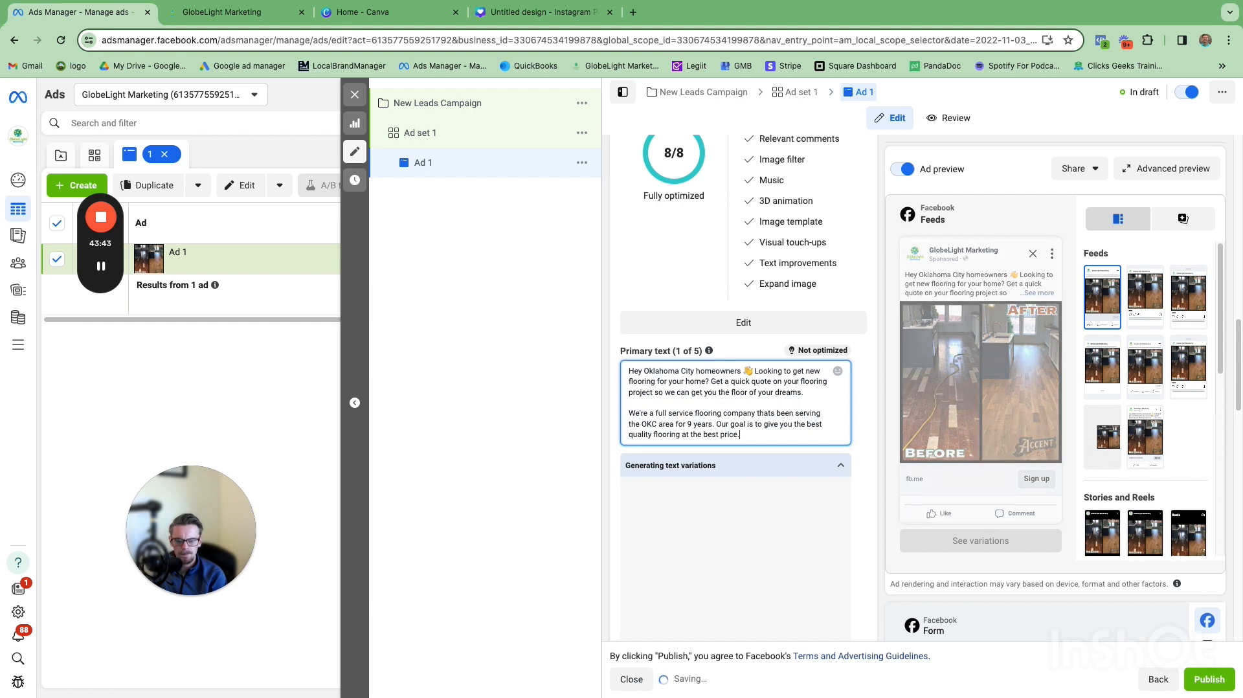
Step: Begin a new line in the primary text reading 'We offer:'
{"action": "key", "text": "Return"}
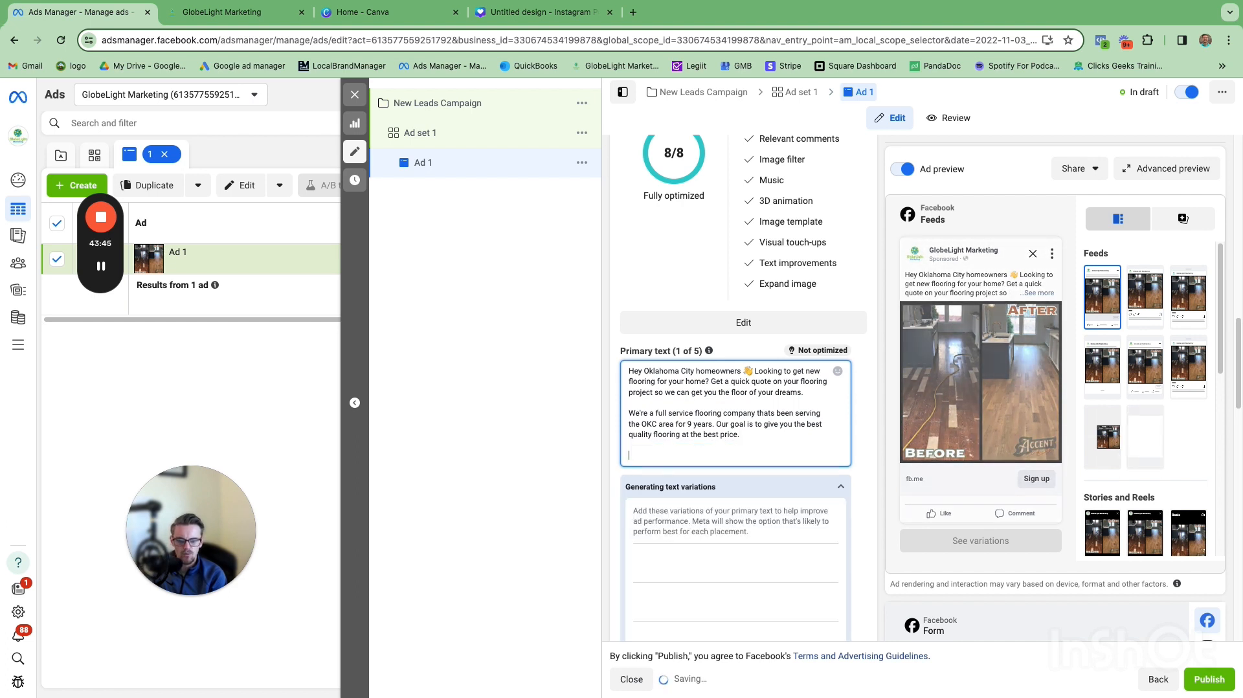
{"action": "type", "text": "We off"}
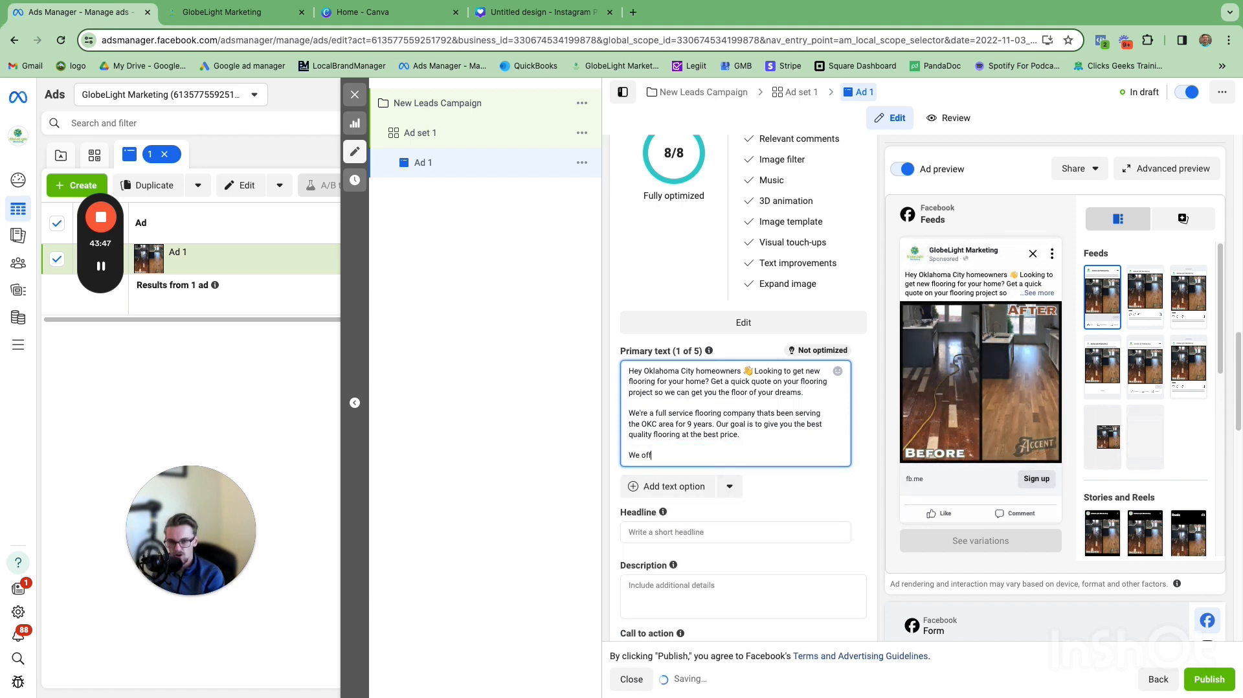
{"action": "type", "text": "e"}
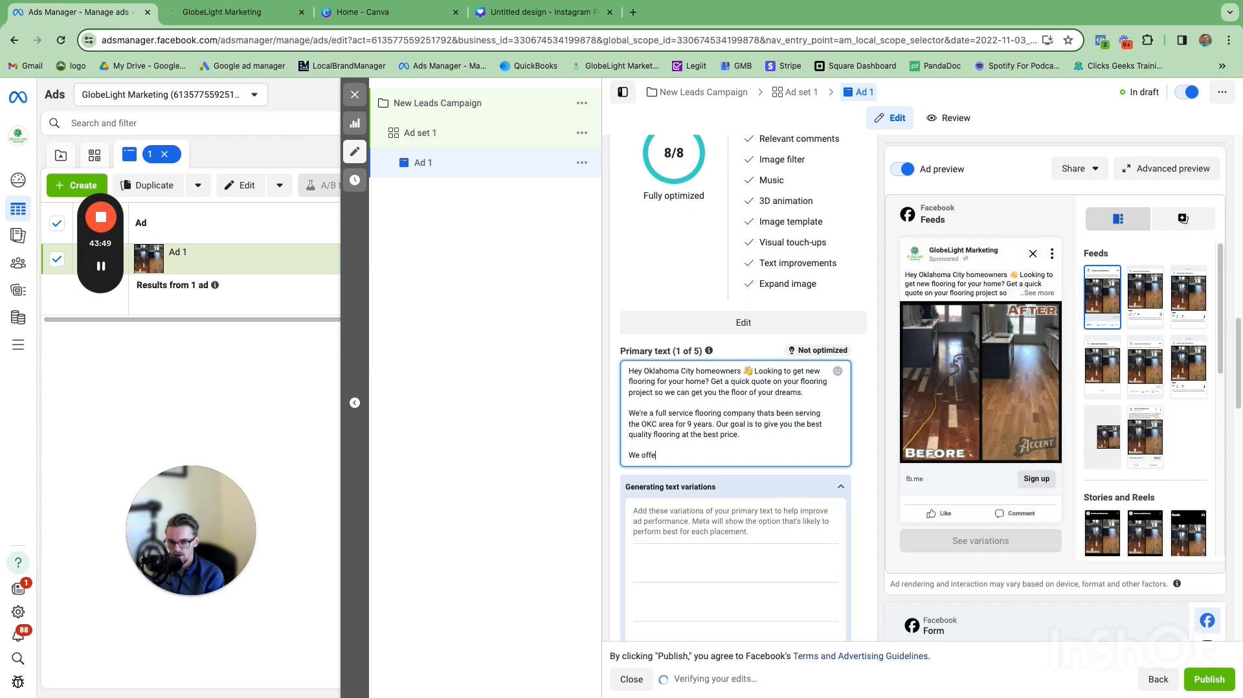
{"action": "type", "text": "r:"}
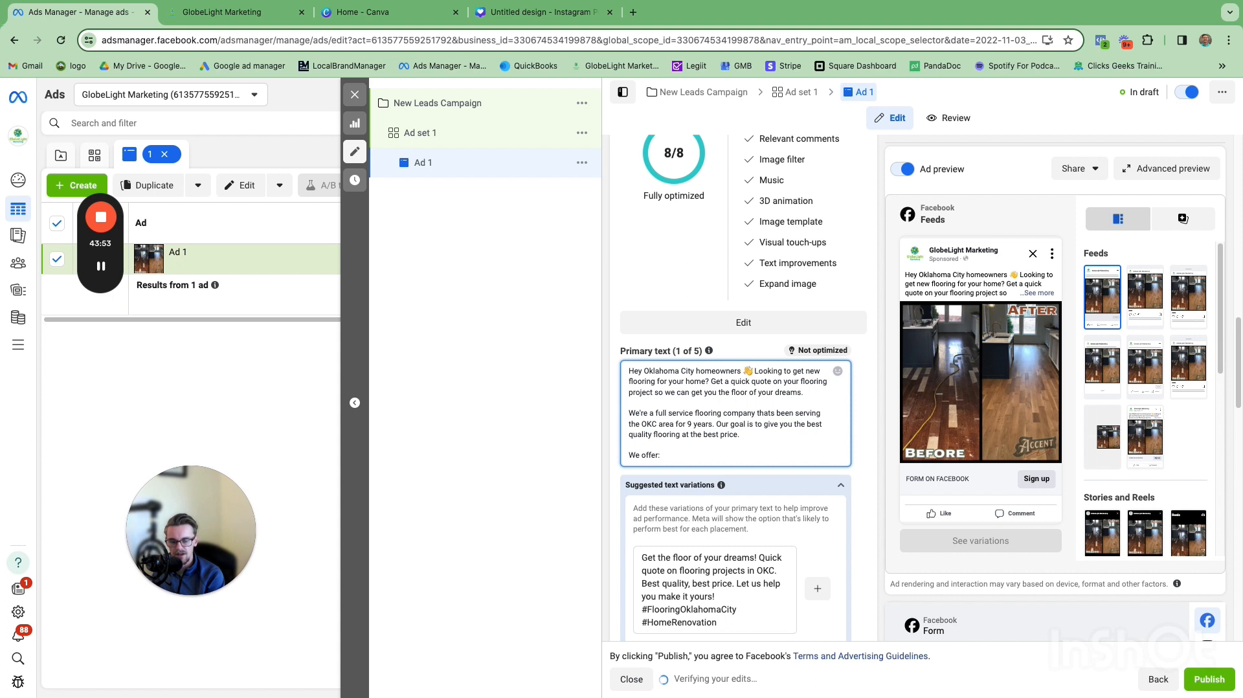
Step: Add a first list item under 'We offer:' made of a green check mark emoji followed by 'Carpet'
{"action": "key", "text": "Return"}
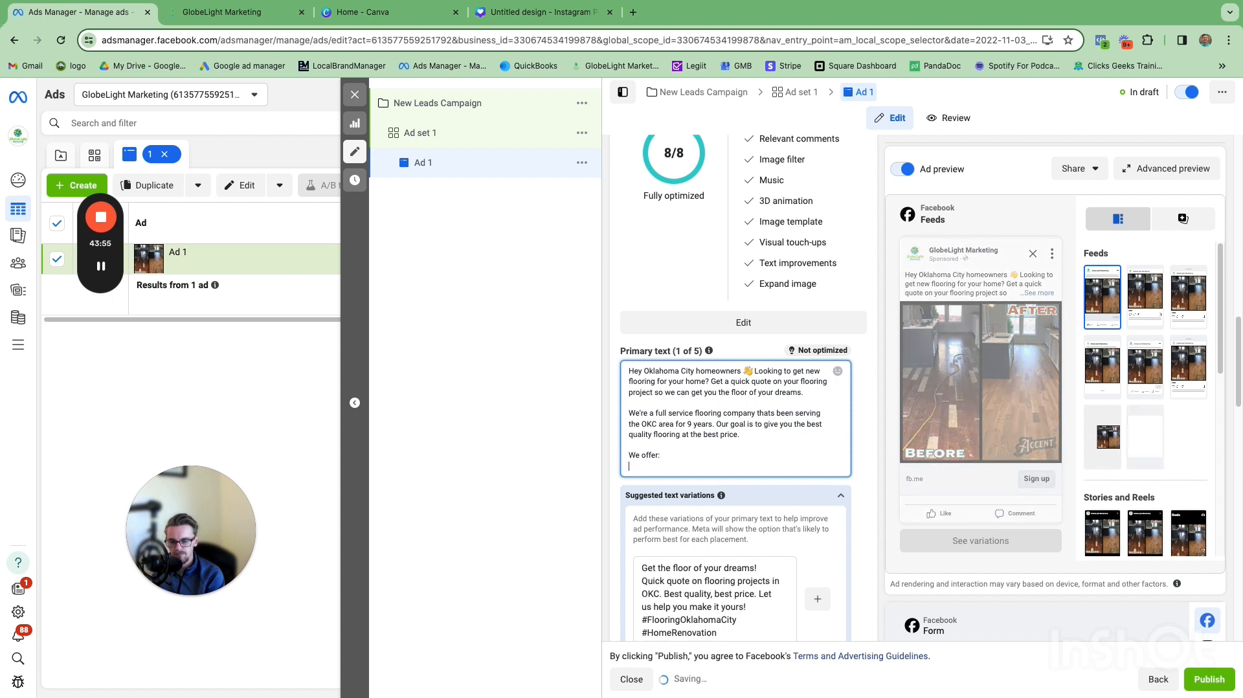
{"action": "right_click", "coordinate": [639, 466]}
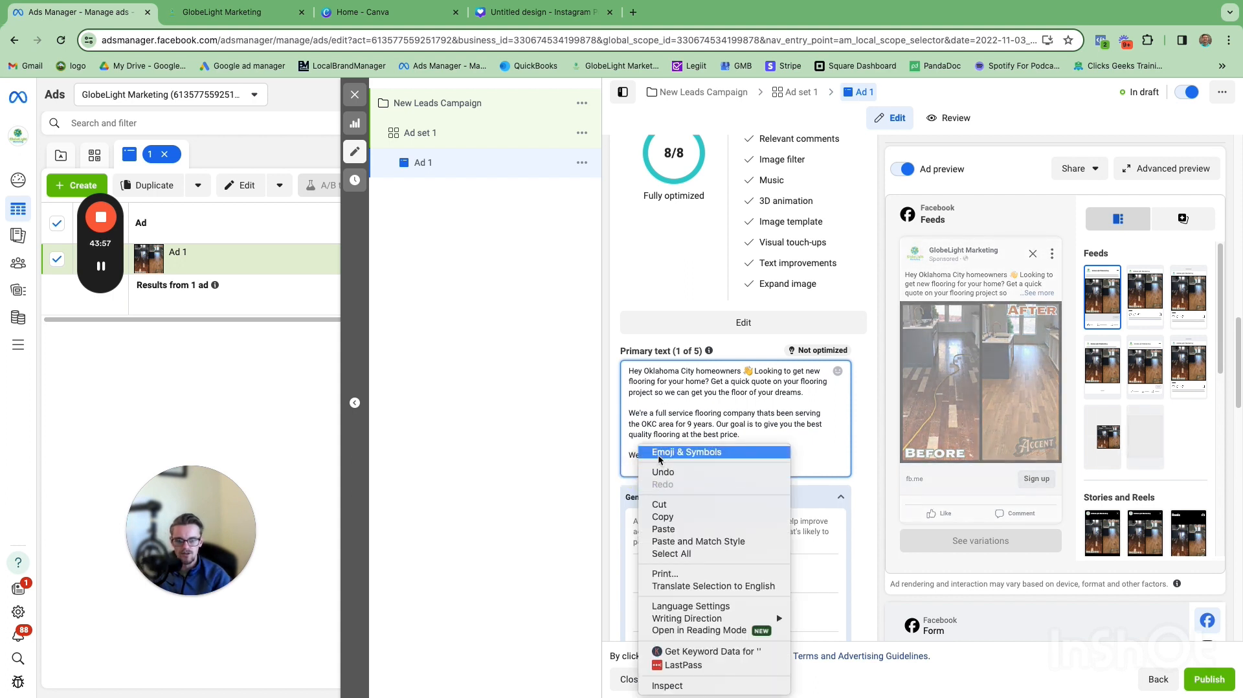
{"action": "left_click", "coordinate": [660, 453]}
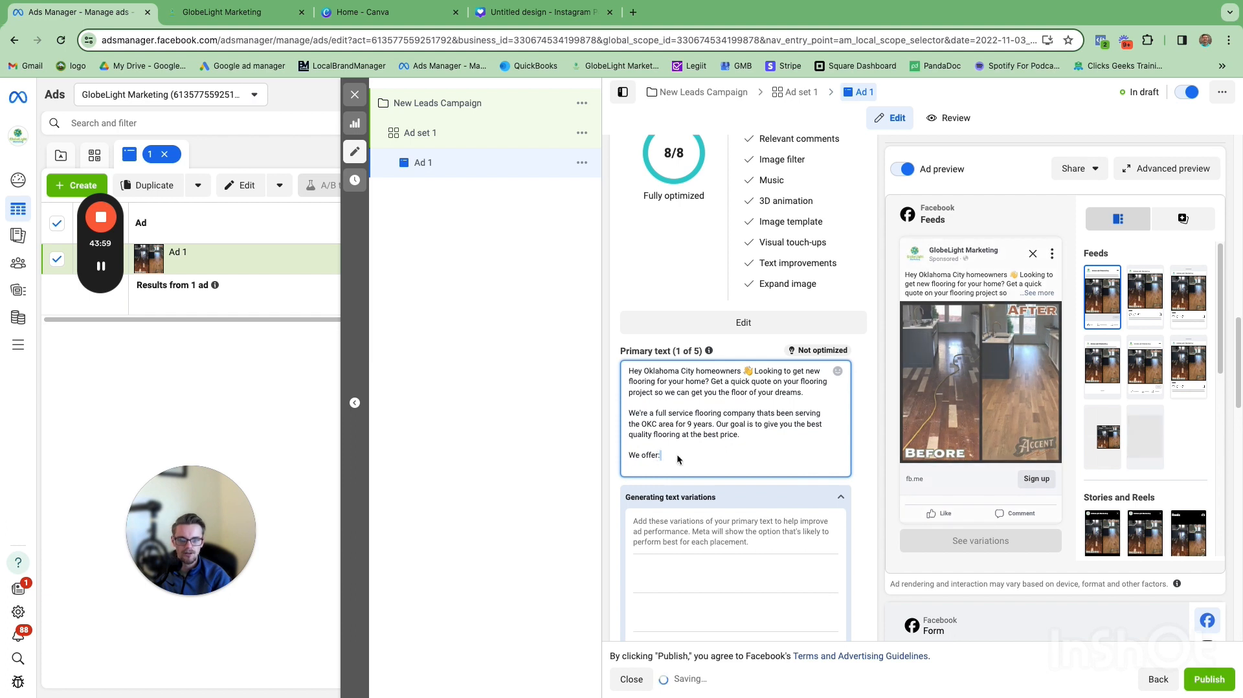
{"action": "left_click", "coordinate": [646, 464]}
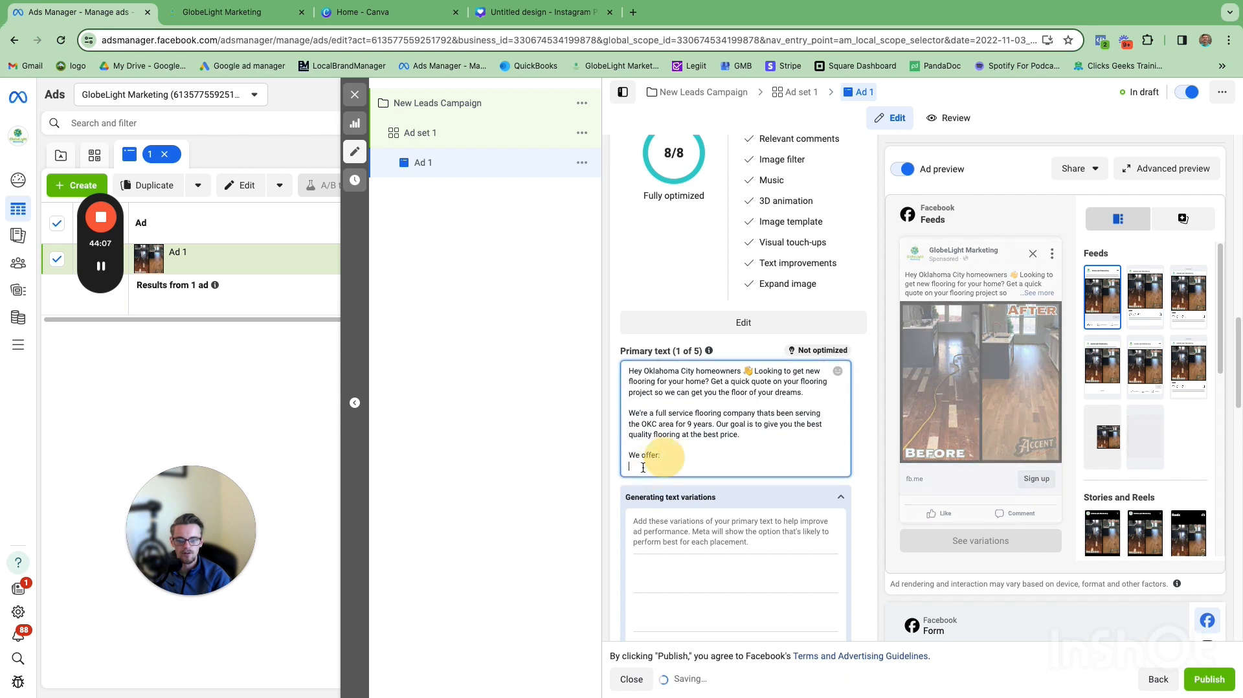
{"action": "right_click", "coordinate": [638, 468]}
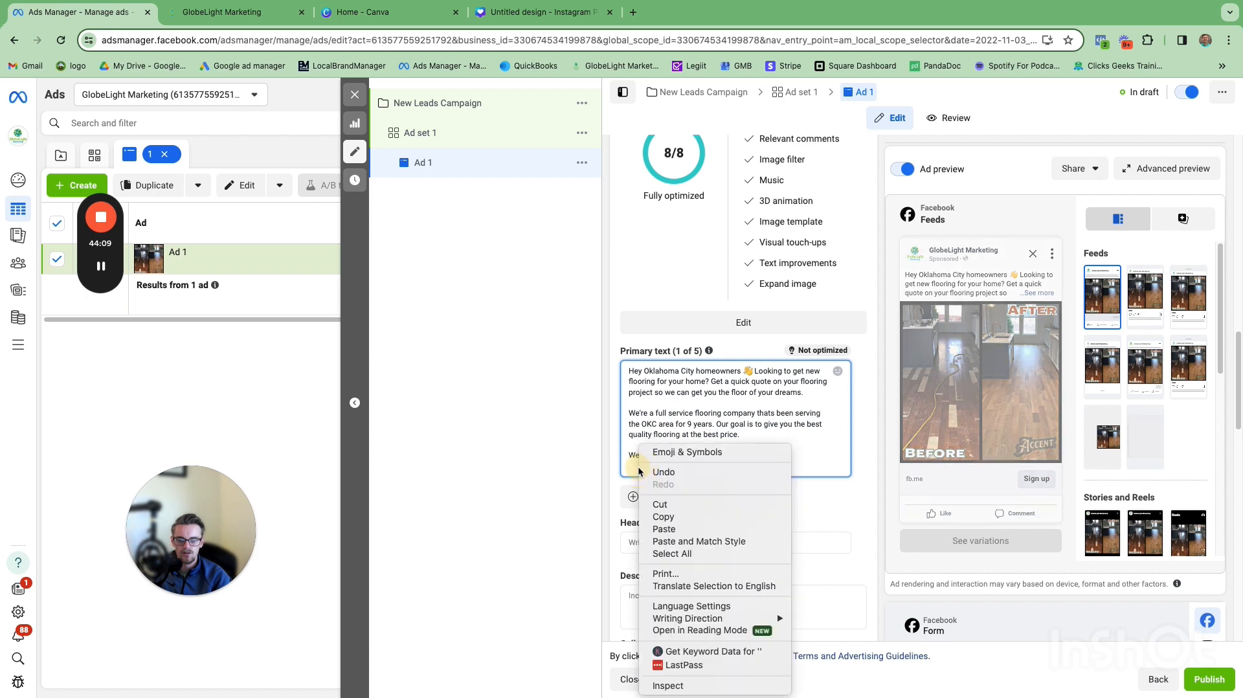
{"action": "left_click", "coordinate": [660, 455]}
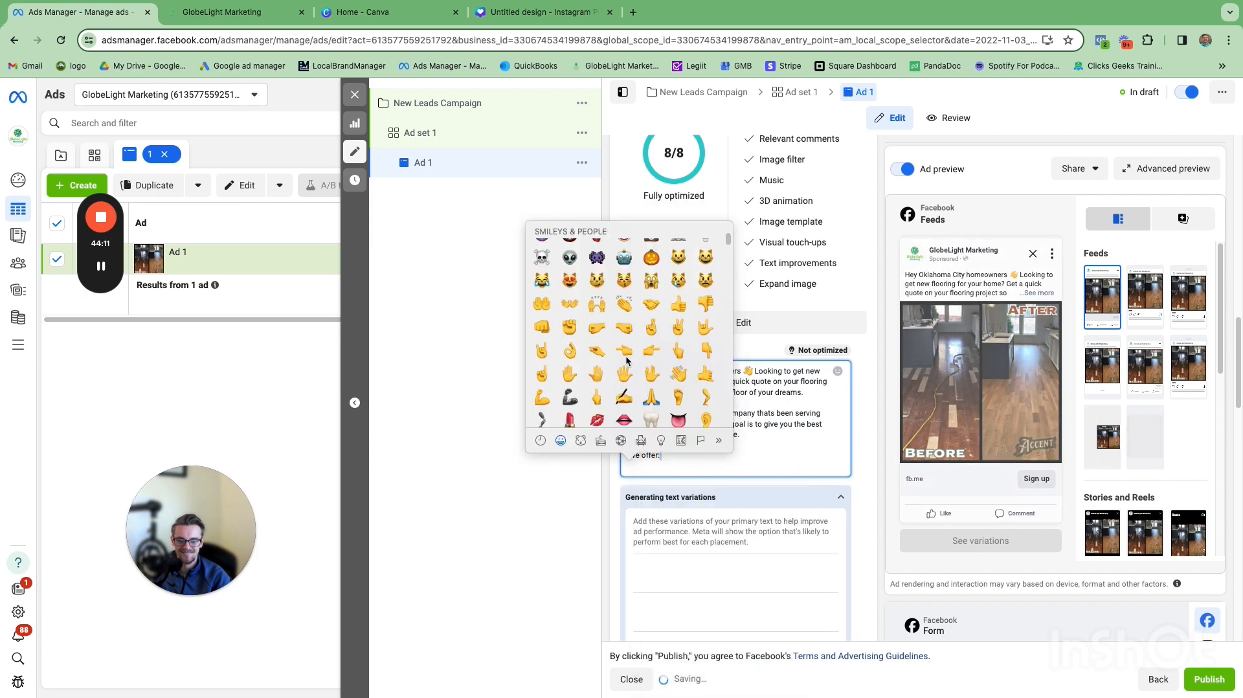
{"action": "scroll", "coordinate": [651, 353], "scroll_direction": "down", "scroll_amount": 10}
{"action": "scroll", "coordinate": [650, 353], "scroll_direction": "down", "scroll_amount": 20}
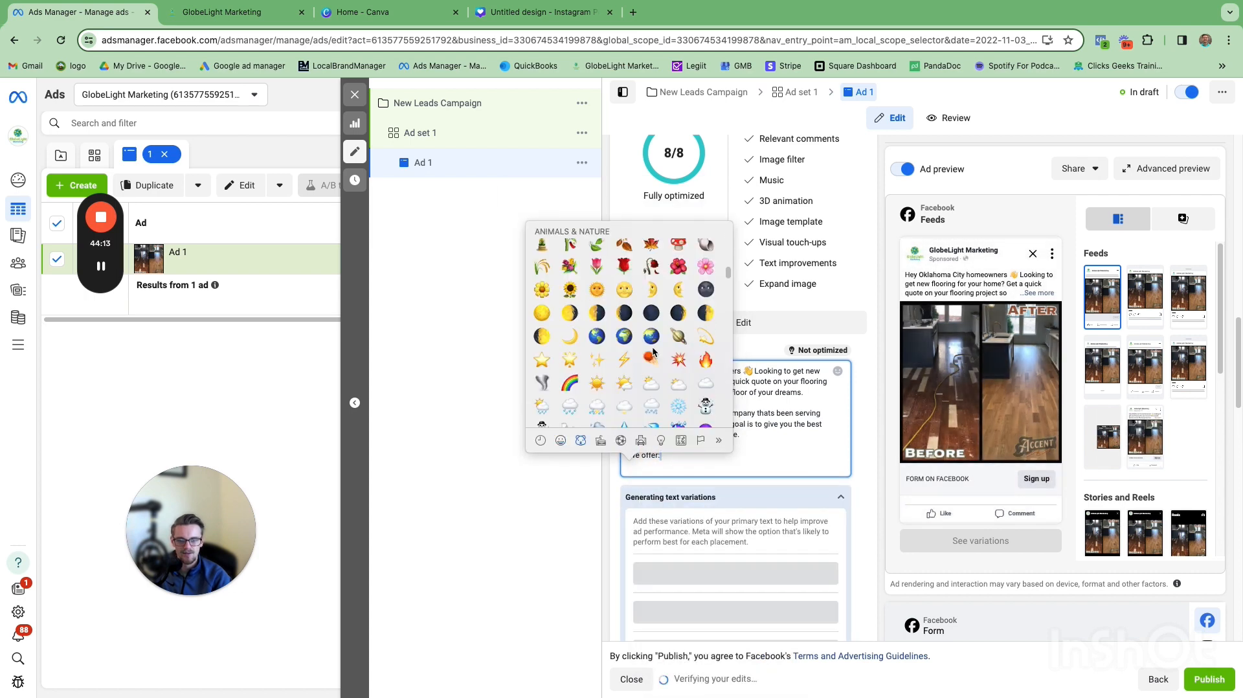
{"action": "scroll", "coordinate": [653, 351], "scroll_direction": "down", "scroll_amount": 20}
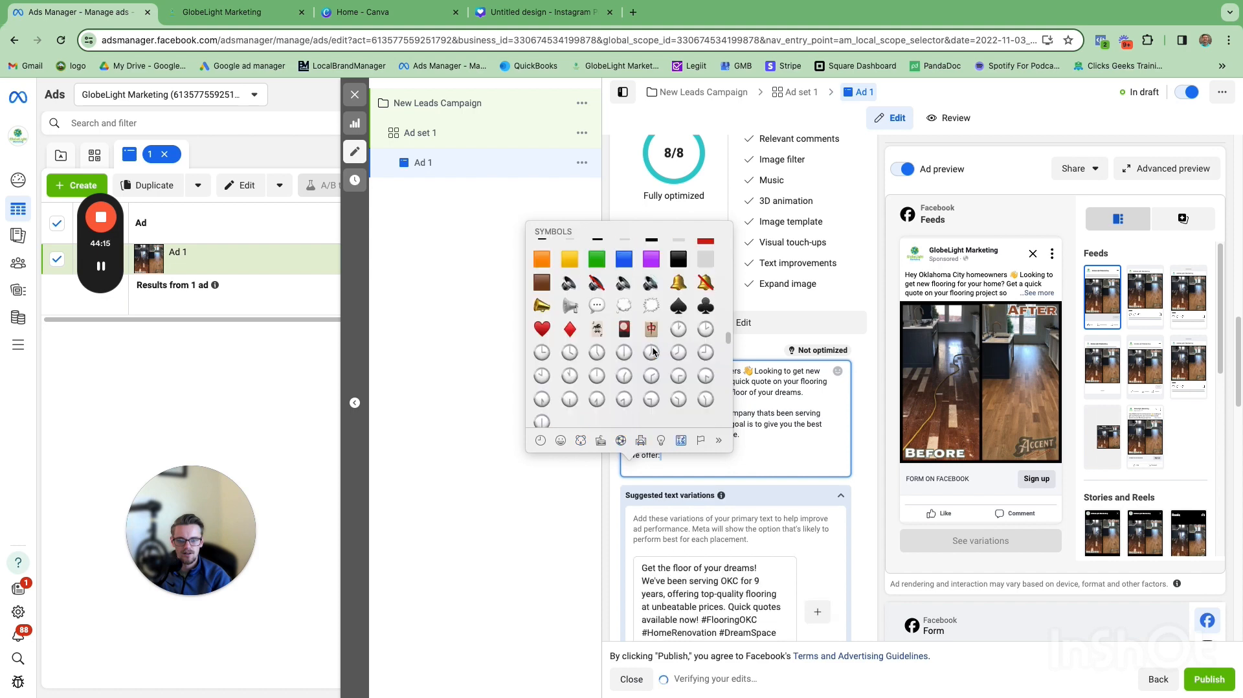
{"action": "scroll", "coordinate": [652, 352], "scroll_direction": "down", "scroll_amount": 5}
{"action": "scroll", "coordinate": [667, 356], "scroll_direction": "up", "scroll_amount": 5}
{"action": "scroll", "coordinate": [679, 360], "scroll_direction": "down", "scroll_amount": 5}
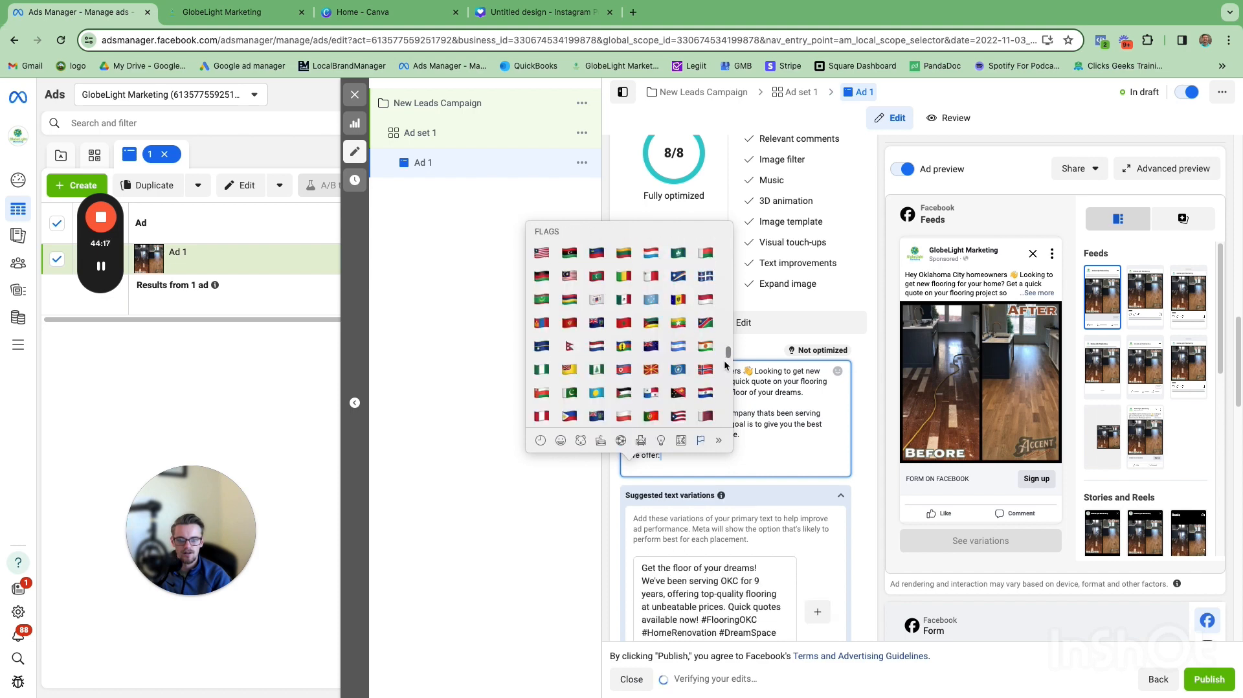
{"action": "scroll", "coordinate": [693, 363], "scroll_direction": "up", "scroll_amount": 3}
{"action": "scroll", "coordinate": [693, 358], "scroll_direction": "up", "scroll_amount": 10}
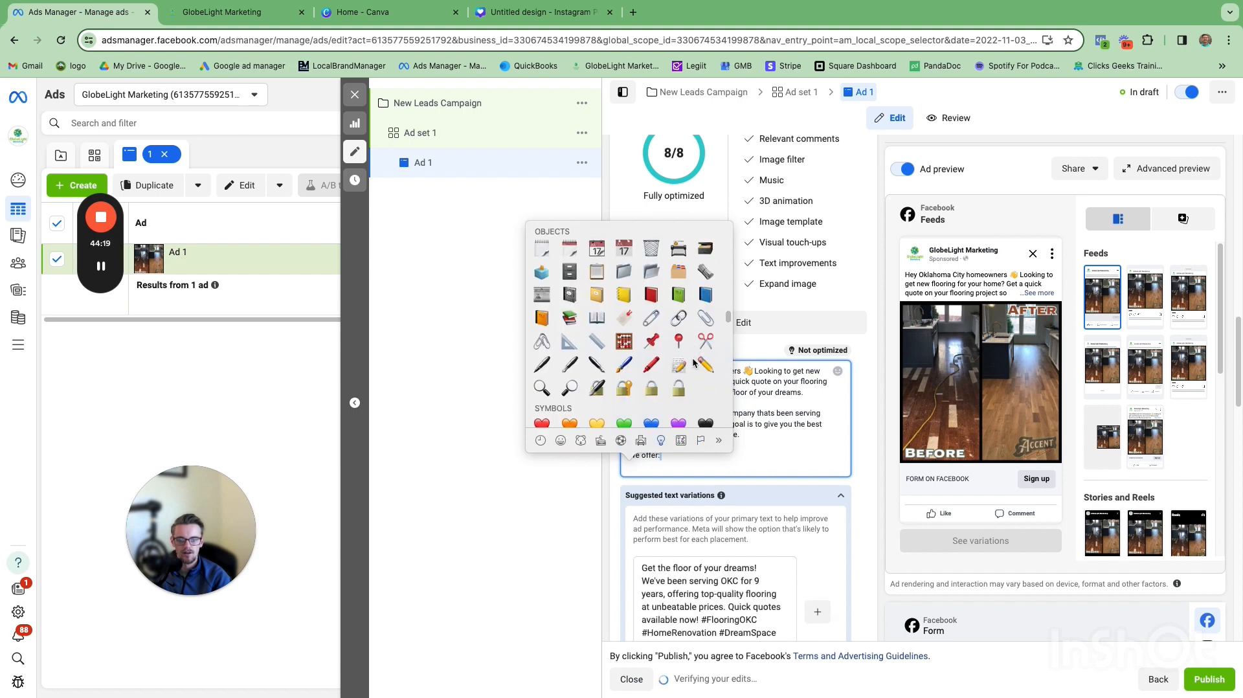
{"action": "scroll", "coordinate": [677, 360], "scroll_direction": "down", "scroll_amount": 4}
{"action": "scroll", "coordinate": [677, 360], "scroll_direction": "up", "scroll_amount": 1}
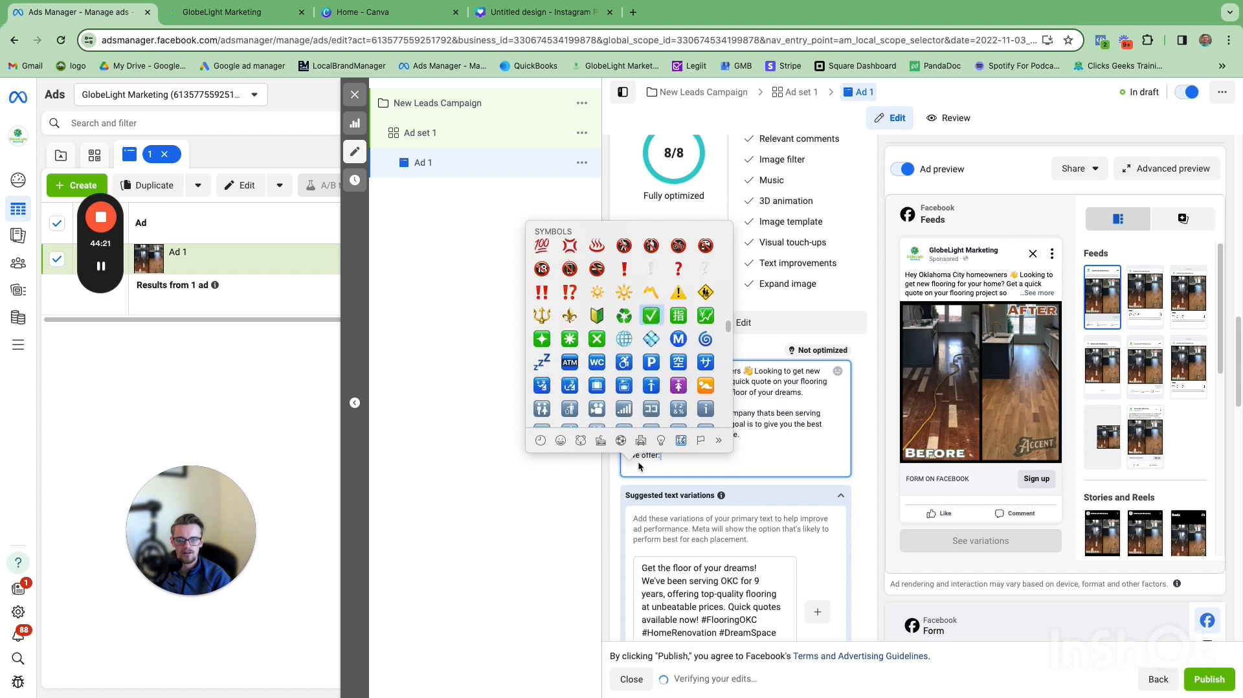
{"action": "left_click", "coordinate": [661, 458]}
{"action": "left_click", "coordinate": [659, 457]}
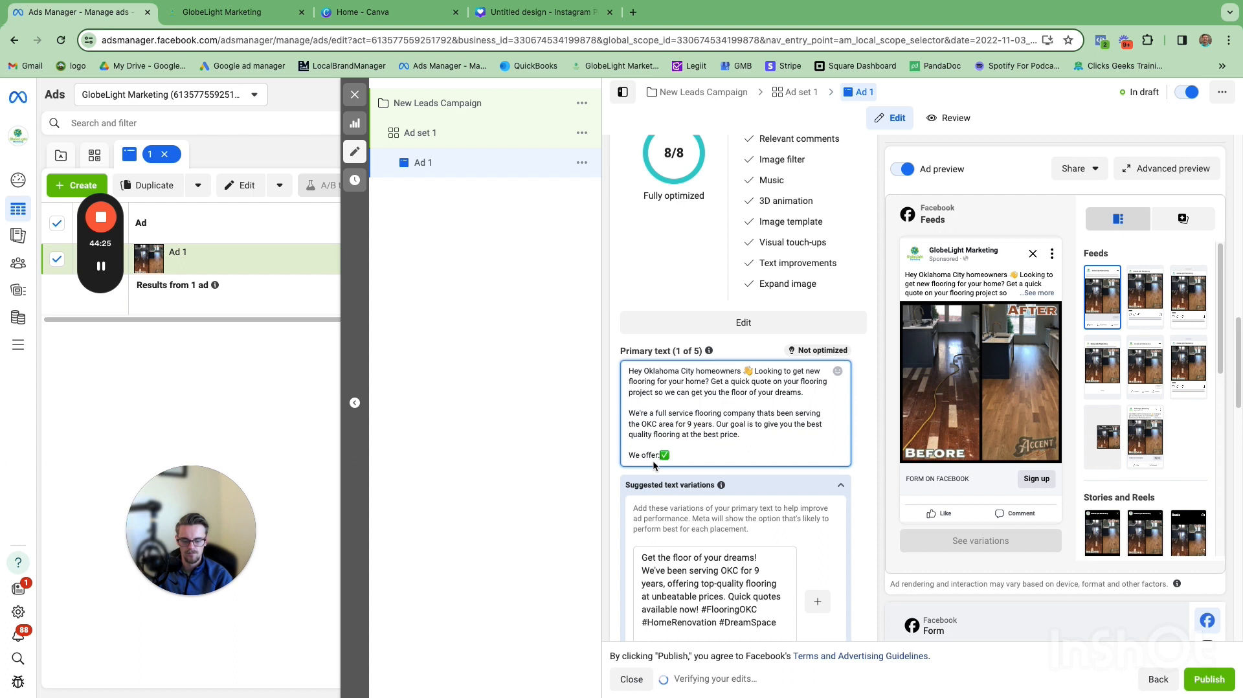
{"action": "key", "text": "Return"}
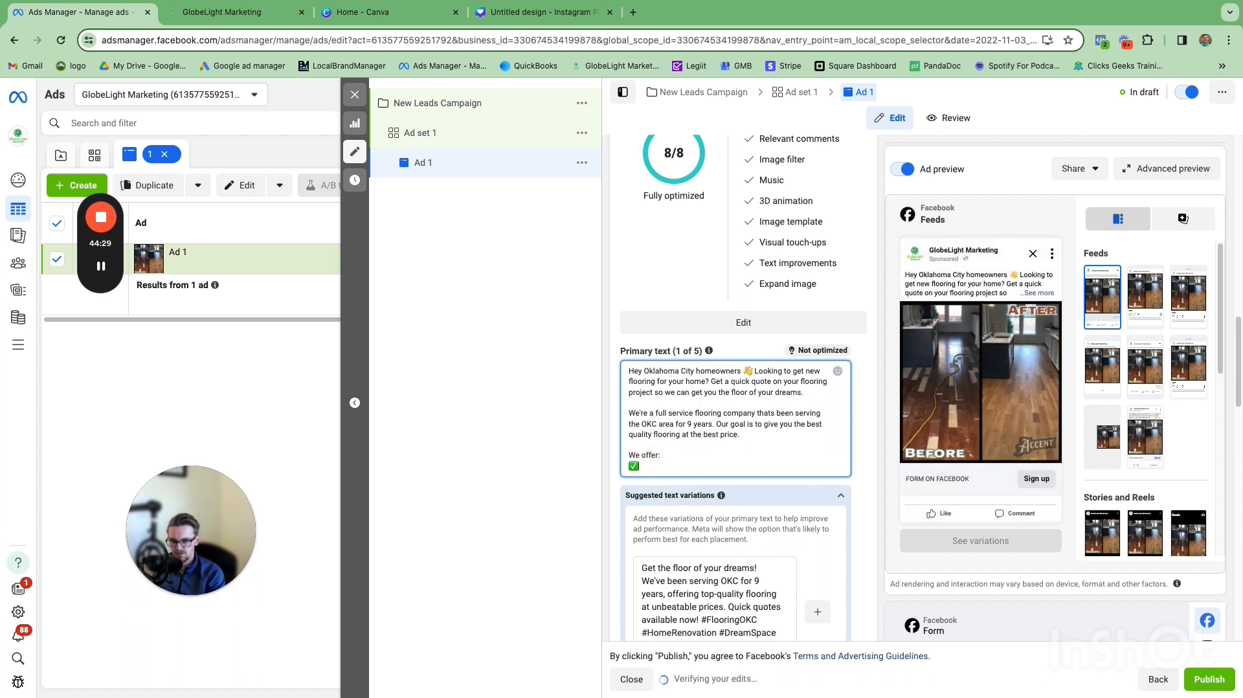
{"action": "type", "text": "Carpet"}
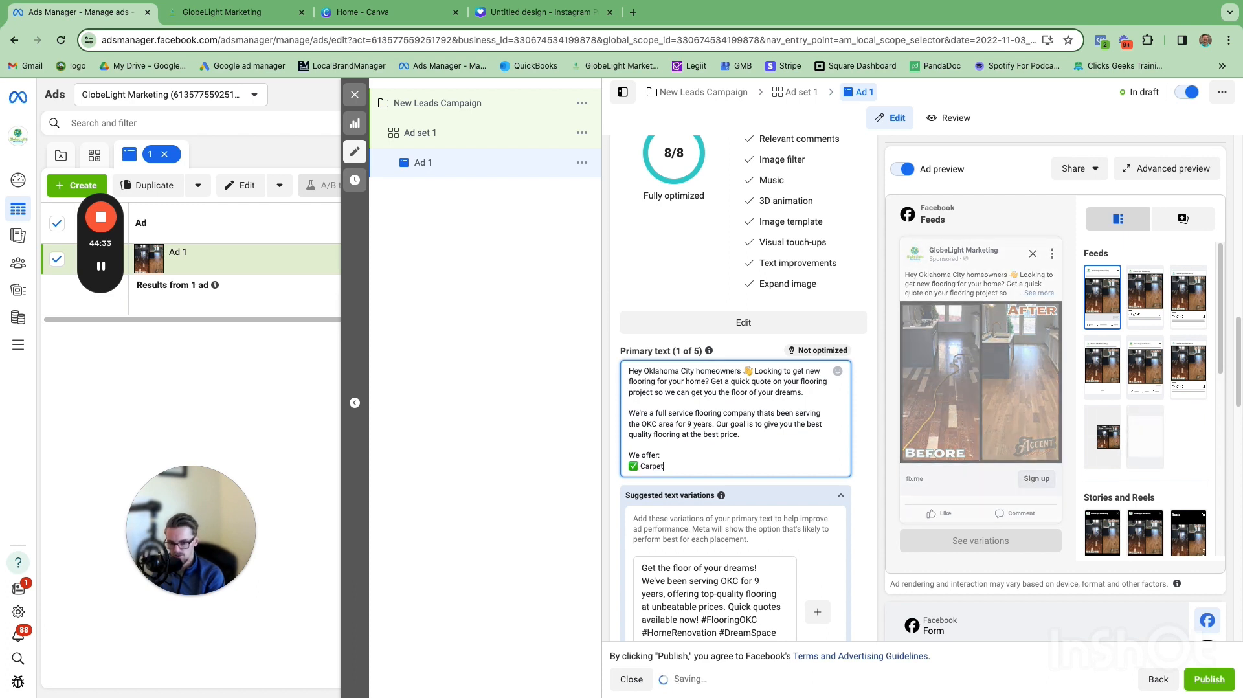
Step: Add a second list item with the same check mark emoji followed by 'Hardwood', then start a new line
{"action": "key", "text": "Return"}
{"action": "left_click", "coordinate": [632, 467]}
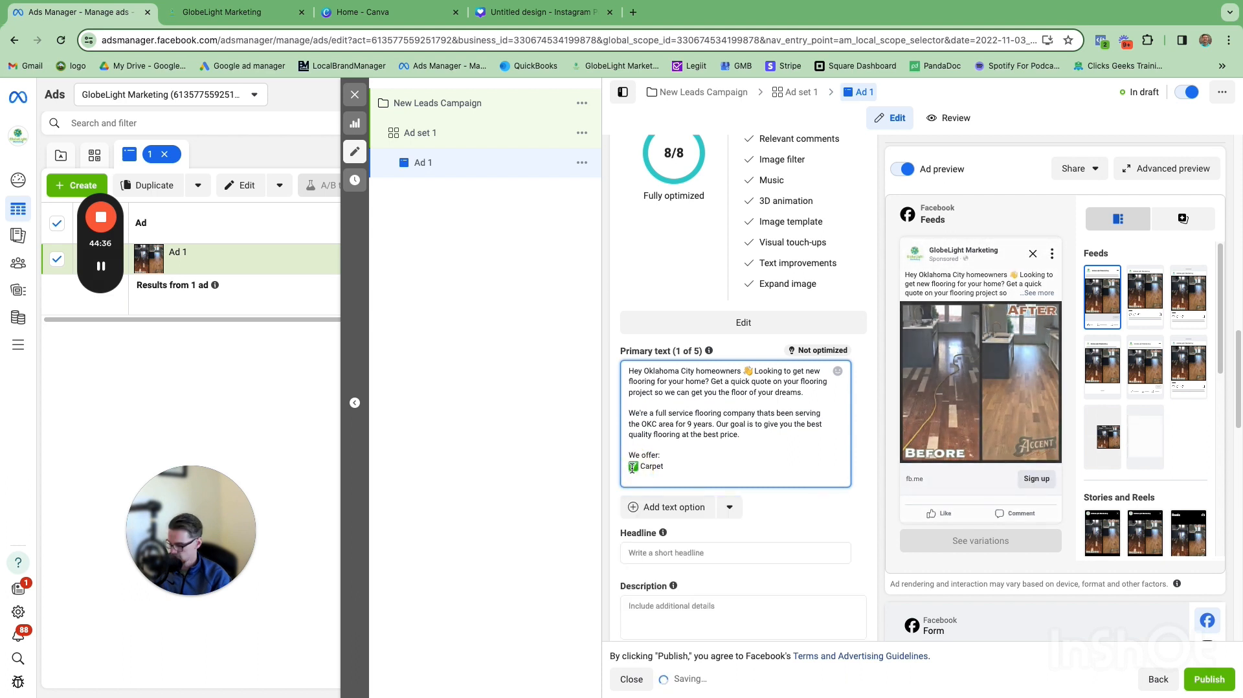
{"action": "left_click", "coordinate": [640, 478]}
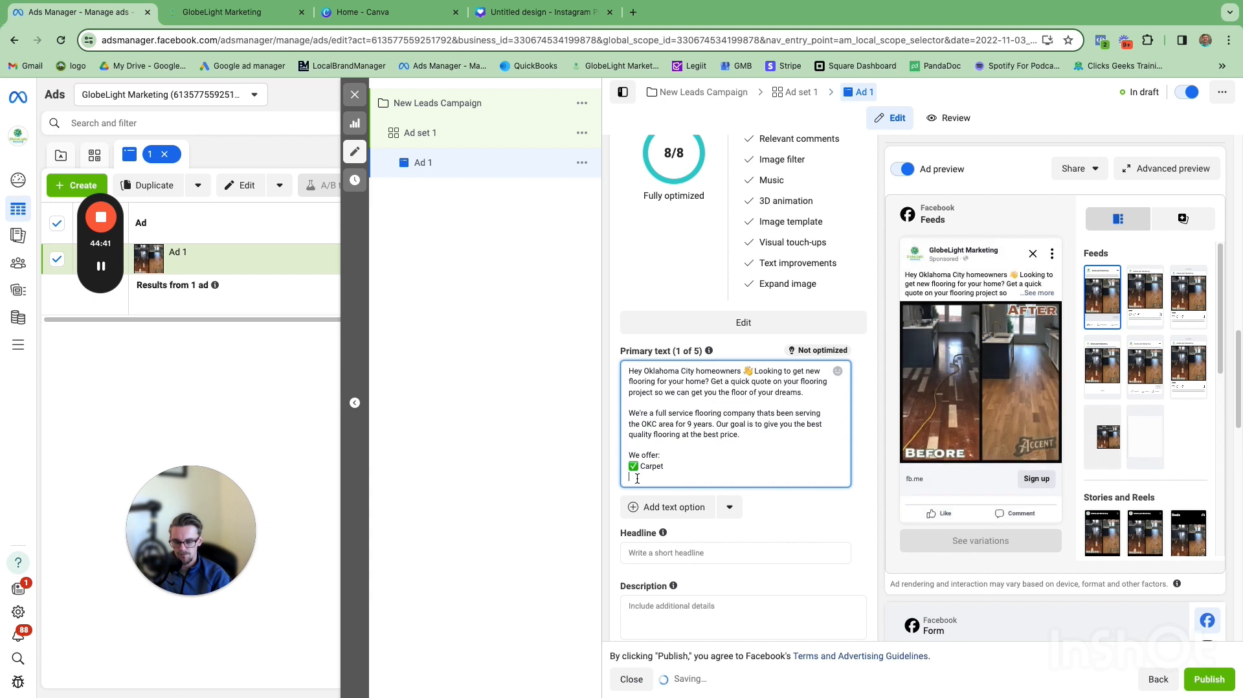
{"action": "type", "text": "✅"}
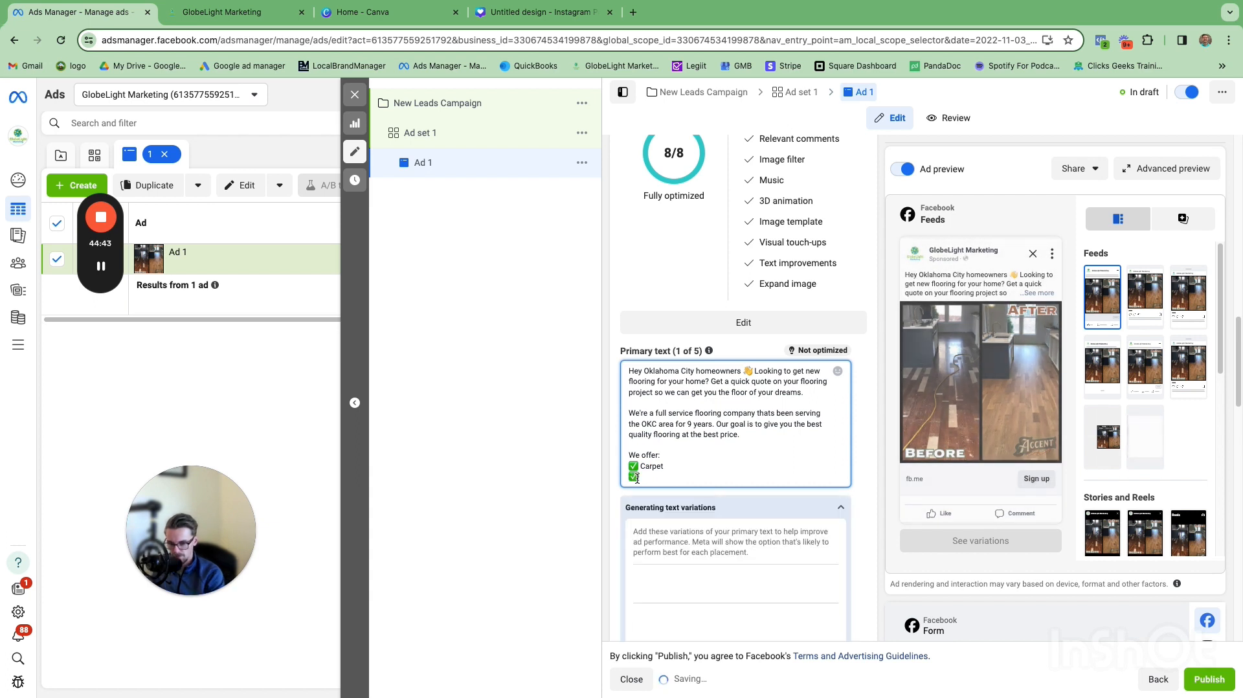
{"action": "type", "text": "Hardwood"}
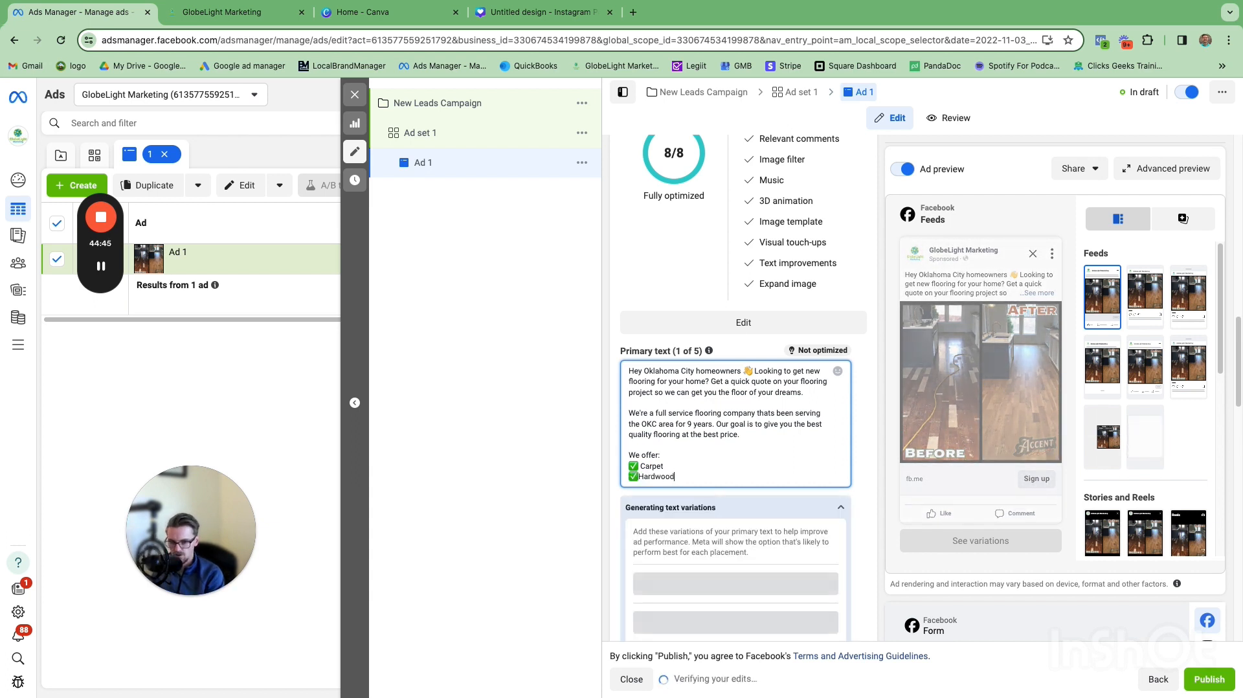
{"action": "left_click", "coordinate": [637, 479]}
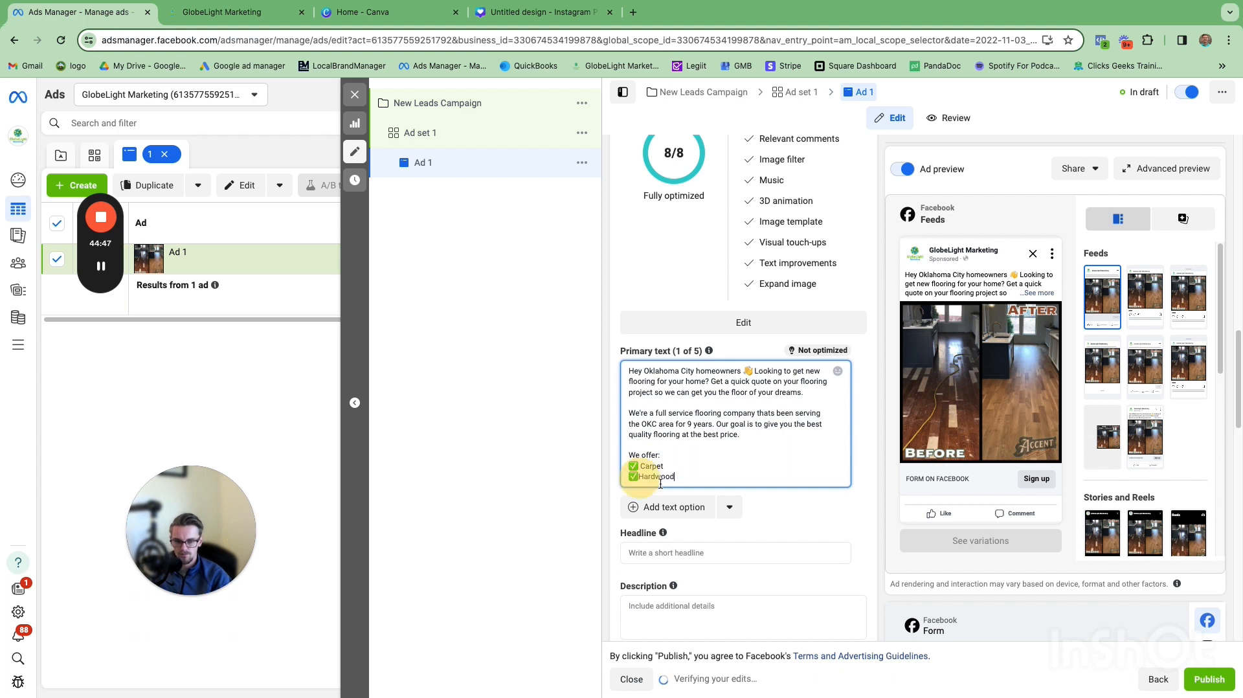
{"action": "left_click", "coordinate": [699, 478]}
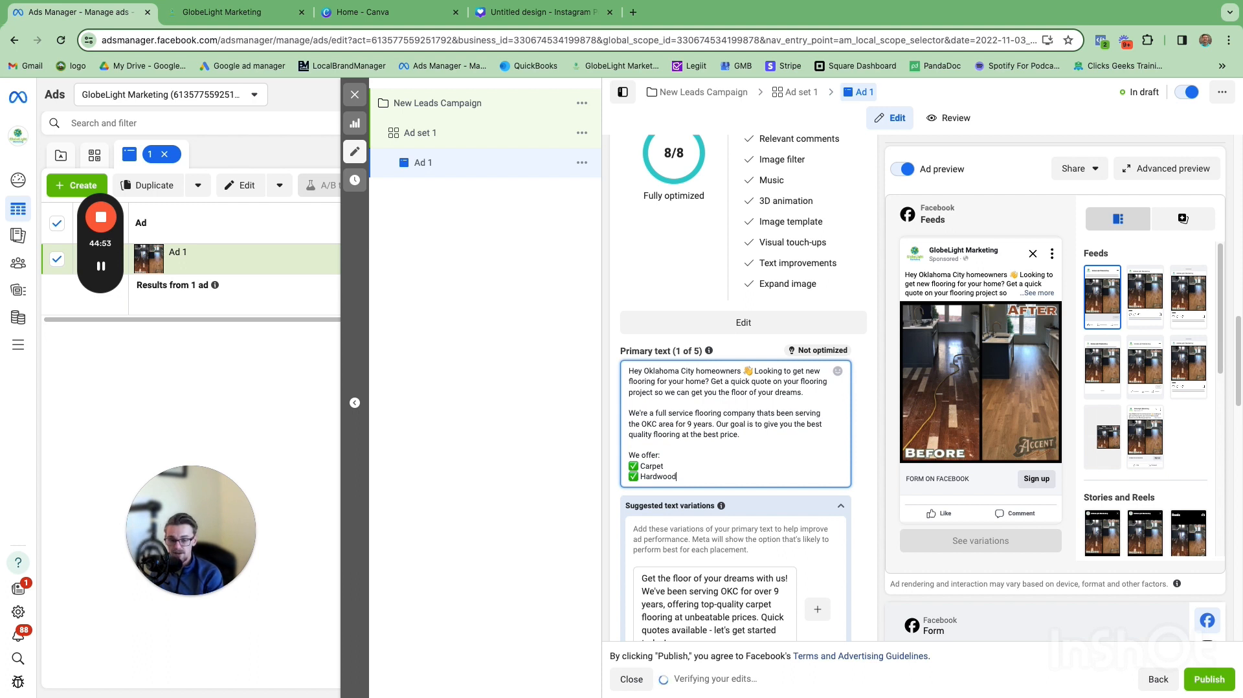
{"action": "key", "text": "Return"}
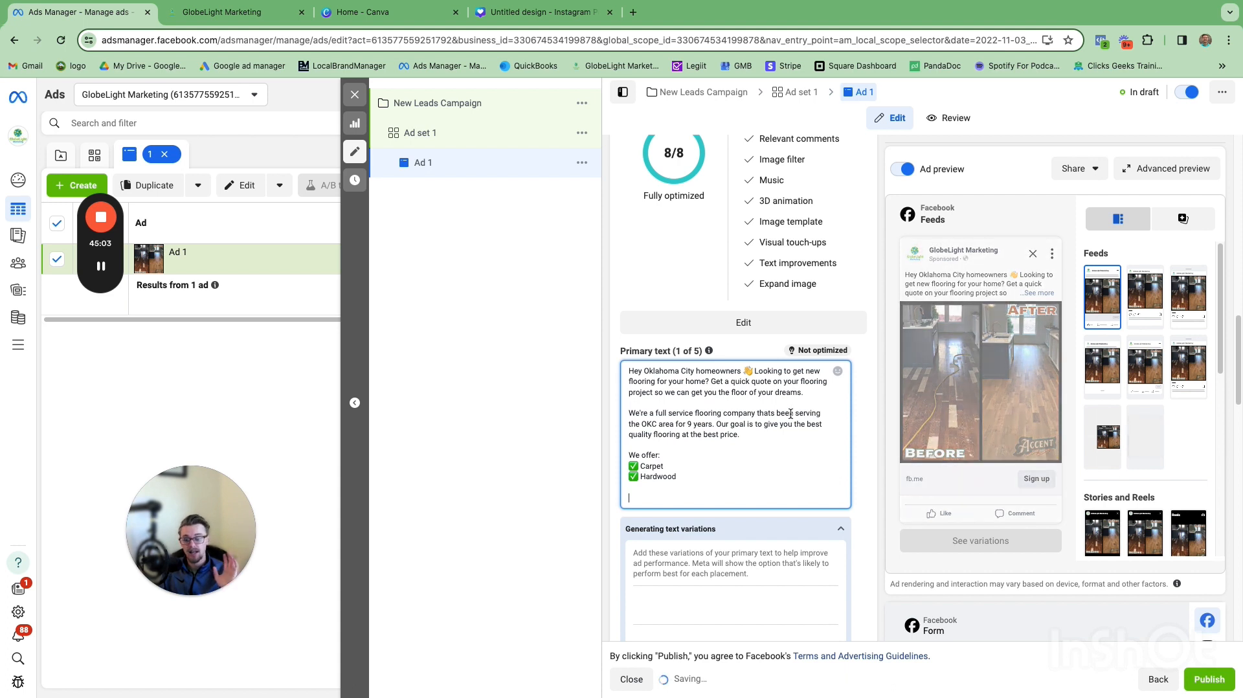
Step: Change the first sentence to read 'Get a quick & free quote on your flooring project'
{"action": "left_click", "coordinate": [752, 383]}
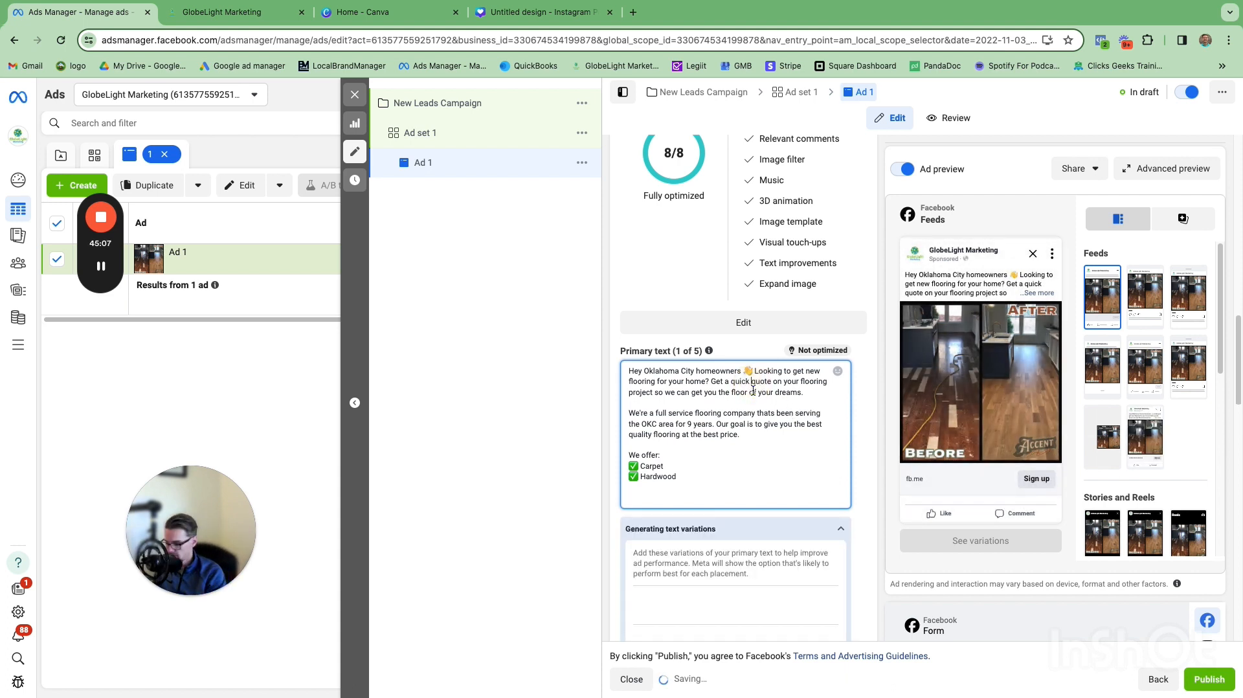
{"action": "type", "text": "& free"}
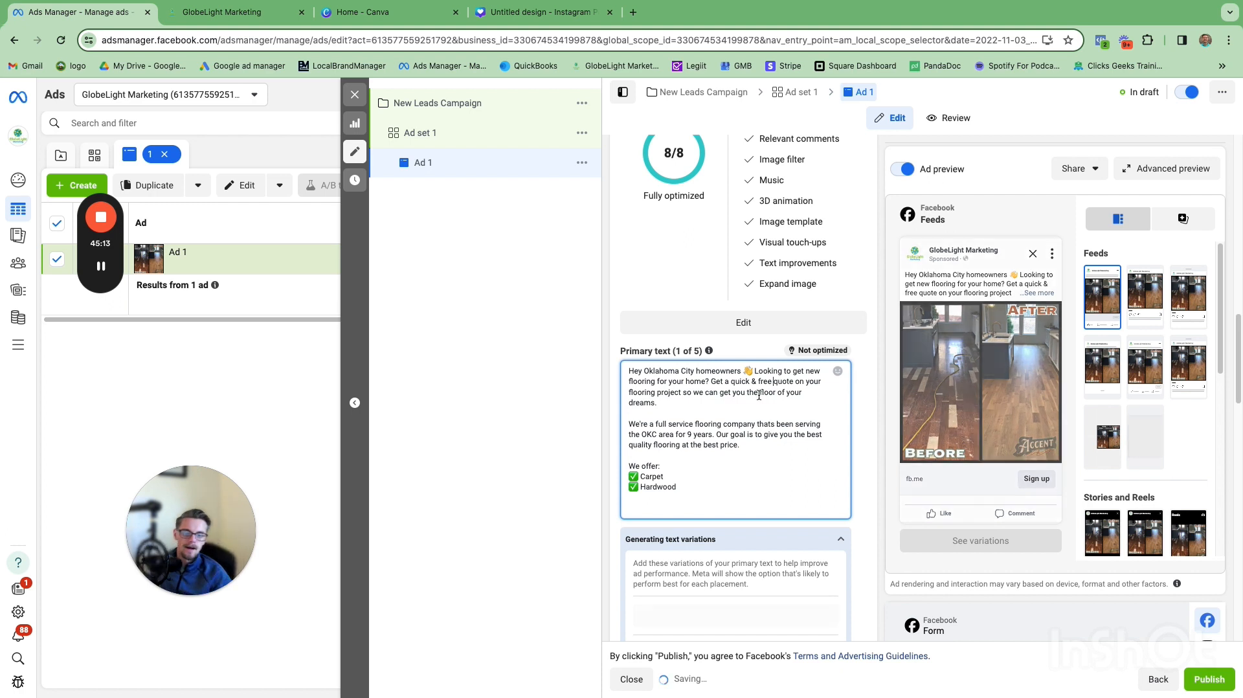
Step: Add a closing line 'So if you would like to get a quick and free quote on your project, click 'learn more' below.'
{"action": "left_click", "coordinate": [664, 504]}
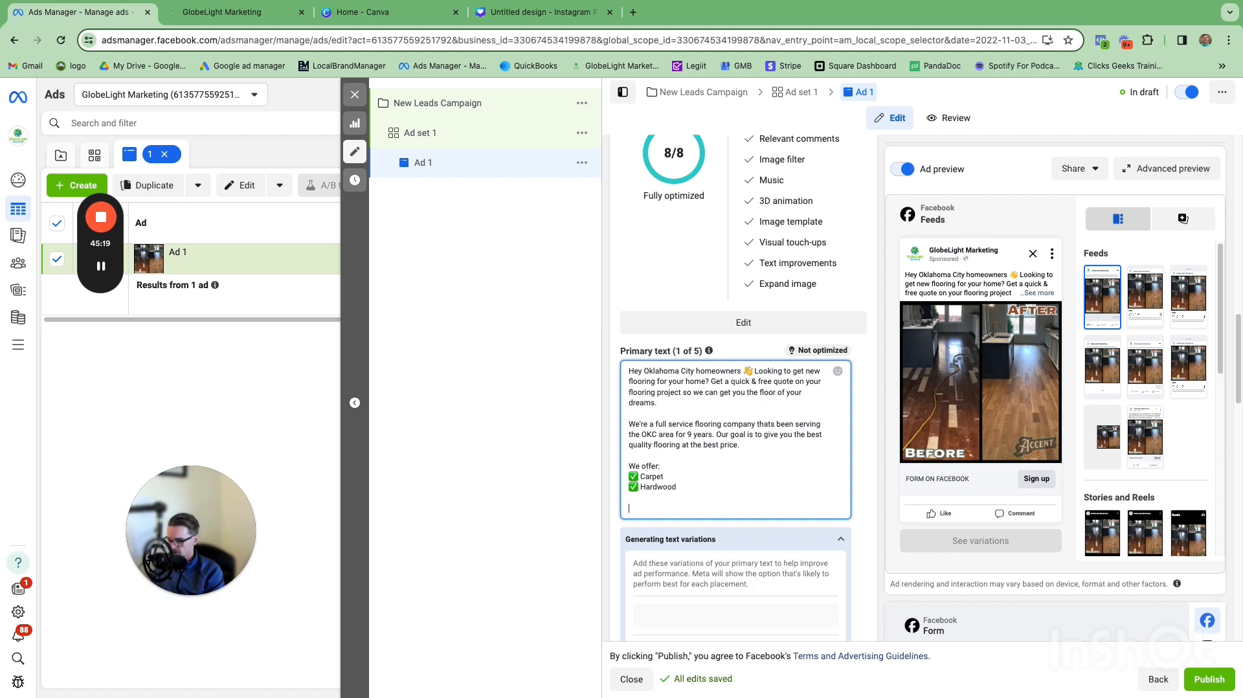
{"action": "type", "text": "So if yu"}
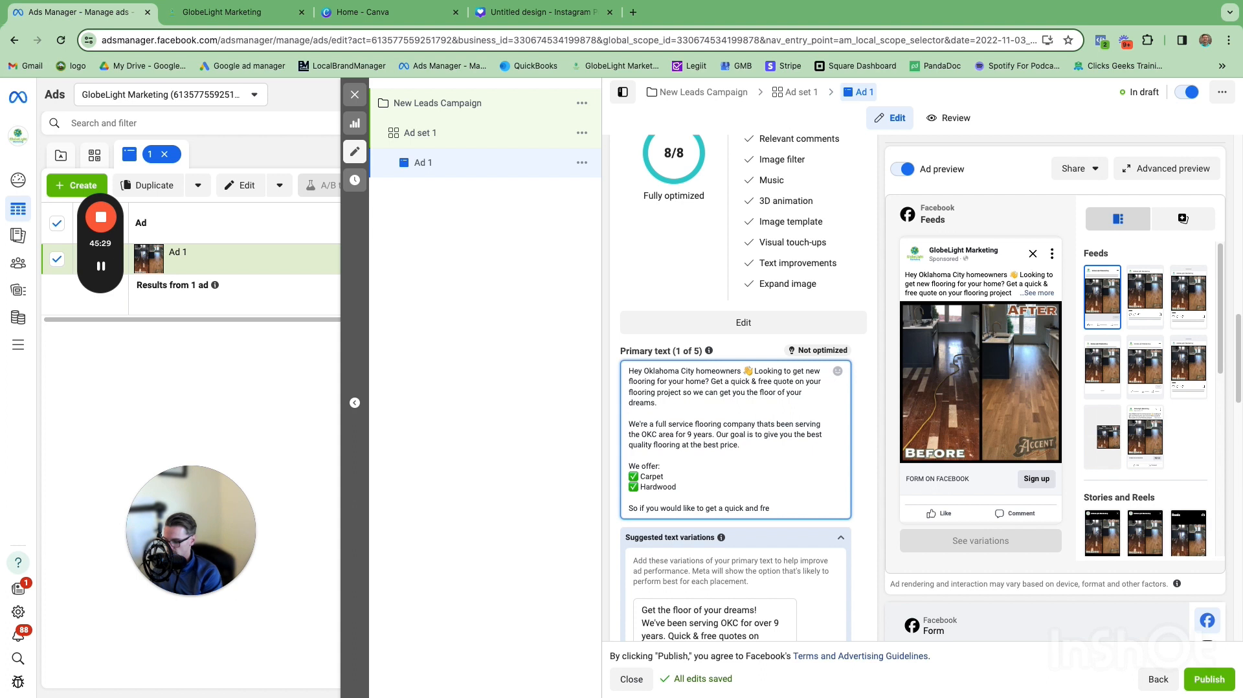
{"action": "type", "text": "e quote on your"}
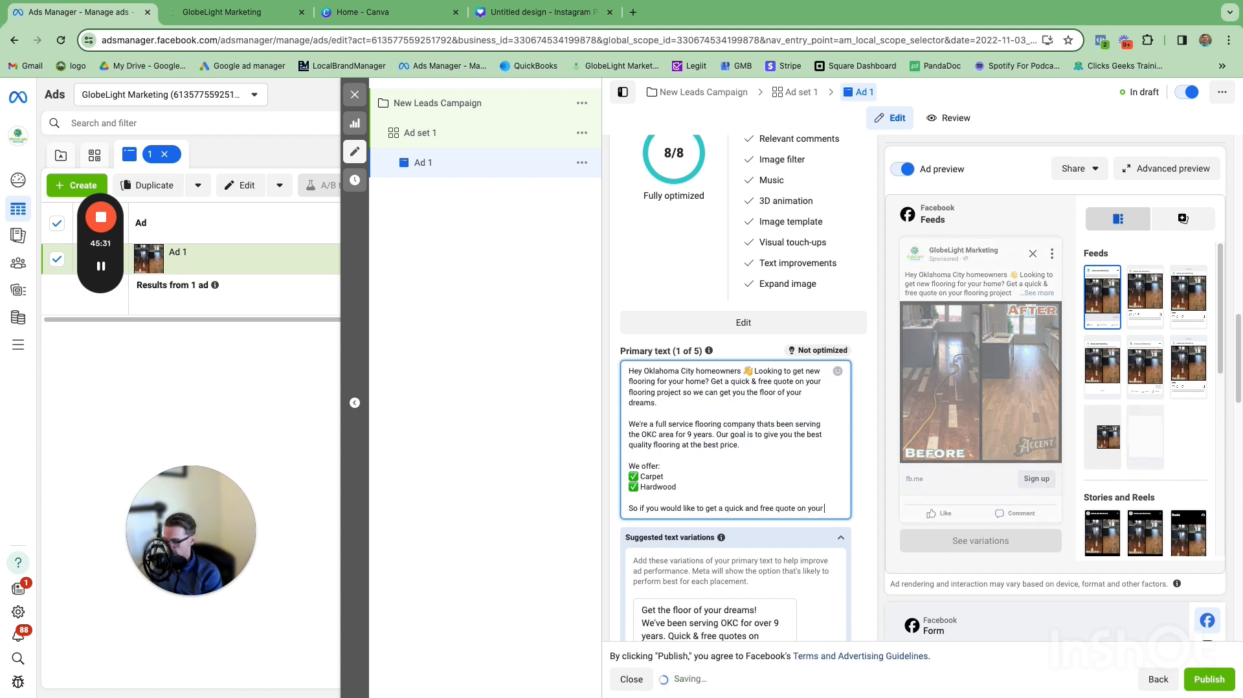
{"action": "type", "text": " project, cl"}
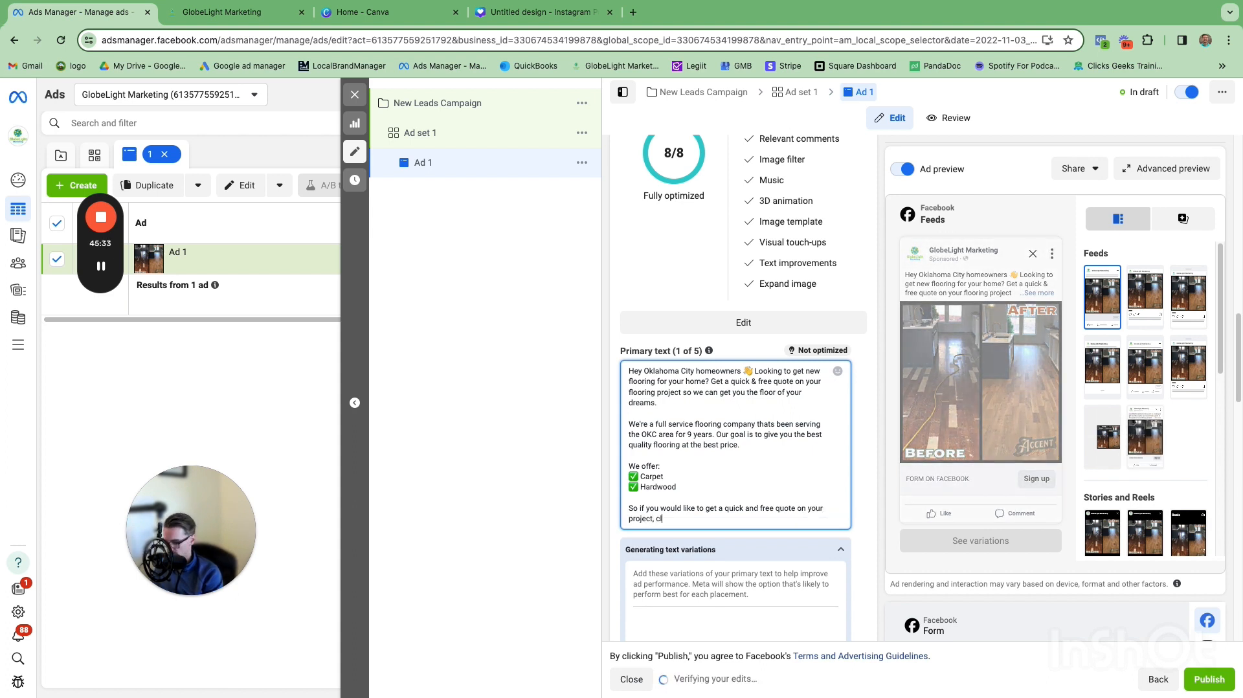
{"action": "type", "text": "ikc"}
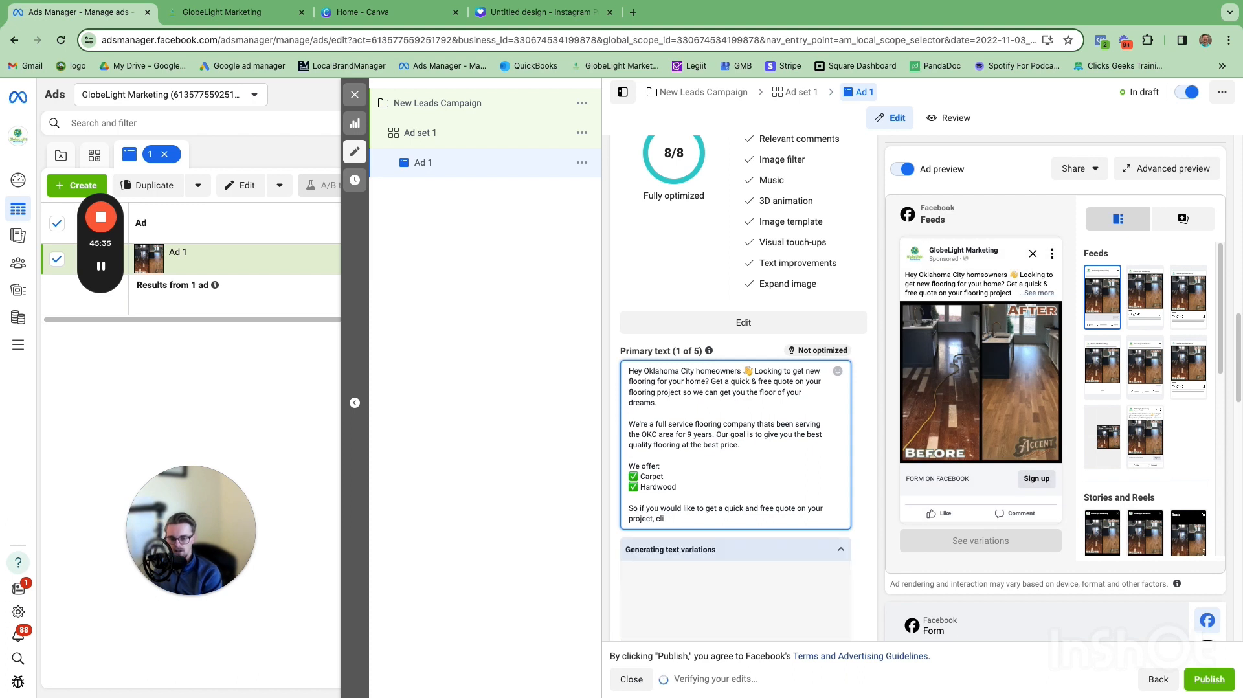
{"action": "key", "text": "BackSpace"}
{"action": "key", "text": "BackSpace"}
{"action": "type", "text": "ck"}
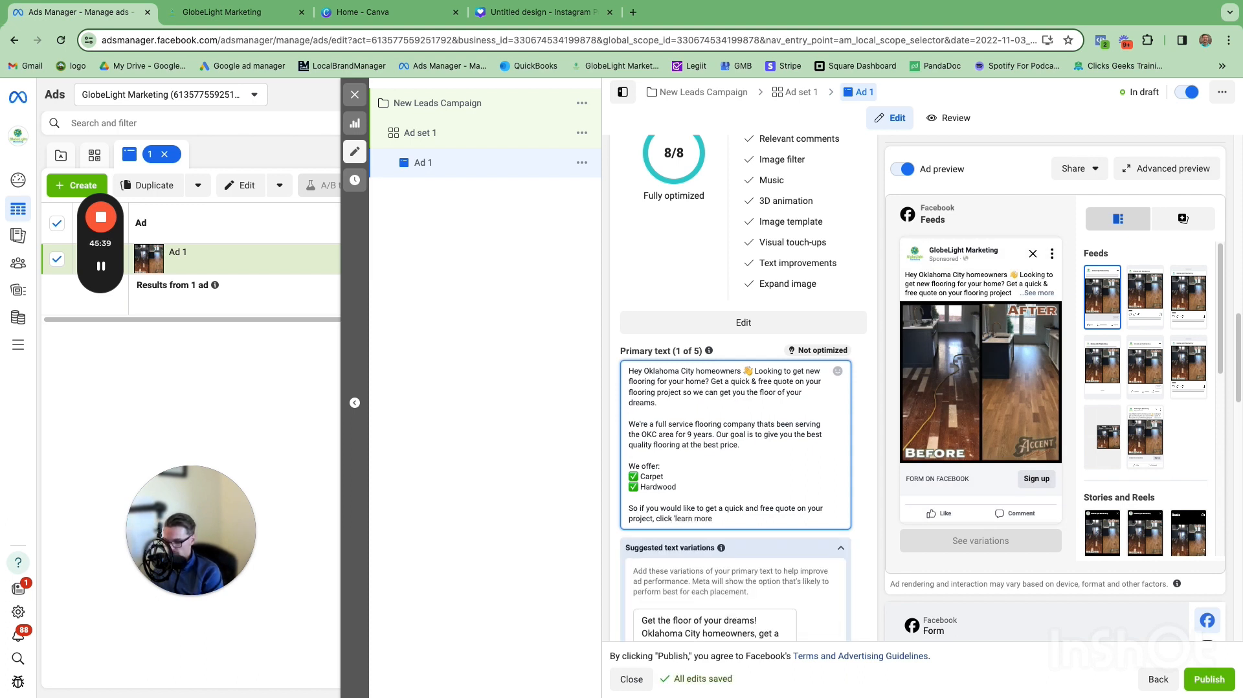
{"action": "type", "text": " 'learn more' below."}
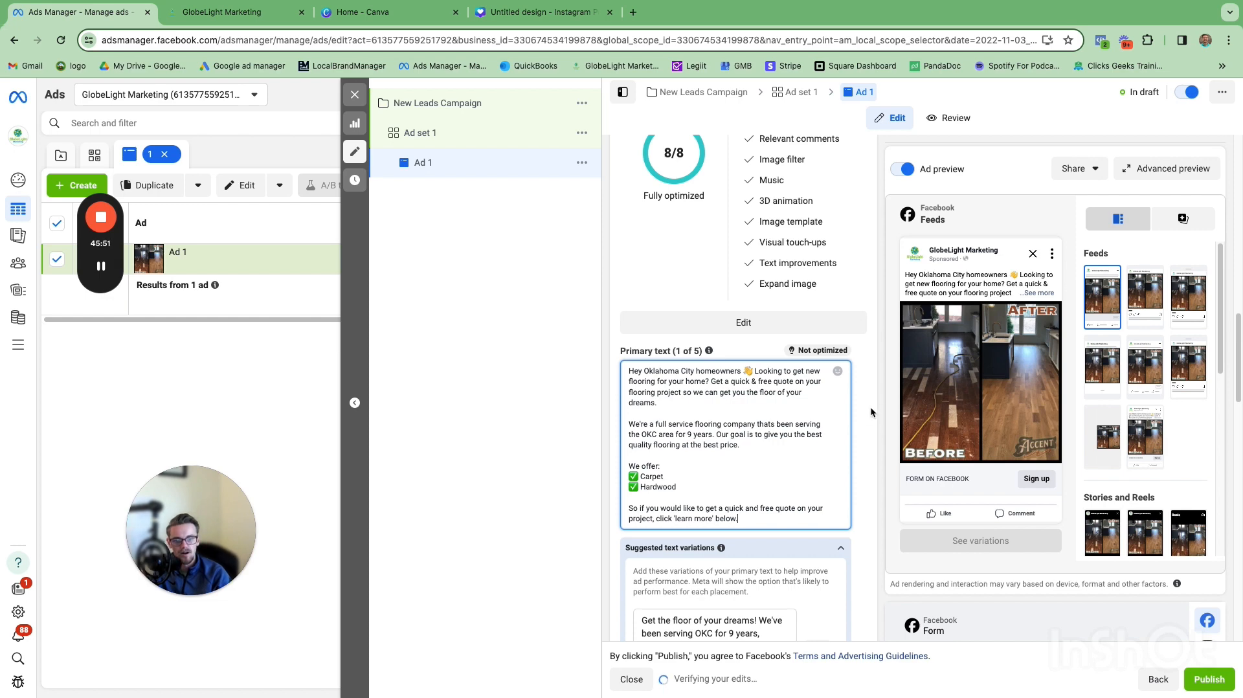
Step: Enter the ad headline 'Get a quick + free quote on all types of flooring'
{"action": "scroll", "coordinate": [862, 448], "scroll_direction": "down", "scroll_amount": 6}
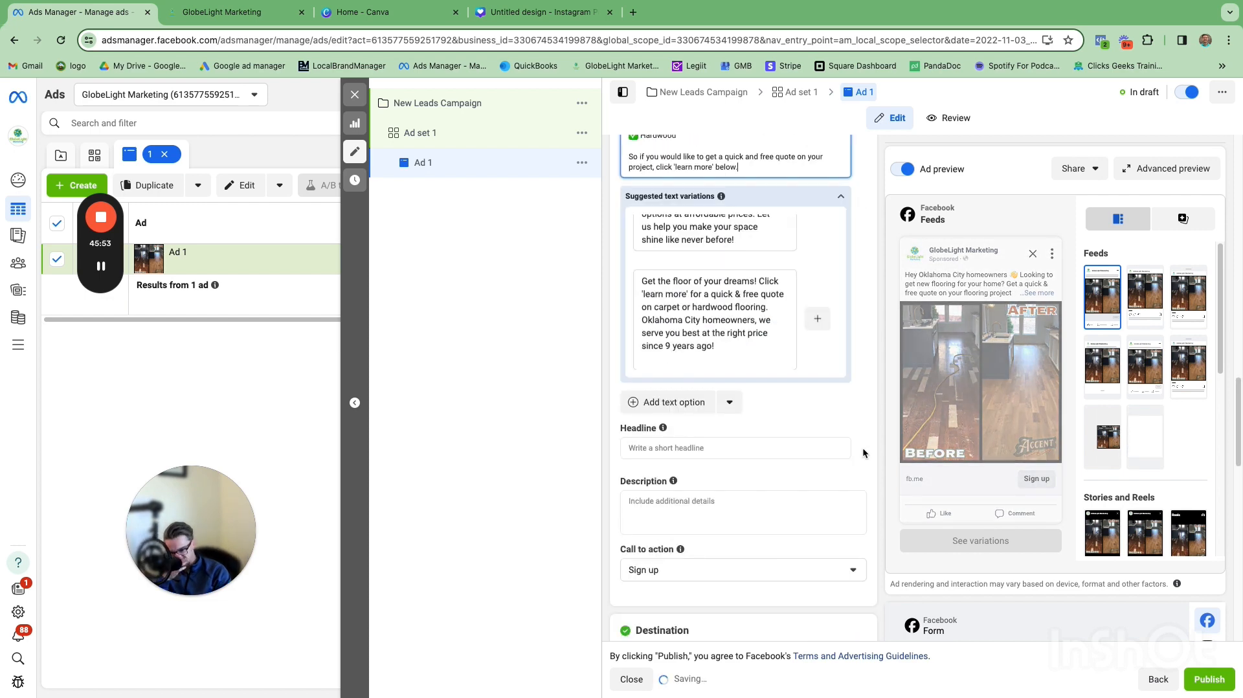
{"action": "left_click", "coordinate": [723, 385]}
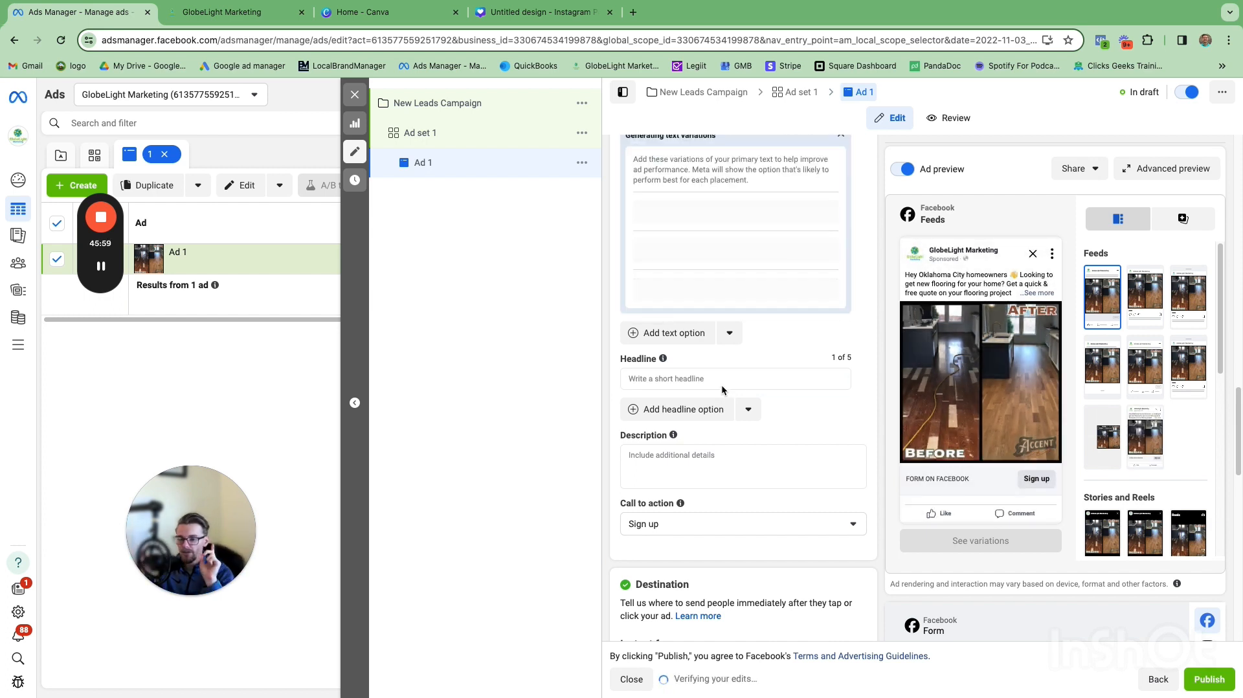
{"action": "left_click", "coordinate": [716, 382]}
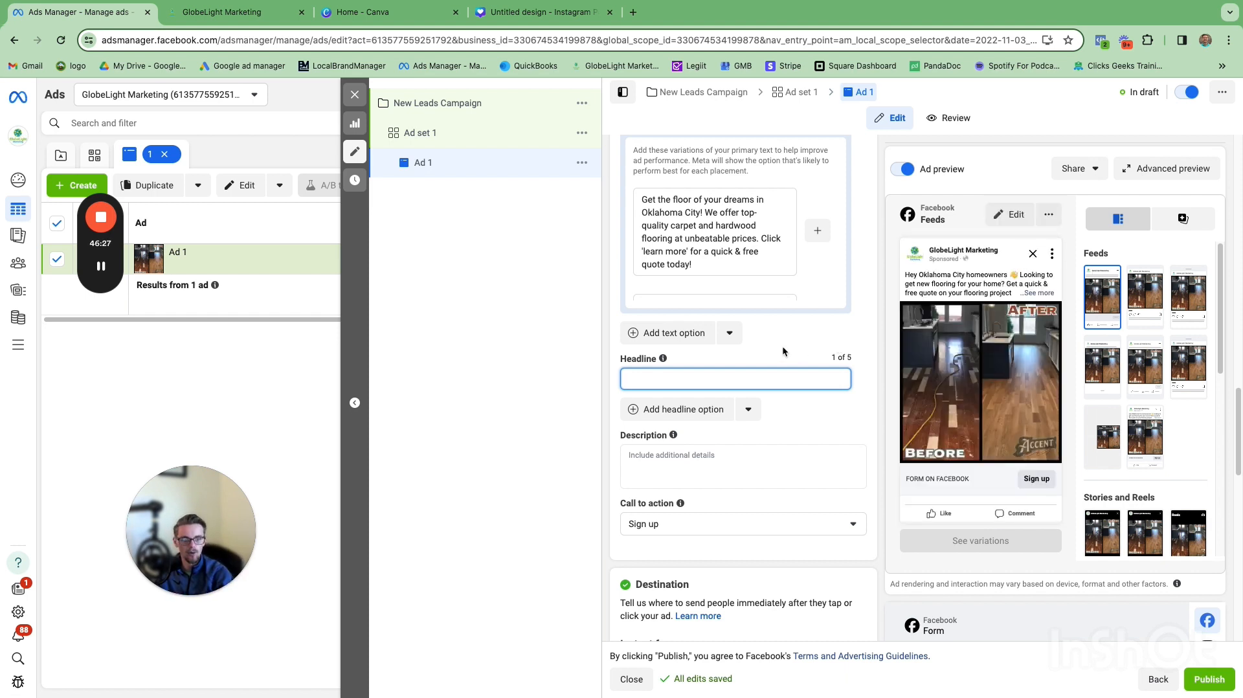
{"action": "left_click", "coordinate": [676, 374]}
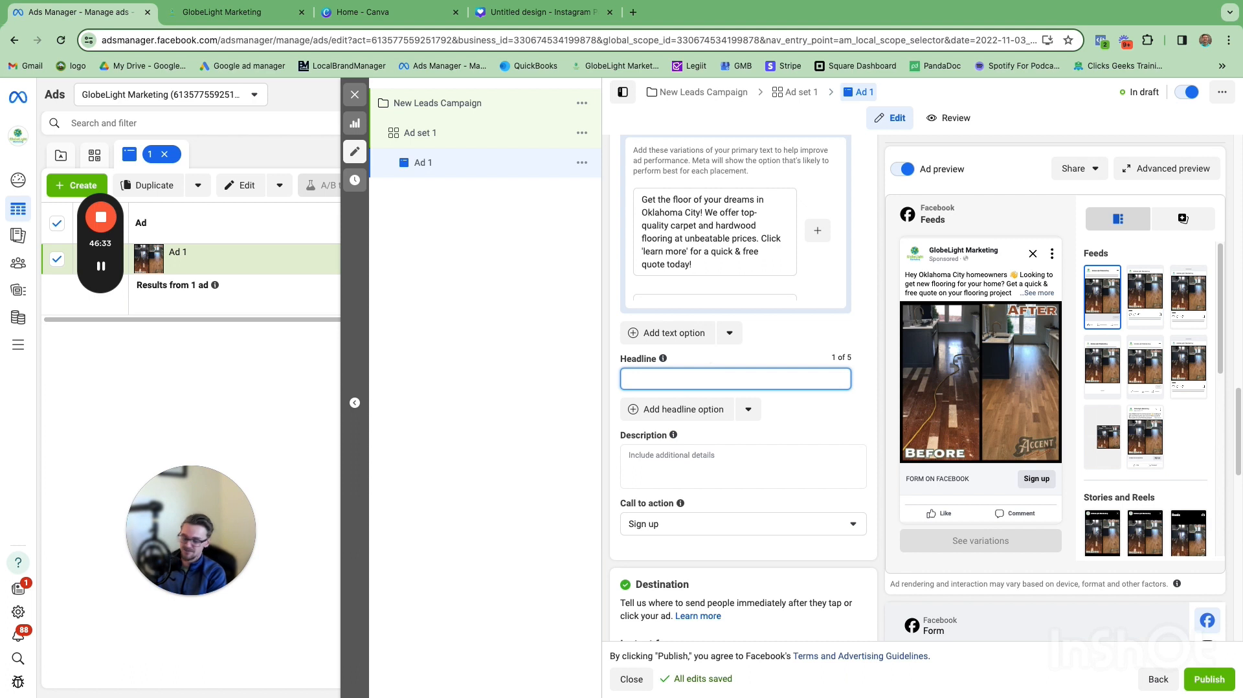
{"action": "type", "text": "Get a quick"}
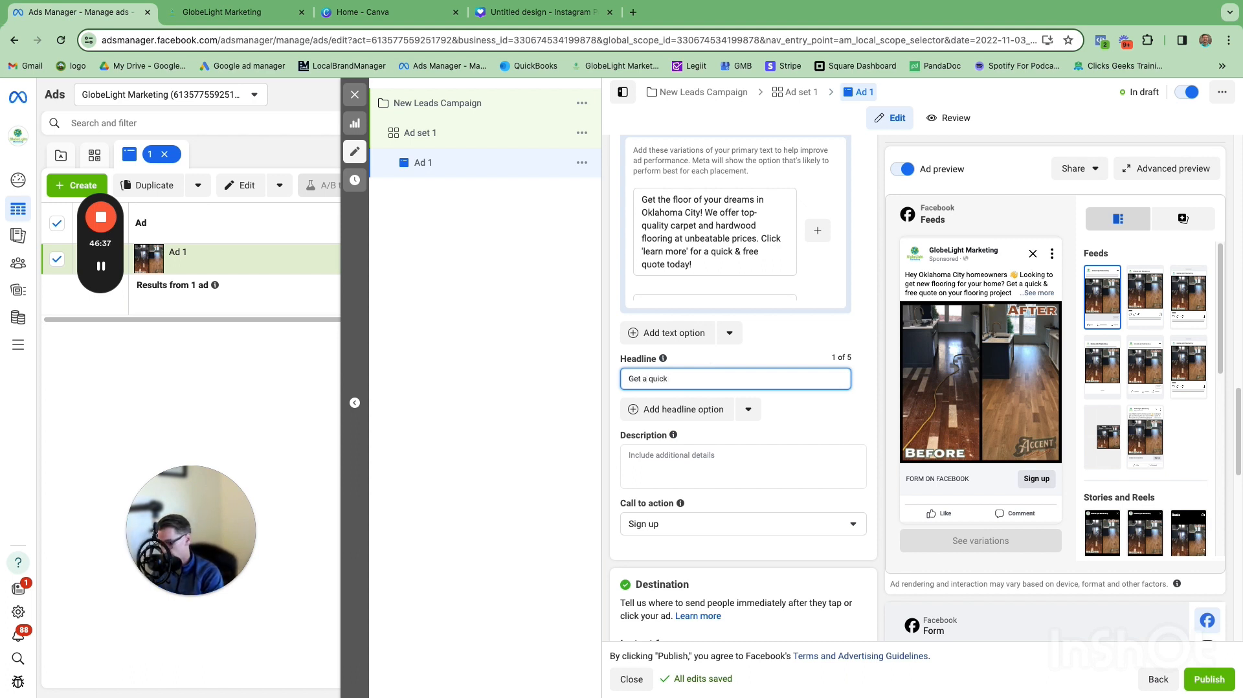
{"action": "type", "text": " + F"}
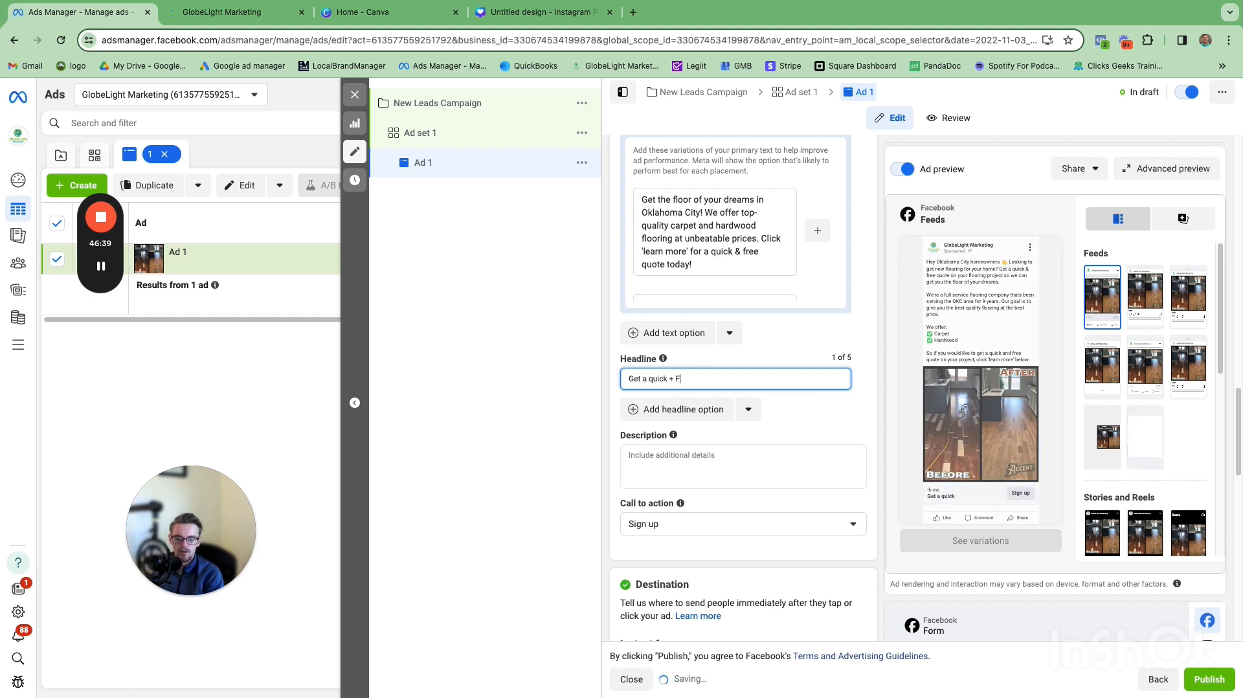
{"action": "type", "text": "ree quote "}
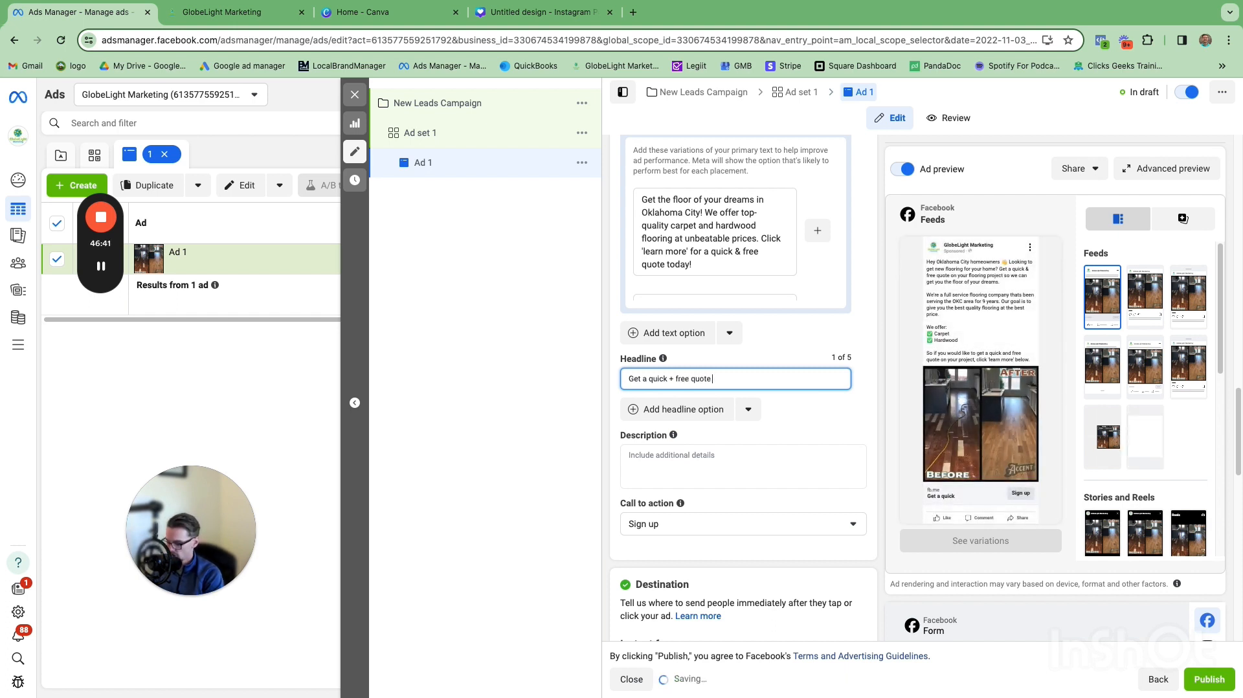
{"action": "type", "text": "on all types"}
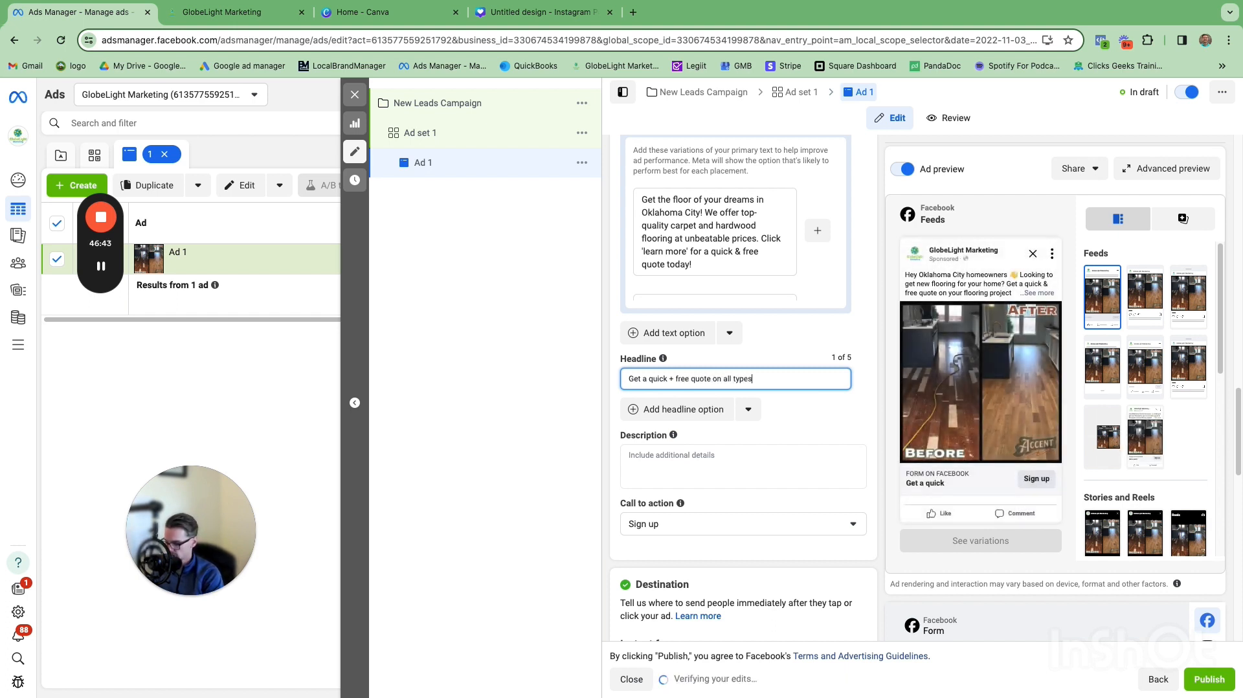
{"action": "type", "text": " of flooring"}
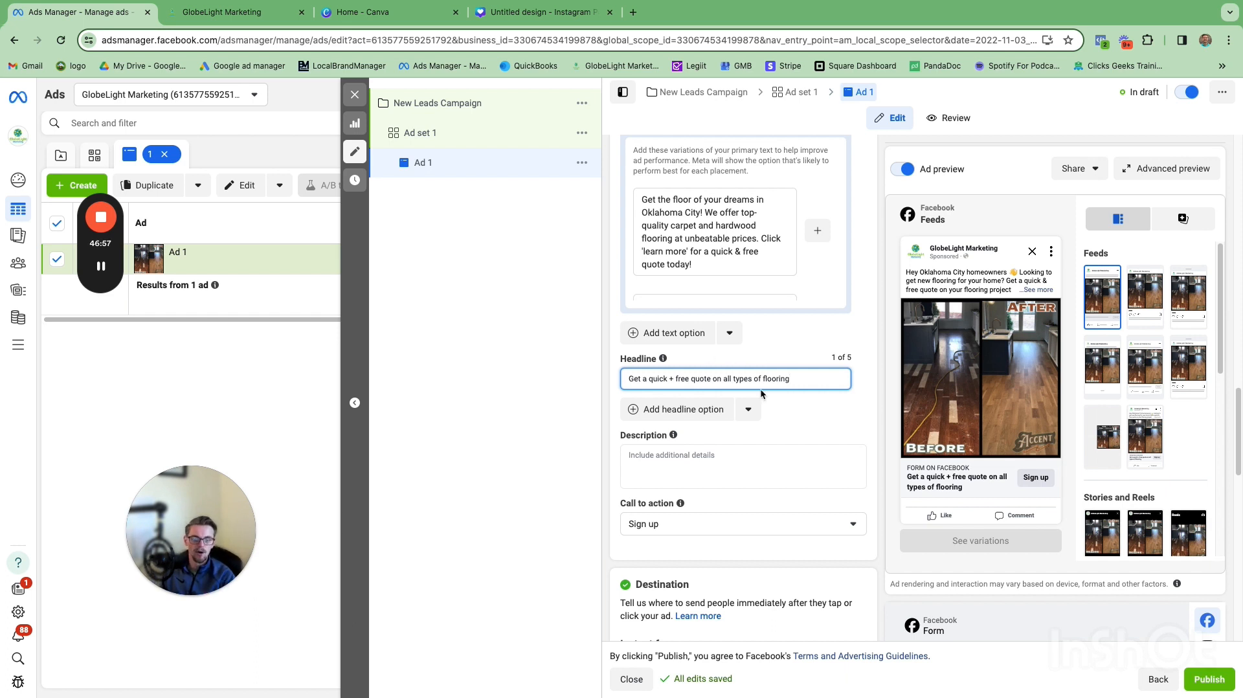
Step: Append a pointing-hand emoji to the end of the headline using the emoji picker
{"action": "right_click", "coordinate": [803, 386]}
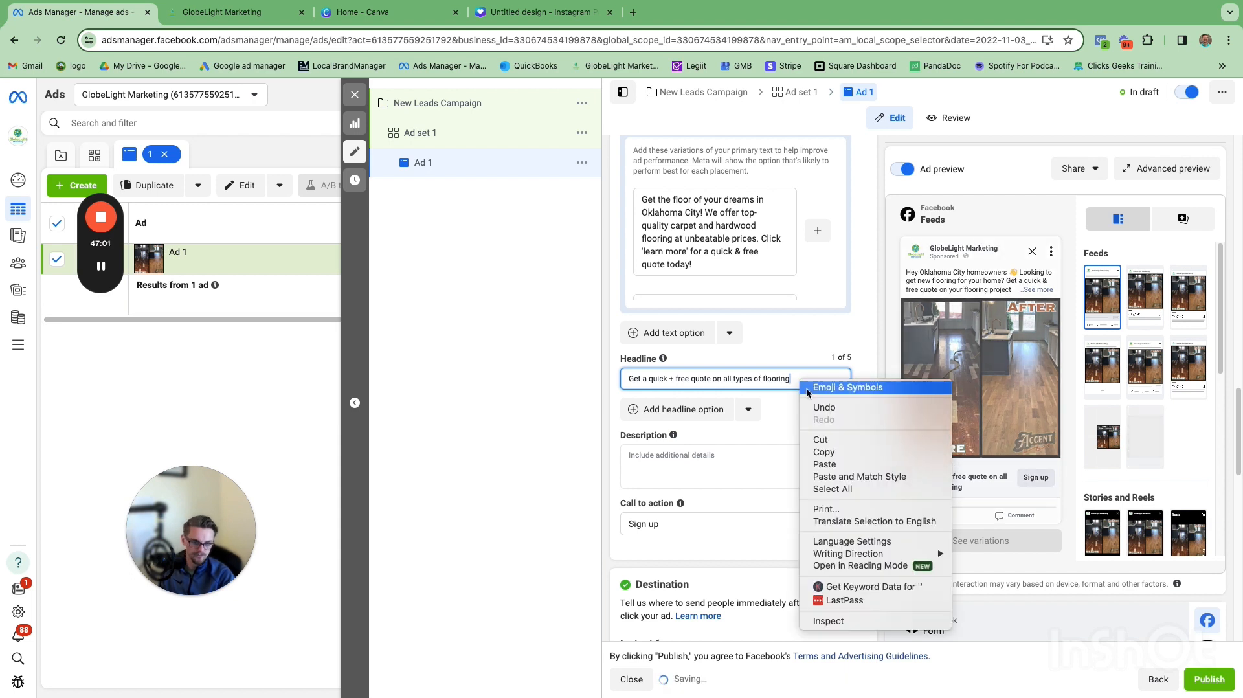
{"action": "key", "text": "Escape"}
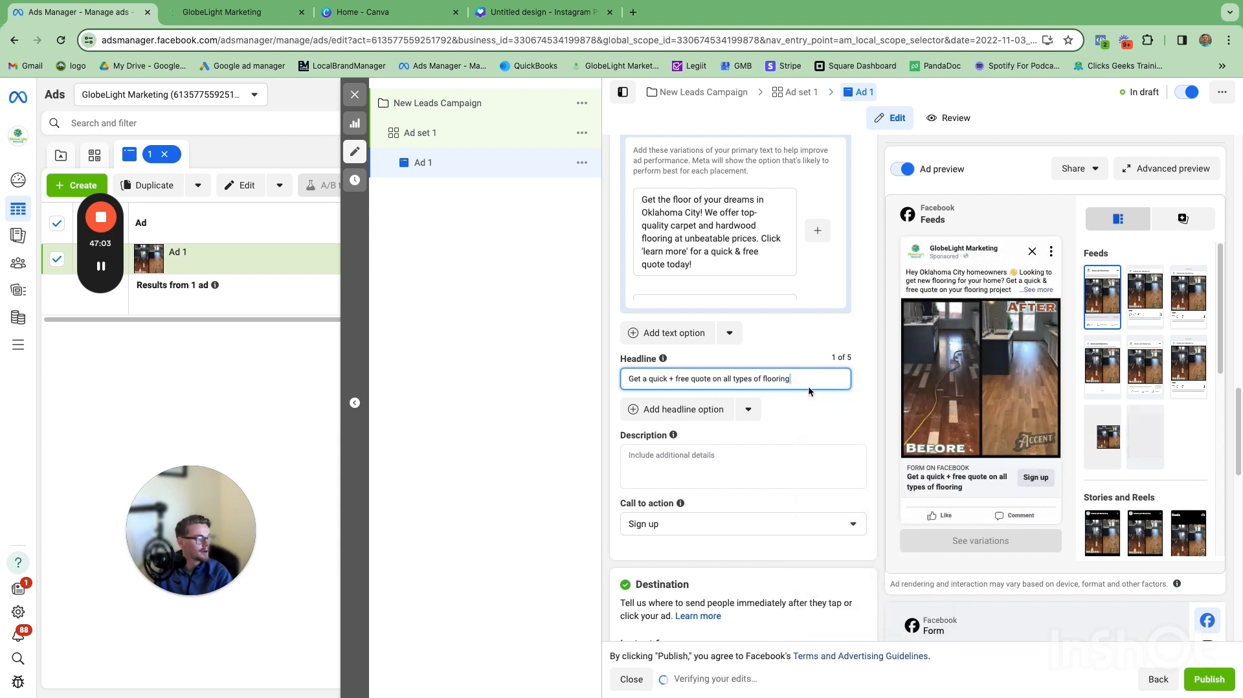
{"action": "mouse_move", "coordinate": [793, 399]}
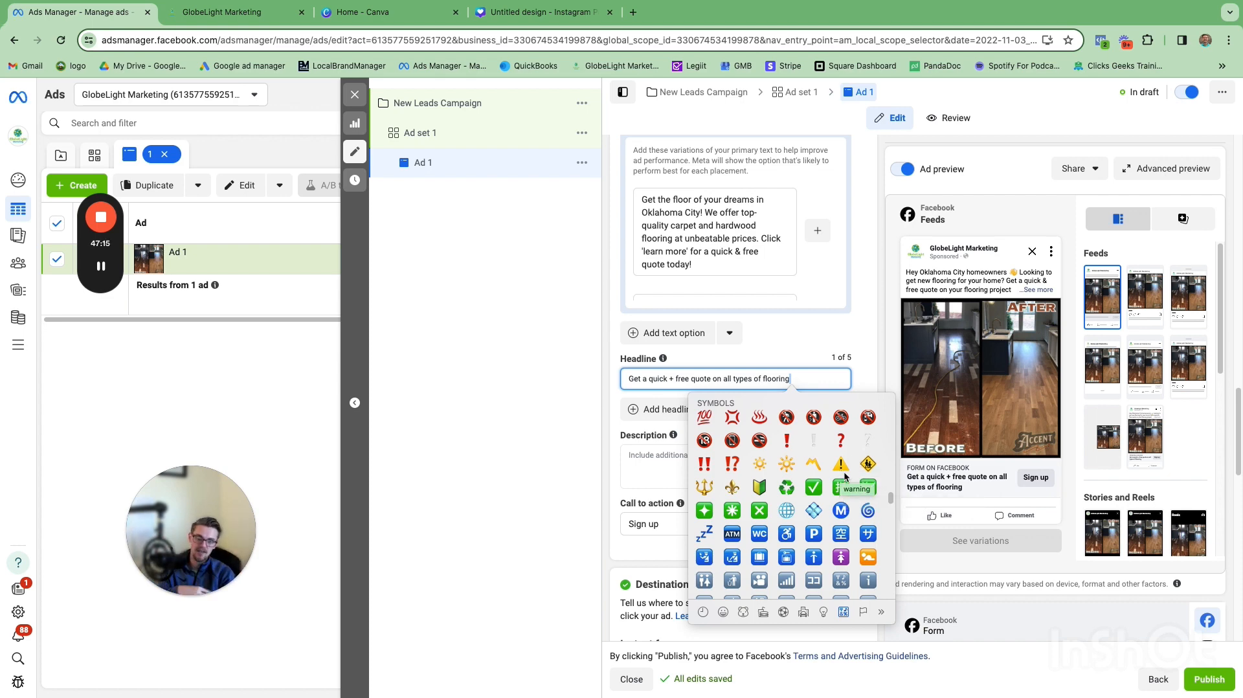
{"action": "scroll", "coordinate": [829, 521], "scroll_direction": "up", "scroll_amount": 10}
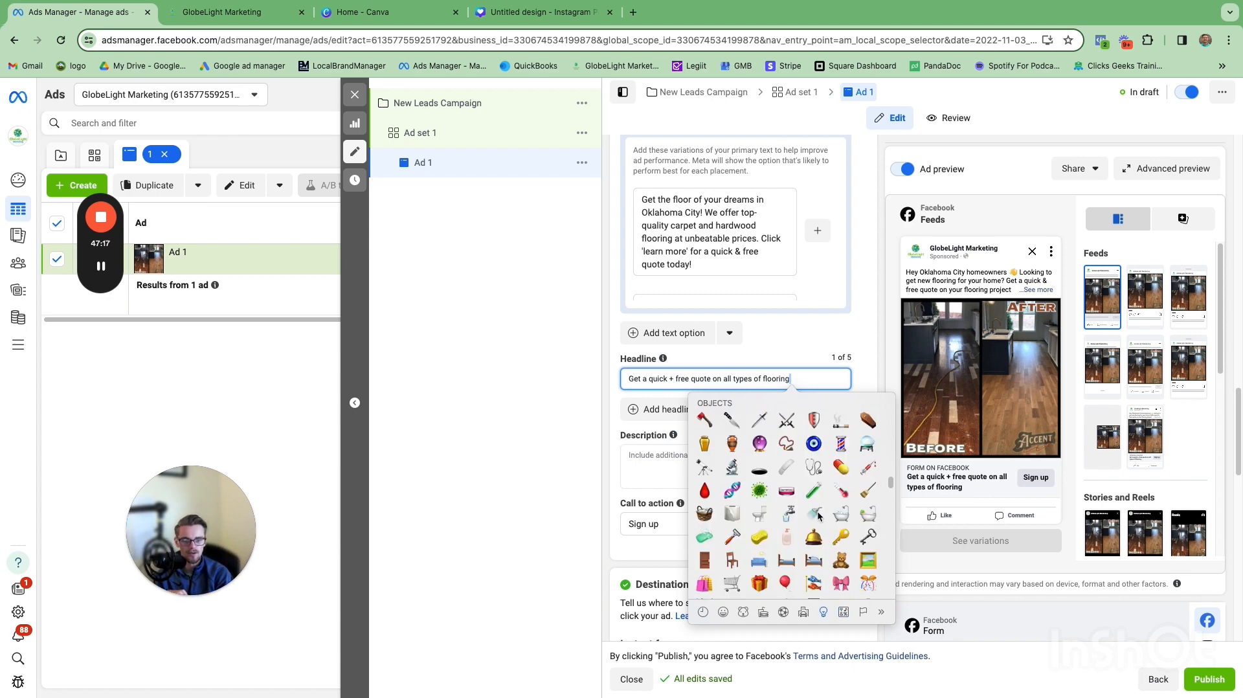
{"action": "scroll", "coordinate": [818, 515], "scroll_direction": "up", "scroll_amount": 8}
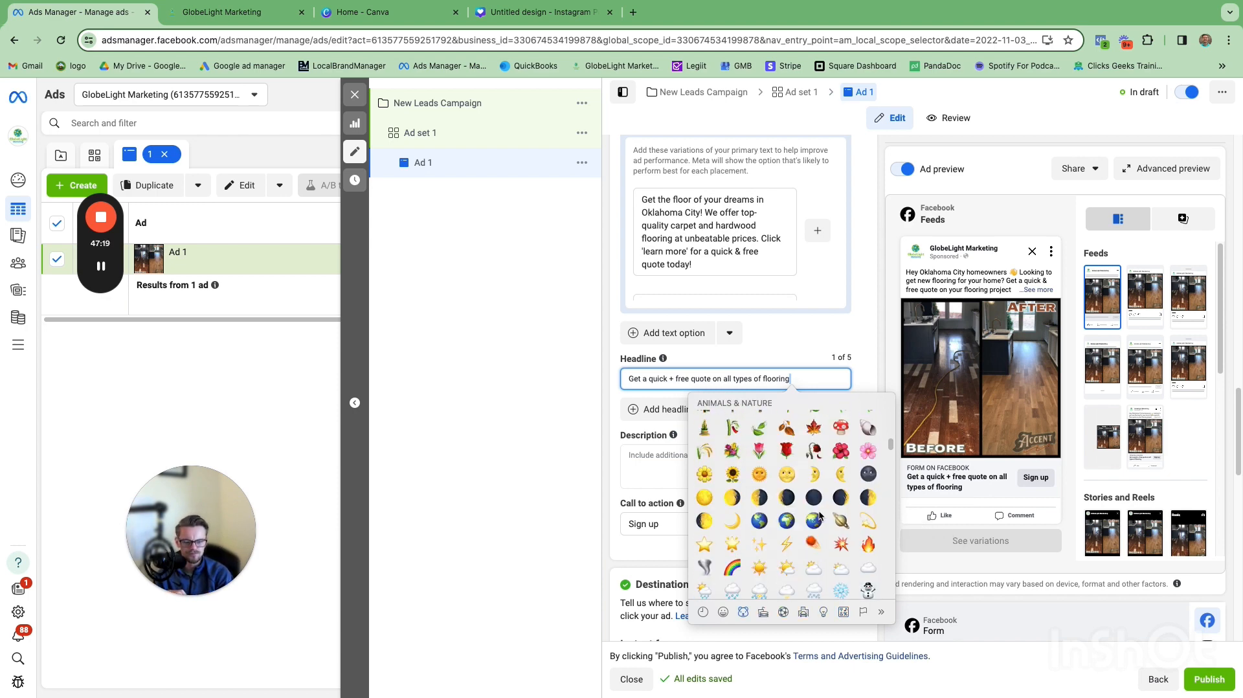
{"action": "scroll", "coordinate": [819, 514], "scroll_direction": "up", "scroll_amount": 8}
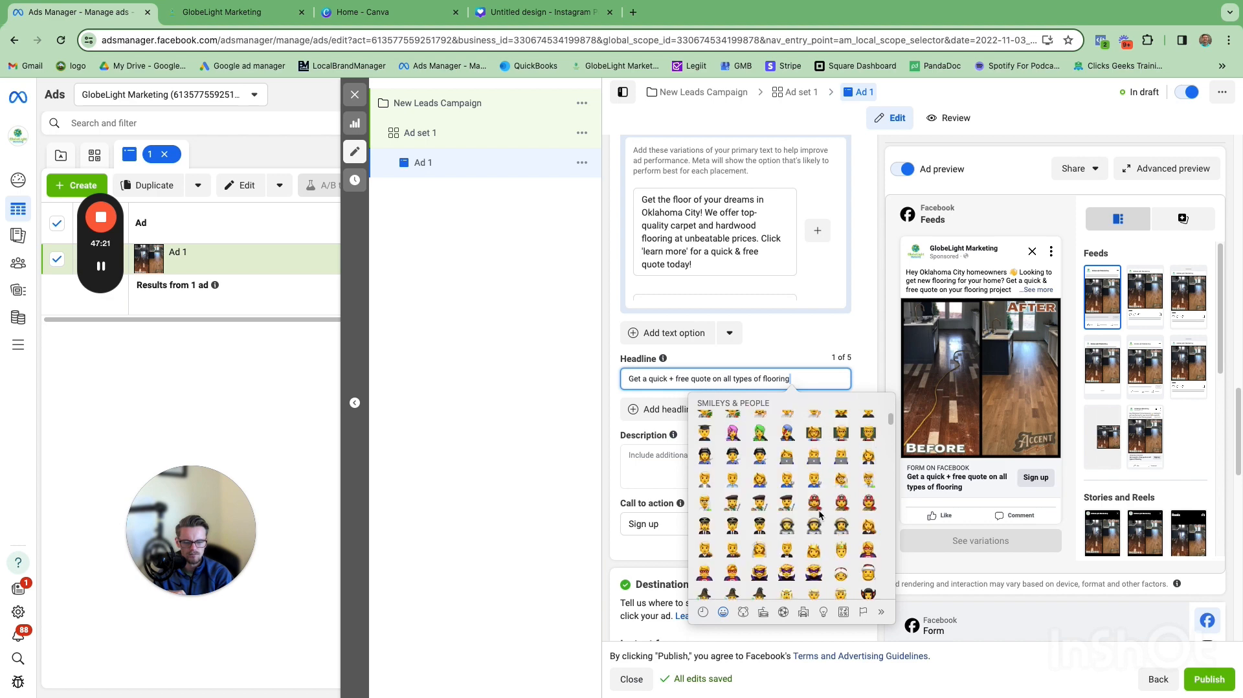
{"action": "scroll", "coordinate": [820, 513], "scroll_direction": "up", "scroll_amount": 3}
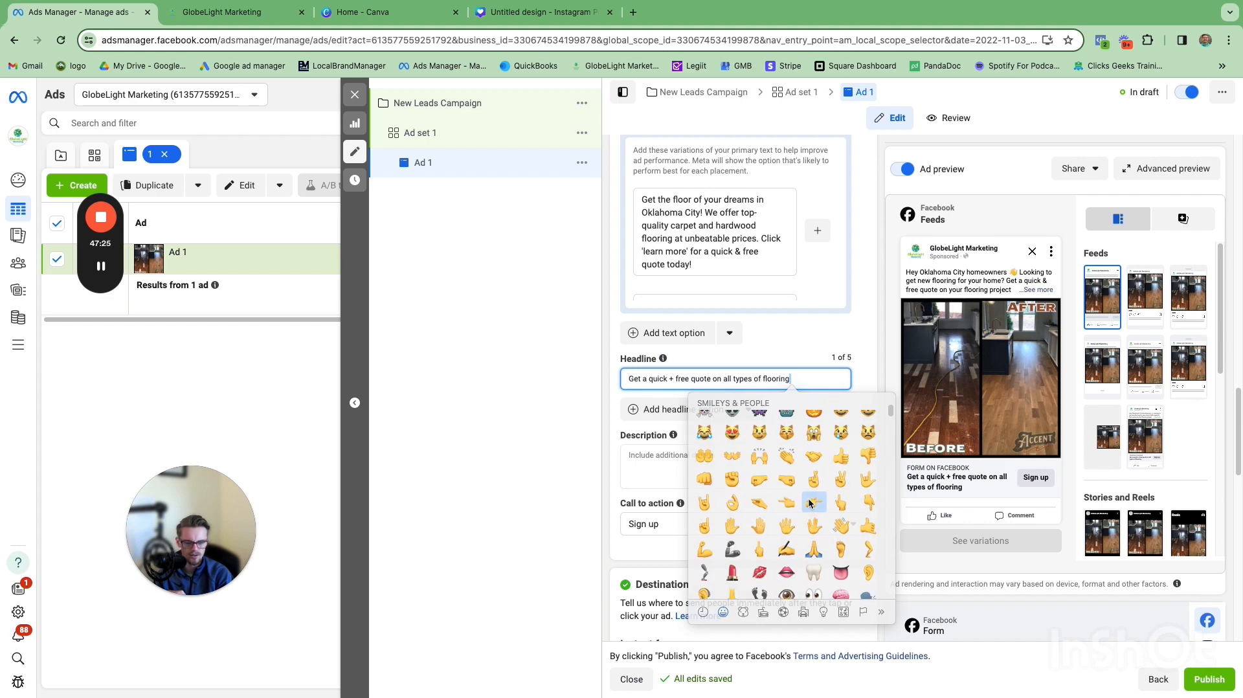
{"action": "left_click", "coordinate": [811, 501]}
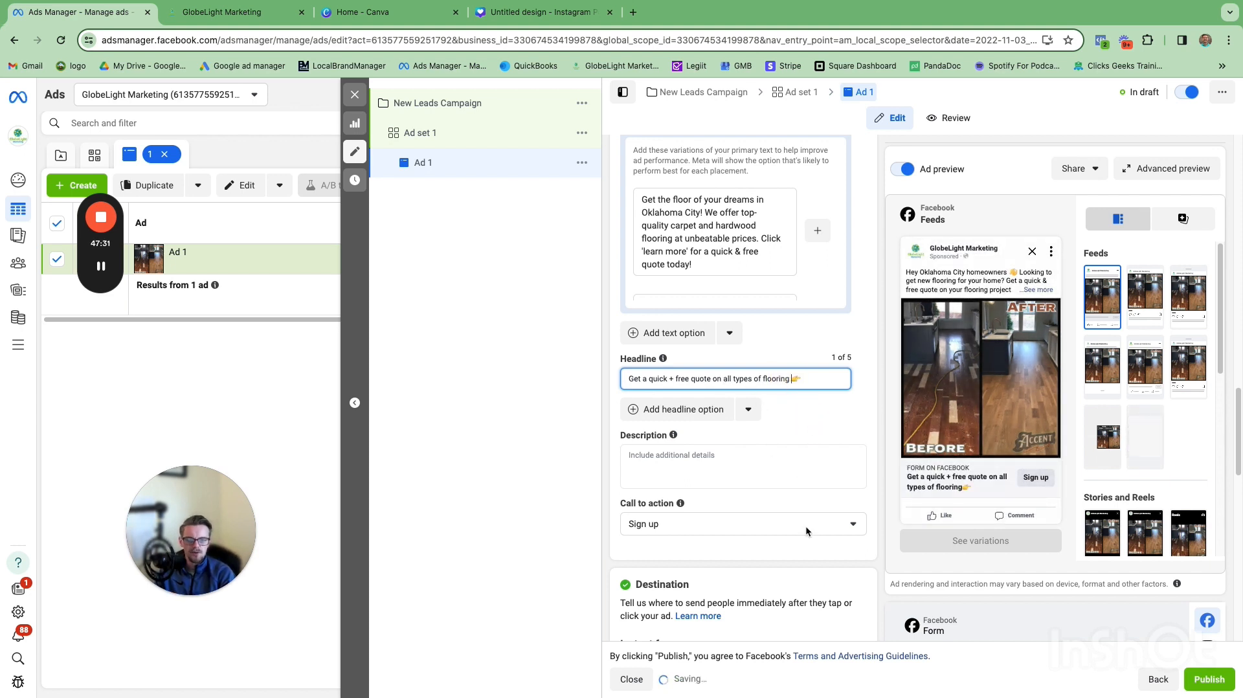
Step: Set the ad's call to action to Learn more
{"action": "left_click", "coordinate": [852, 525]}
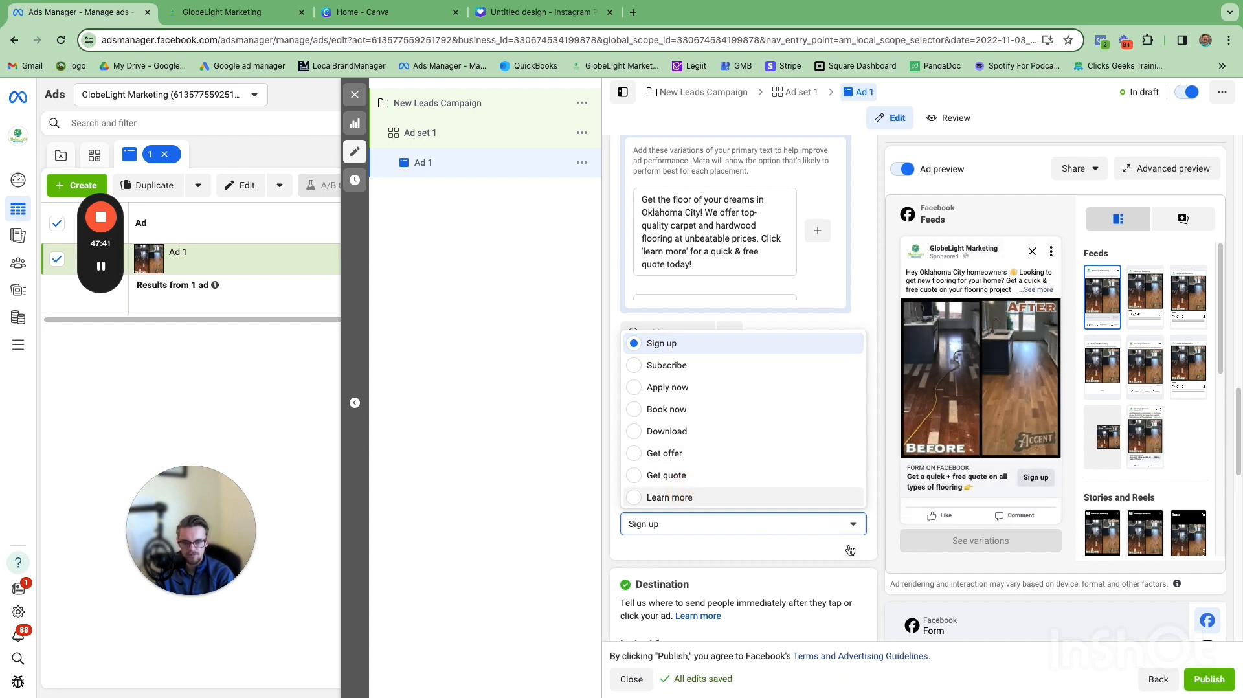
{"action": "left_click", "coordinate": [841, 497]}
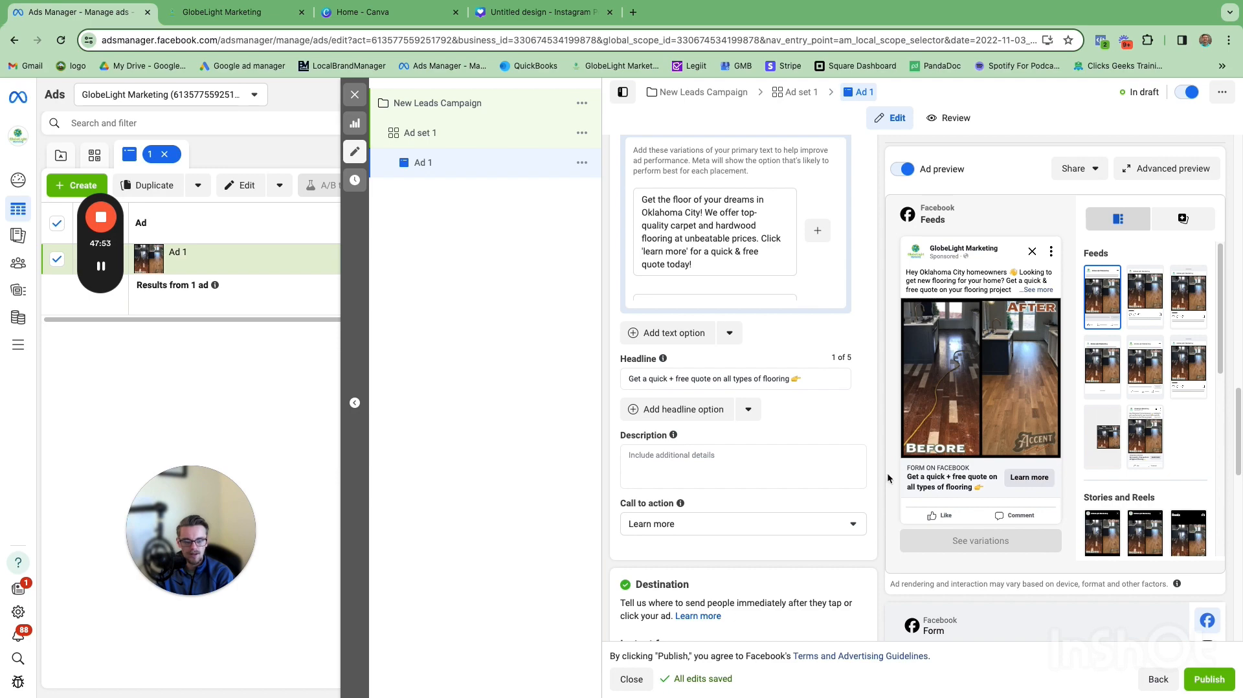
Step: Create a new instant form named 'Form 1' with the More volume type and continue to the intro
{"action": "scroll", "coordinate": [875, 440], "scroll_direction": "down", "scroll_amount": 7}
{"action": "scroll", "coordinate": [871, 421], "scroll_direction": "down", "scroll_amount": 5}
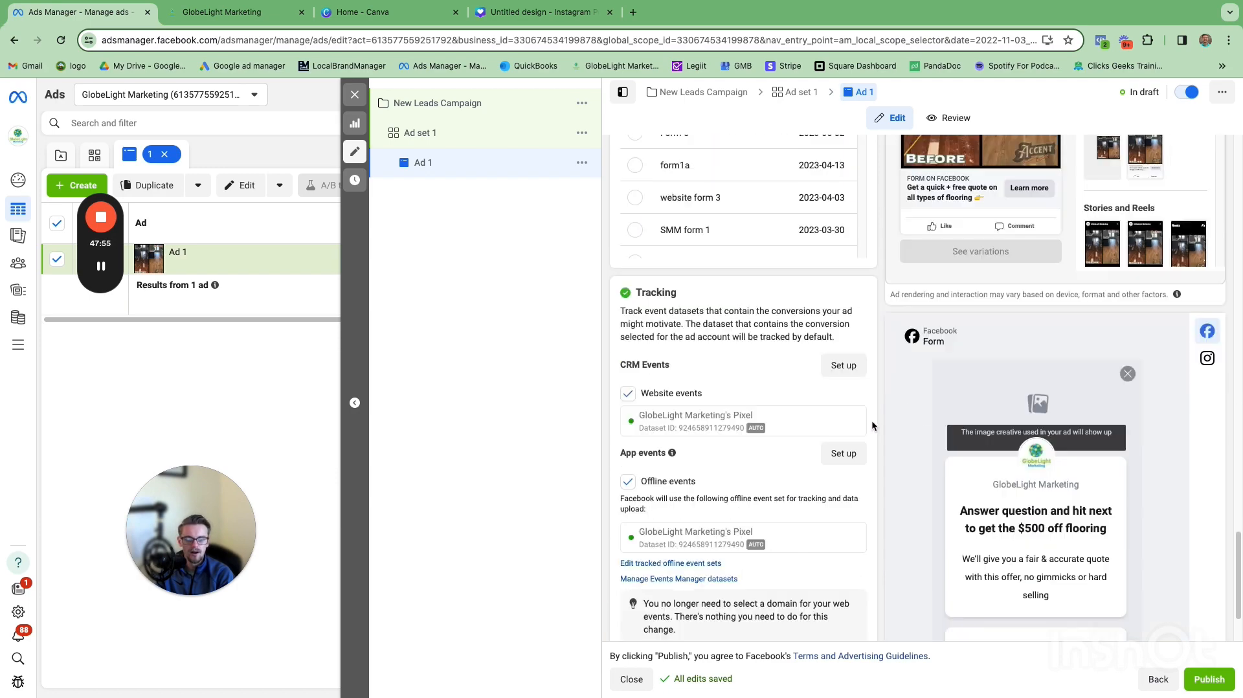
{"action": "scroll", "coordinate": [871, 421], "scroll_direction": "up", "scroll_amount": 4}
{"action": "scroll", "coordinate": [872, 422], "scroll_direction": "down", "scroll_amount": 2}
{"action": "scroll", "coordinate": [871, 421], "scroll_direction": "up", "scroll_amount": 3}
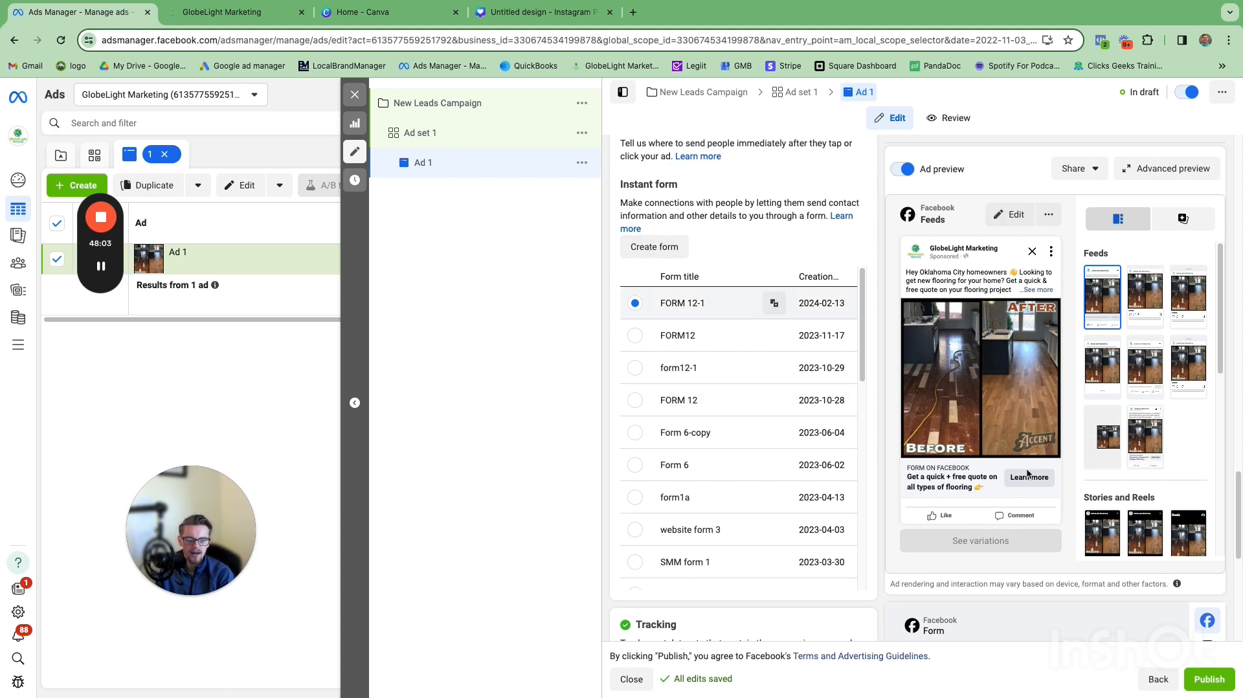
{"action": "left_click", "coordinate": [663, 246]}
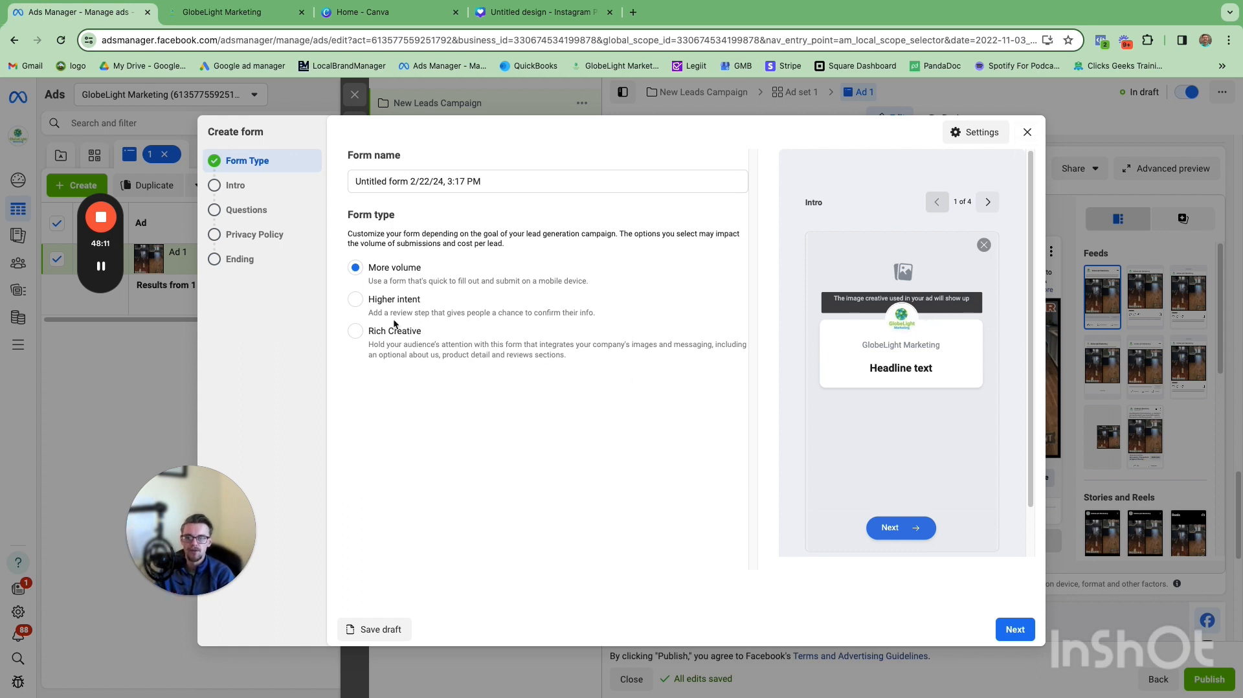
{"action": "left_click", "coordinate": [493, 183]}
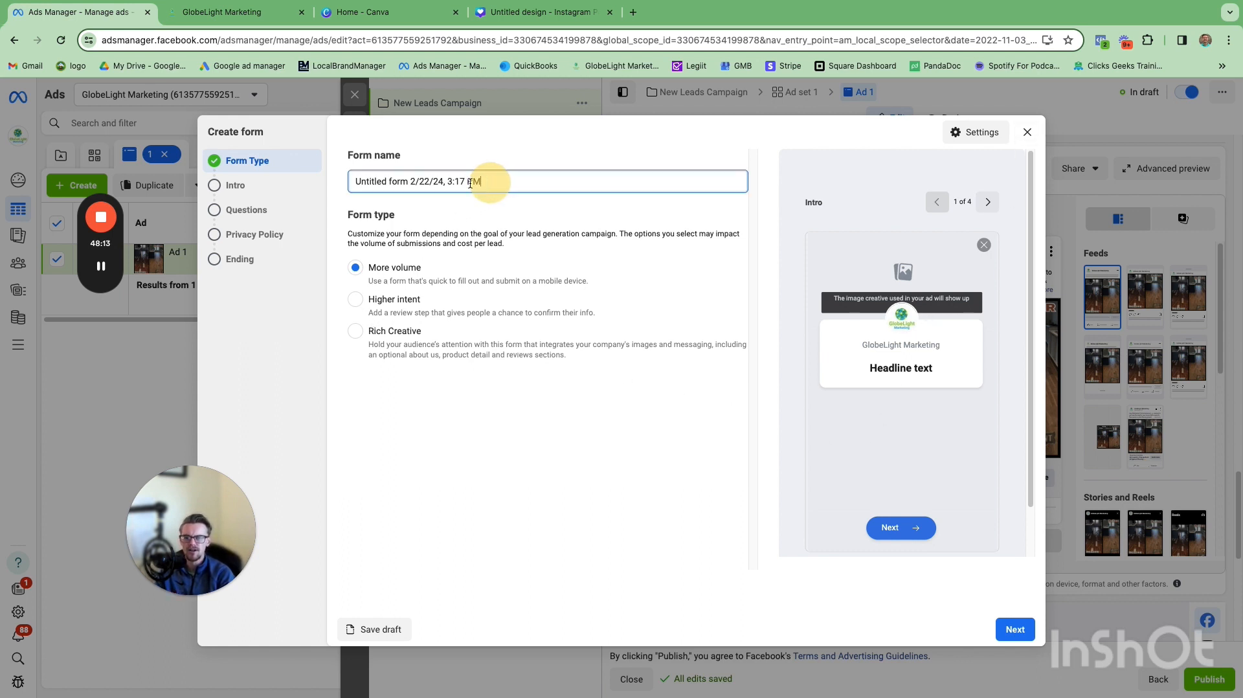
{"action": "left_click_drag", "start_coordinate": [493, 182], "coordinate": [350, 182]}
{"action": "type", "text": "Form 1"}
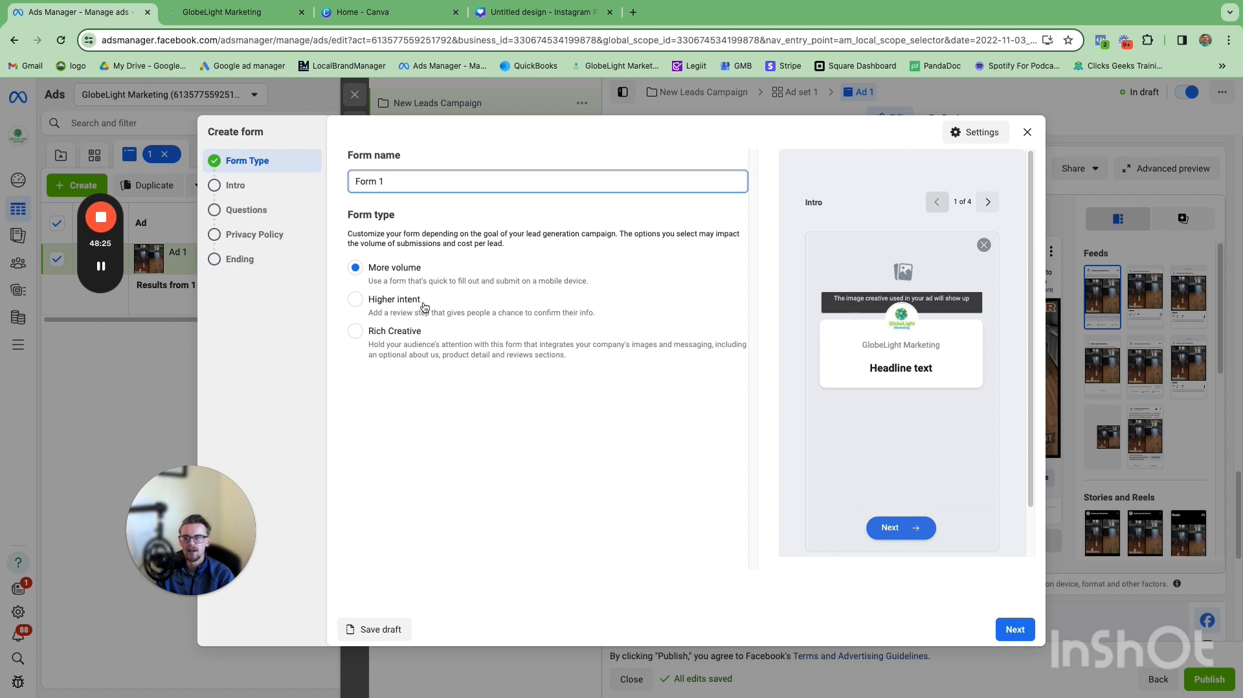
{"action": "left_click", "coordinate": [1013, 629]}
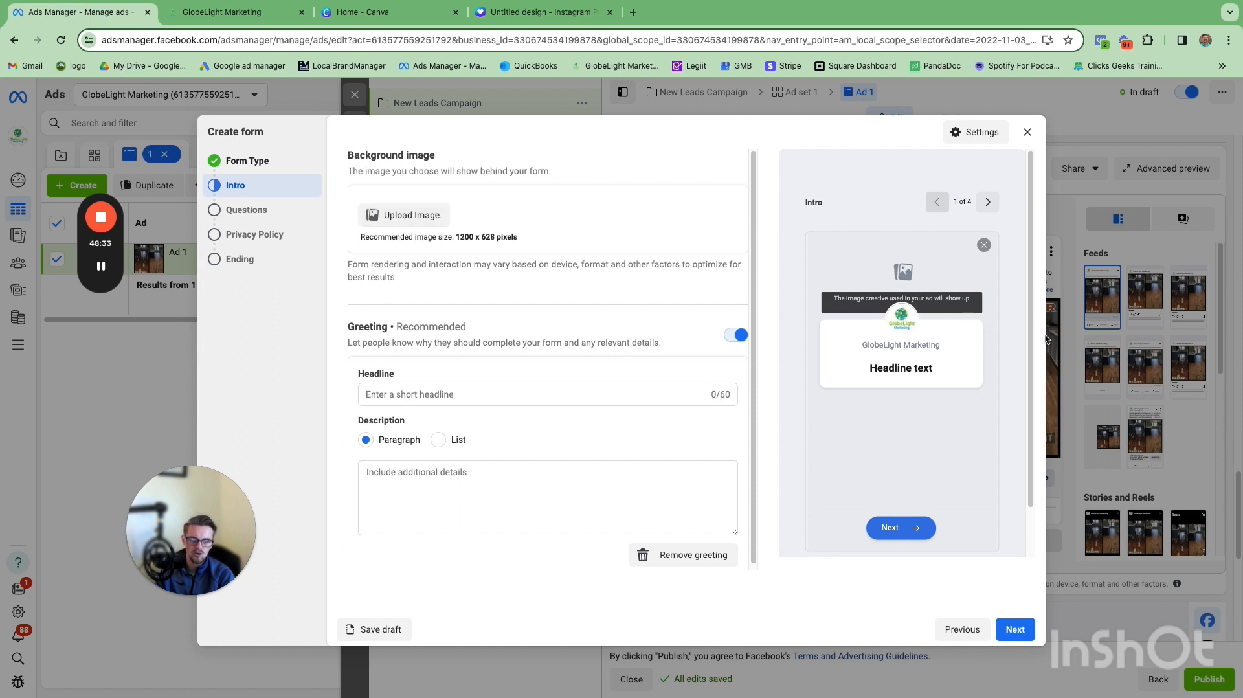
Step: Enter the form greeting headline 'Answer question below and hit next to get flooring quote'
{"action": "left_click", "coordinate": [428, 390]}
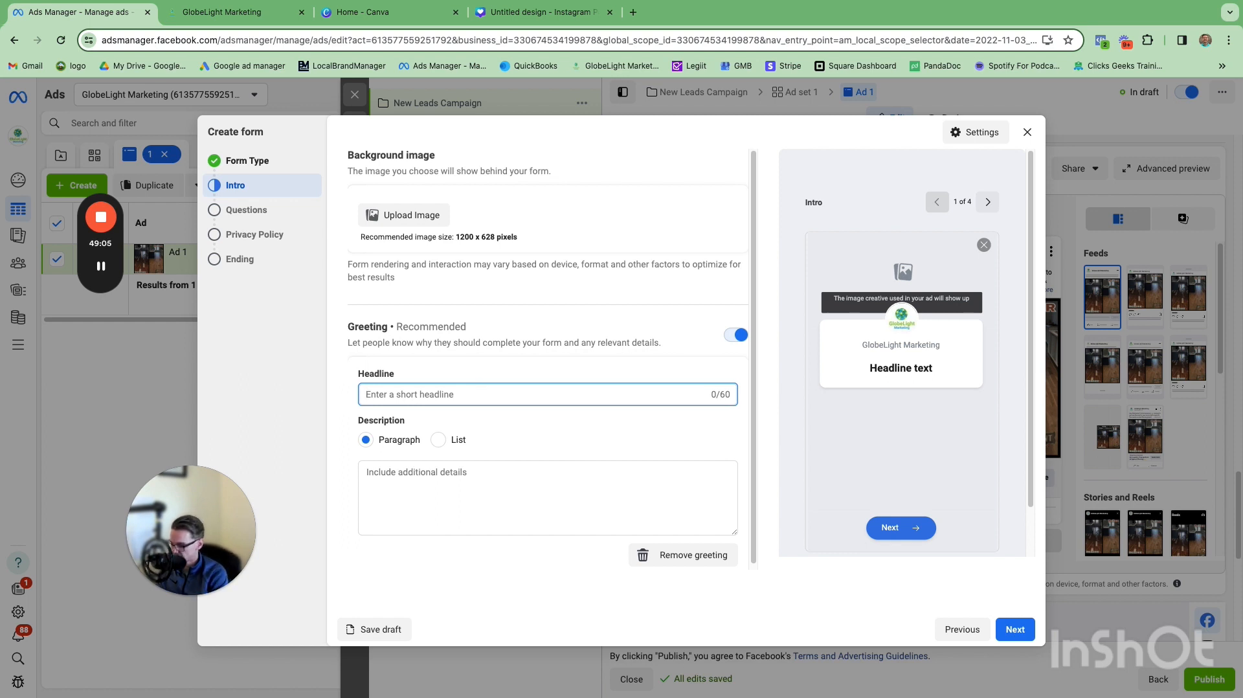
{"action": "type", "text": "Answer "}
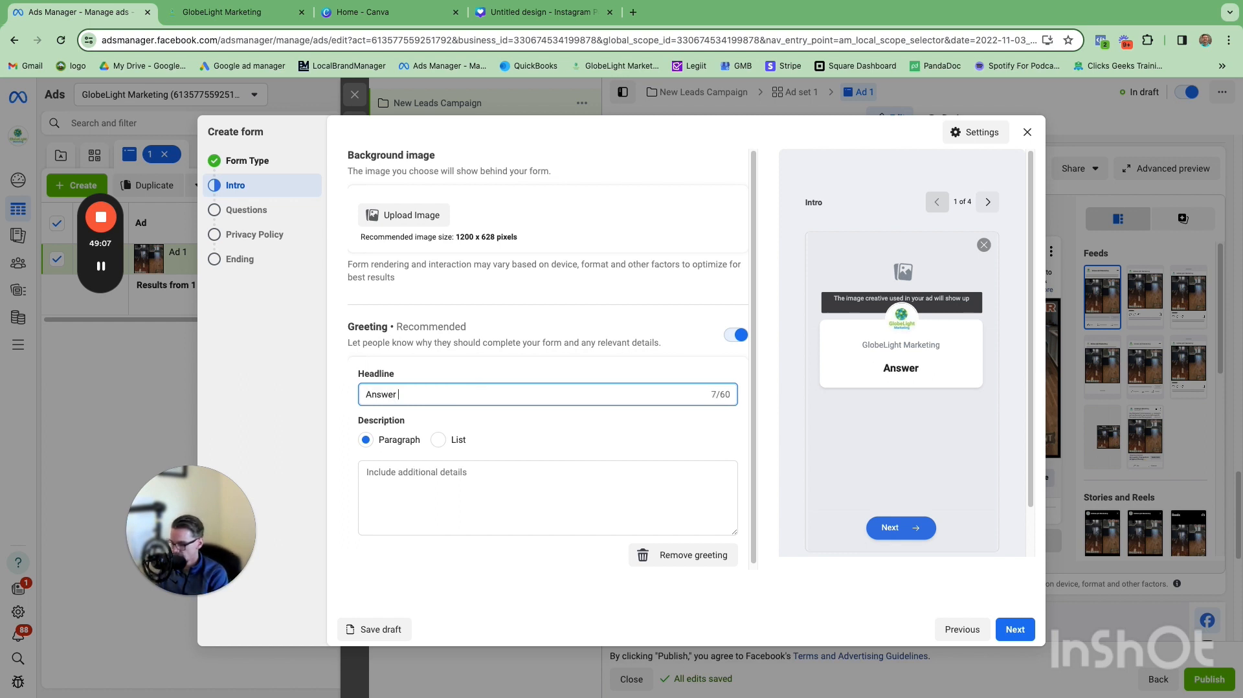
{"action": "type", "text": "question"}
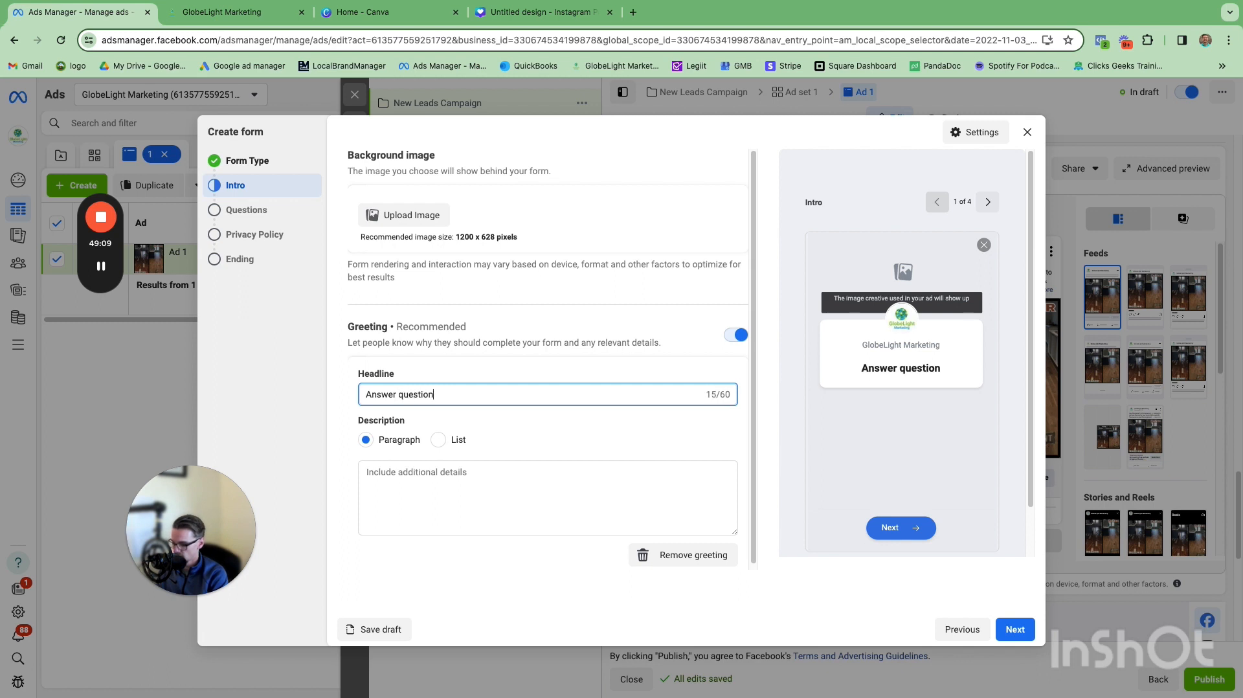
{"action": "type", "text": " be"}
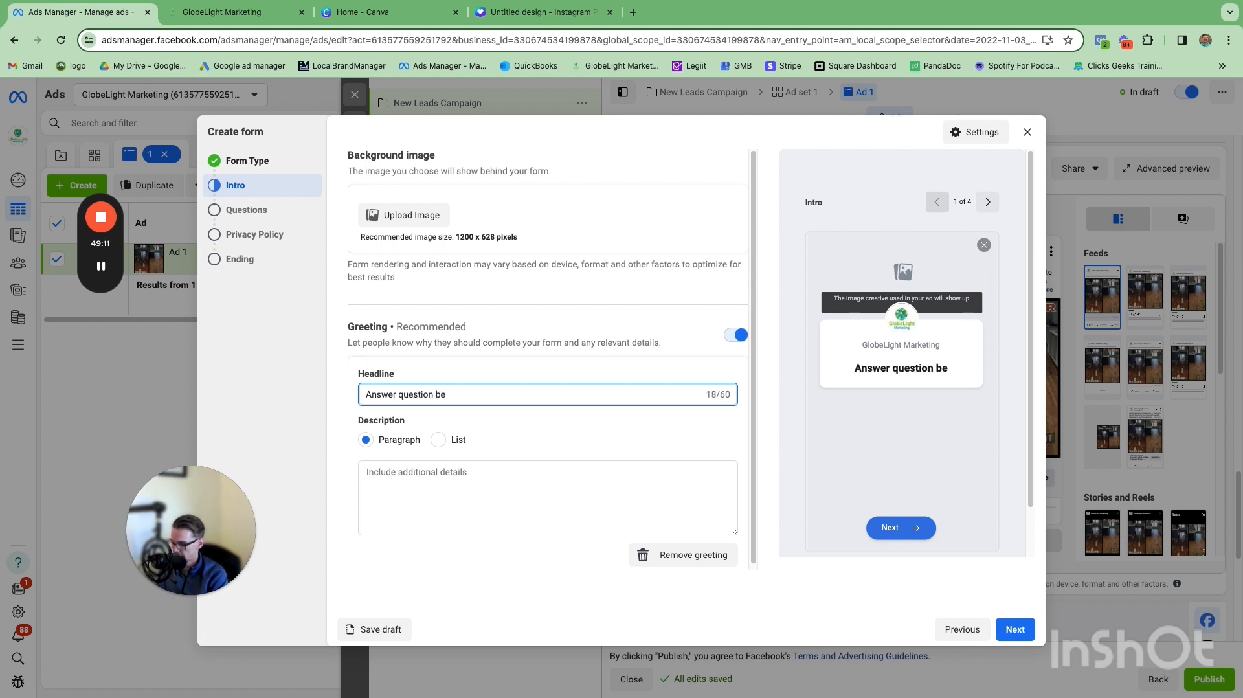
{"action": "type", "text": "low and hit next to get fl"}
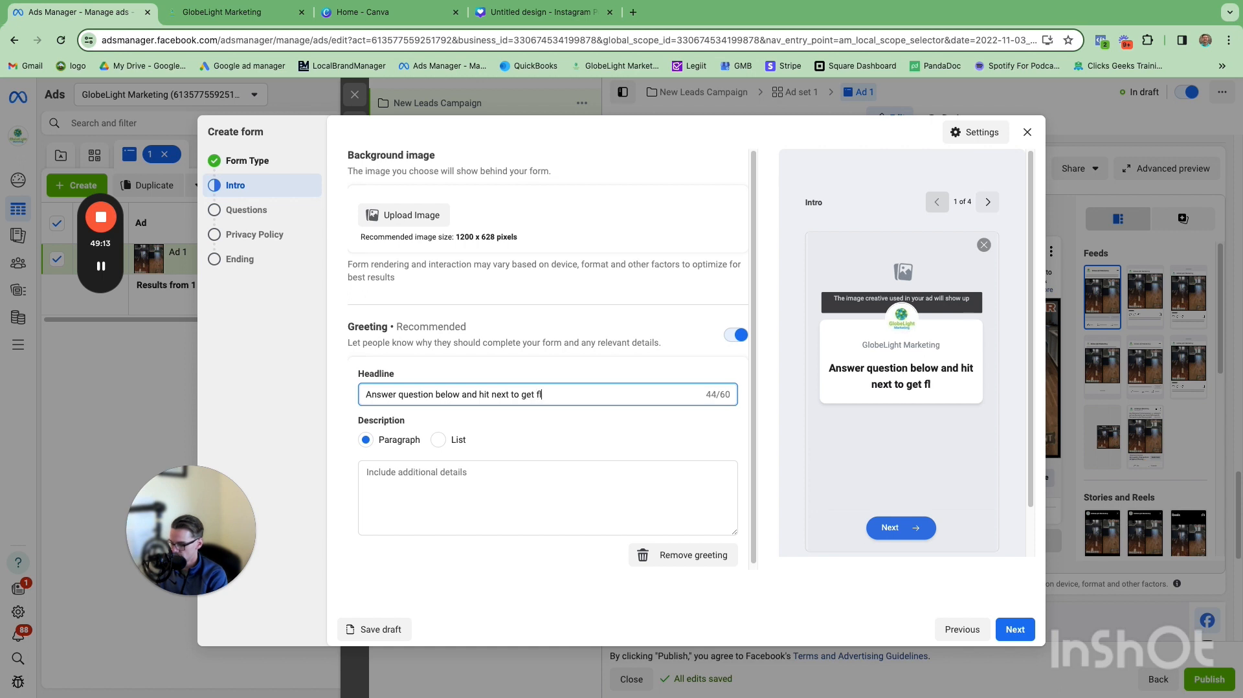
{"action": "type", "text": "ooring quote"}
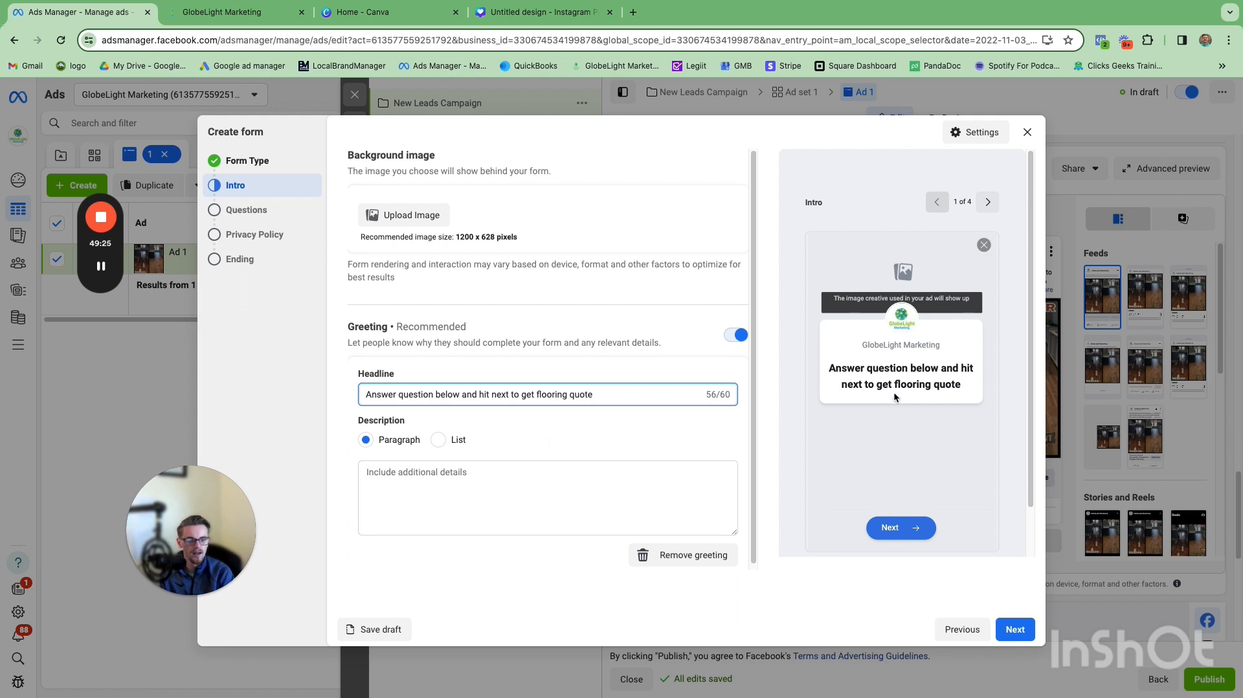
Step: Enter the greeting description 'We'll give you a fair and accurate quote. No gimmicks or hard selling.' and continue to Questions
{"action": "left_click", "coordinate": [475, 478]}
{"action": "type", "text": "We'"}
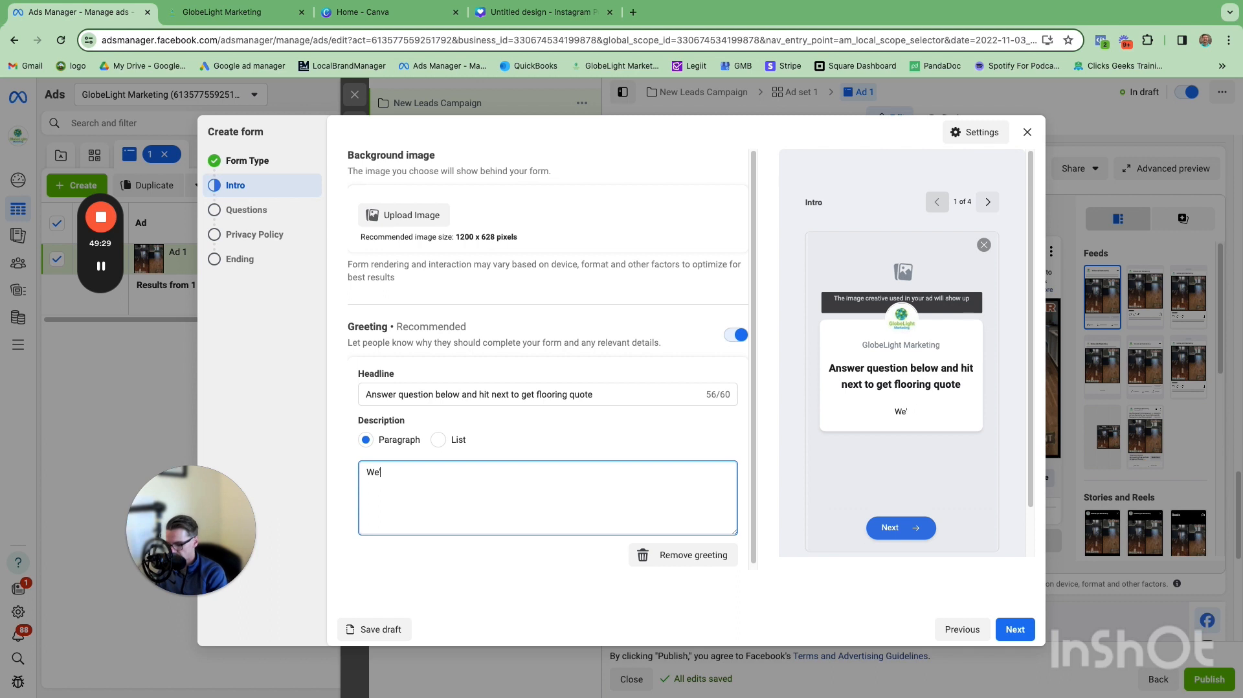
{"action": "type", "text": "ll"}
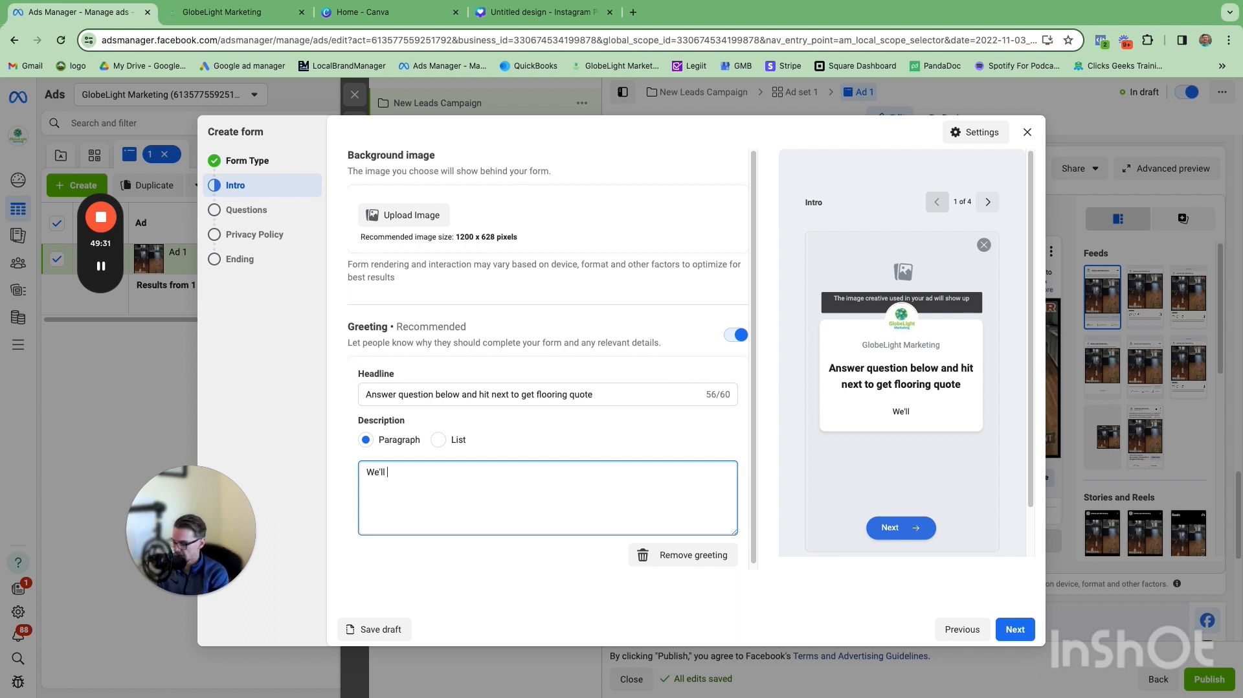
{"action": "type", "text": " give you a f"}
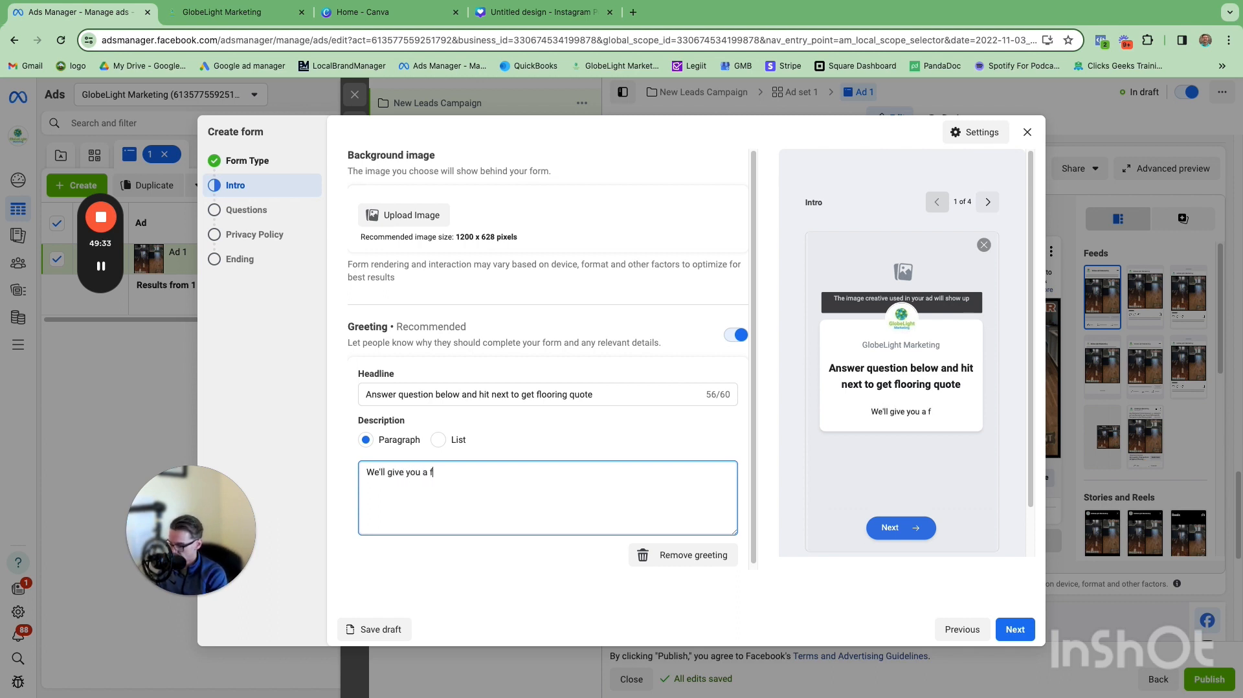
{"action": "type", "text": "air and accurate "}
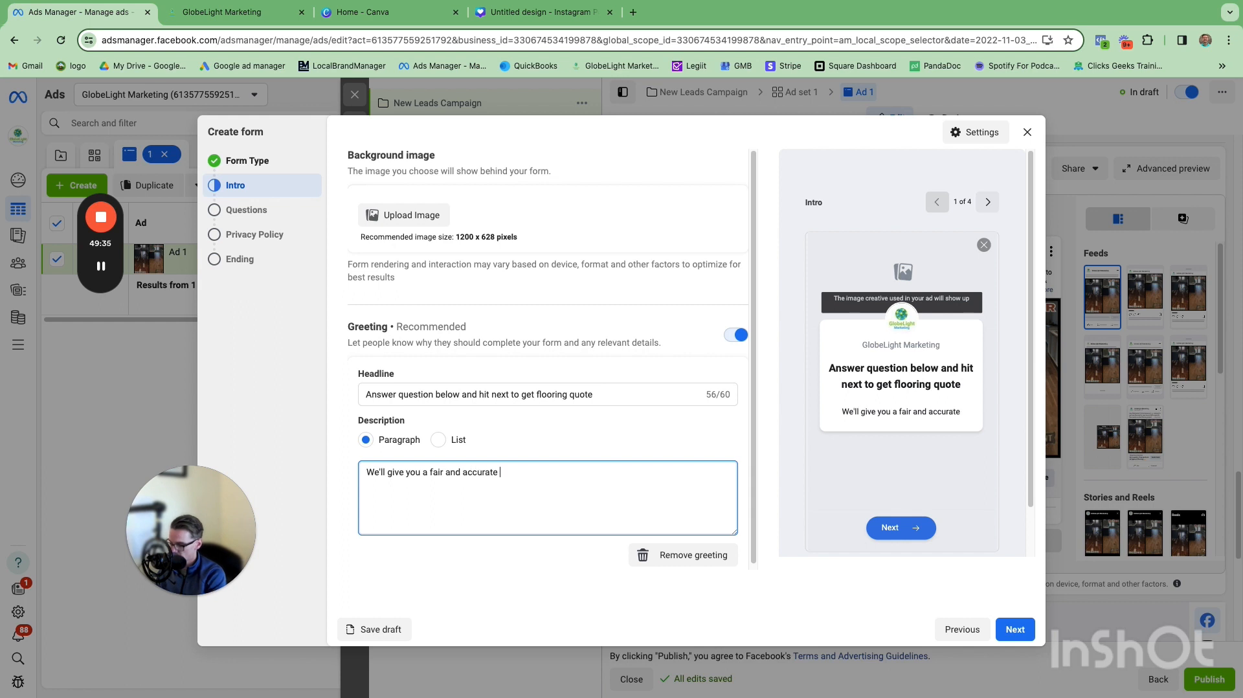
{"action": "type", "text": "quote. No "}
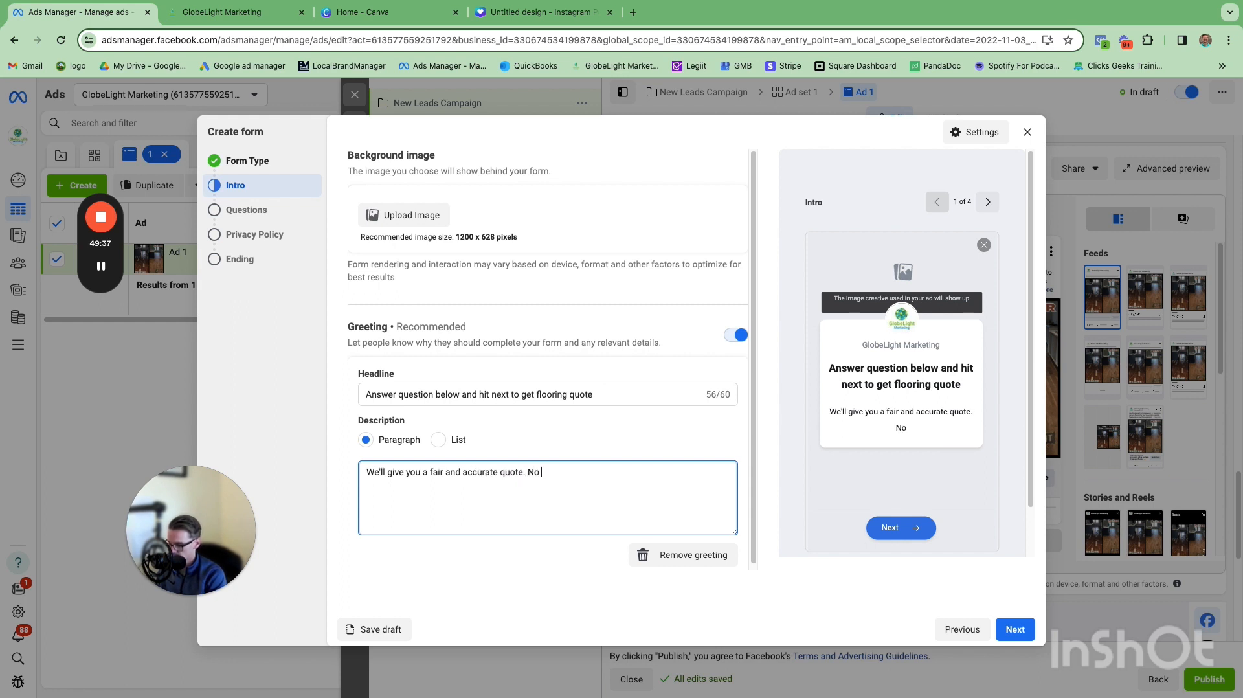
{"action": "type", "text": "gimmicks or har"}
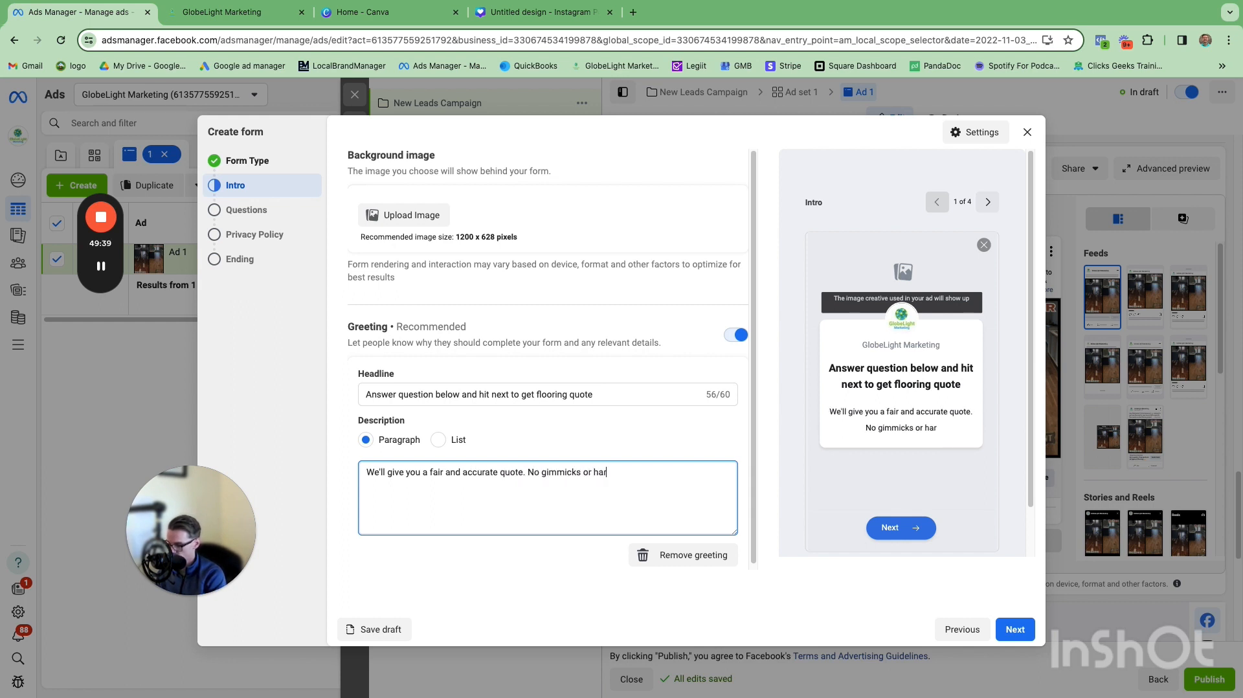
{"action": "type", "text": "d selling."}
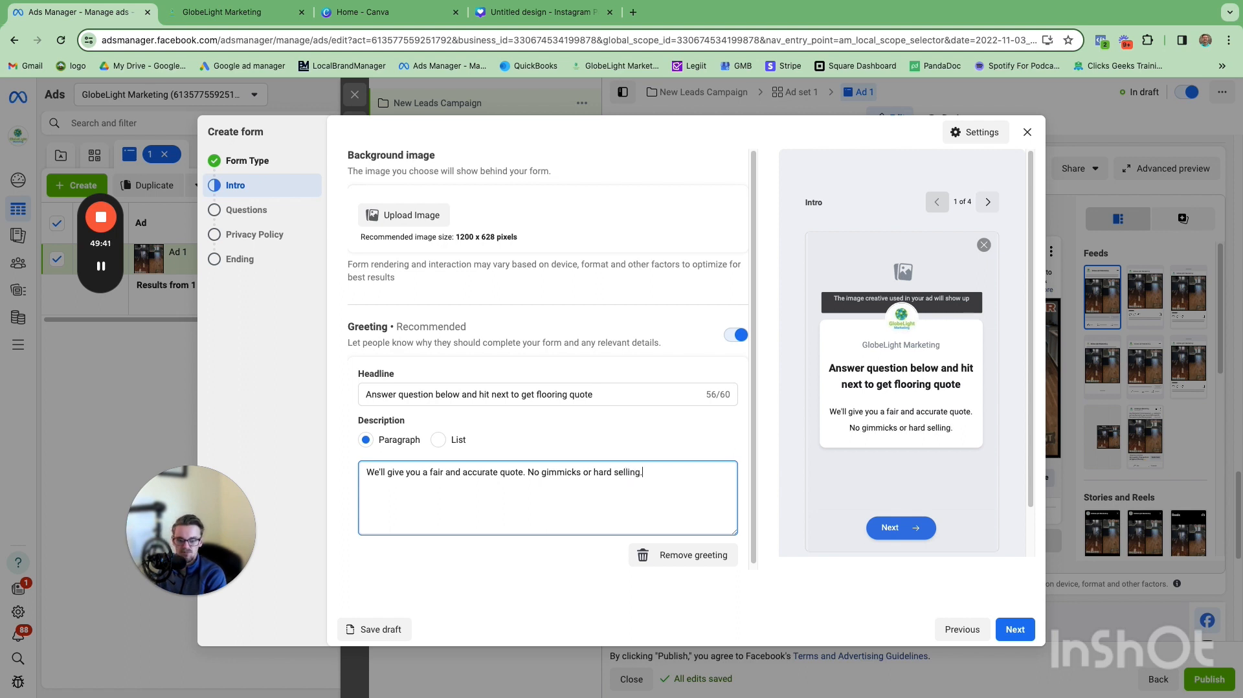
{"action": "scroll", "coordinate": [627, 440], "scroll_direction": "down", "scroll_amount": 1}
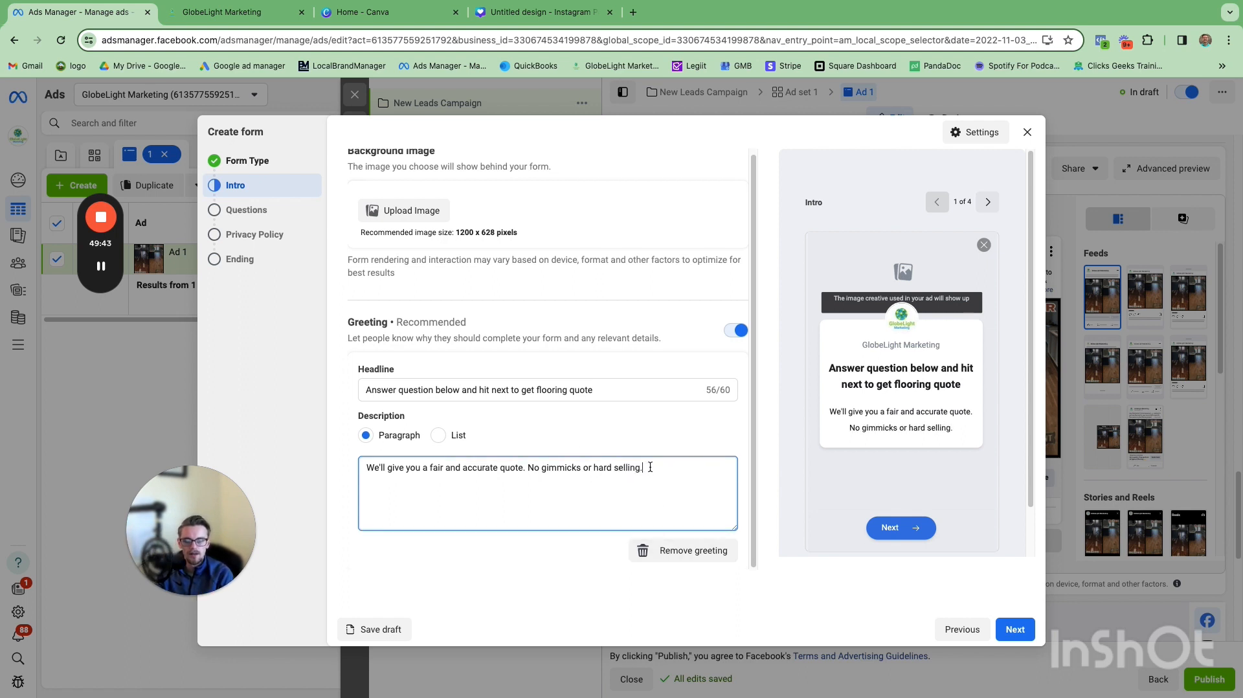
{"action": "scroll", "coordinate": [650, 467], "scroll_direction": "up", "scroll_amount": 1}
{"action": "left_click", "coordinate": [673, 438]}
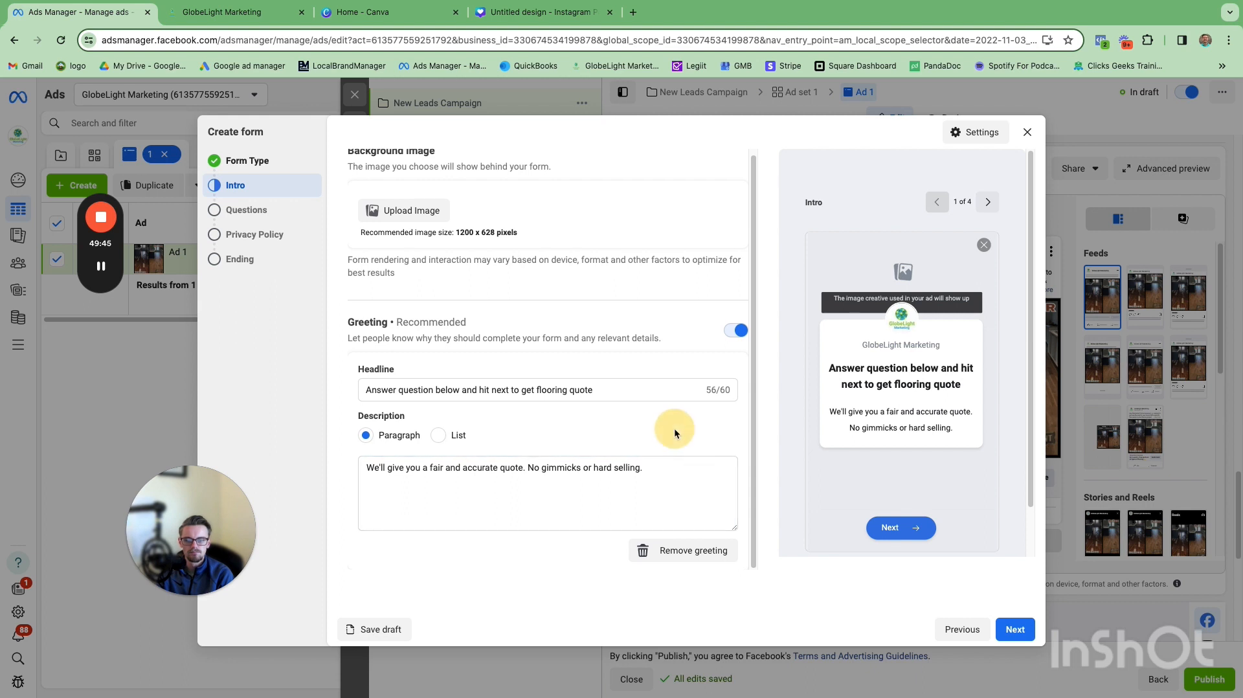
{"action": "left_click", "coordinate": [1014, 630]}
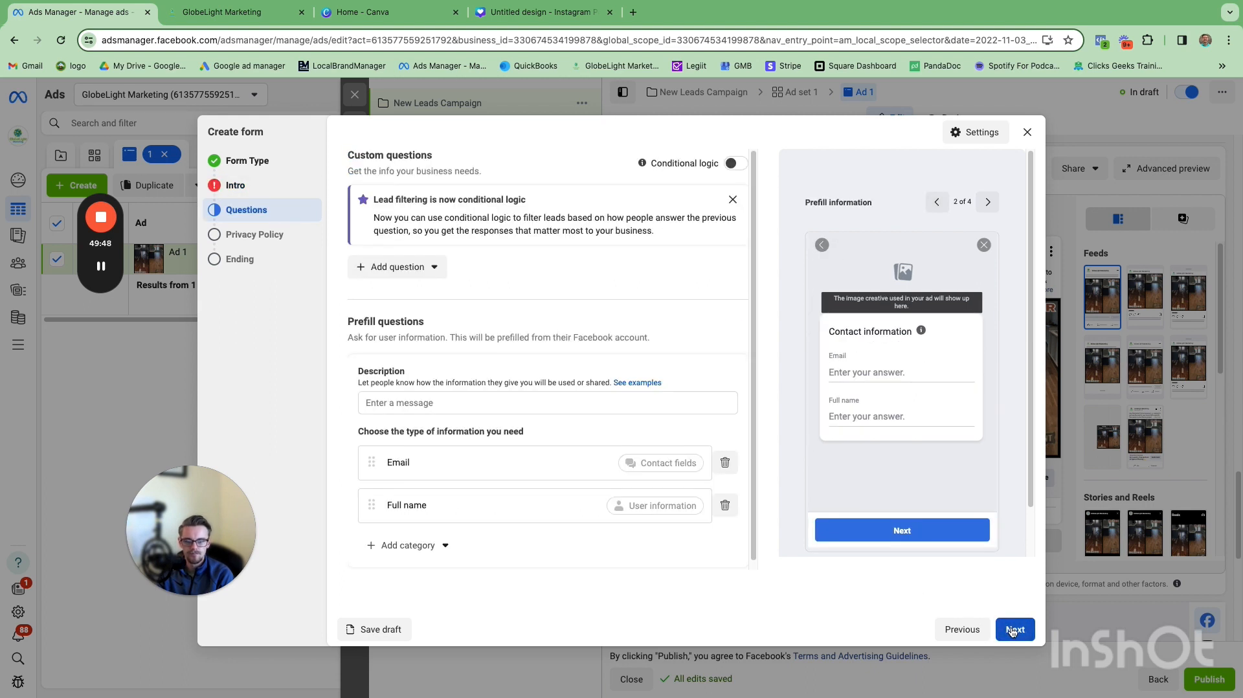
Step: Add a multiple choice custom question 'What type of flooring are you interested in?'
{"action": "left_click", "coordinate": [429, 268]}
{"action": "left_click", "coordinate": [431, 323]}
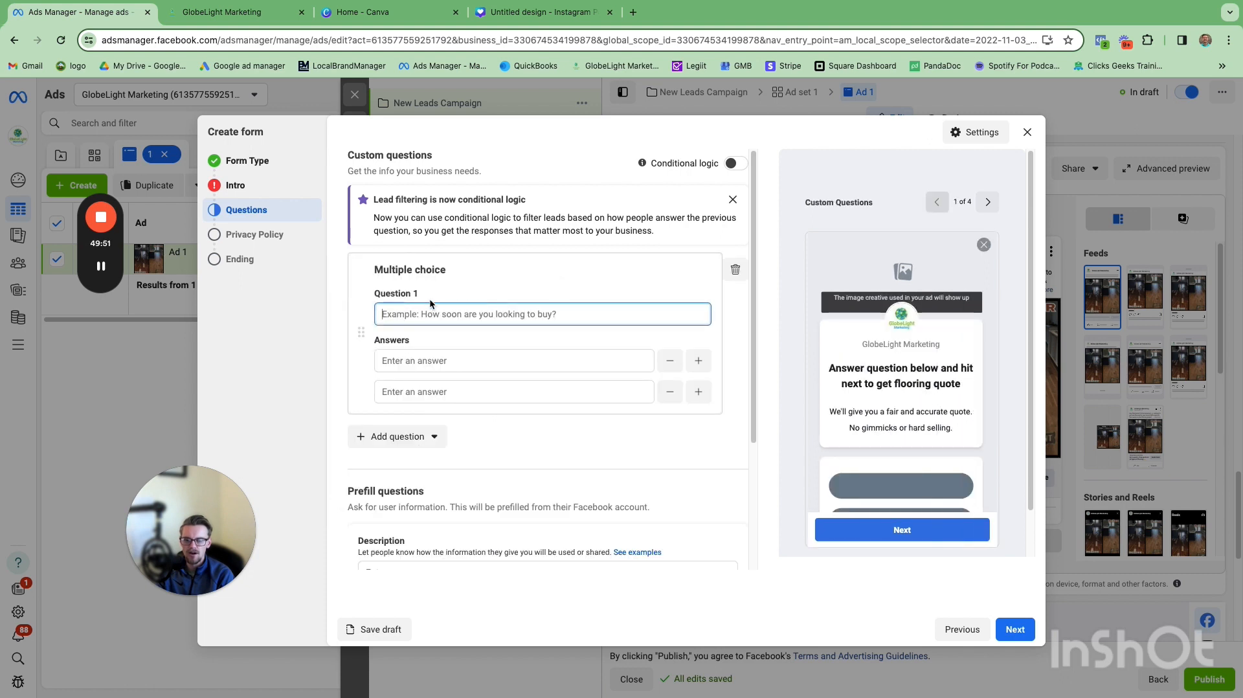
{"action": "type", "text": "Wh"}
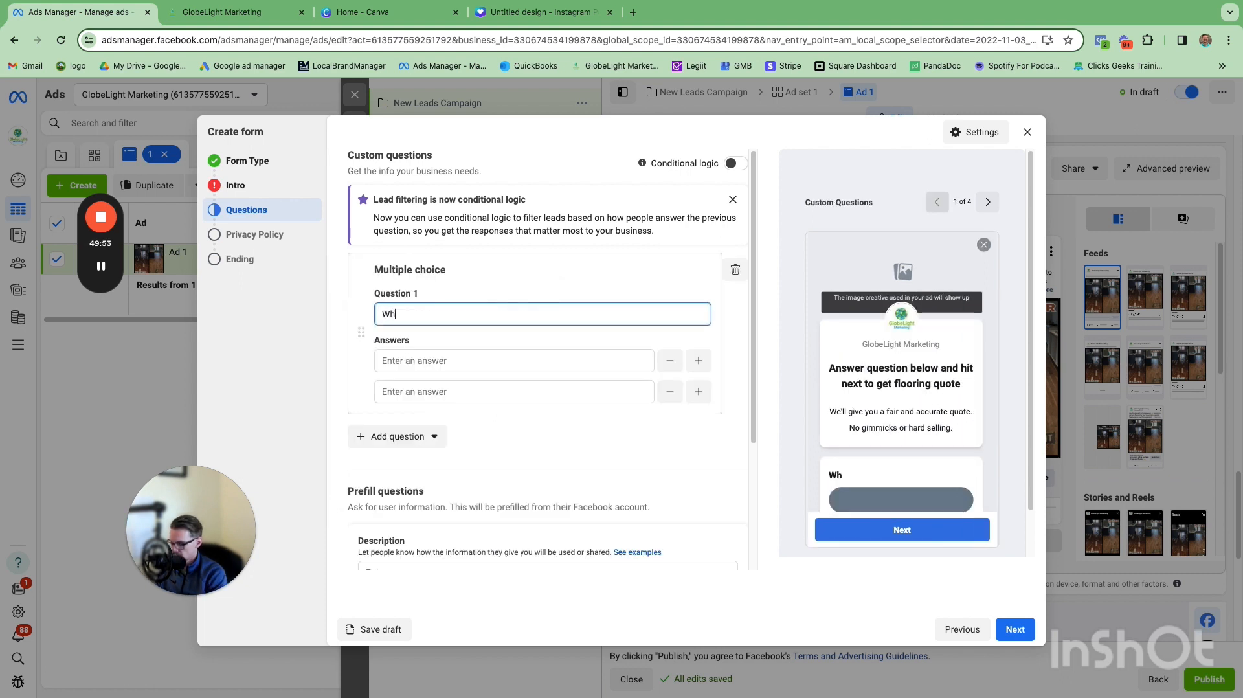
{"action": "type", "text": "at type of flo"}
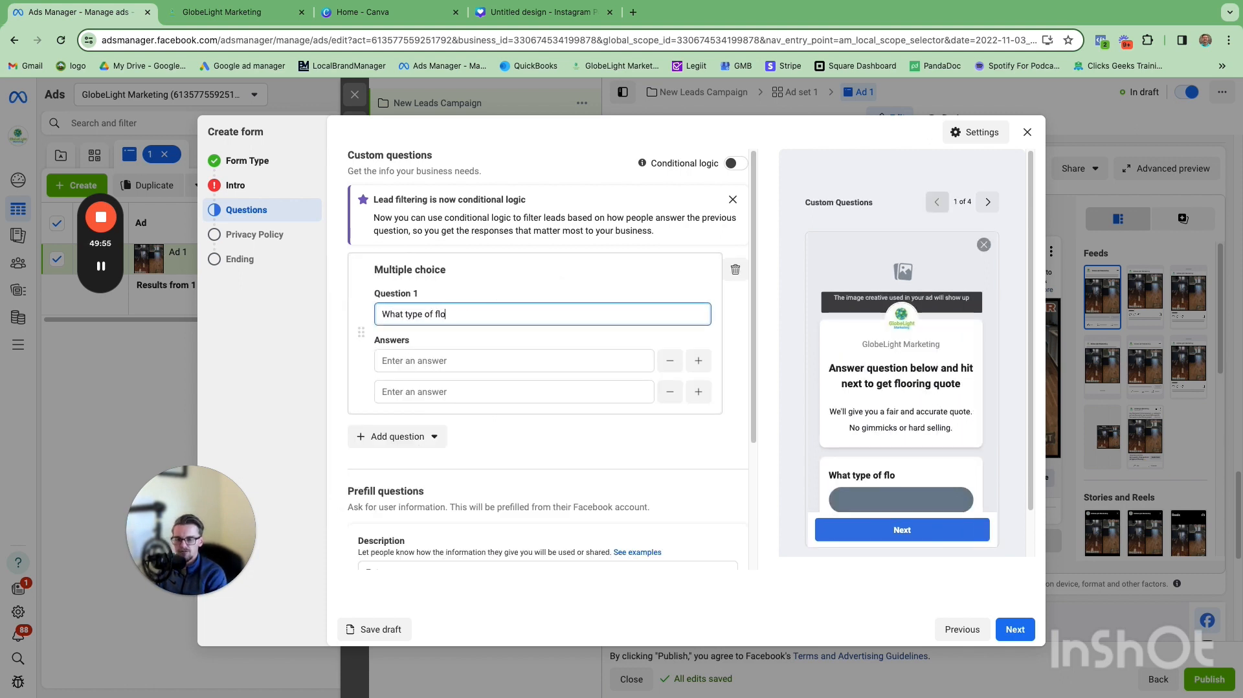
{"action": "type", "text": "oring are you in"}
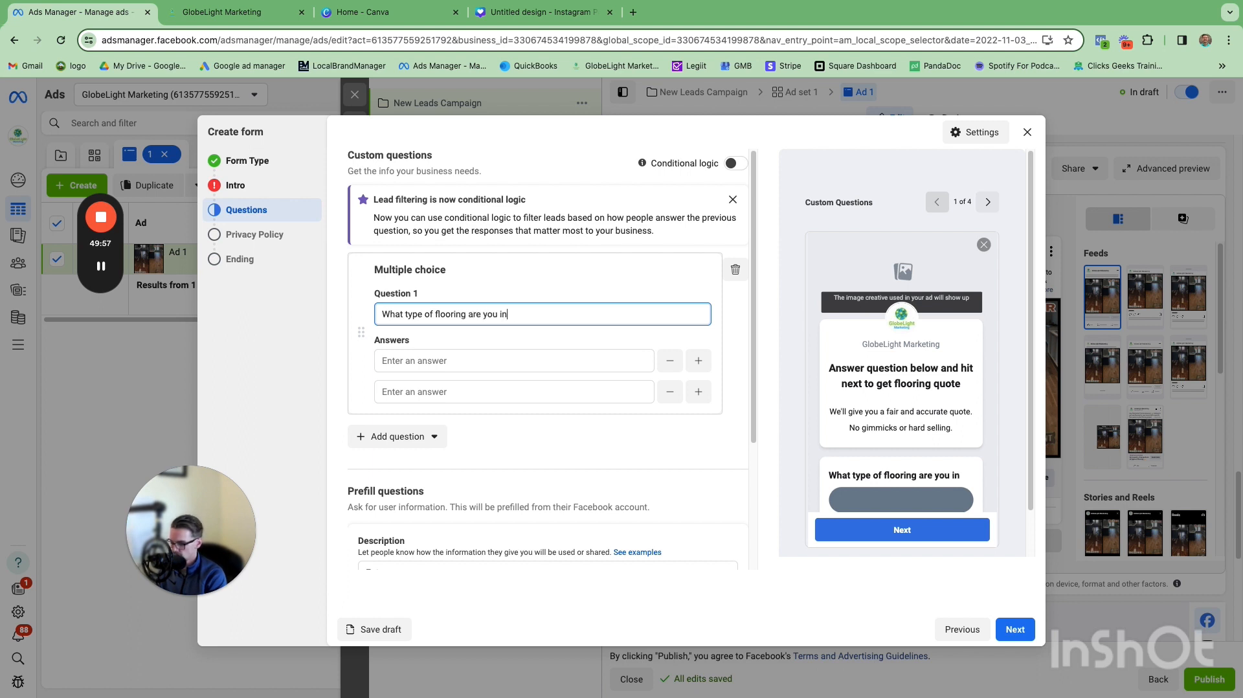
{"action": "type", "text": "terested in?"}
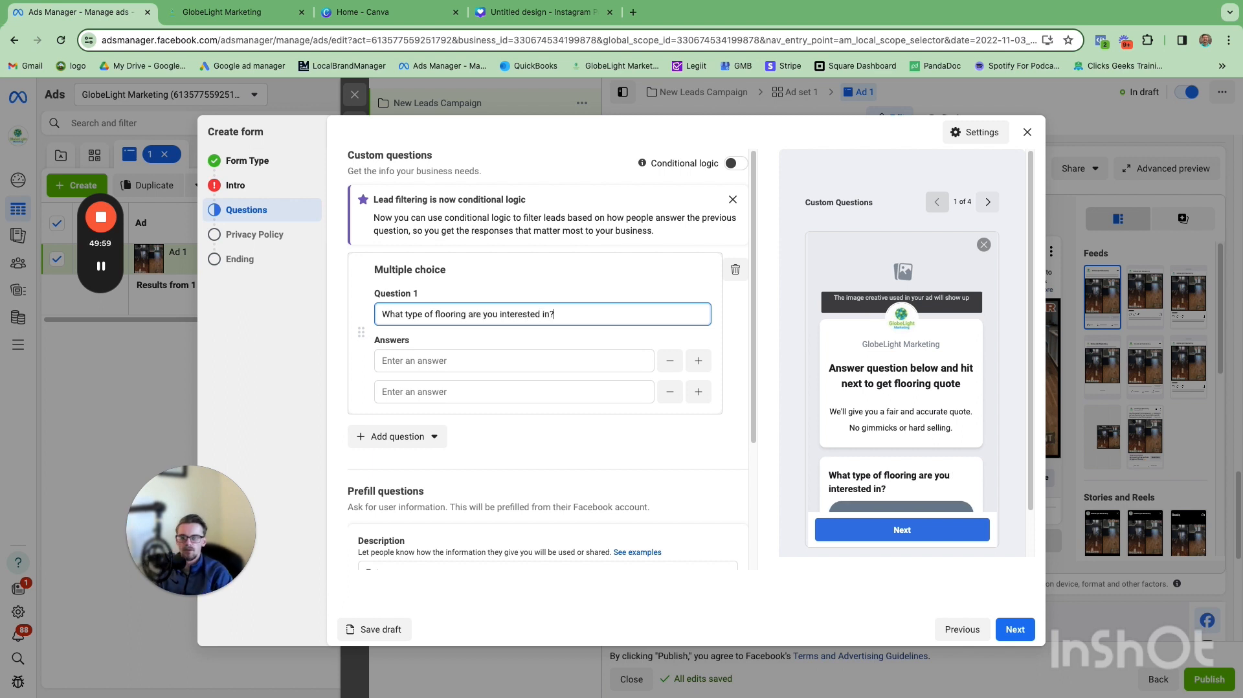
Step: Enter the answers hardwood, vinyl and a third answer carpet for the flooring question
{"action": "left_click", "coordinate": [419, 363]}
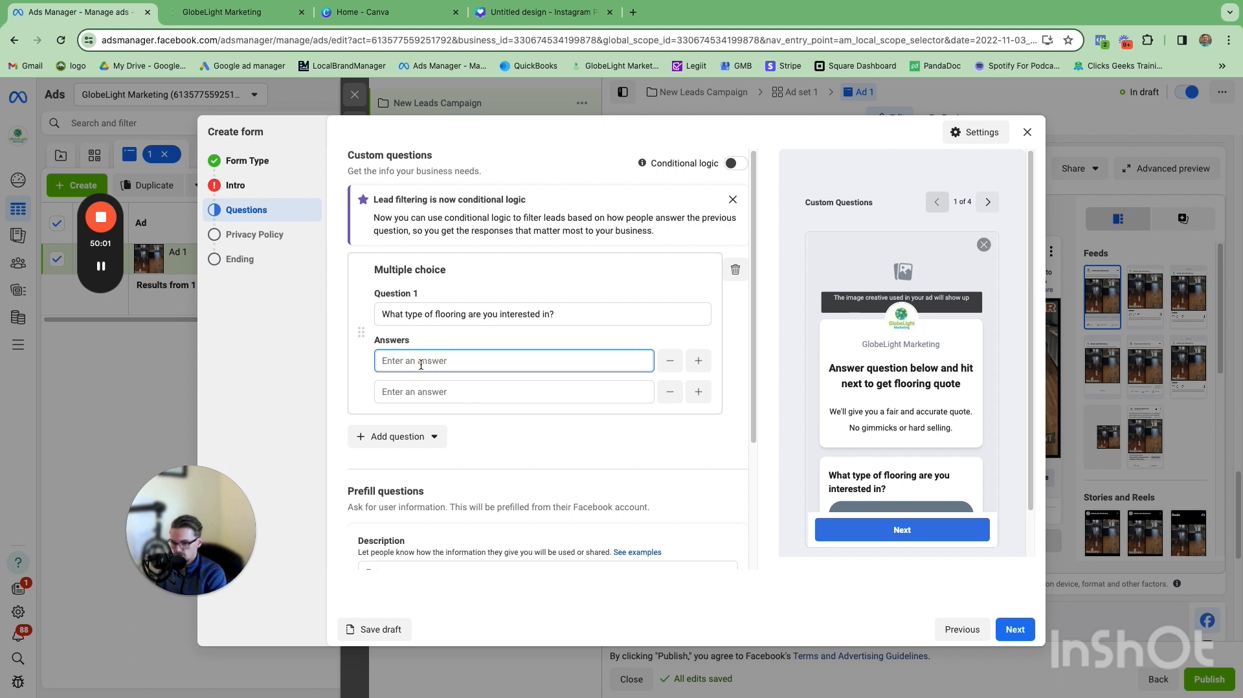
{"action": "type", "text": "hardwood"}
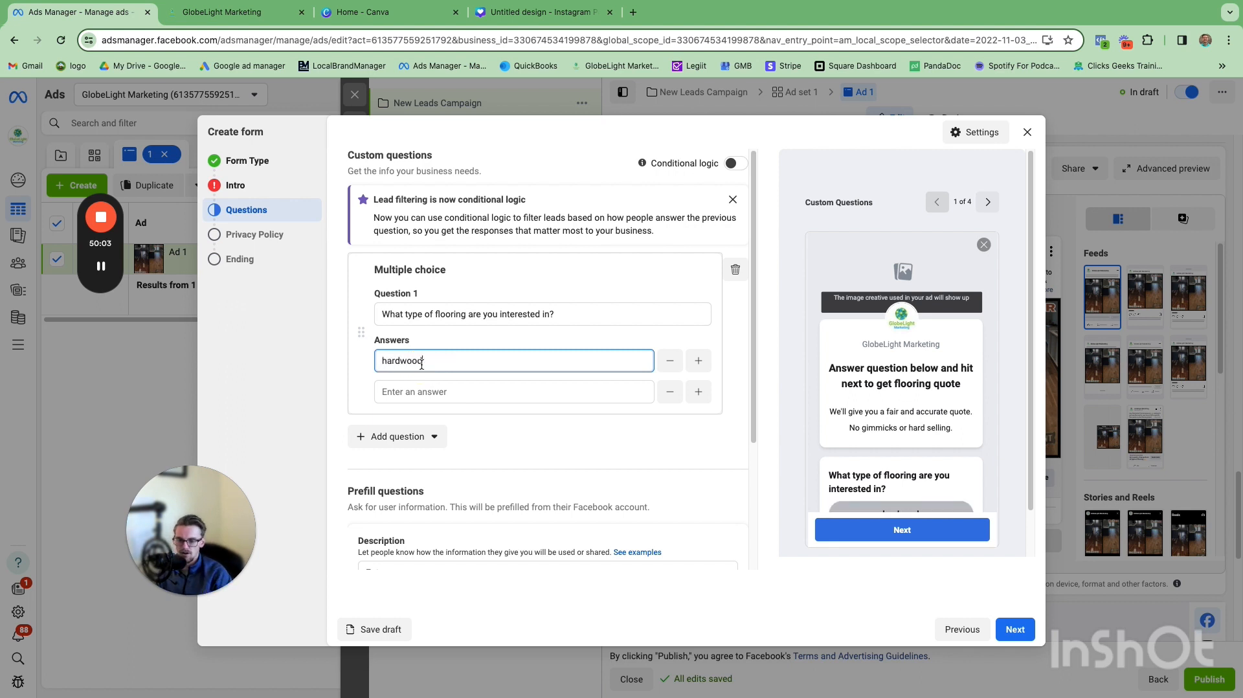
{"action": "left_click", "coordinate": [439, 392]}
{"action": "type", "text": "vinyl"}
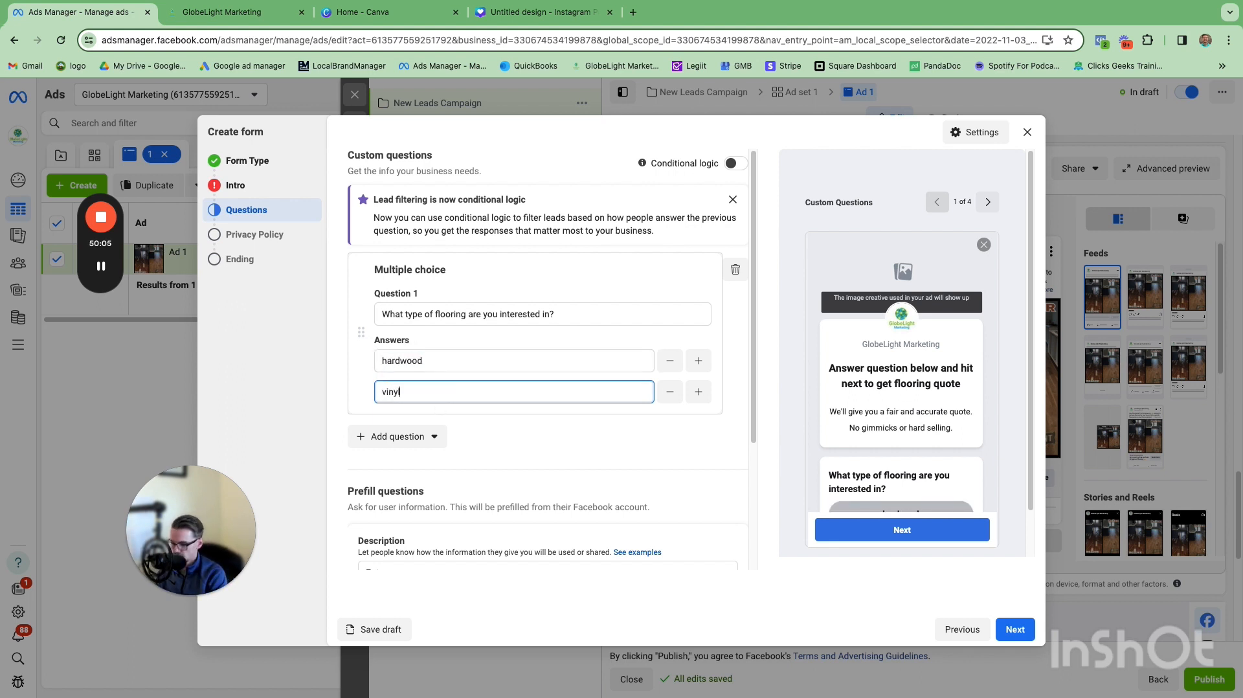
{"action": "left_click", "coordinate": [698, 392]}
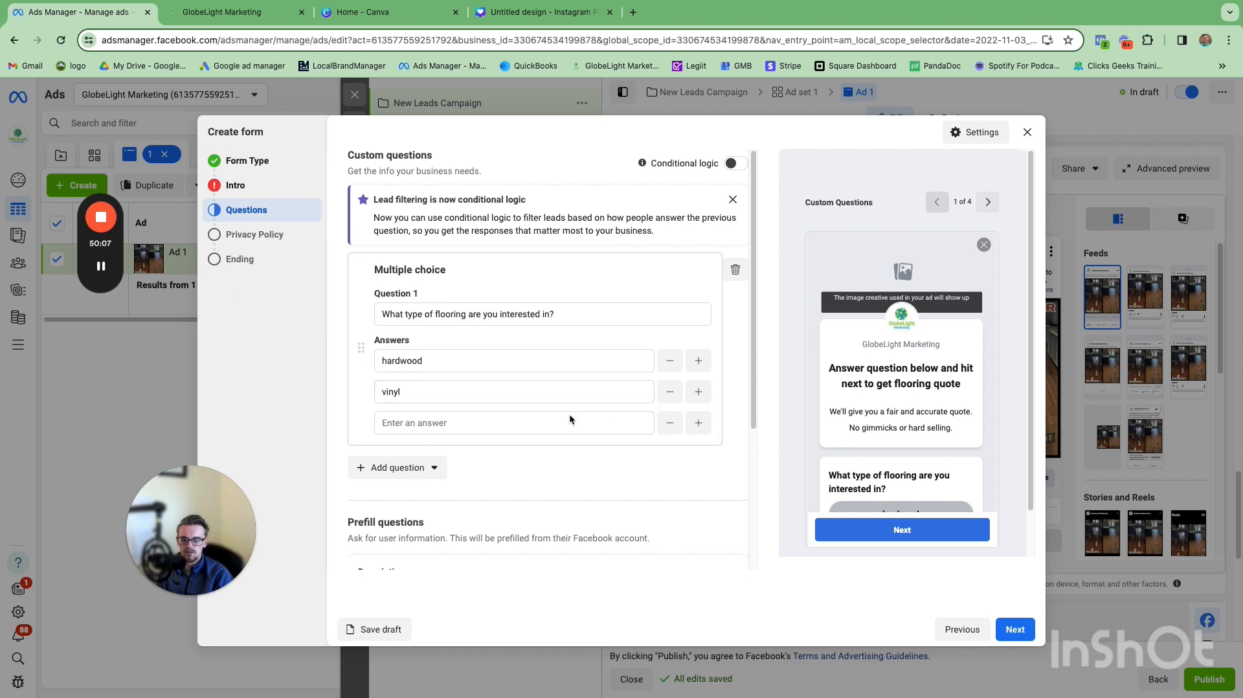
{"action": "left_click", "coordinate": [568, 421]}
{"action": "type", "text": "carpet"}
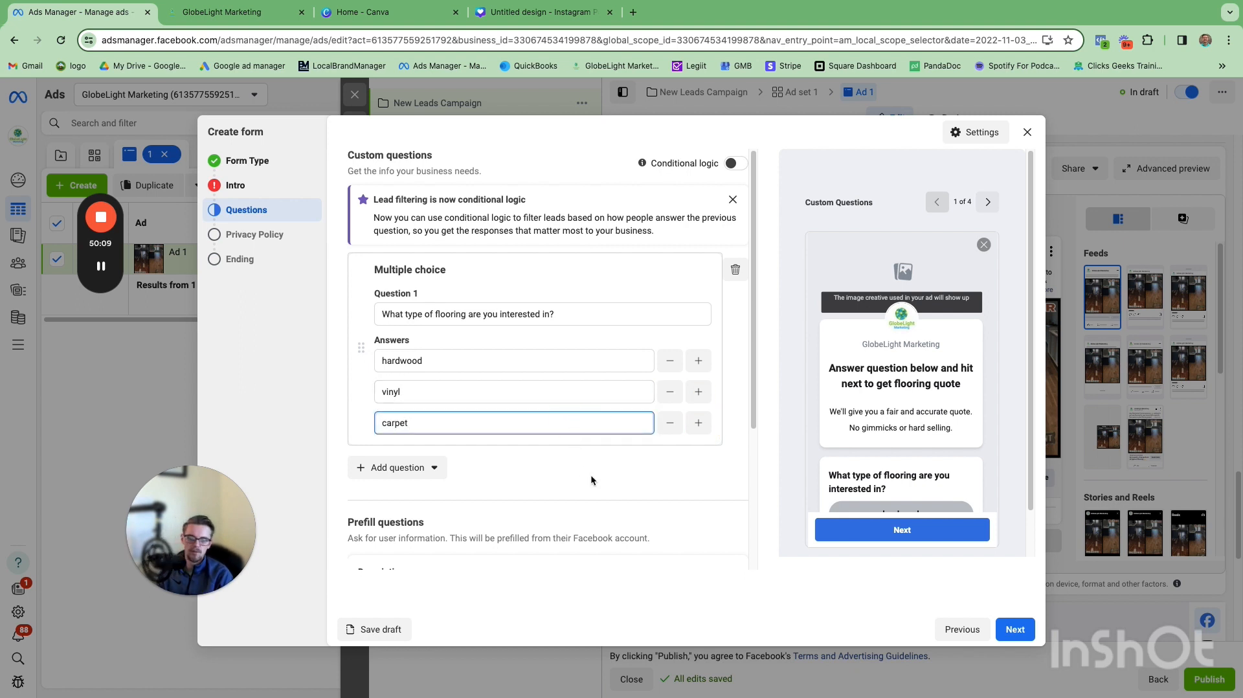
{"action": "left_click", "coordinate": [664, 467]}
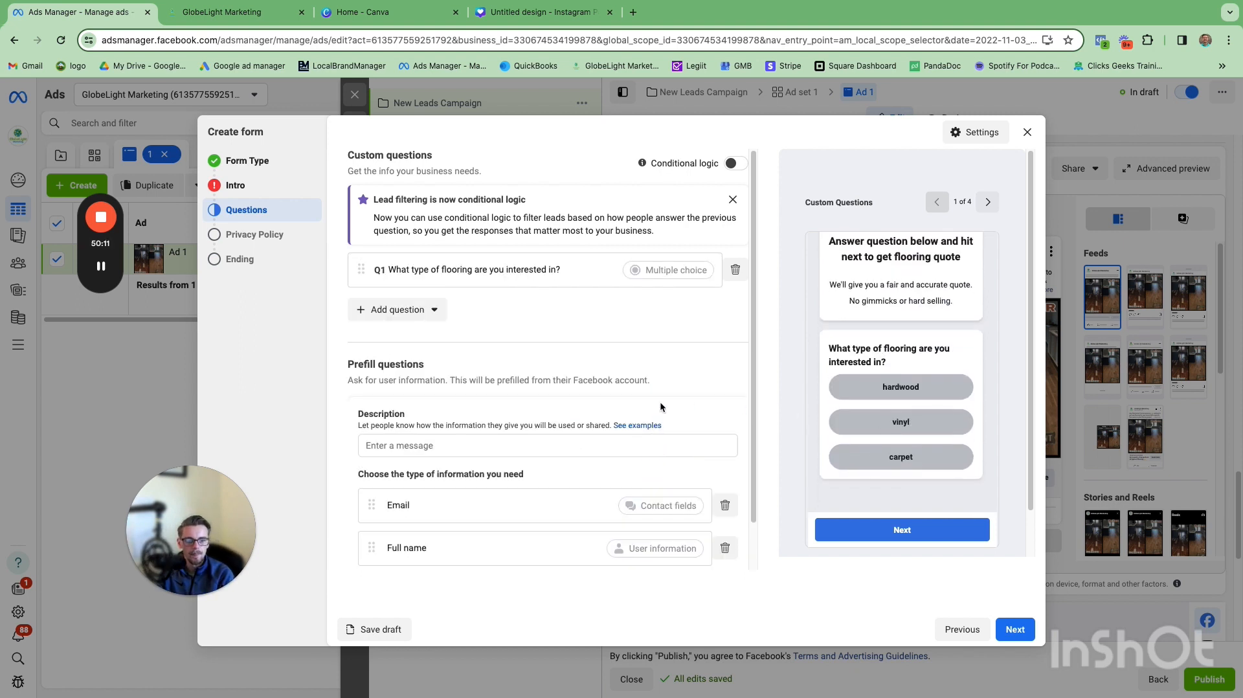
Step: Set the prefill questions description to 'enter info below to get a quote'
{"action": "scroll", "coordinate": [659, 401], "scroll_direction": "down", "scroll_amount": 1}
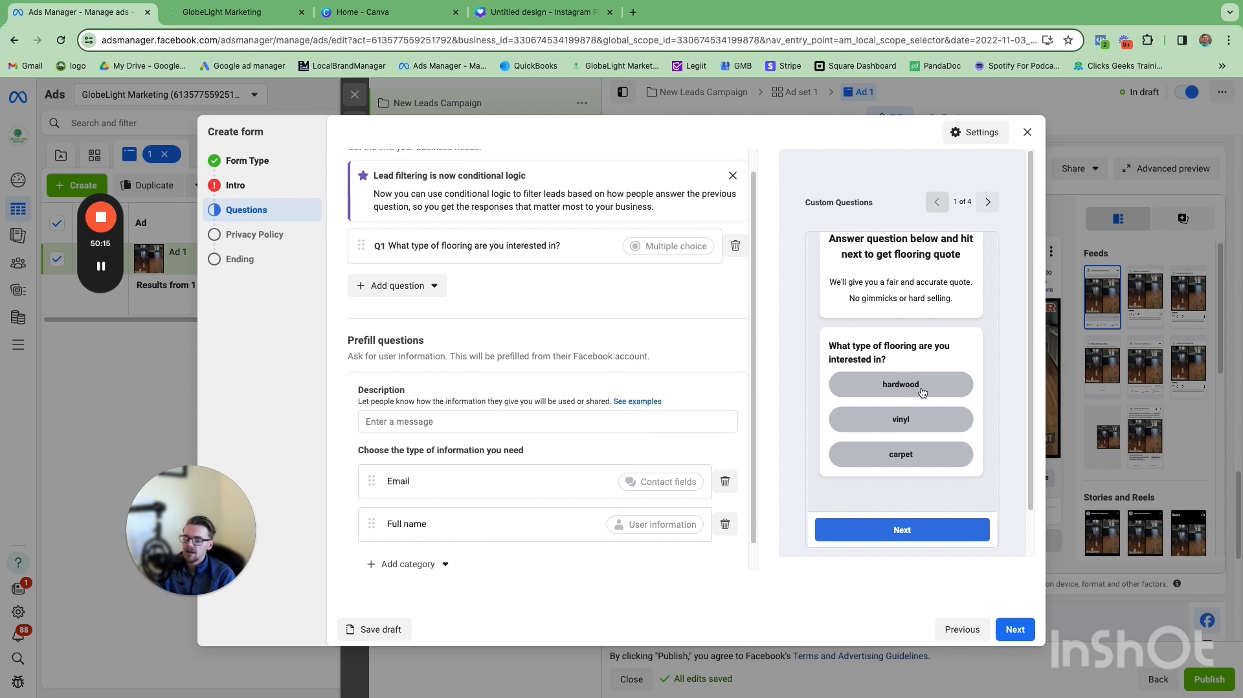
{"action": "scroll", "coordinate": [831, 366], "scroll_direction": "up", "scroll_amount": 3}
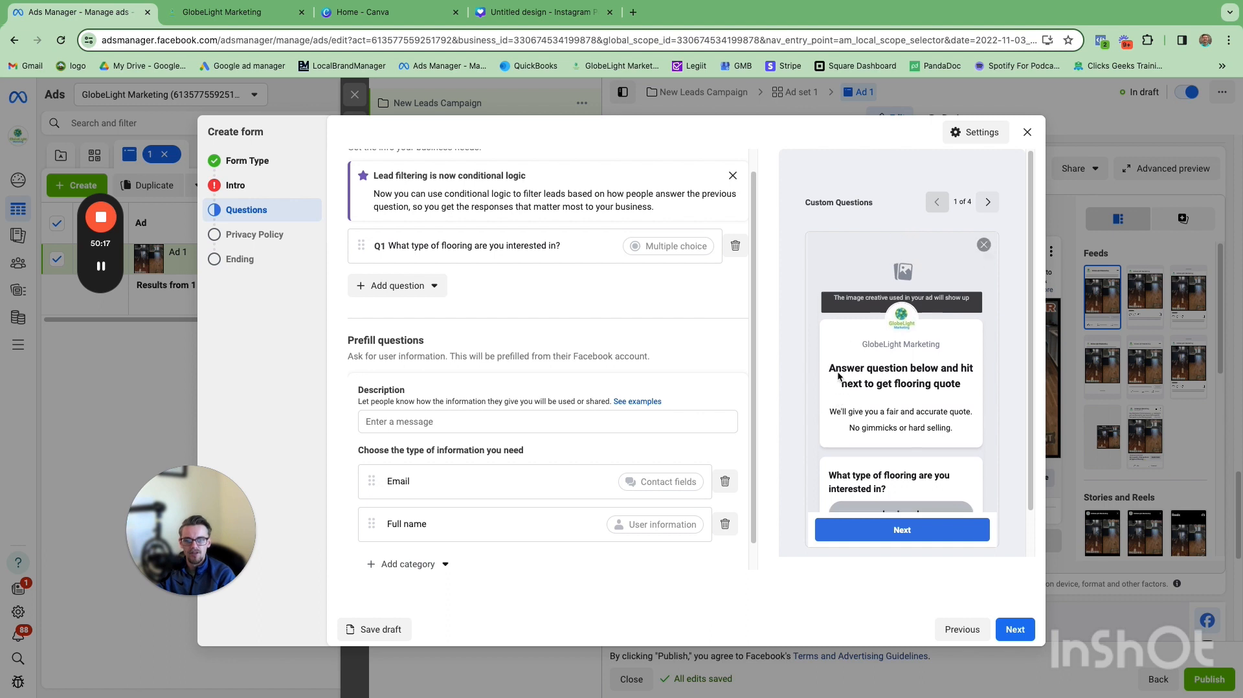
{"action": "scroll", "coordinate": [709, 359], "scroll_direction": "up", "scroll_amount": 1}
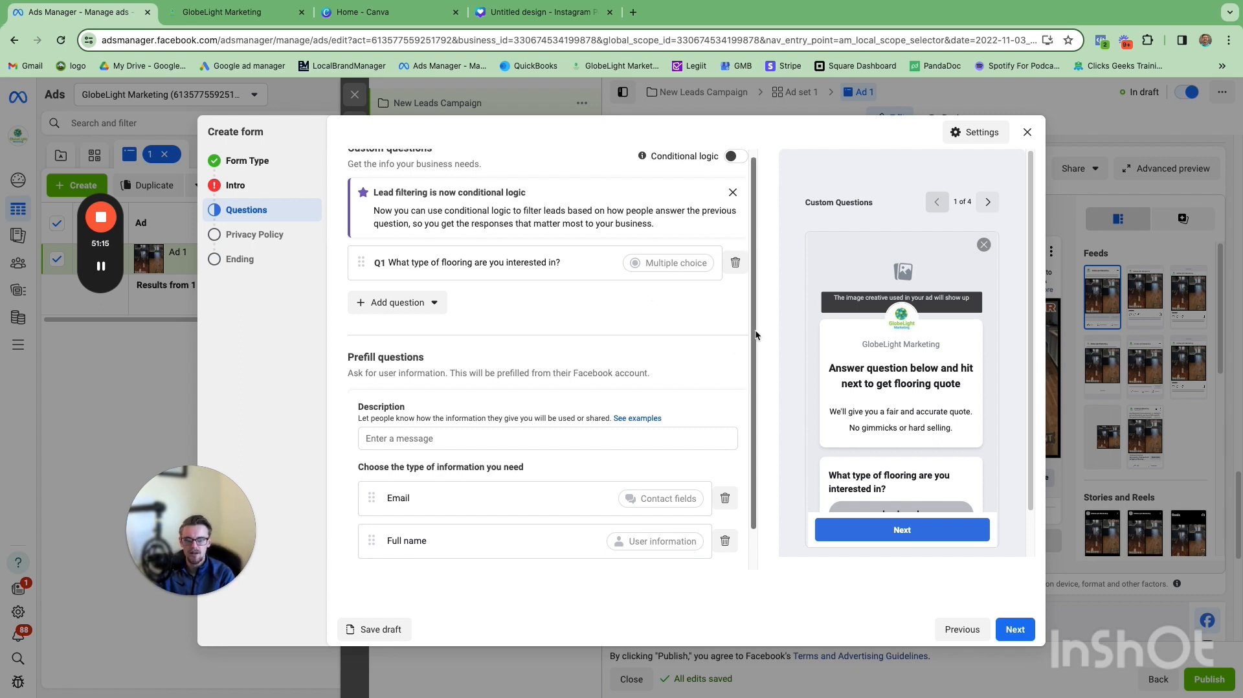
{"action": "left_click_drag", "start_coordinate": [753, 358], "coordinate": [745, 424]}
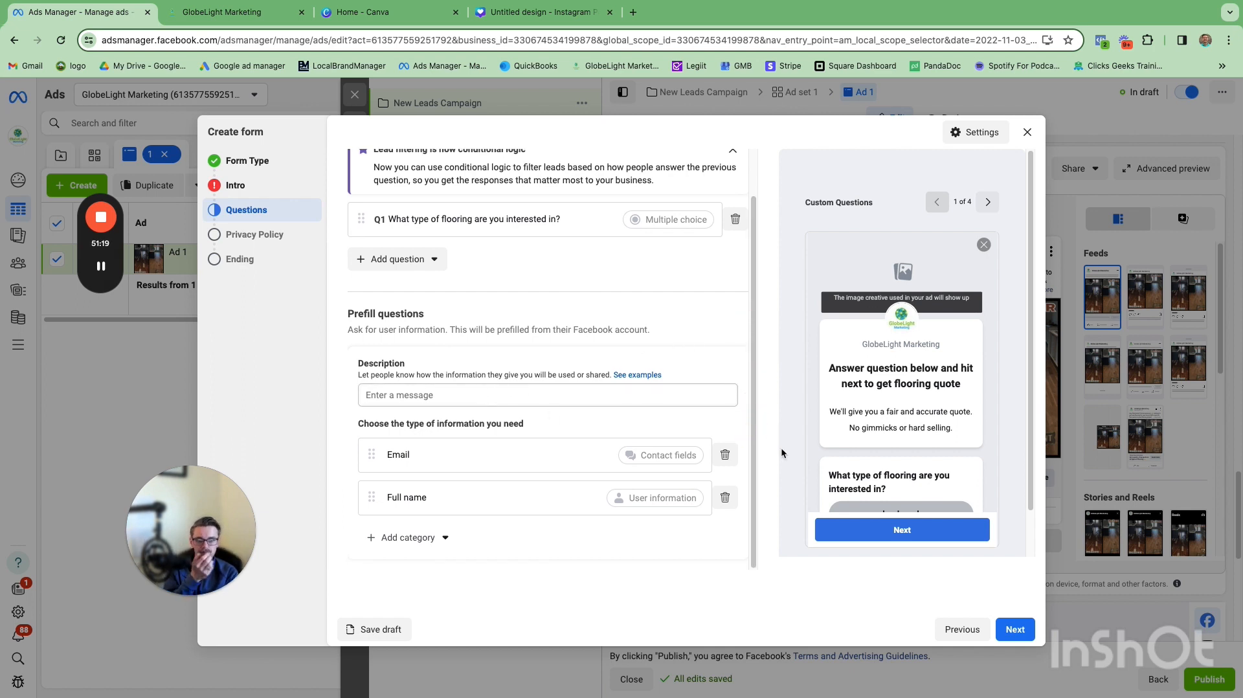
{"action": "scroll", "coordinate": [888, 448], "scroll_direction": "down", "scroll_amount": 3}
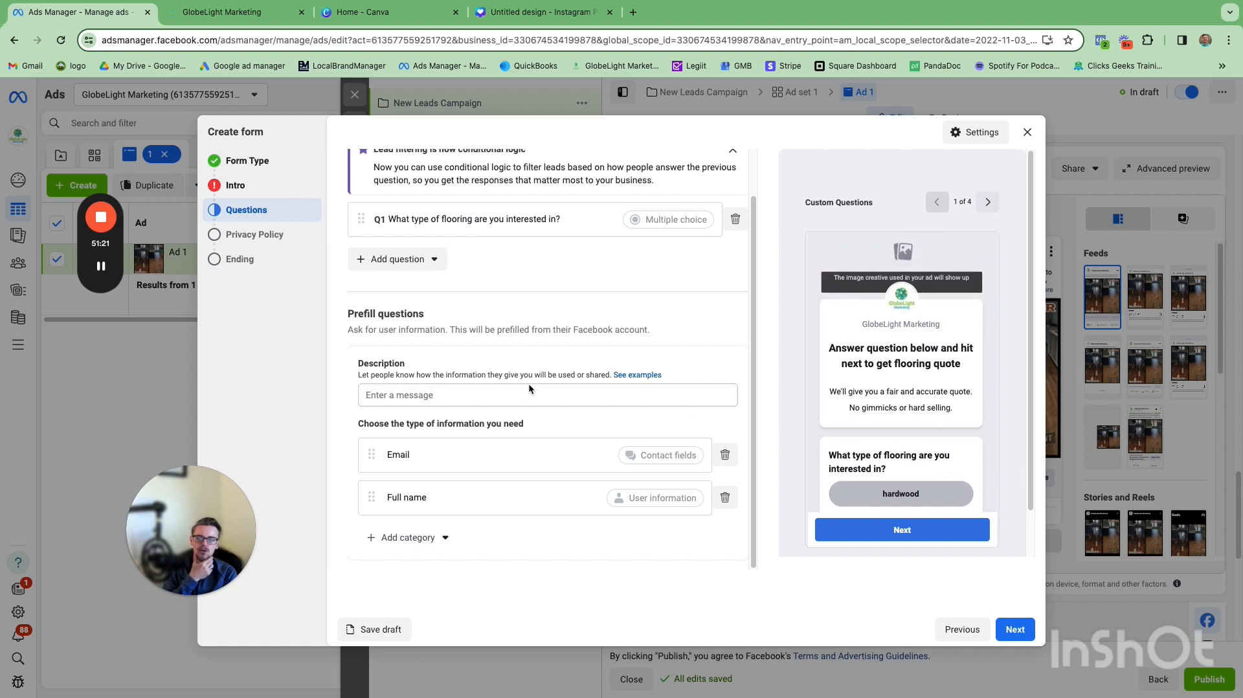
{"action": "left_click", "coordinate": [492, 394]}
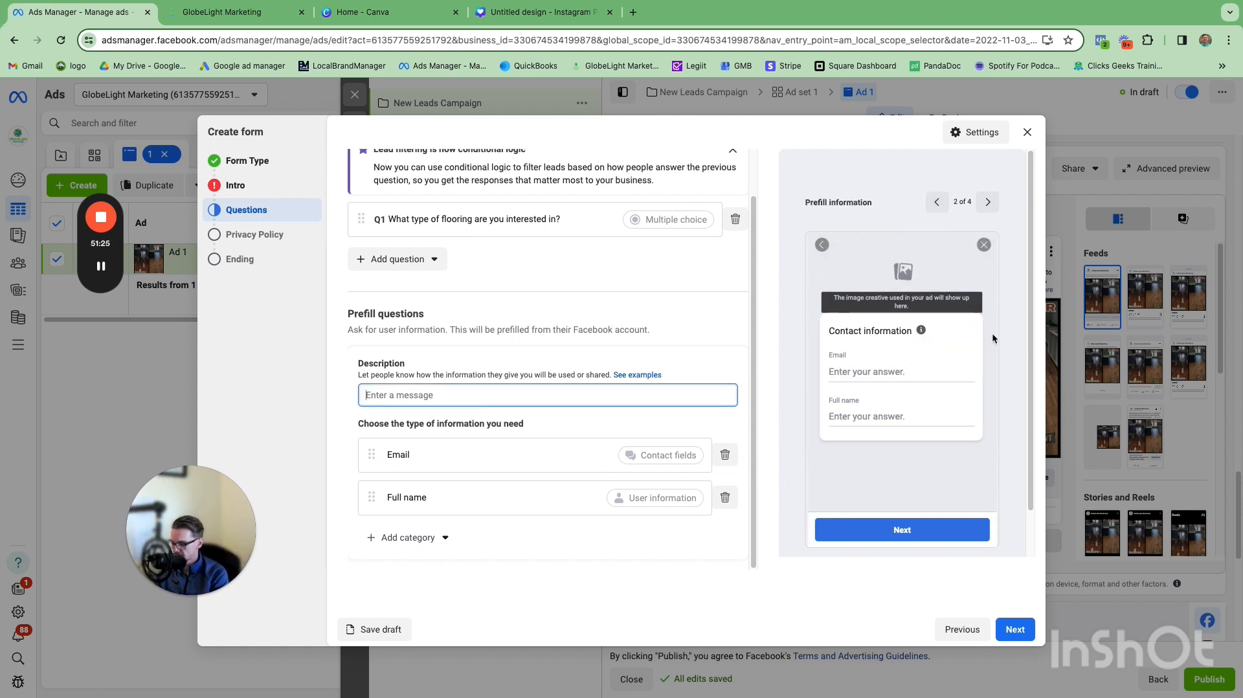
{"action": "type", "text": "enter info"}
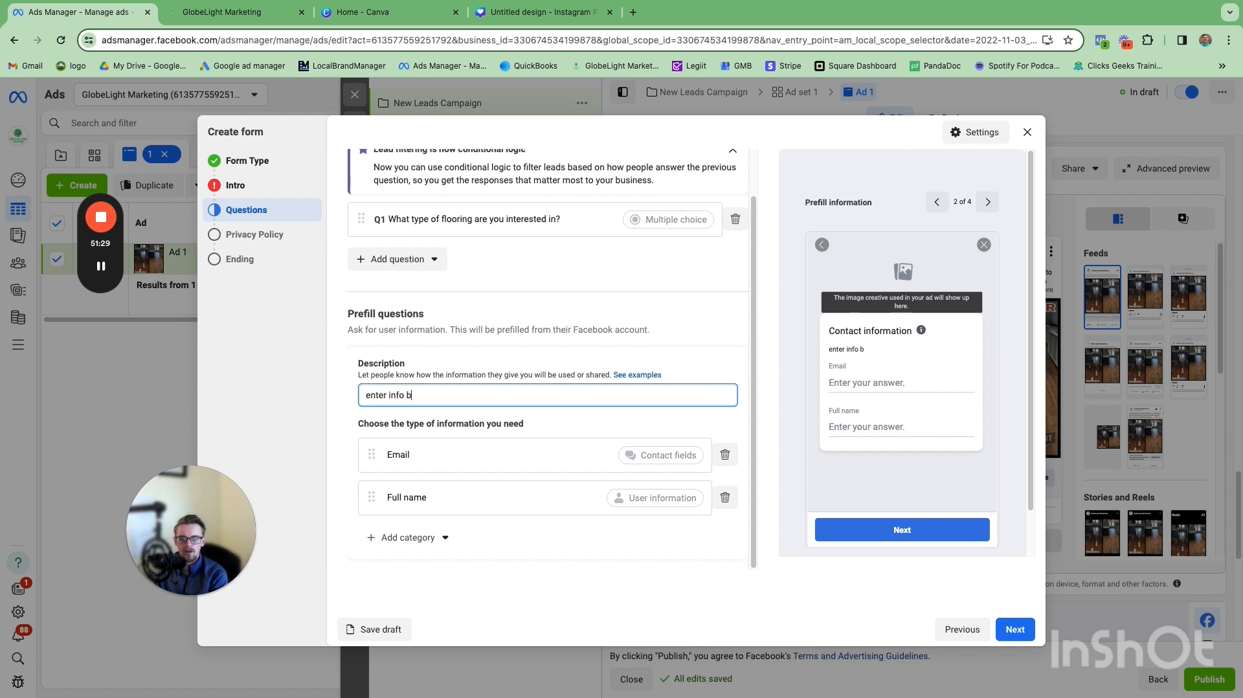
{"action": "type", "text": " b"}
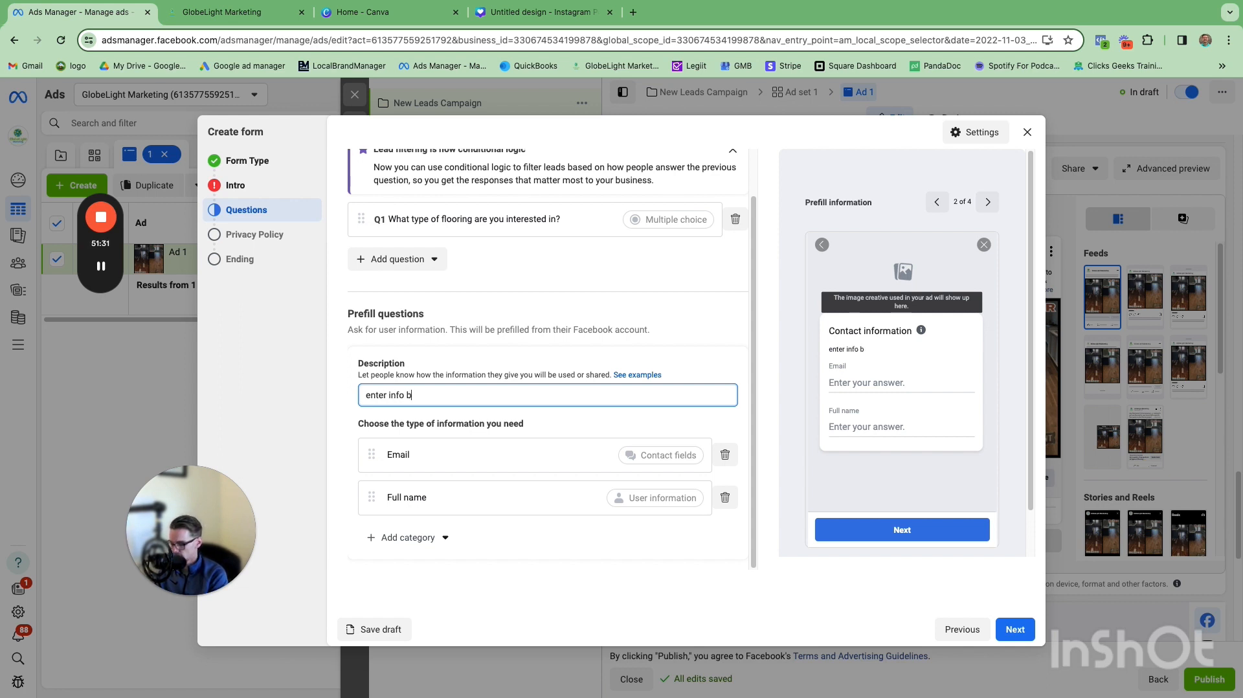
{"action": "type", "text": "elow to get a quot"}
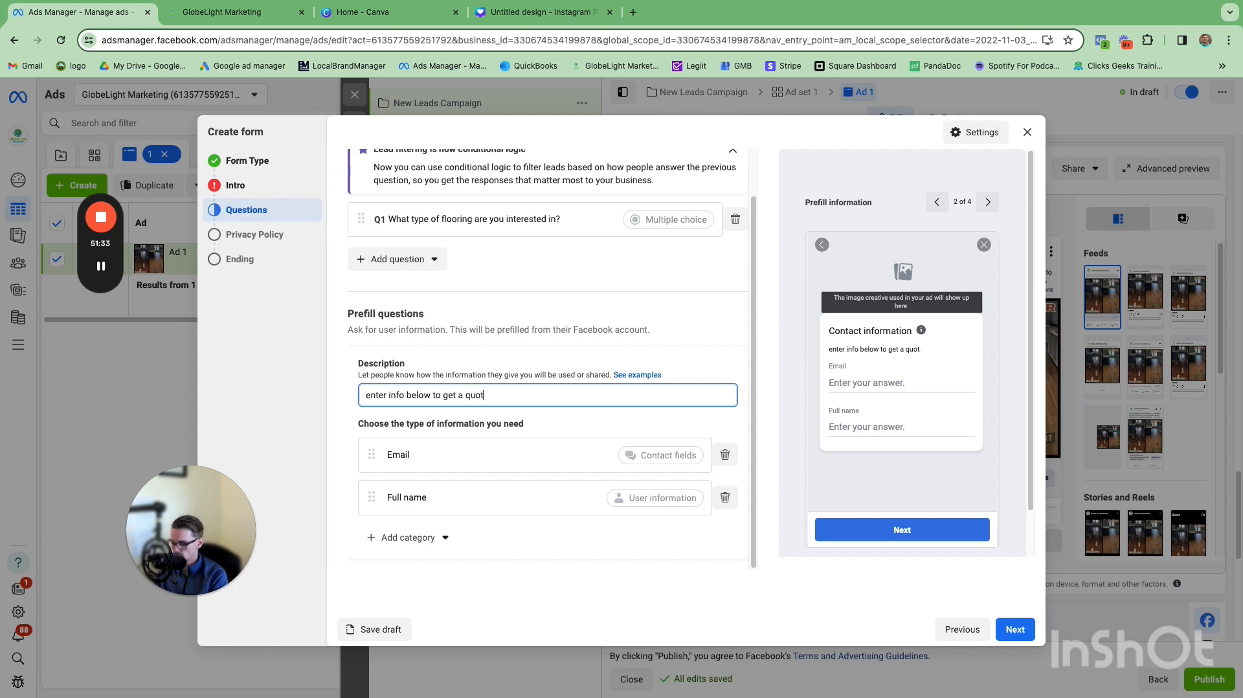
{"action": "type", "text": "e"}
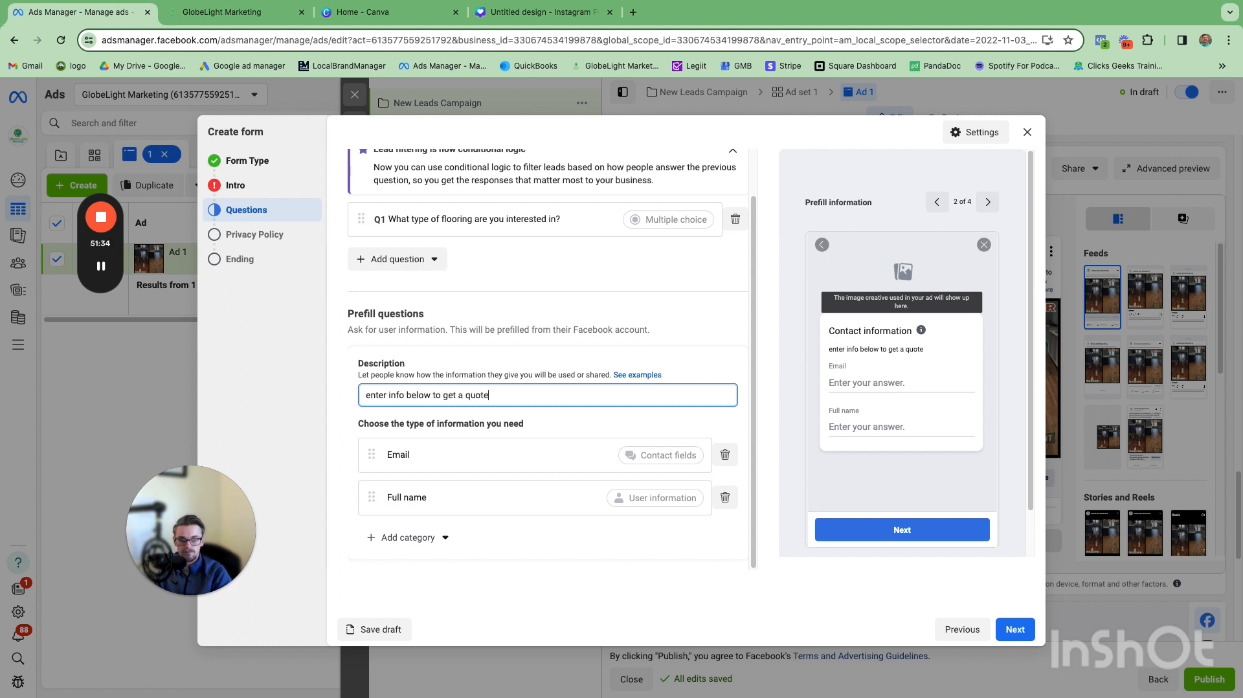
Step: Add a Phone number category to the prefill questions
{"action": "left_click", "coordinate": [424, 538]}
{"action": "mouse_move", "coordinate": [435, 568]}
{"action": "left_click", "coordinate": [527, 584]}
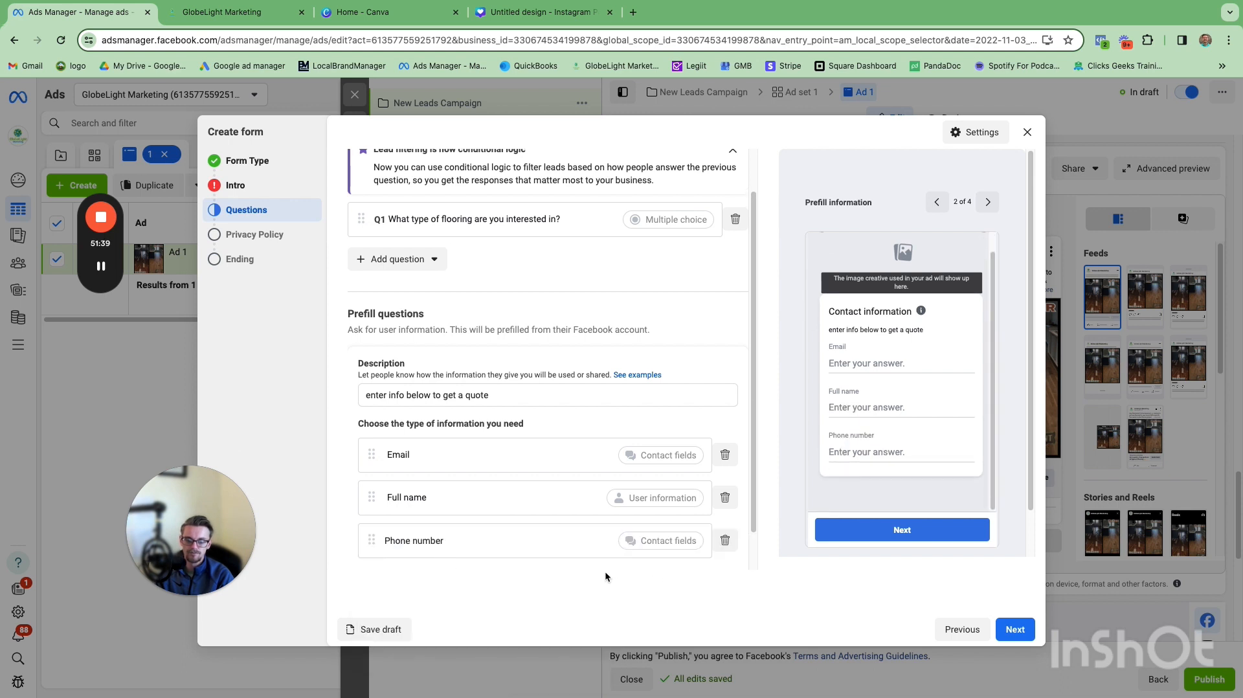
Step: Continue to the privacy policy section, open its link field, and move on to the ending screen
{"action": "left_click", "coordinate": [1014, 629]}
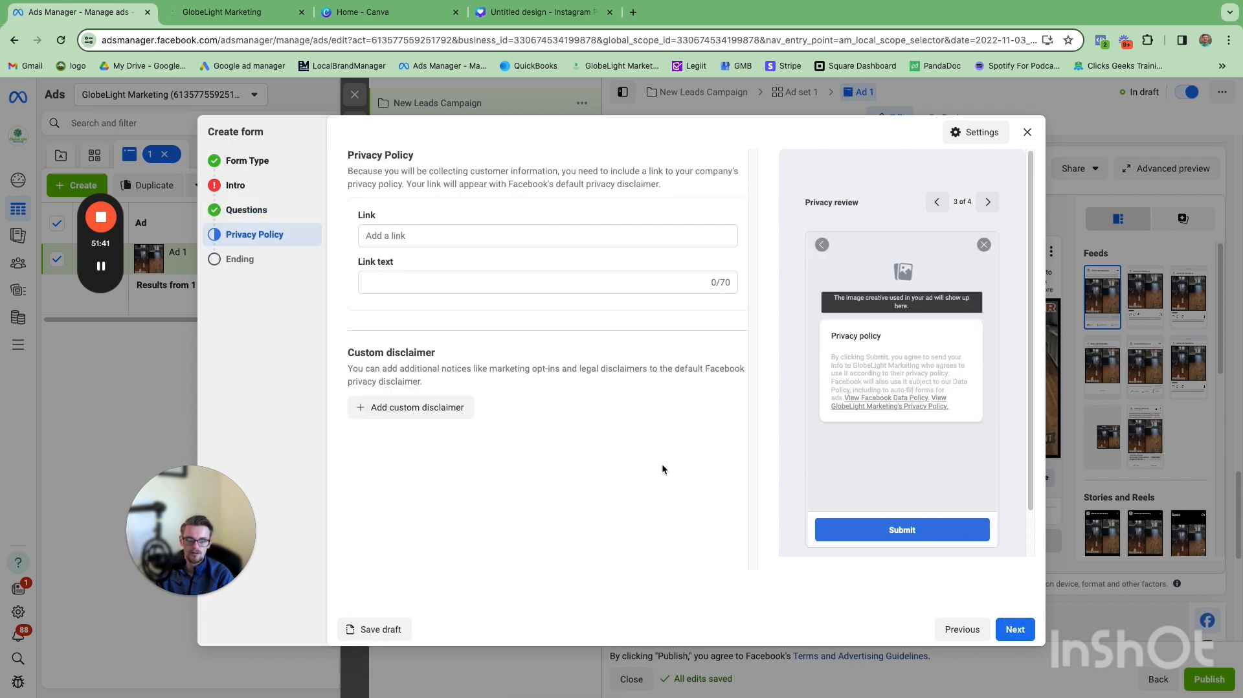
{"action": "left_click", "coordinate": [456, 235]}
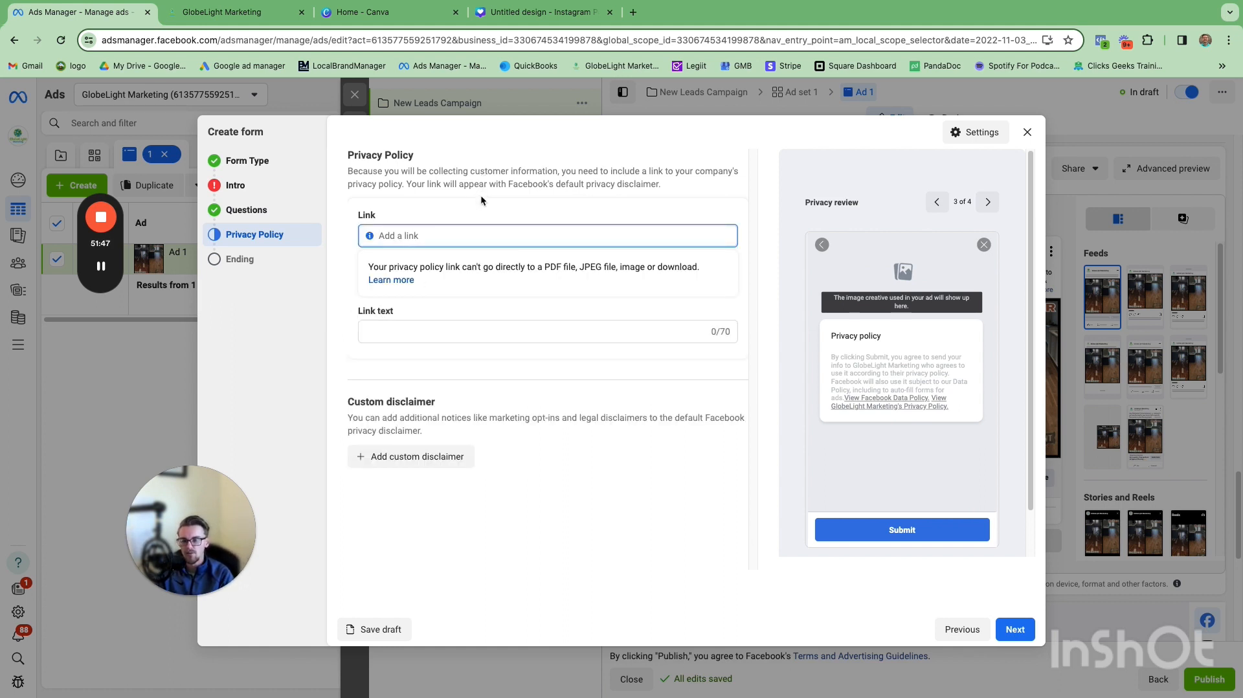
{"action": "left_click", "coordinate": [1014, 628]}
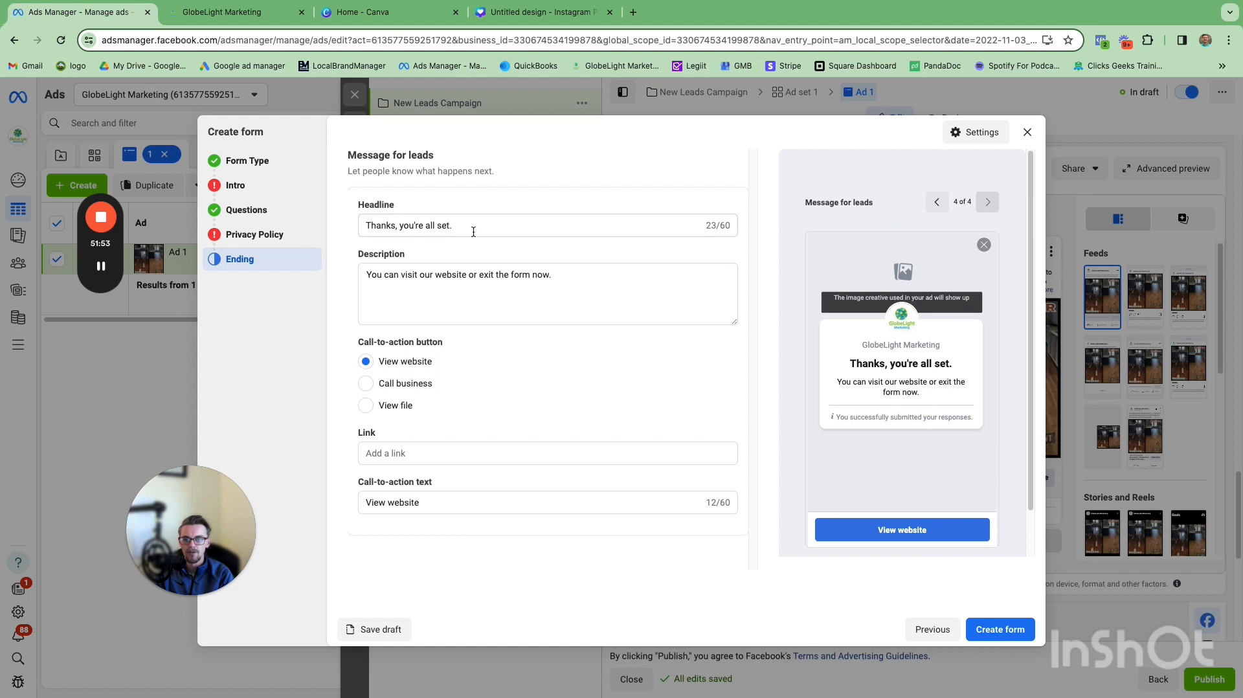
Step: Set the ending screen headline to 'Click here to book your estimate appointment'
{"action": "left_click_drag", "start_coordinate": [461, 227], "coordinate": [313, 223]}
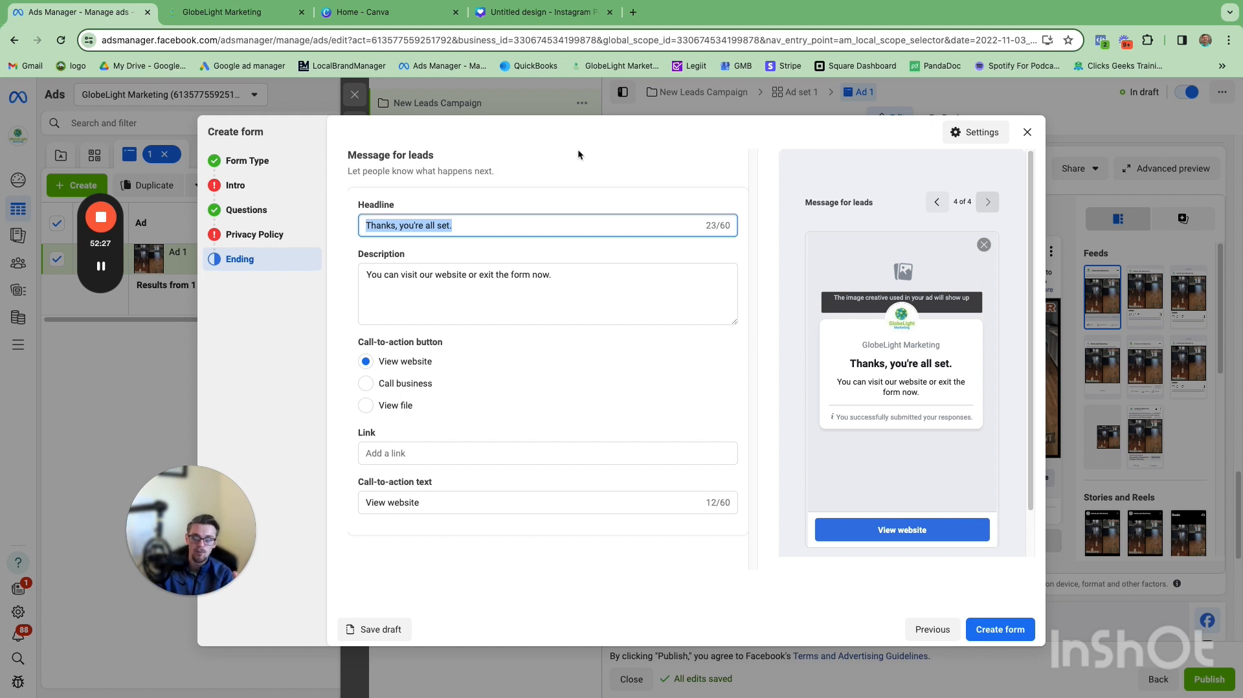
{"action": "type", "text": "Clikc"}
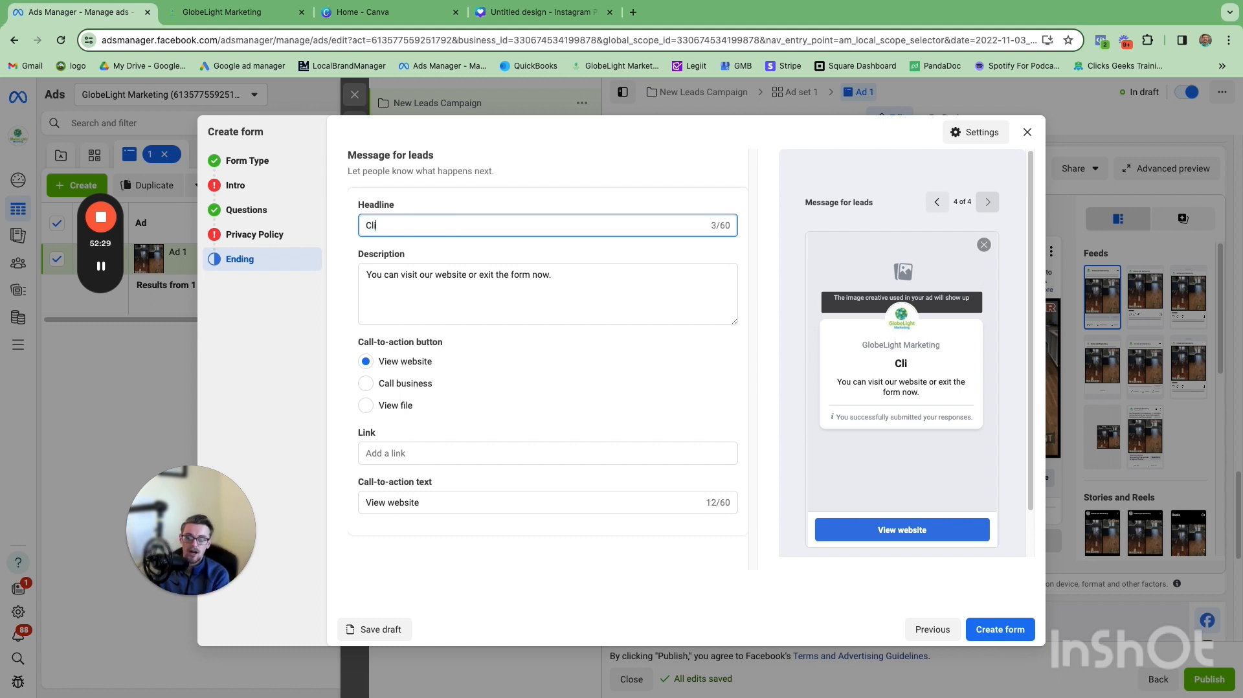
{"action": "key", "text": "BackSpace"}
{"action": "key", "text": "BackSpace"}
{"action": "key", "text": "BackSpace"}
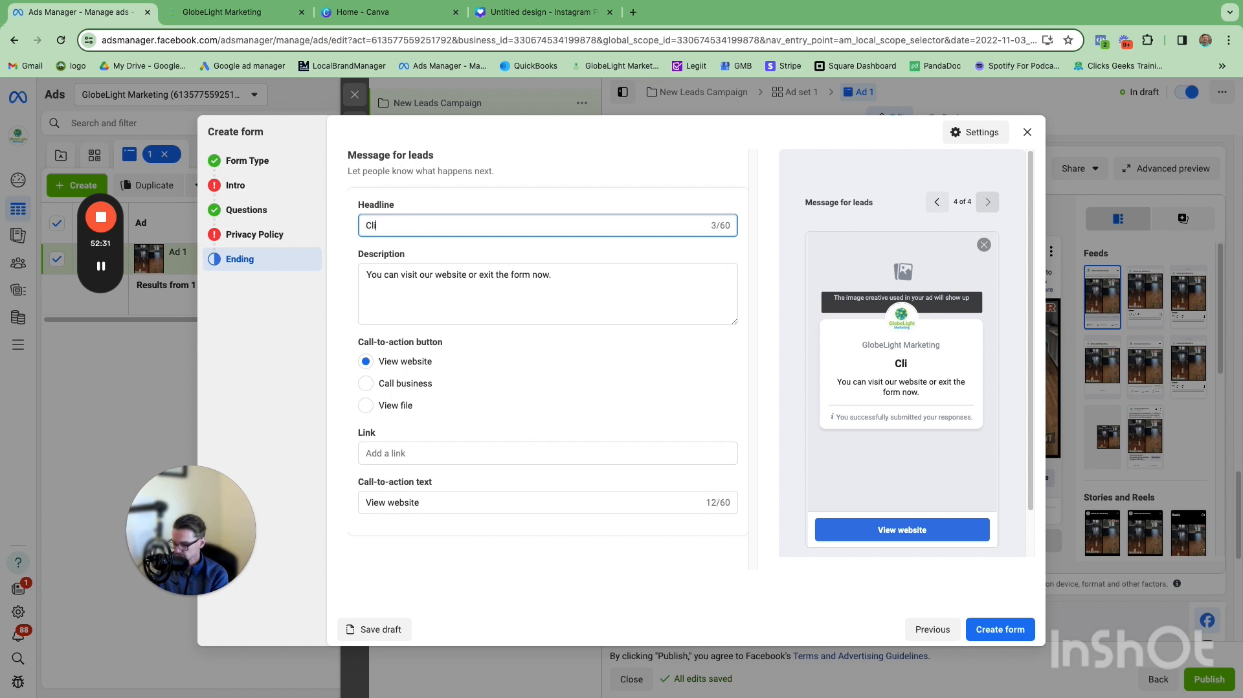
{"action": "type", "text": "ck gho"}
{"action": "key", "text": "BackSpace"}
{"action": "key", "text": "BackSpace"}
{"action": "key", "text": "BackSpace"}
{"action": "type", "text": "h"}
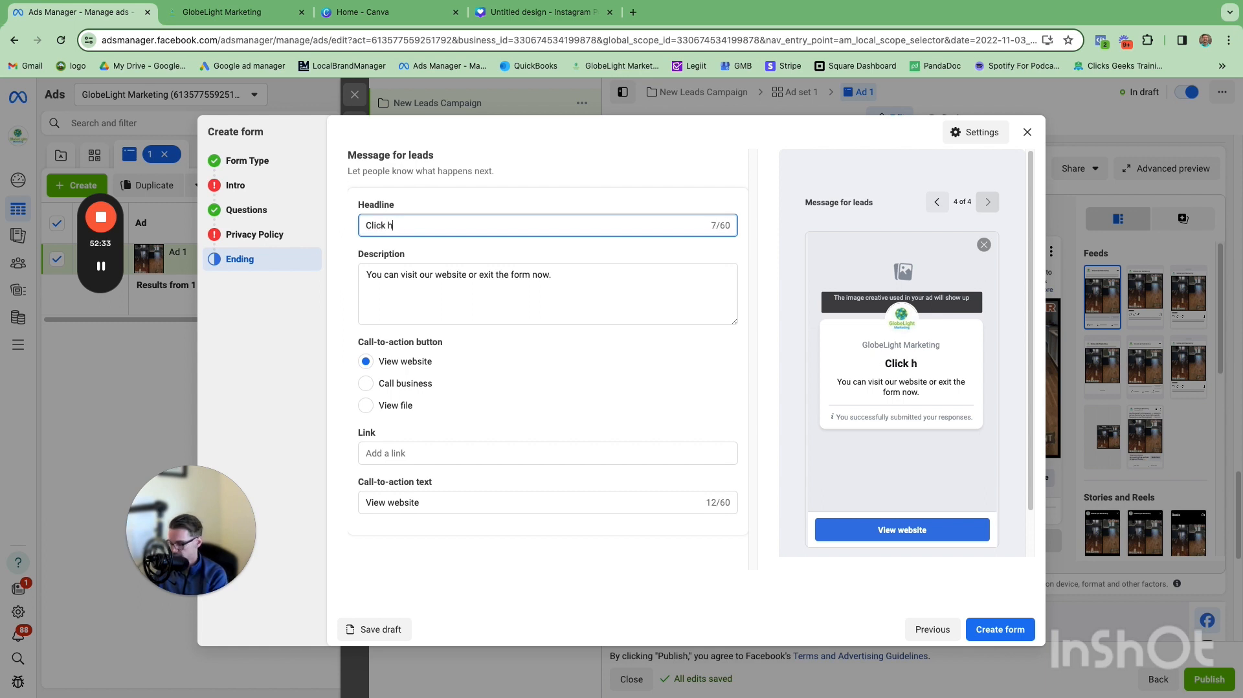
{"action": "type", "text": "ere to book yo"}
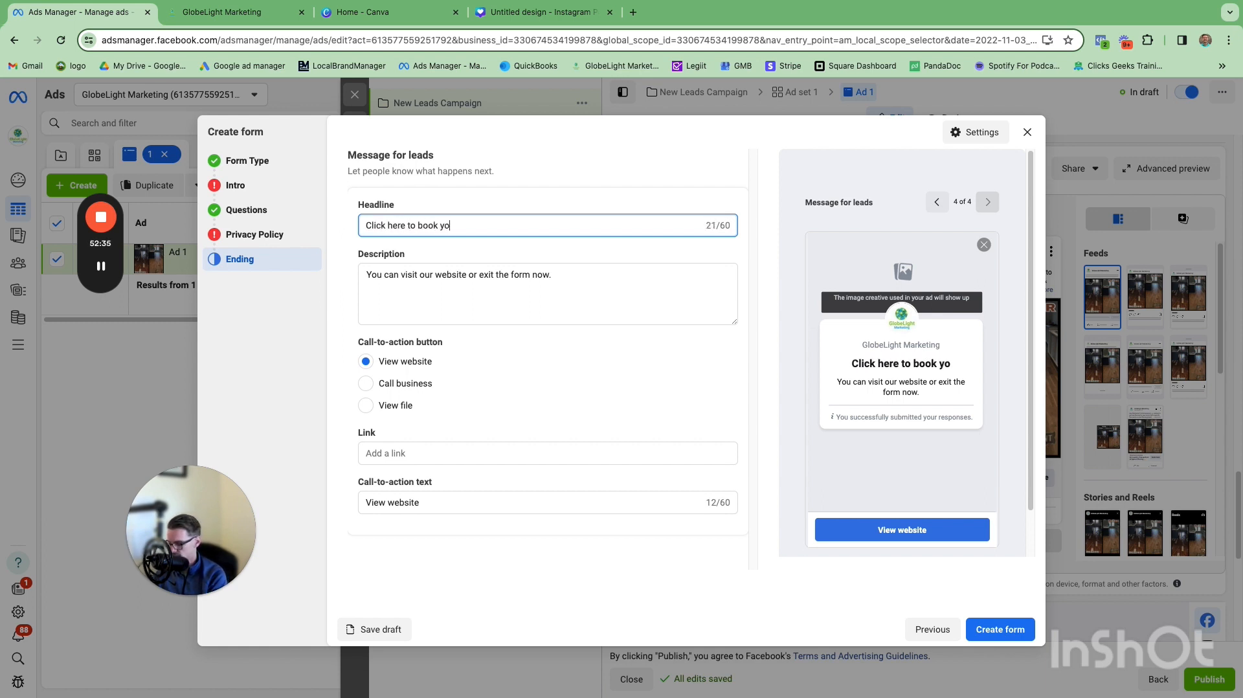
{"action": "type", "text": "ur e"}
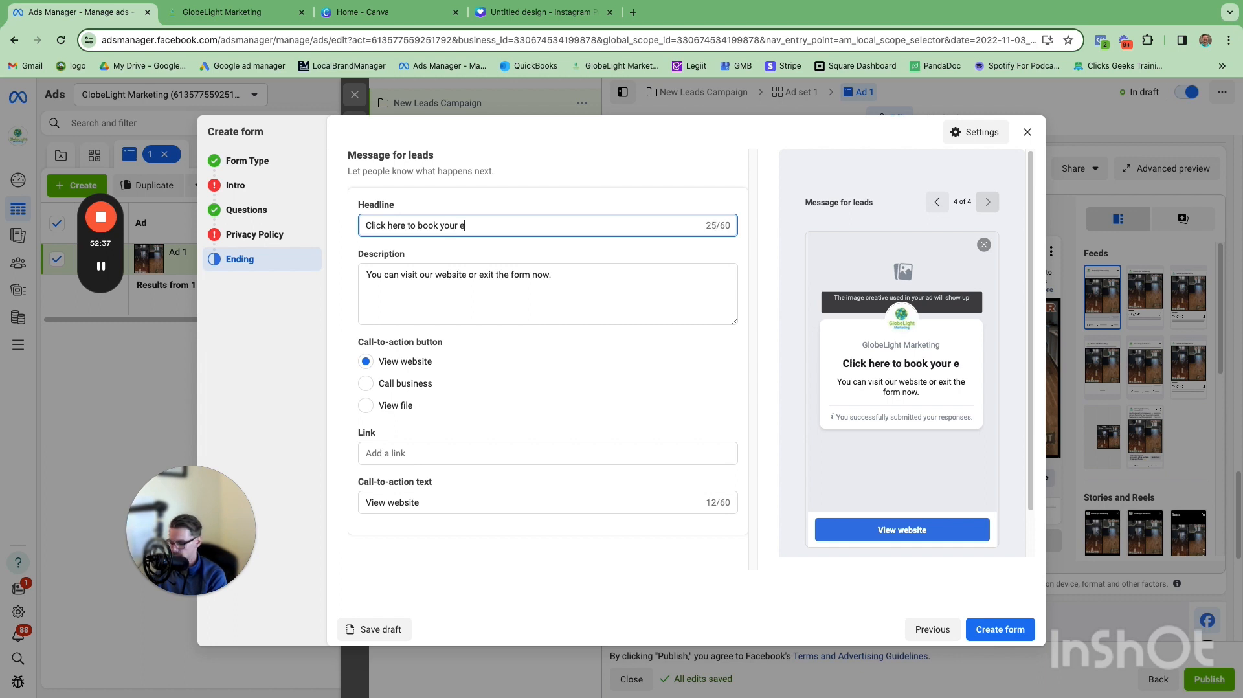
{"action": "type", "text": "stimate appointment"}
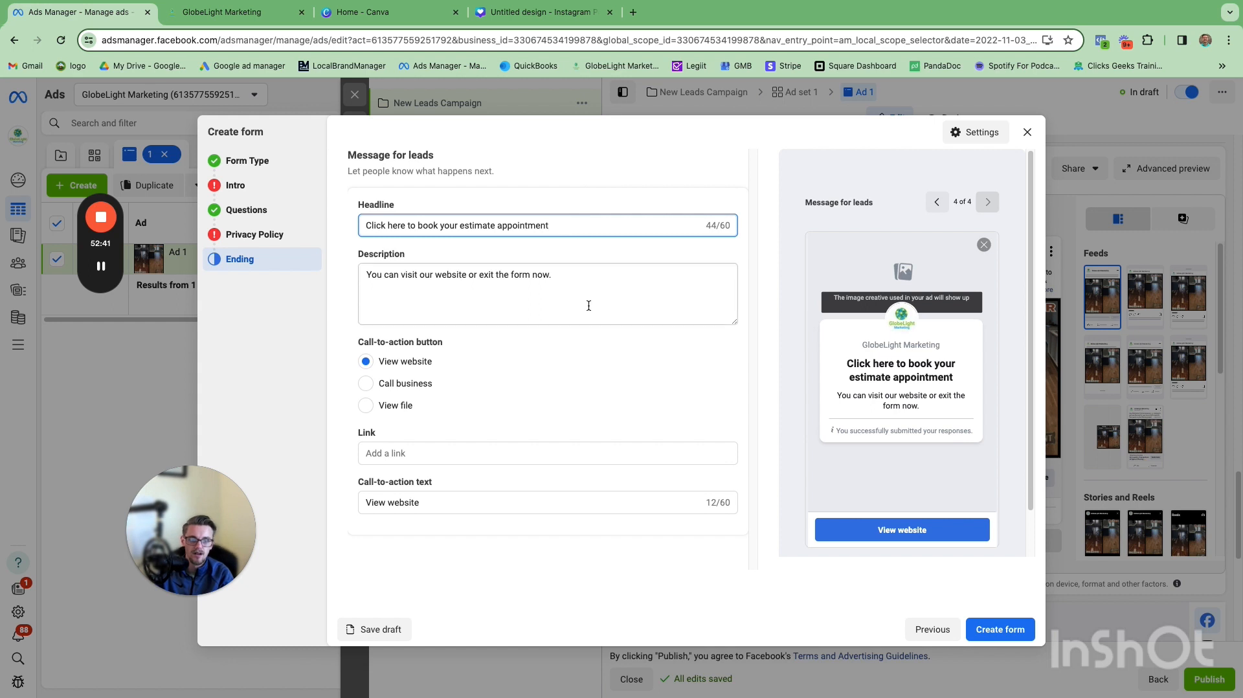
Step: Replace the ending description with 'Click below to pick the best day and time.'
{"action": "left_click", "coordinate": [556, 284]}
{"action": "left_click_drag", "start_coordinate": [556, 284], "coordinate": [364, 275]}
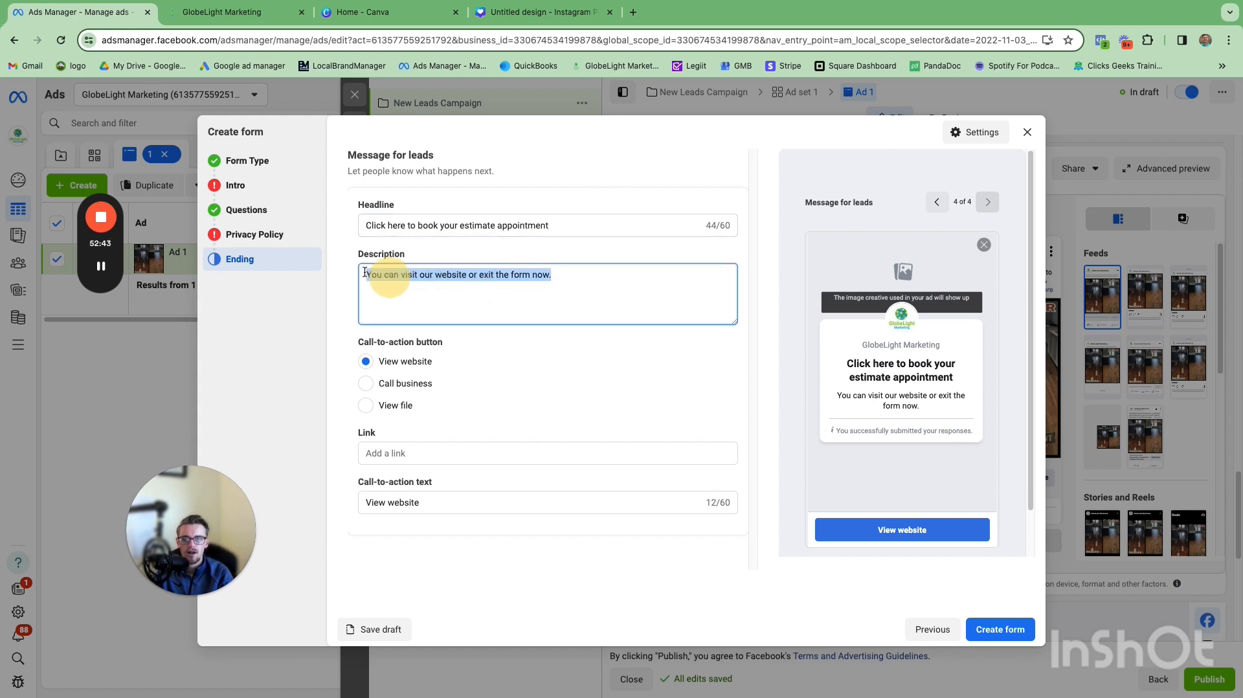
{"action": "type", "text": "YClick bel"}
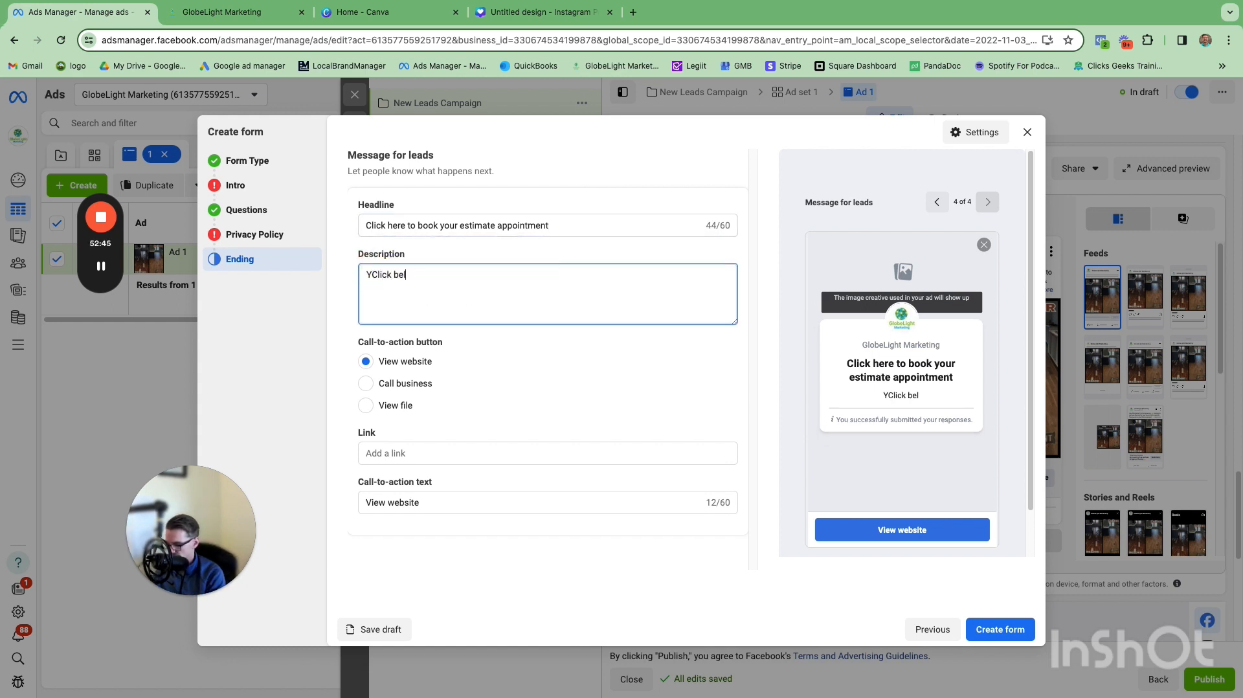
{"action": "type", "text": "ow to pick the b"}
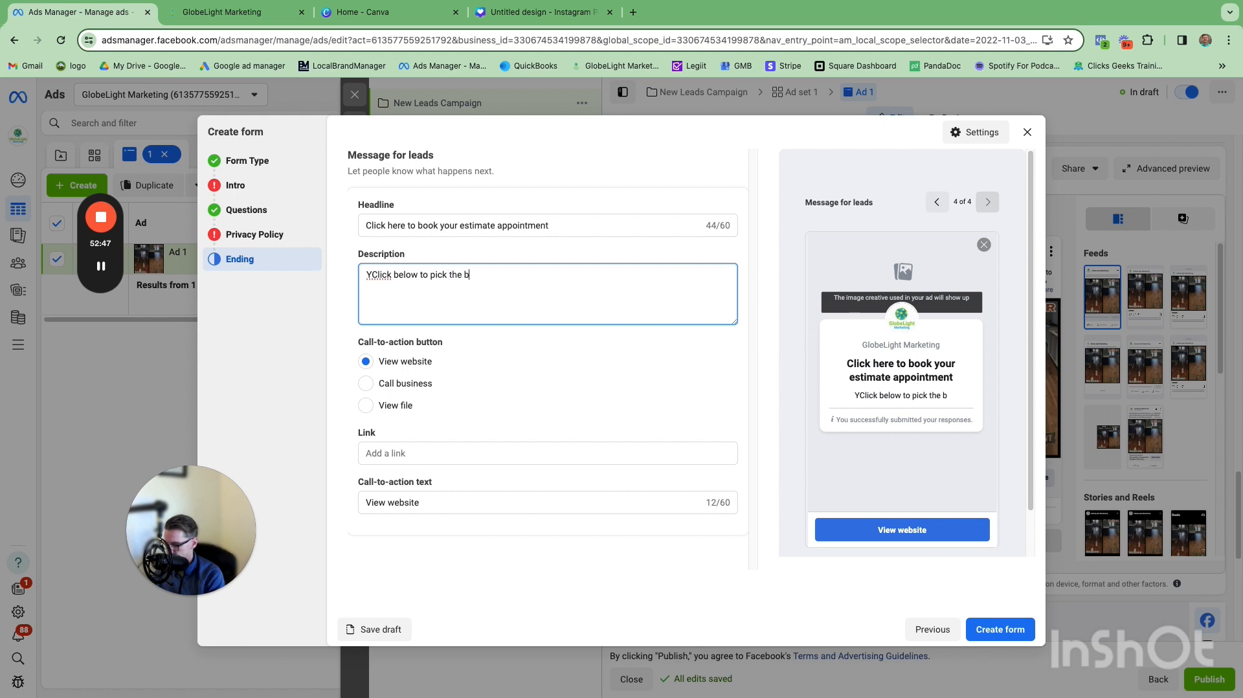
{"action": "type", "text": "est day and time."}
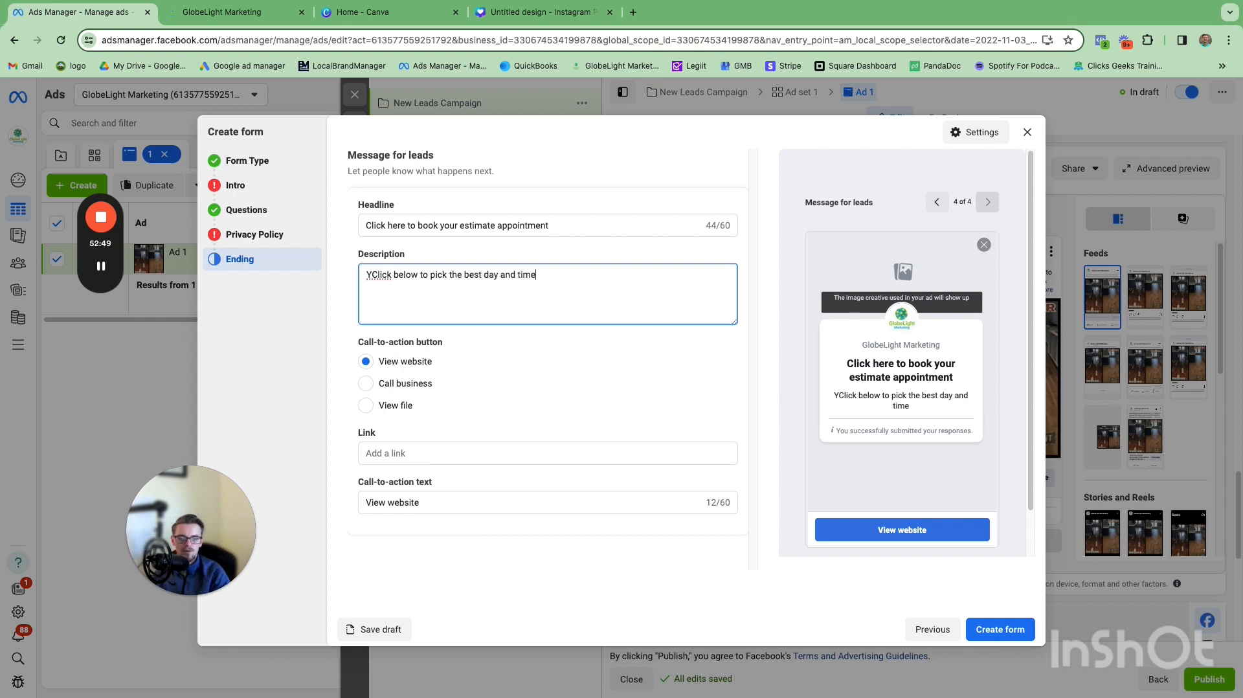
{"action": "left_click", "coordinate": [550, 226]}
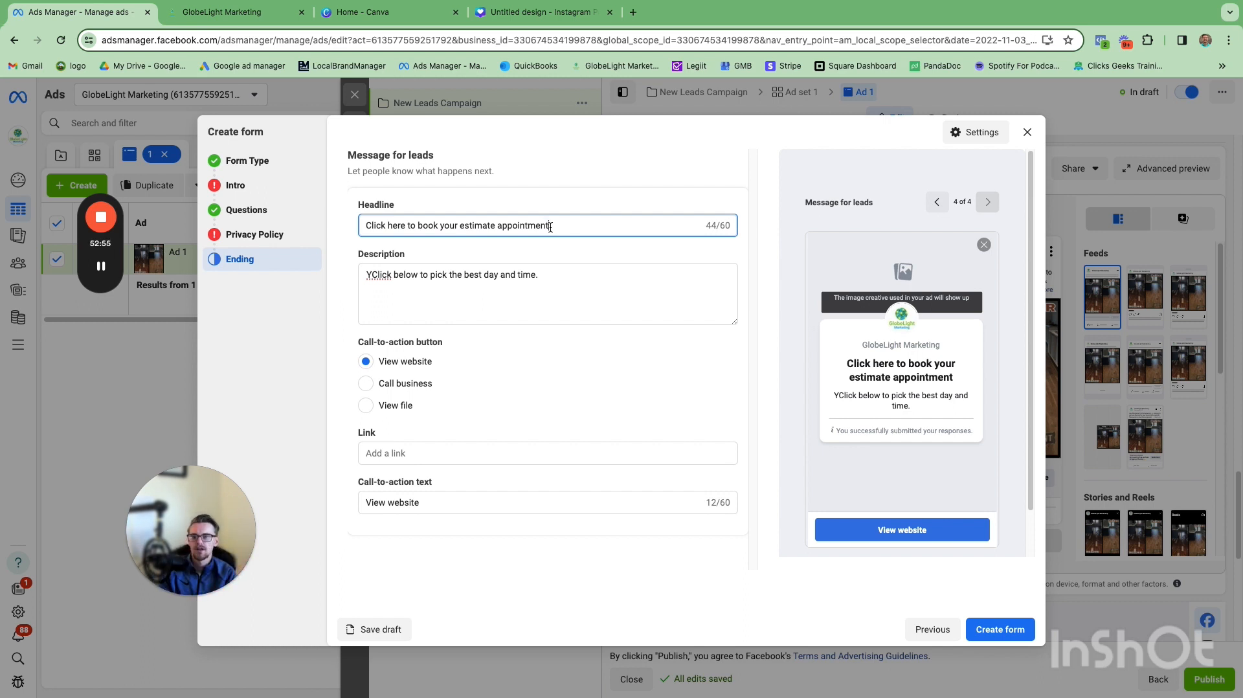
{"action": "left_click", "coordinate": [370, 274]}
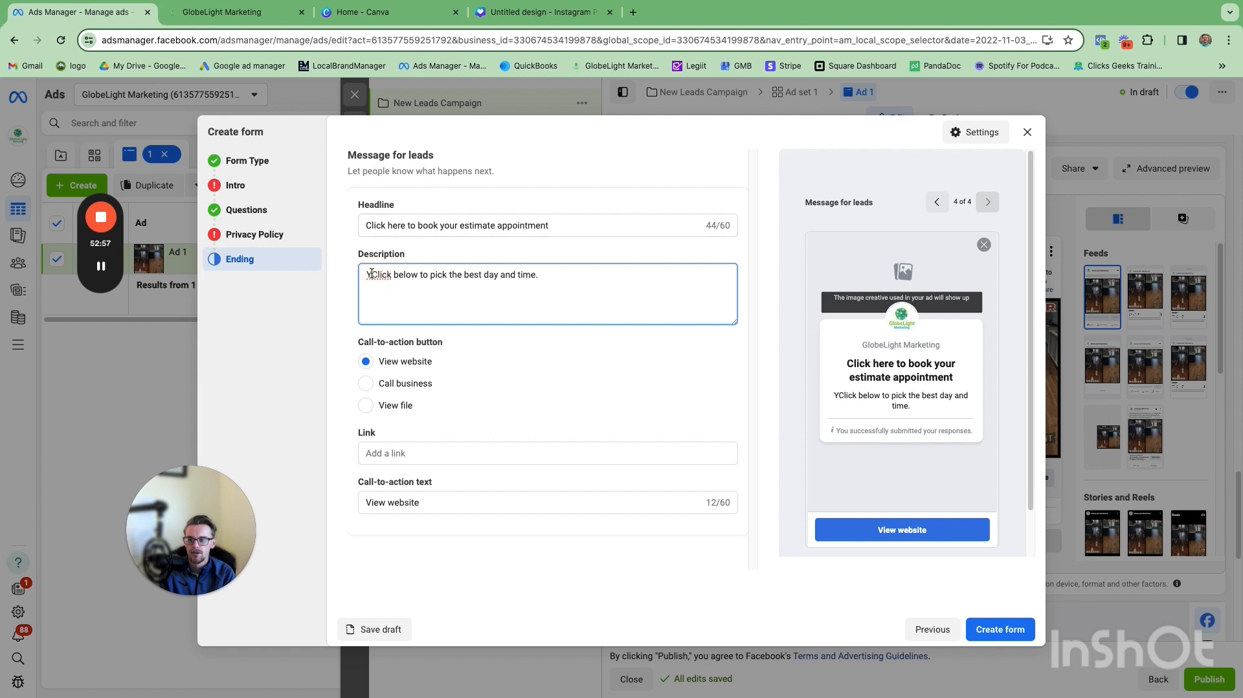
{"action": "key", "text": "BackSpace"}
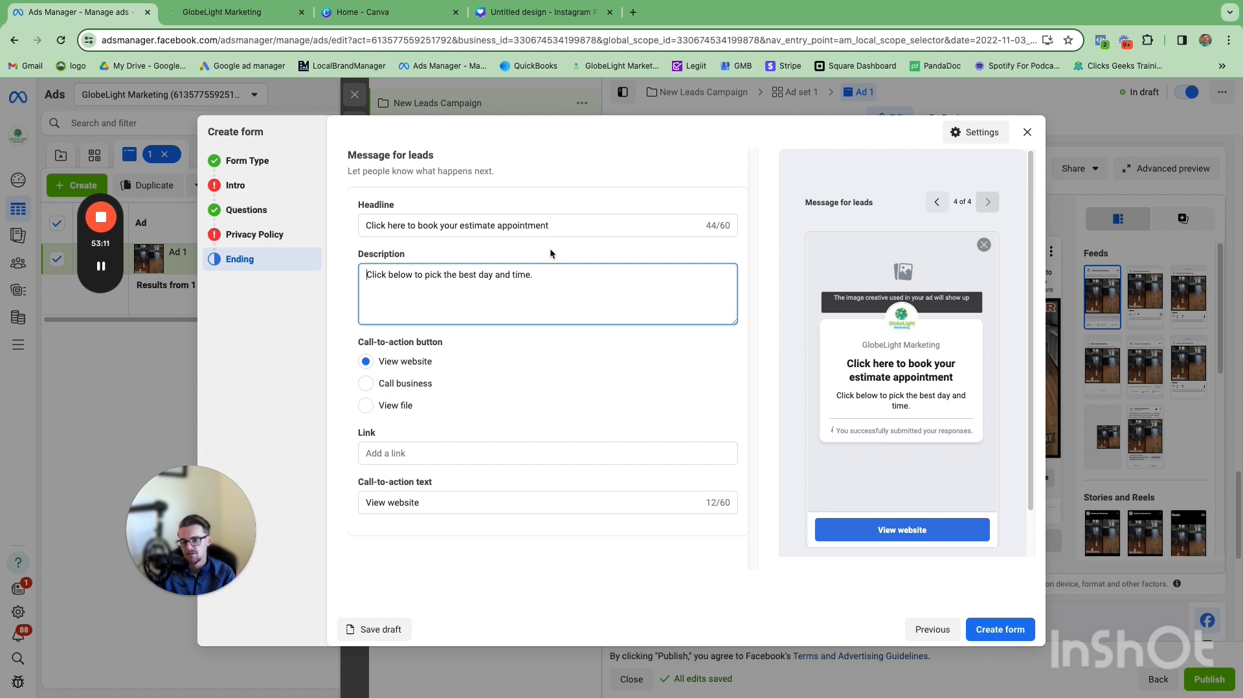
Step: Set the ending call-to-action text to 'Click here to book your estimate'
{"action": "left_click", "coordinate": [550, 272]}
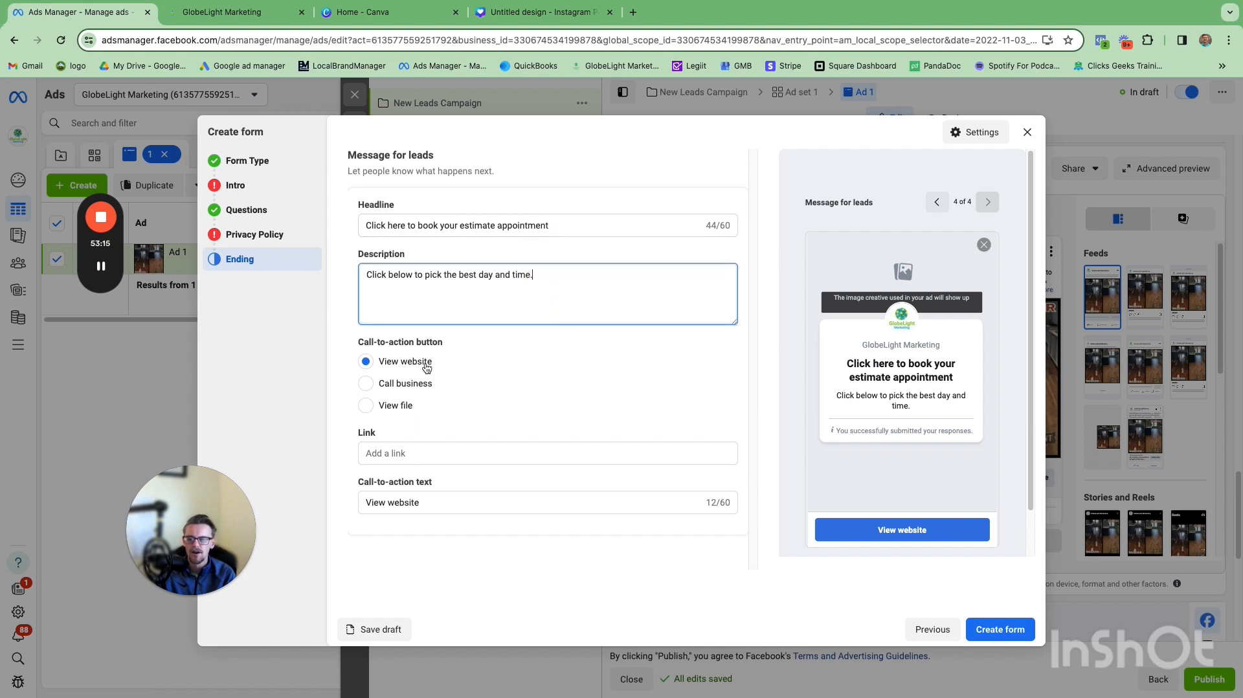
{"action": "left_click", "coordinate": [418, 454]}
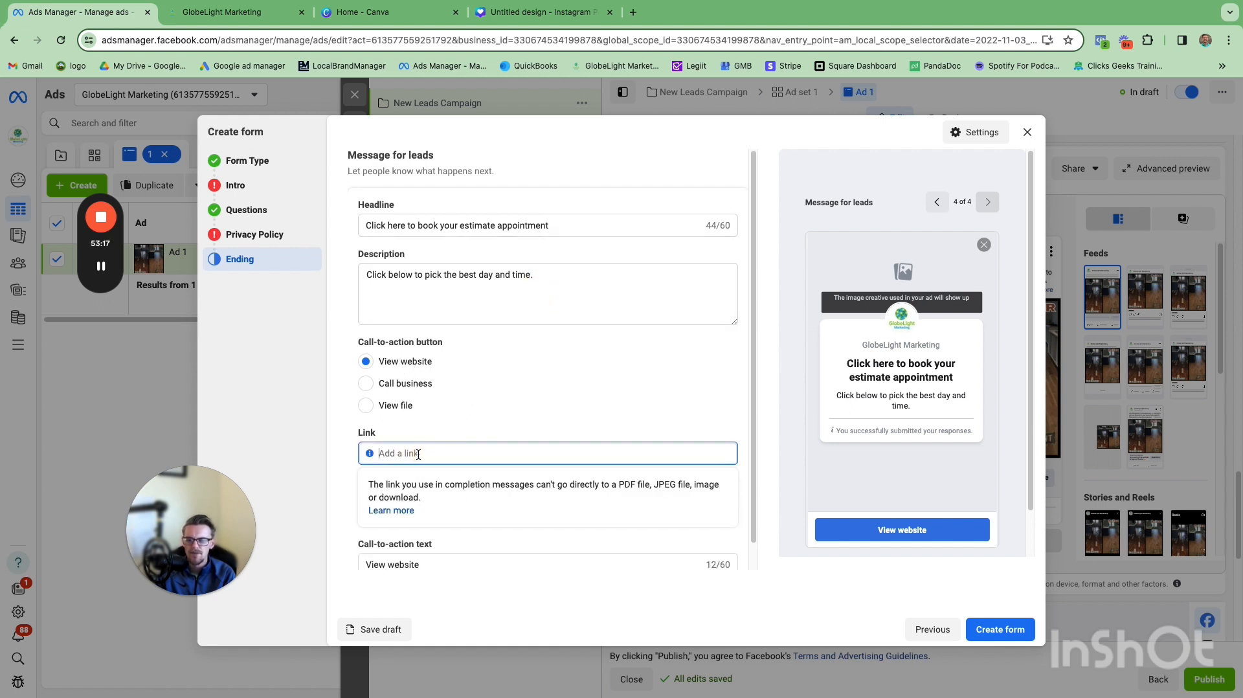
{"action": "scroll", "coordinate": [449, 452], "scroll_direction": "down", "scroll_amount": 1}
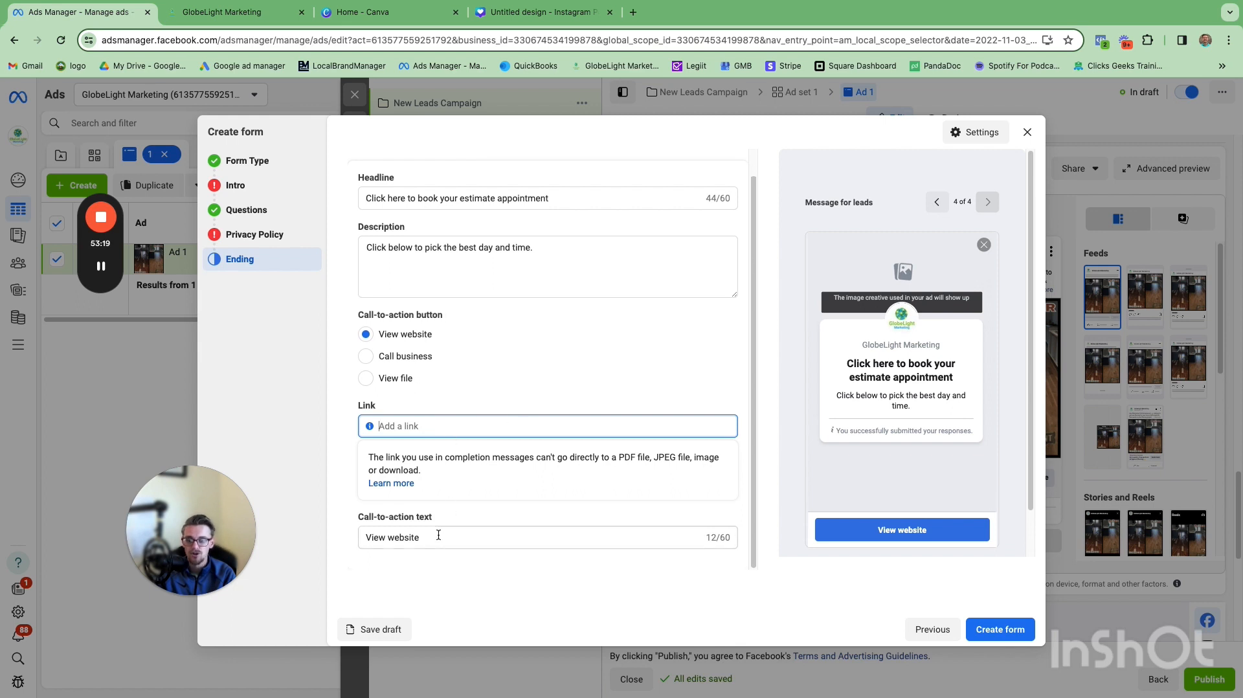
{"action": "left_click", "coordinate": [434, 537]}
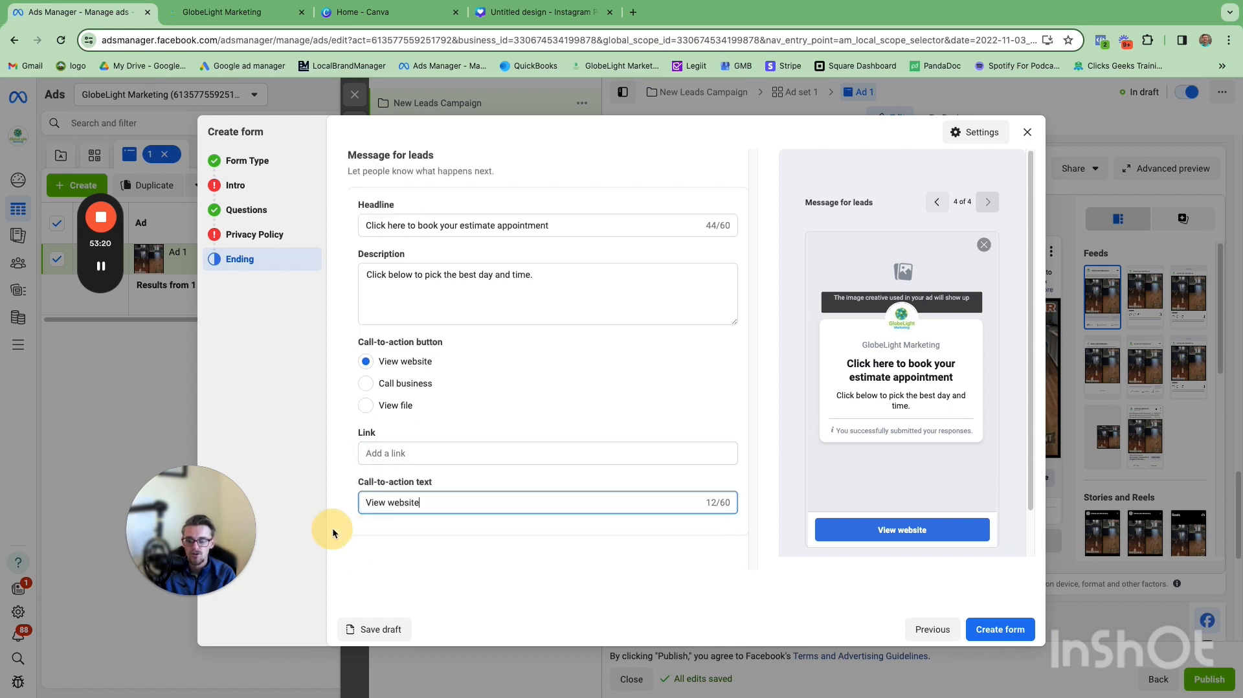
{"action": "triple_click", "coordinate": [379, 502]}
{"action": "type", "text": "Click"}
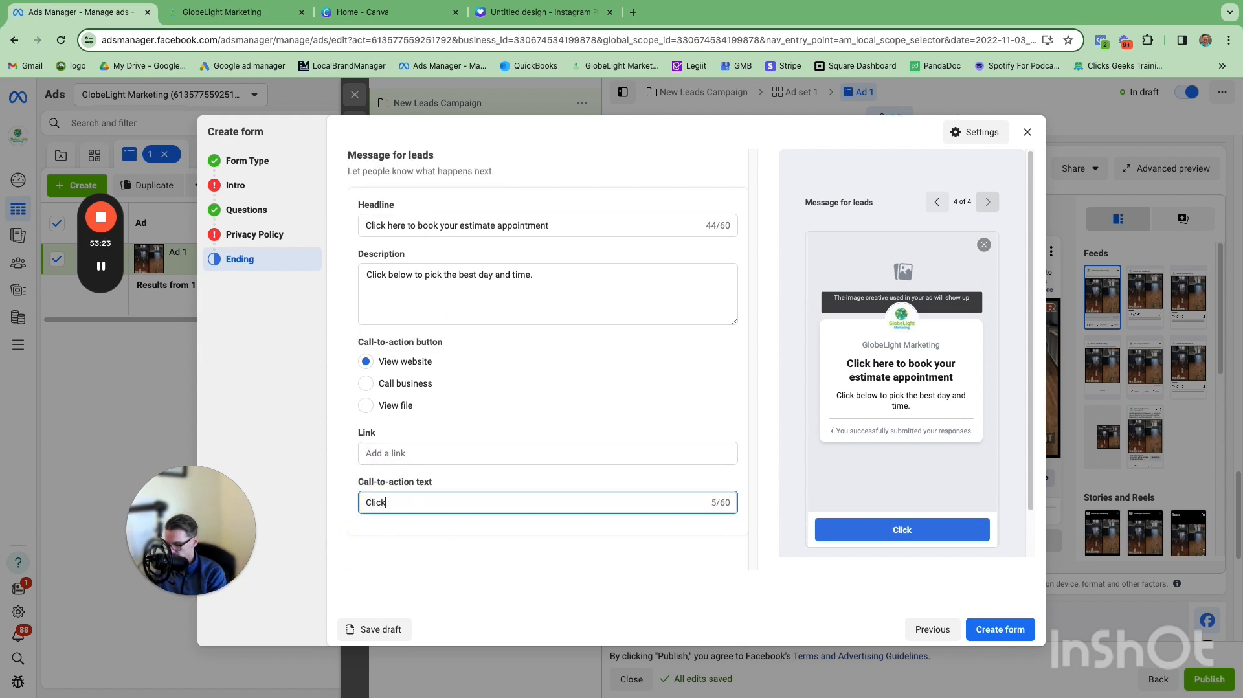
{"action": "type", "text": " here to "}
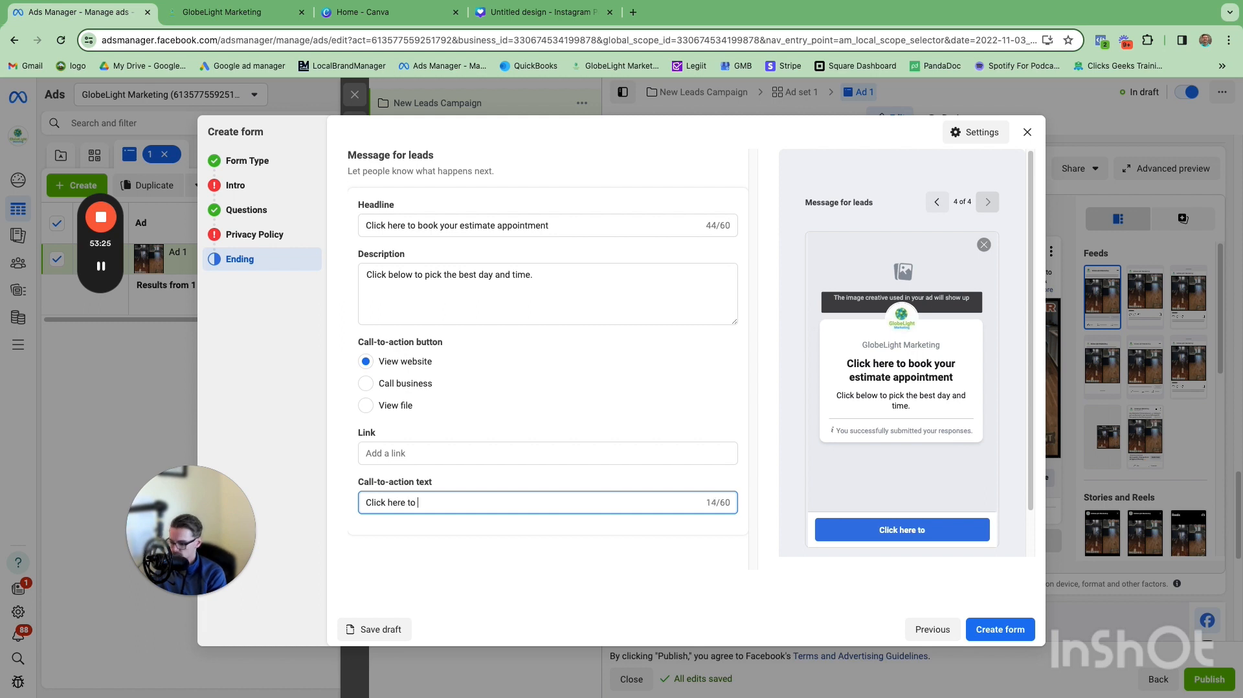
{"action": "type", "text": "book your "}
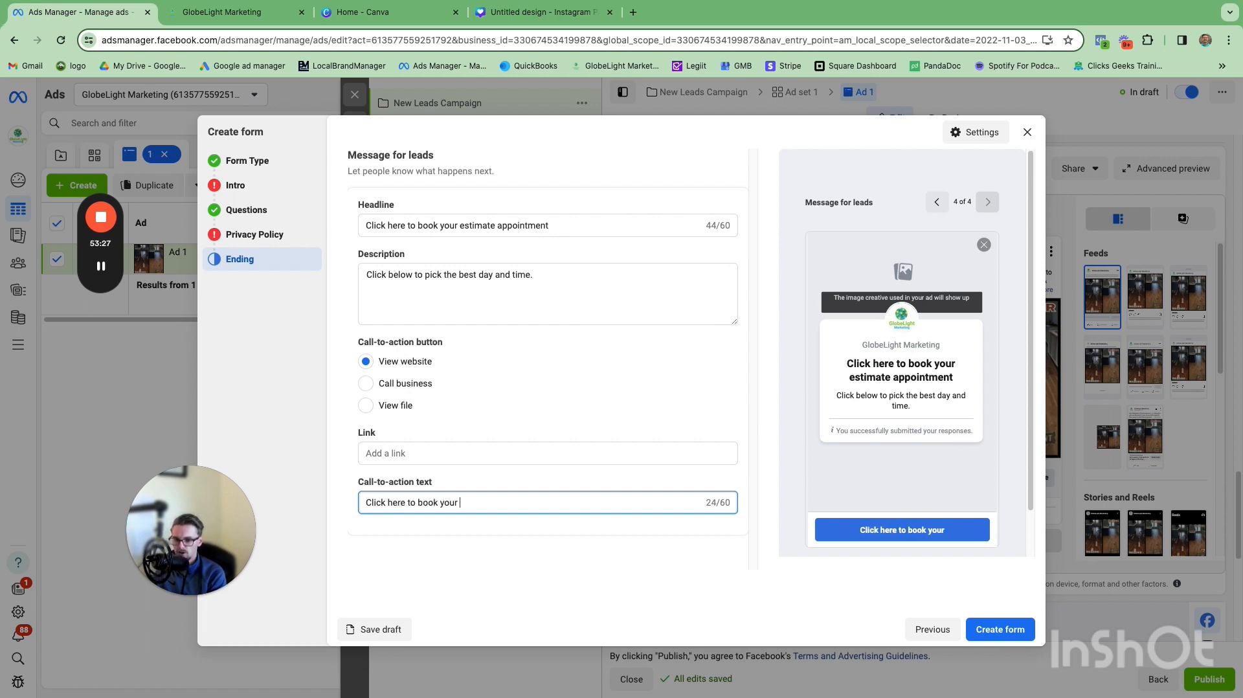
{"action": "type", "text": "estimat"}
{"action": "type", "text": "e"}
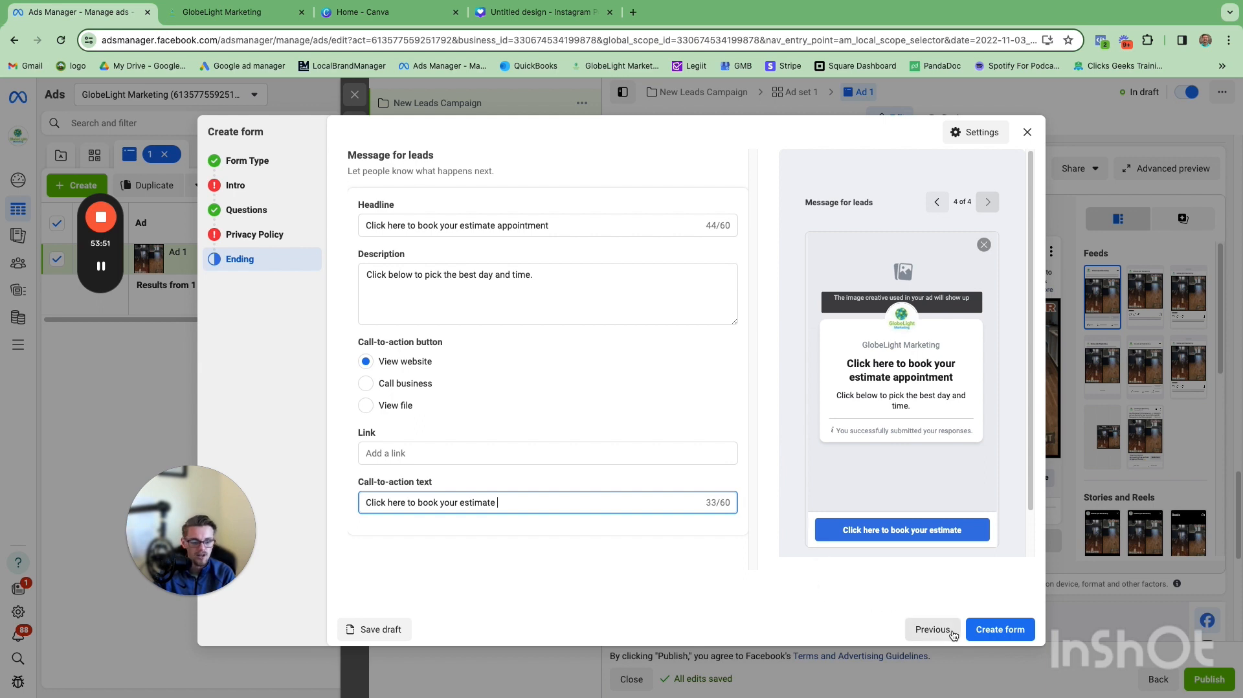
Step: Save the lead form as a draft and close the form editor
{"action": "left_click", "coordinate": [391, 630]}
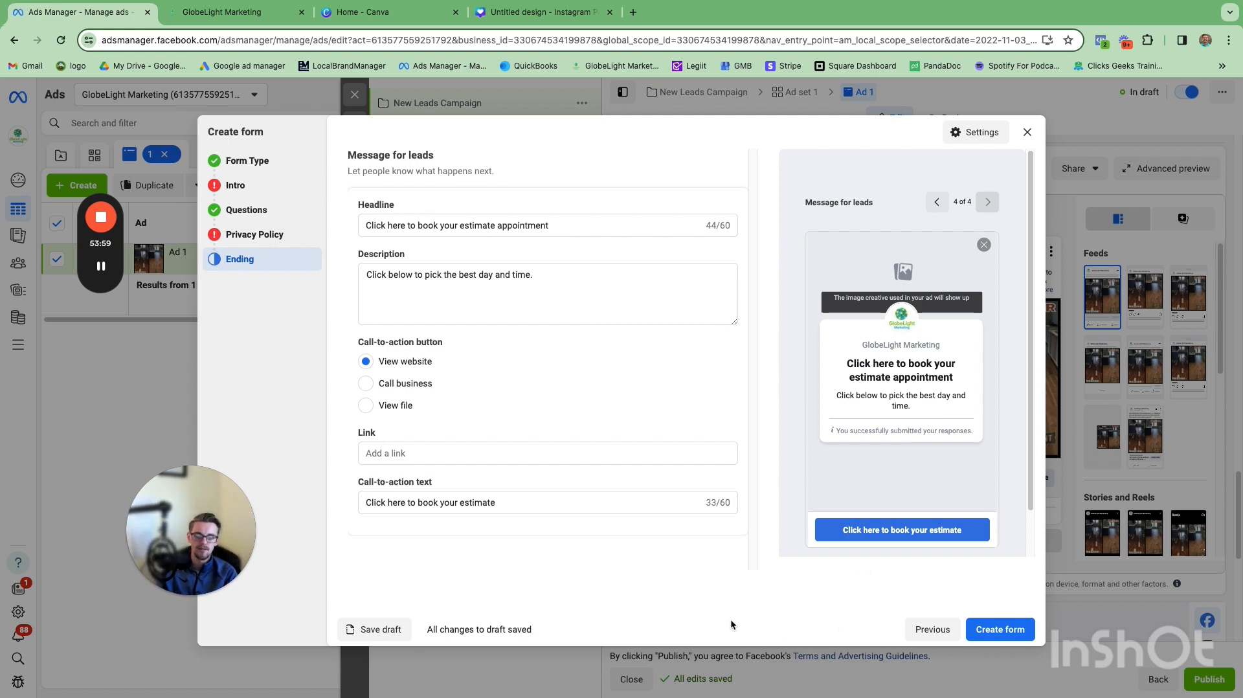
{"action": "left_click", "coordinate": [1027, 132]}
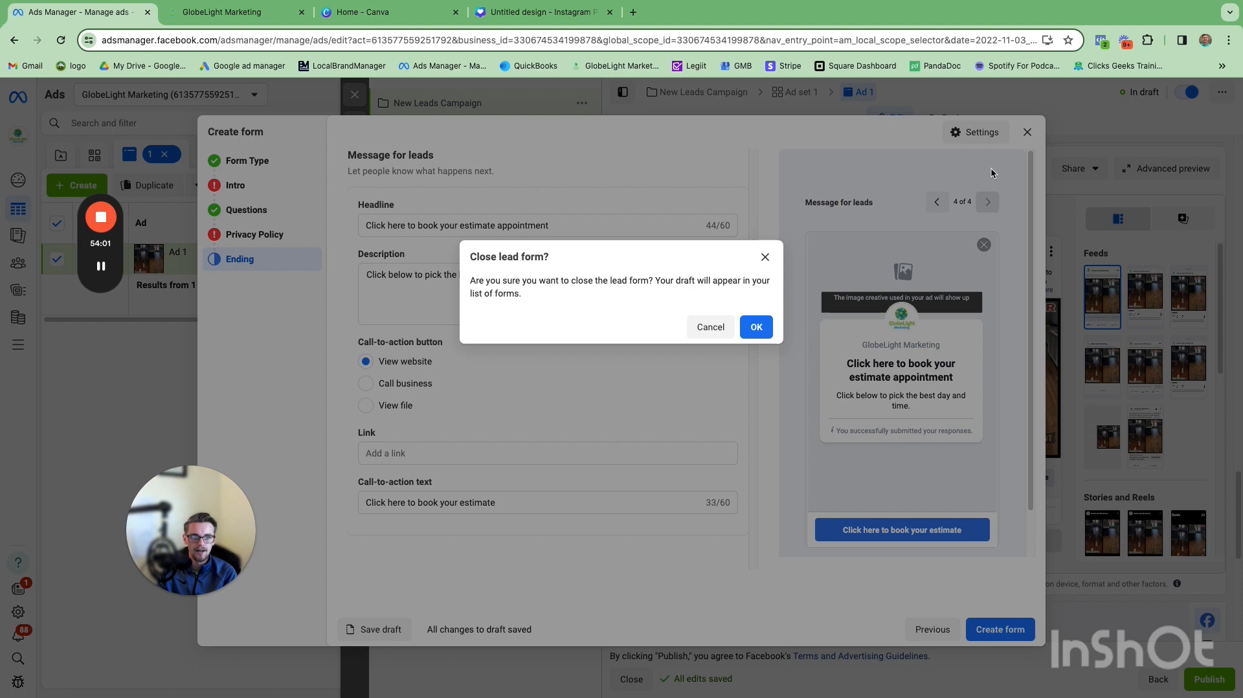
{"action": "left_click", "coordinate": [754, 328]}
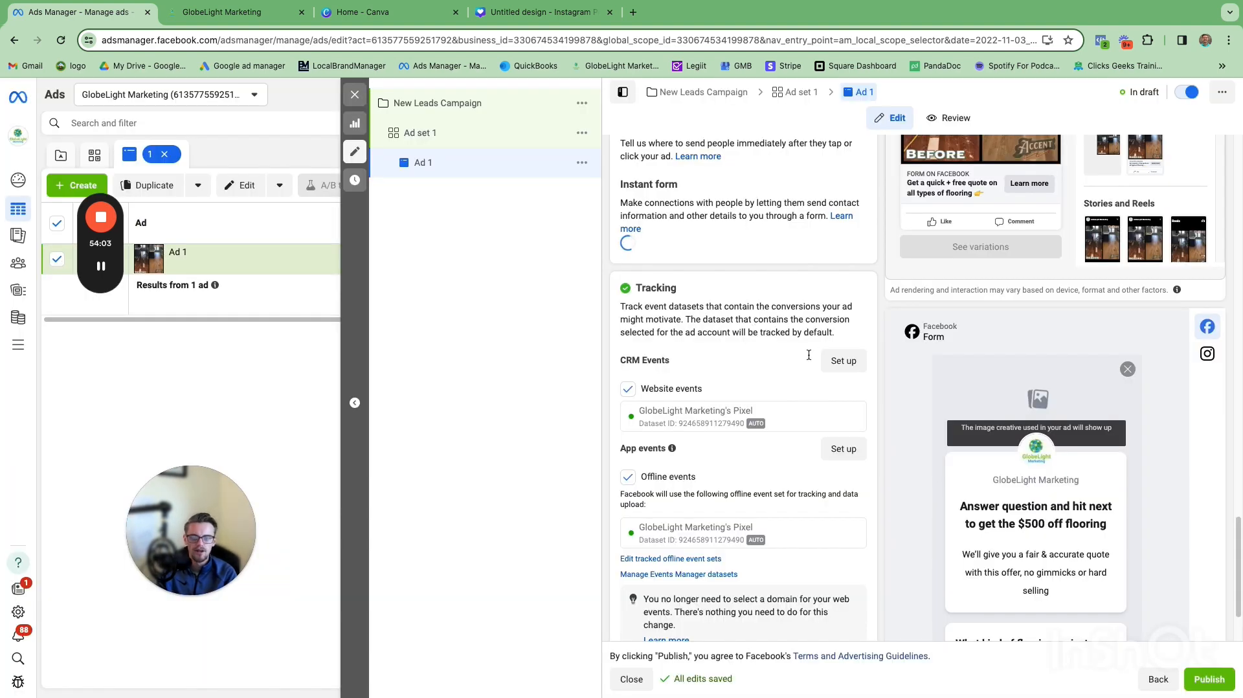
Step: Close the ad editor without publishing the draft items, returning to the ad sets list
{"action": "scroll", "coordinate": [841, 343], "scroll_direction": "down", "scroll_amount": 10}
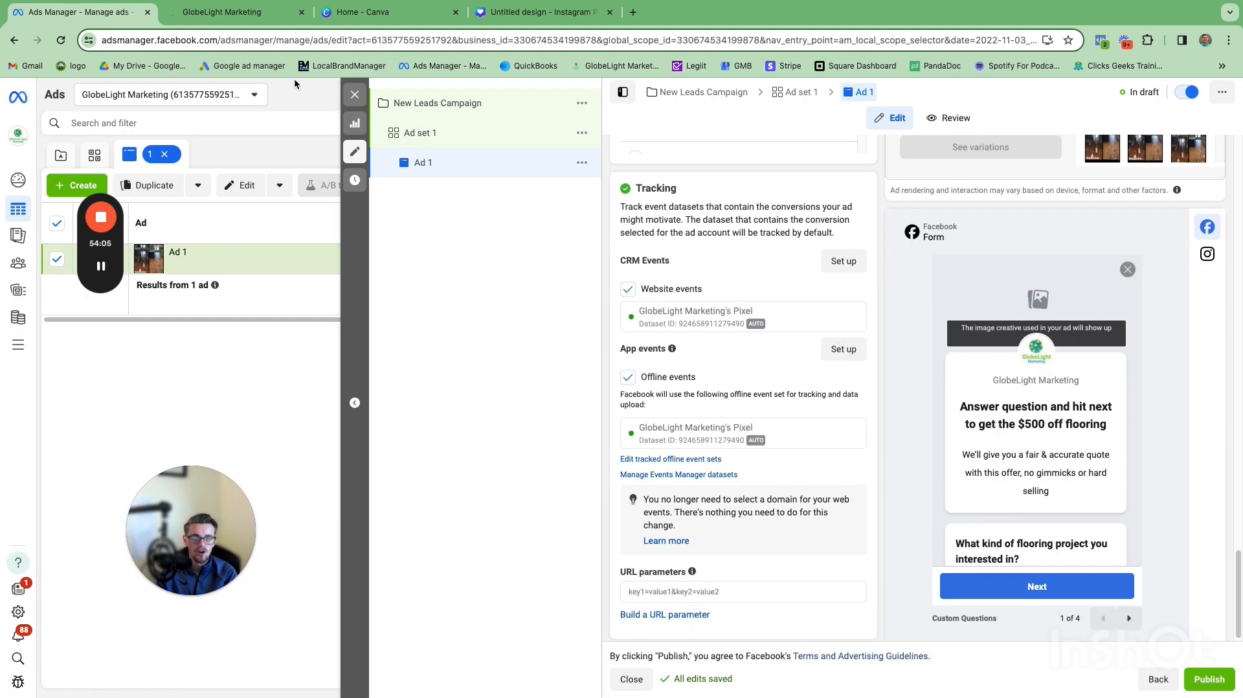
{"action": "left_click", "coordinate": [355, 94]}
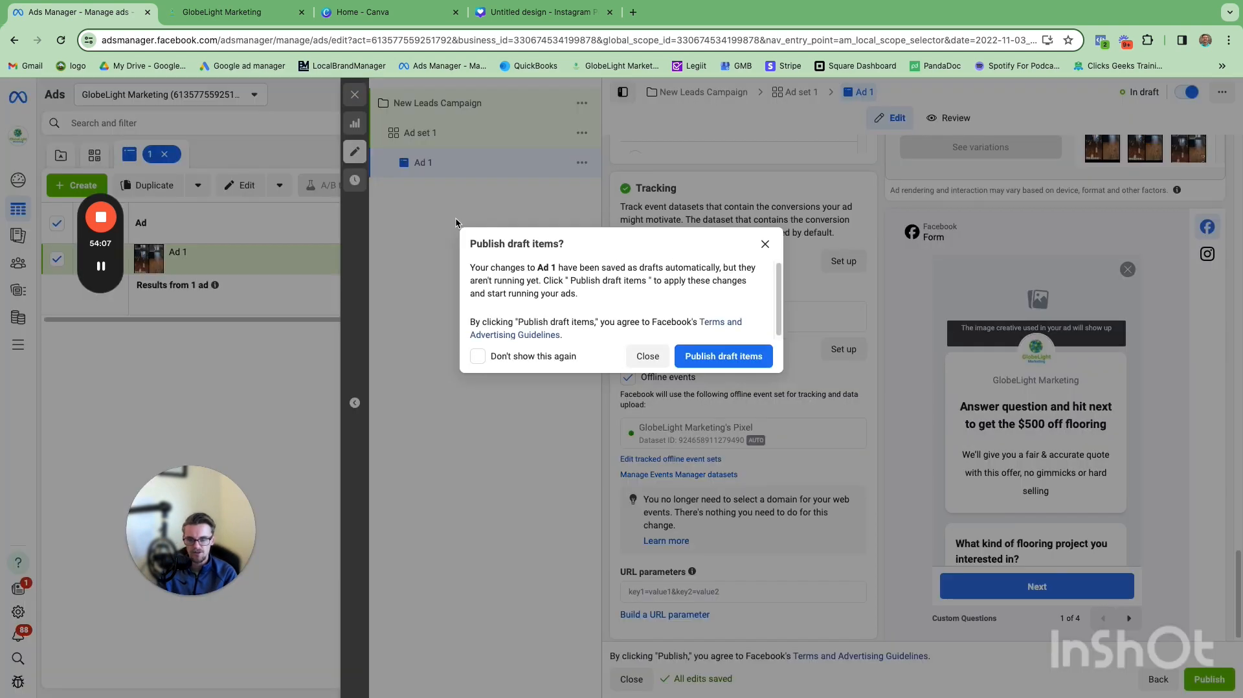
{"action": "left_click", "coordinate": [648, 356]}
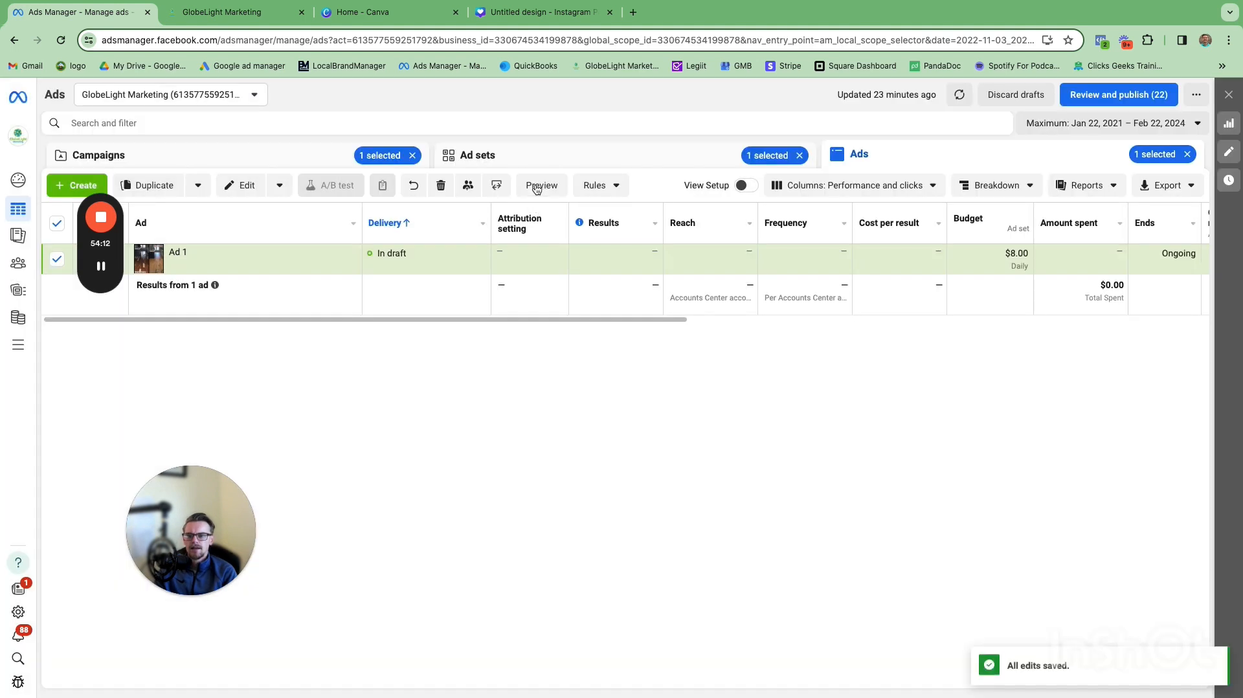
{"action": "left_click", "coordinate": [539, 160]}
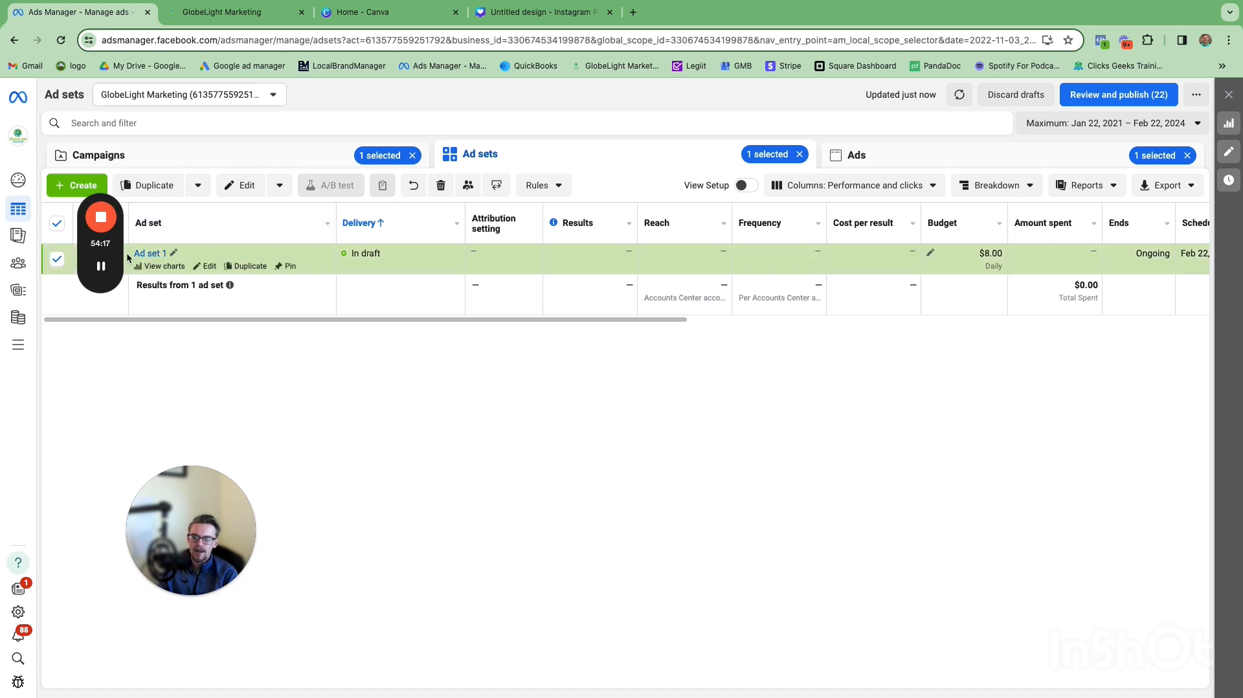
{"action": "left_click_drag", "start_coordinate": [101, 184], "coordinate": [772, 344]}
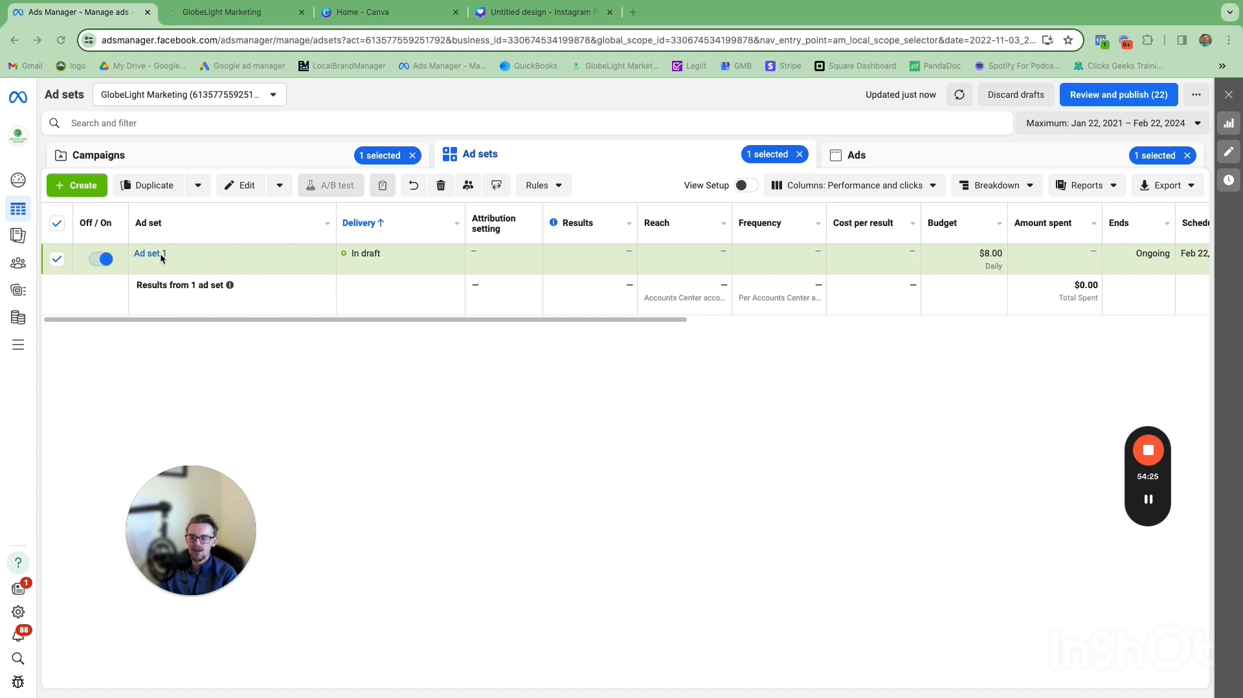
Step: Duplicate Ad set 1 once into the original campaign
{"action": "mouse_move", "coordinate": [180, 257]}
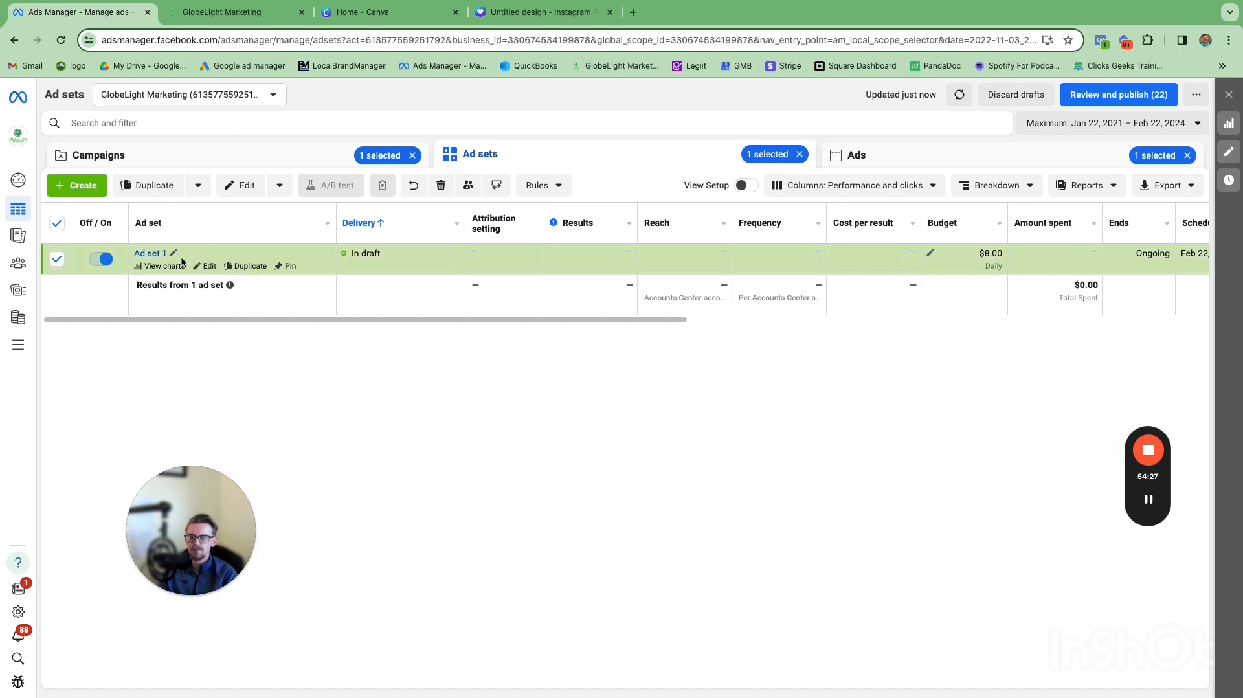
{"action": "left_click", "coordinate": [248, 266]}
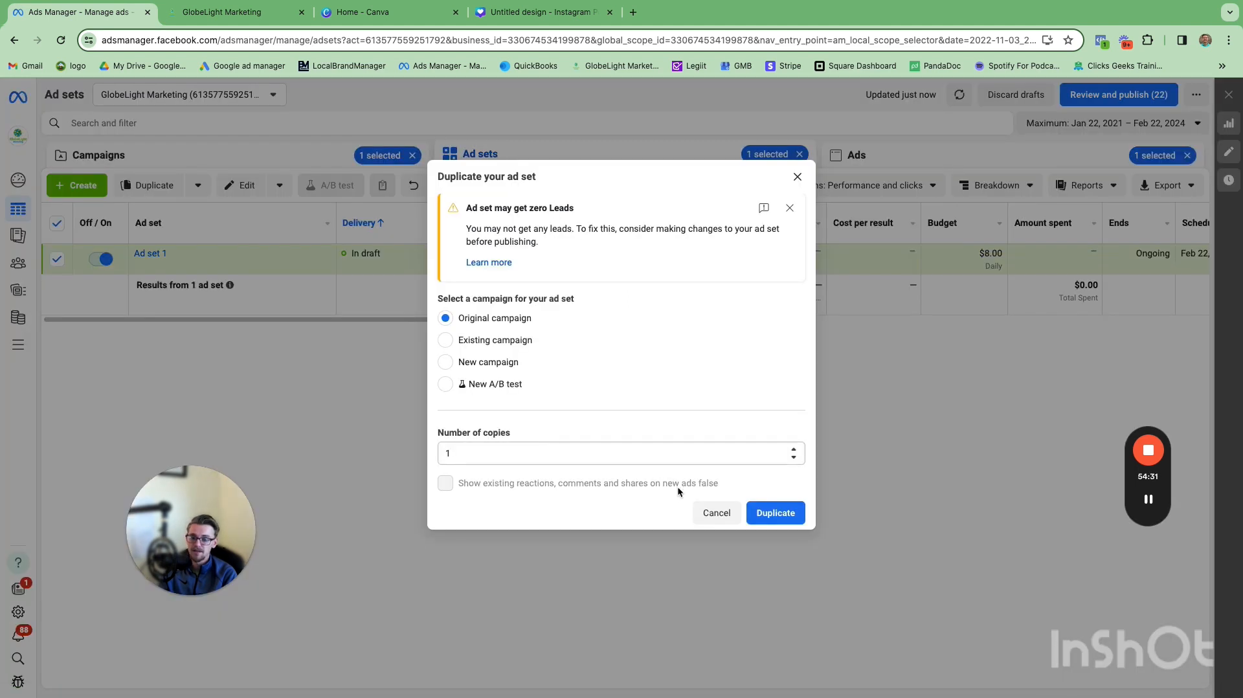
{"action": "left_click", "coordinate": [778, 512]}
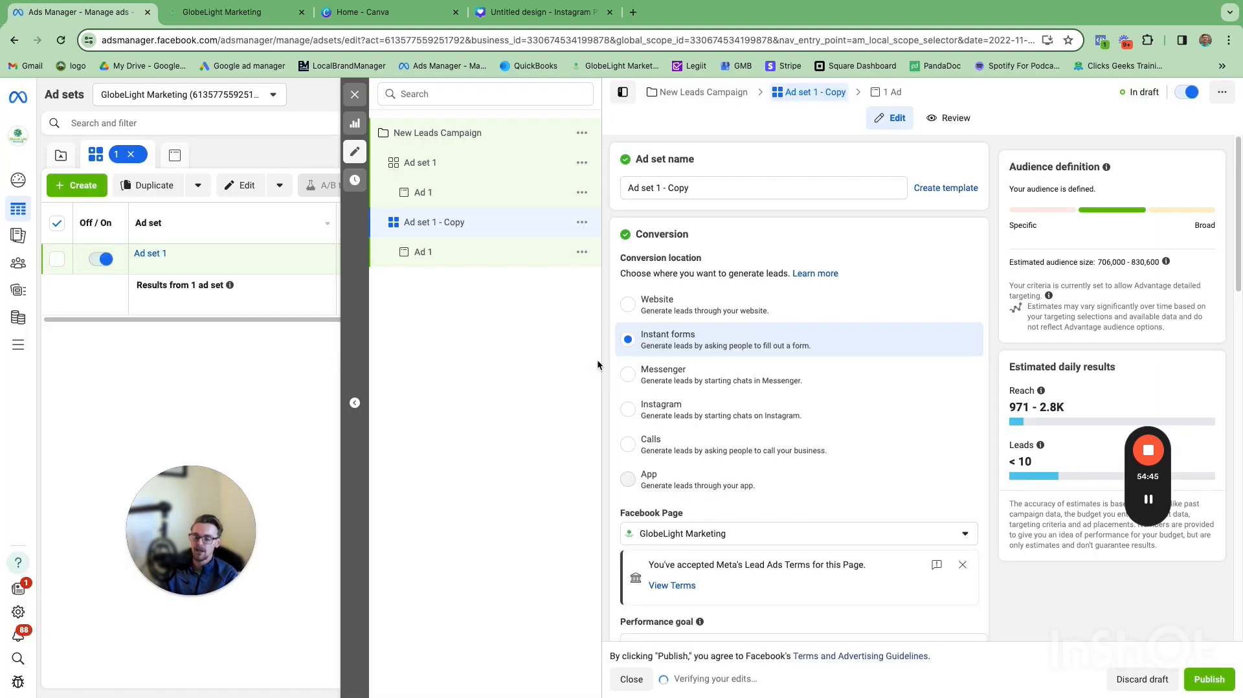
Step: Rename the duplicated ad set to 'Ad set 2'
{"action": "left_click", "coordinate": [686, 188]}
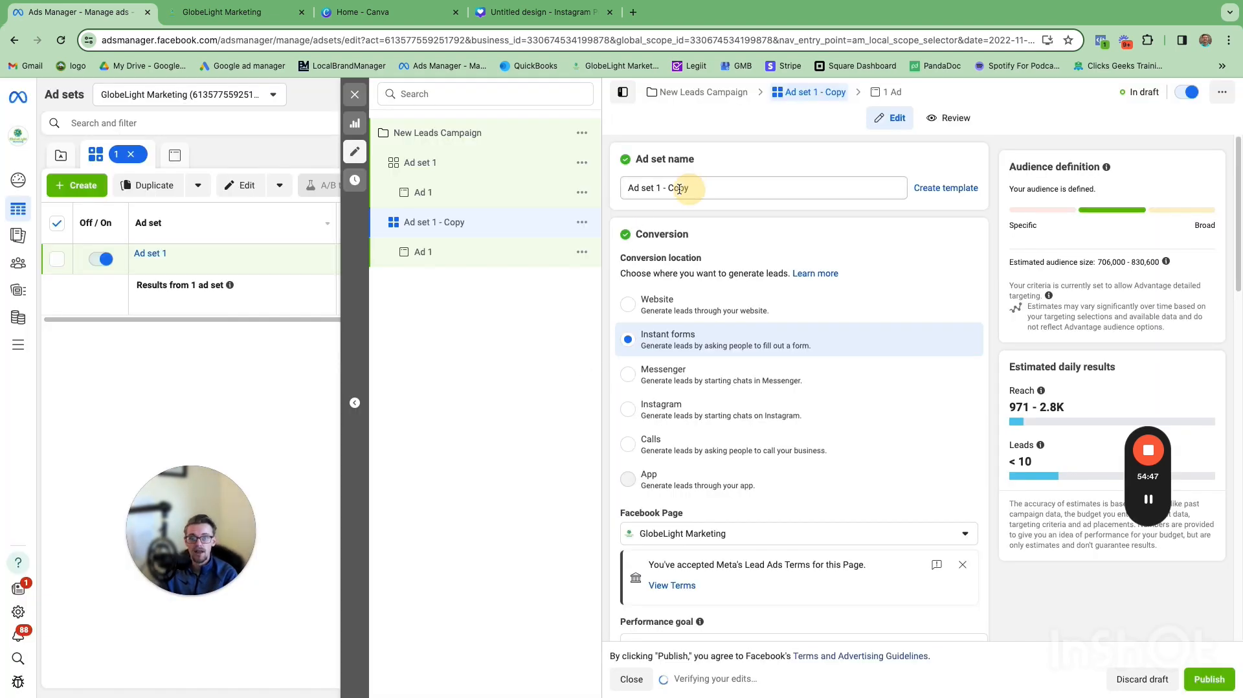
{"action": "left_click", "coordinate": [657, 188]}
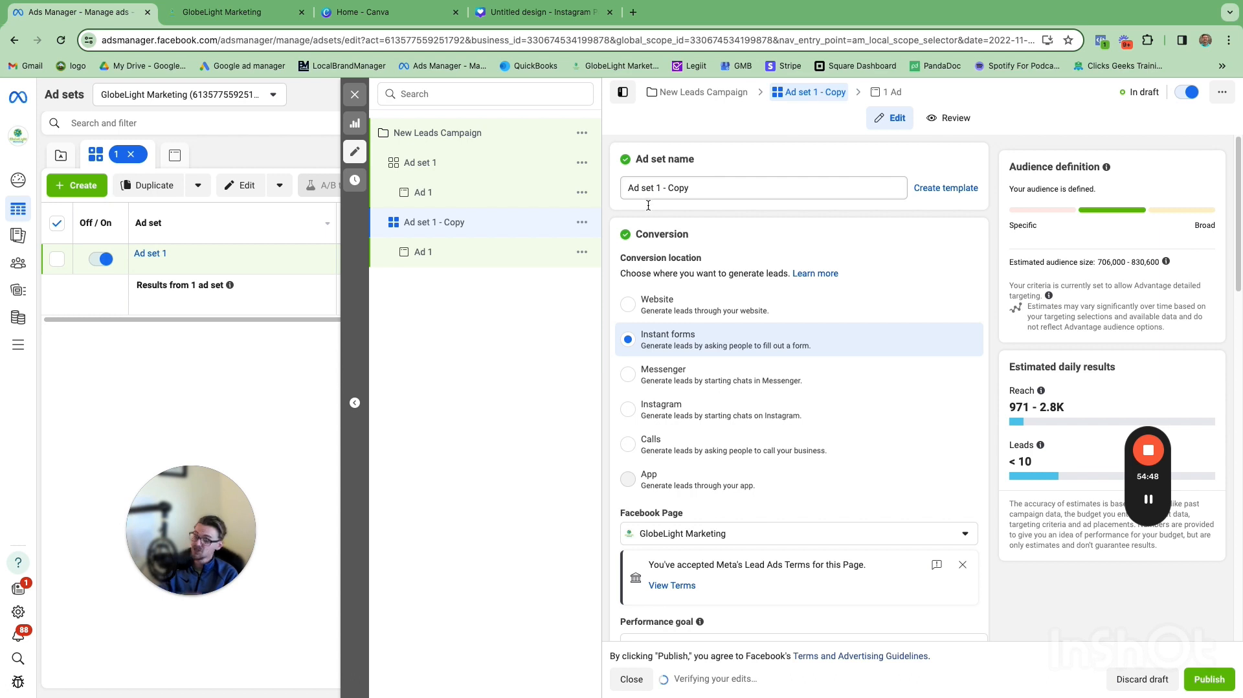
{"action": "left_click_drag", "start_coordinate": [656, 188], "coordinate": [699, 191]}
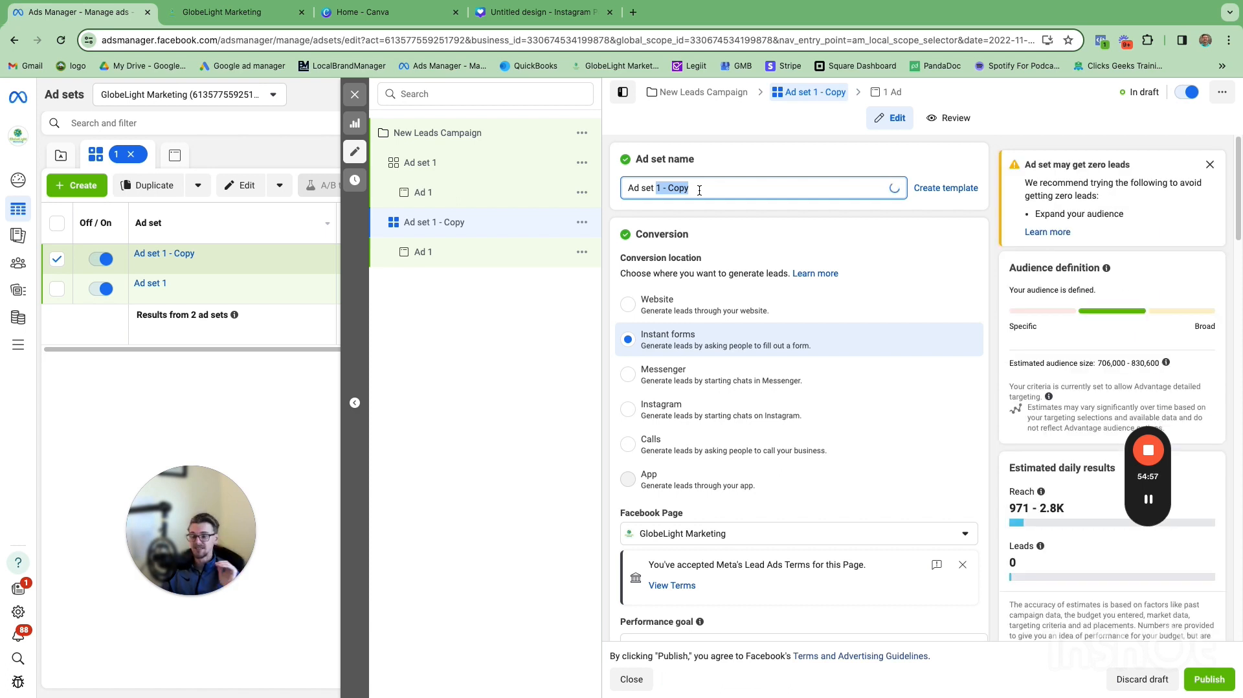
{"action": "type", "text": "2"}
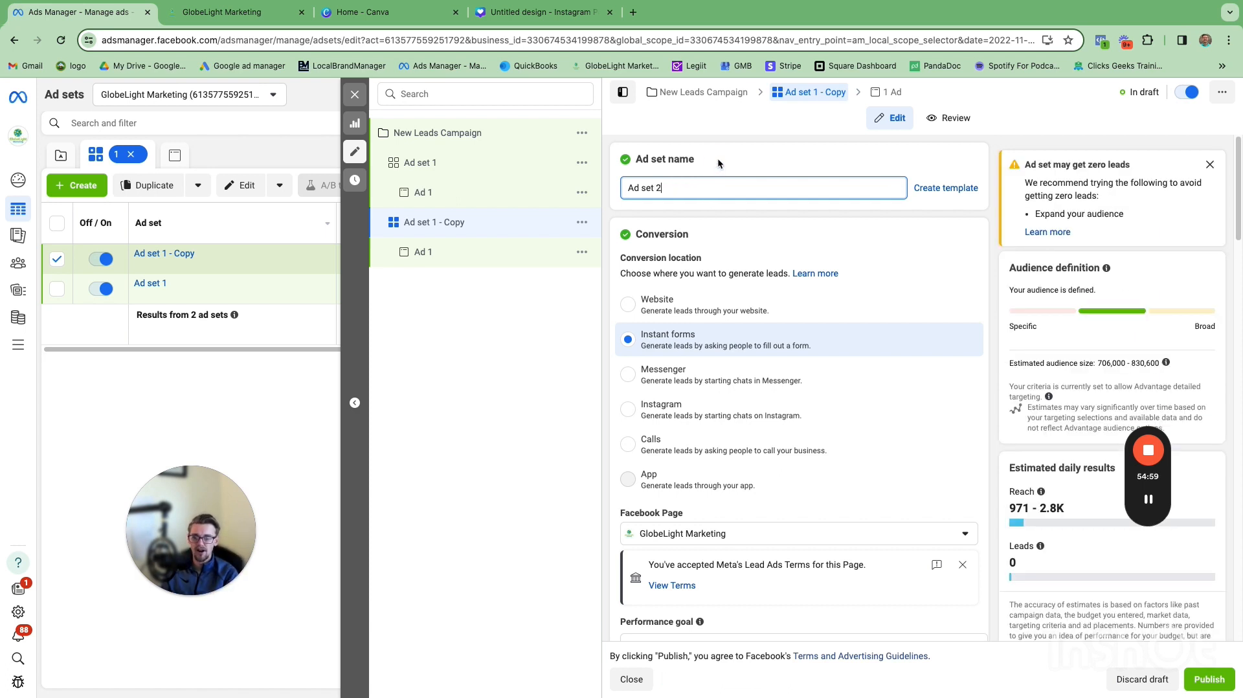
{"action": "left_click", "coordinate": [476, 256]}
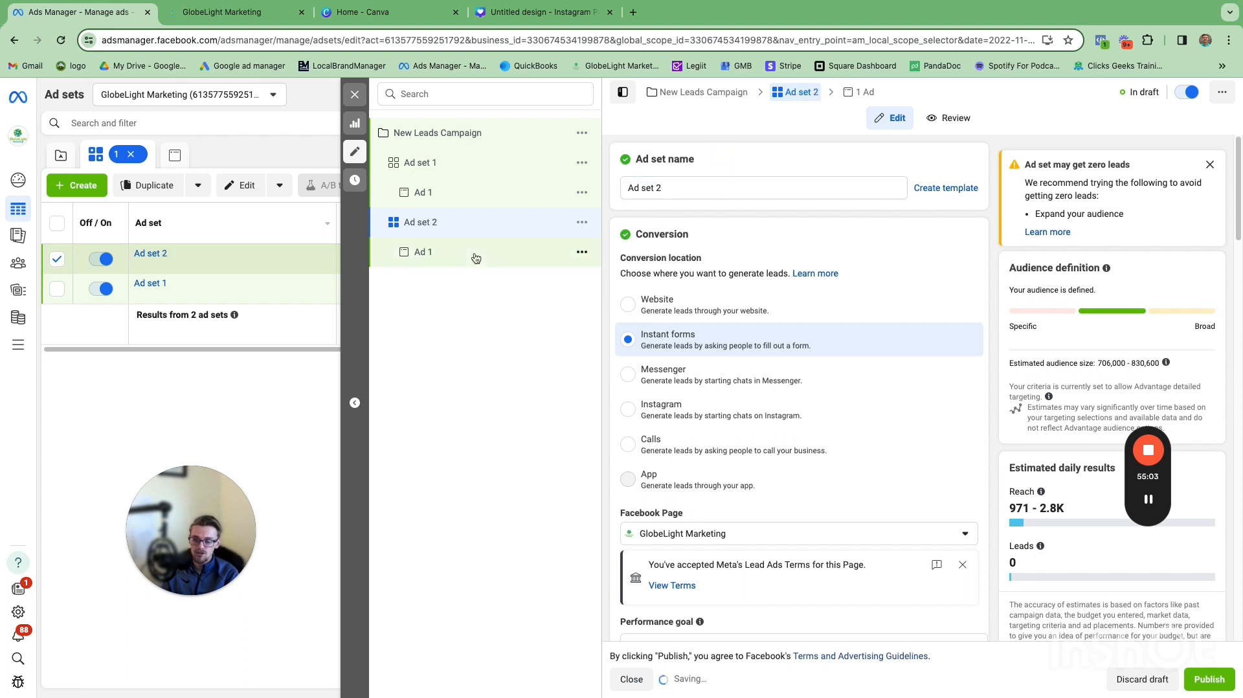
Step: Open the ad inside Ad set 2 and rename it to 'Ad 2'
{"action": "left_click", "coordinate": [476, 255]}
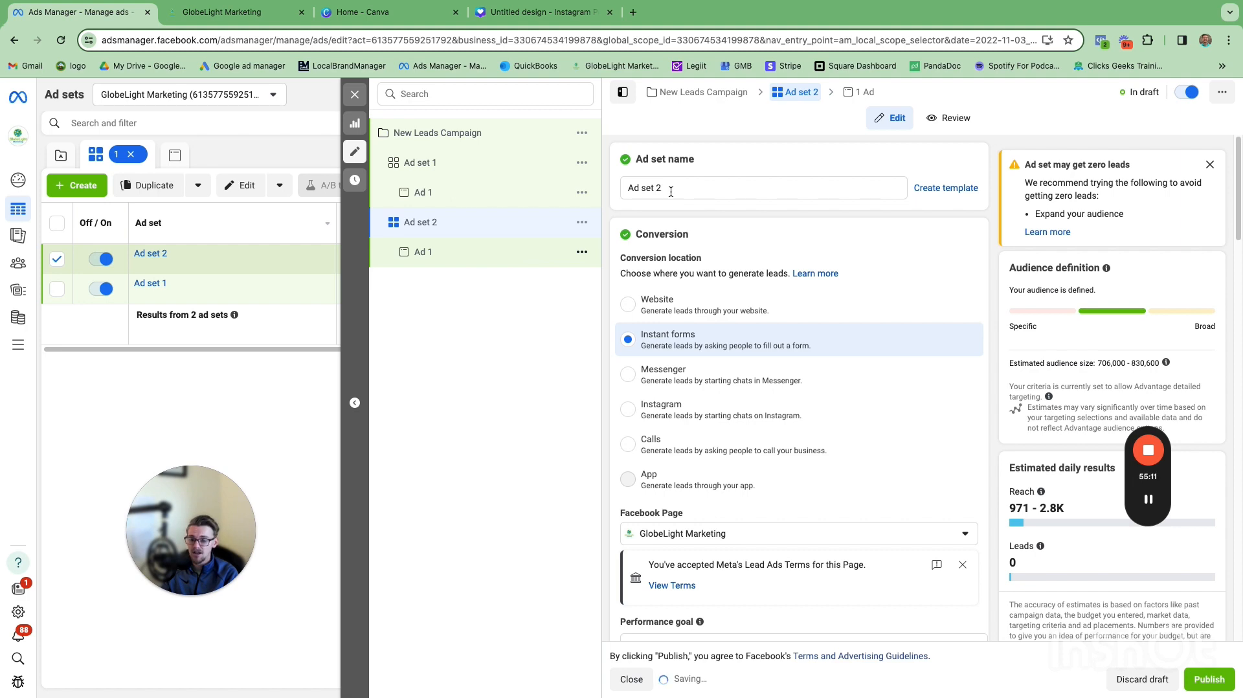
{"action": "left_click", "coordinate": [644, 188]}
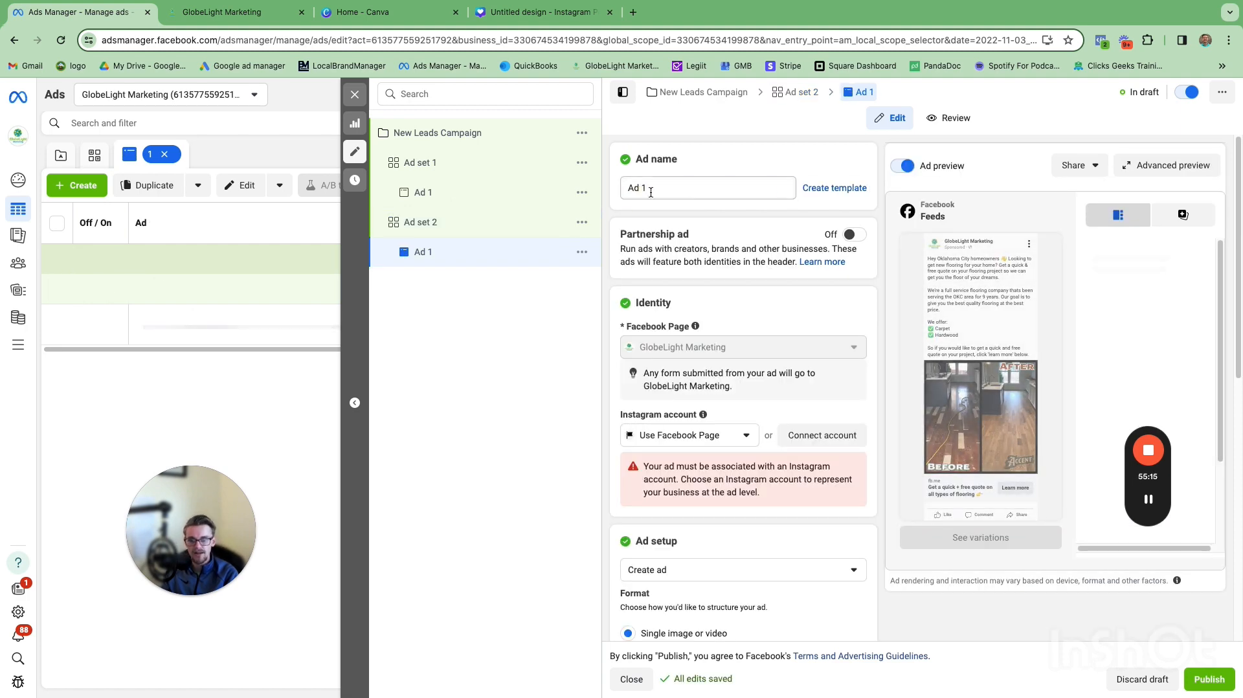
{"action": "key", "text": "BackSpace"}
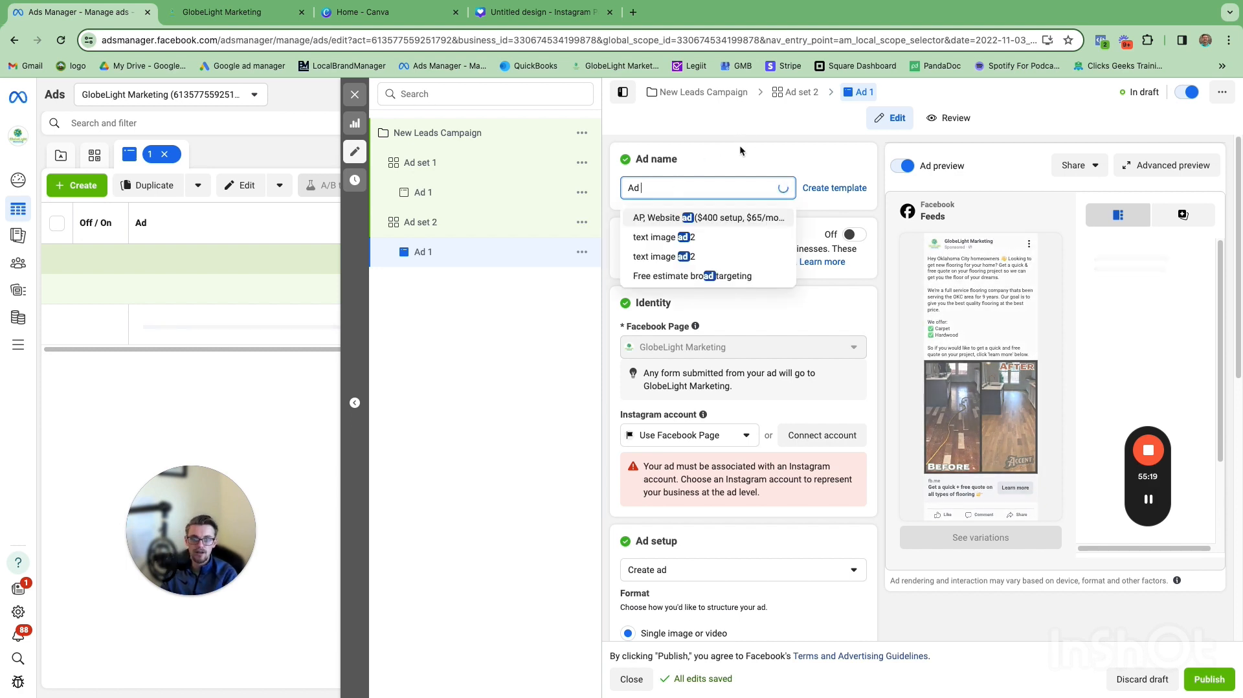
{"action": "type", "text": "2"}
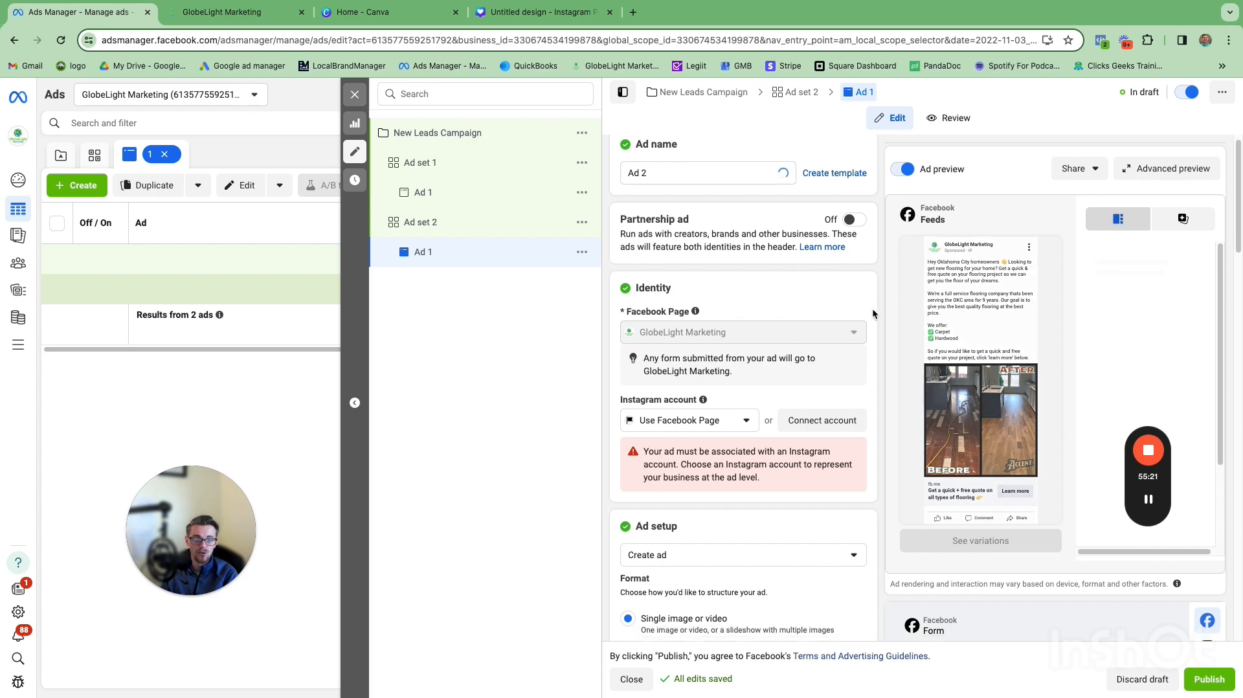
Step: Add a new image to Ad 2, choosing the untitled 1080 × 1080 floor photo from the account images
{"action": "scroll", "coordinate": [874, 309], "scroll_direction": "down", "scroll_amount": 2}
{"action": "scroll", "coordinate": [874, 310], "scroll_direction": "down", "scroll_amount": 3}
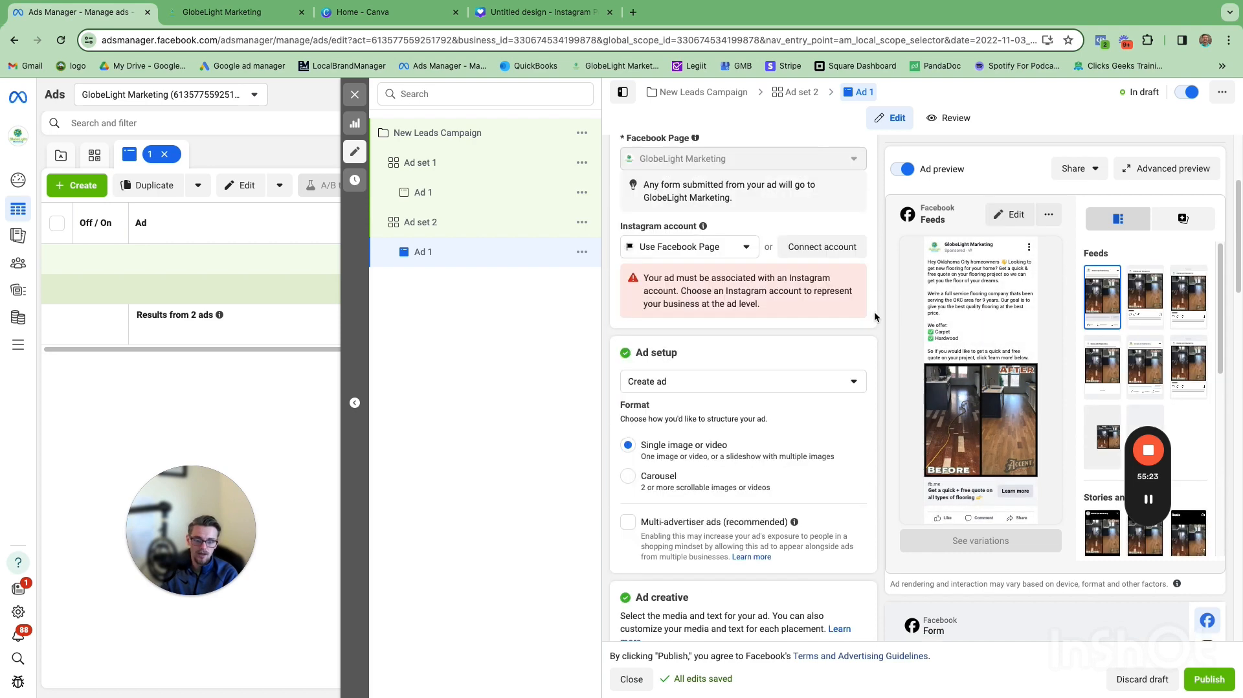
{"action": "scroll", "coordinate": [873, 323], "scroll_direction": "down", "scroll_amount": 8}
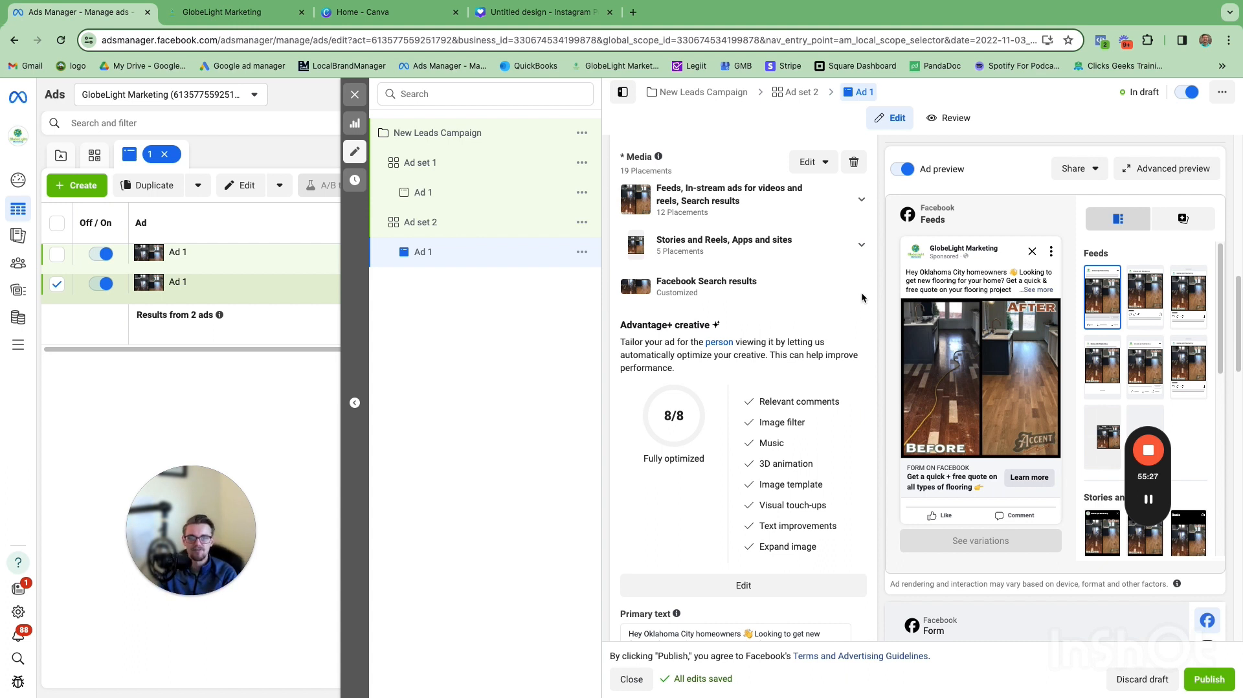
{"action": "scroll", "coordinate": [860, 294], "scroll_direction": "up", "scroll_amount": 2}
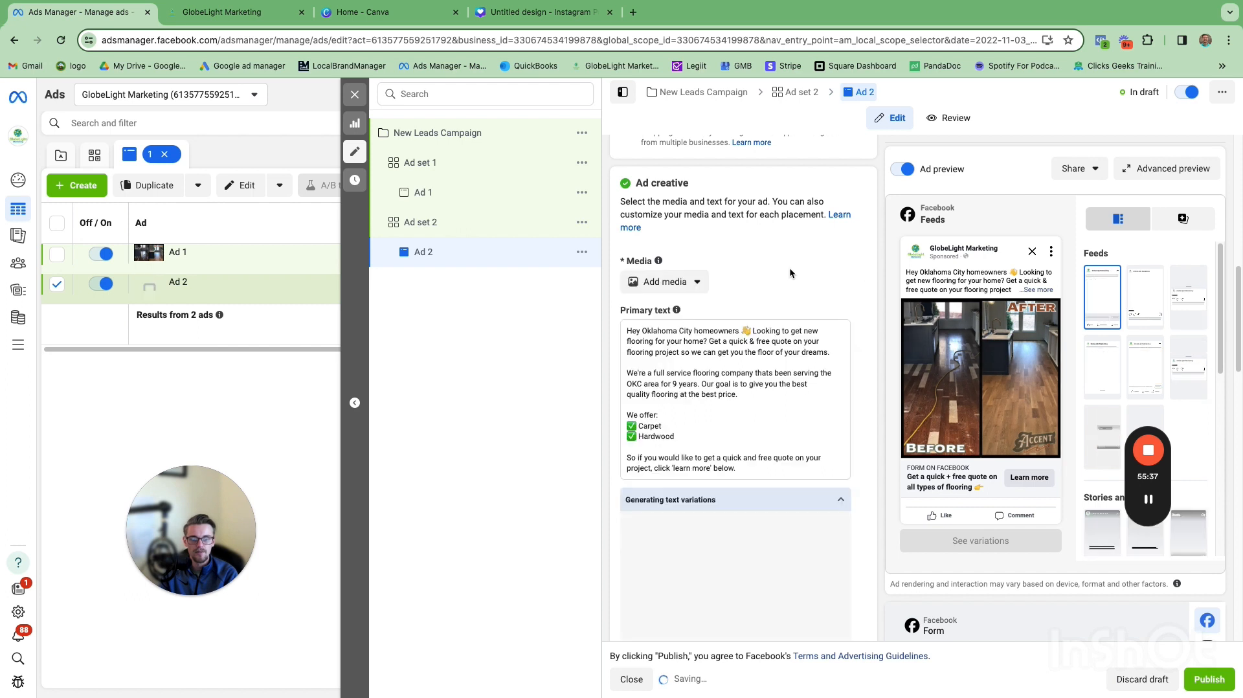
{"action": "left_click", "coordinate": [697, 283]}
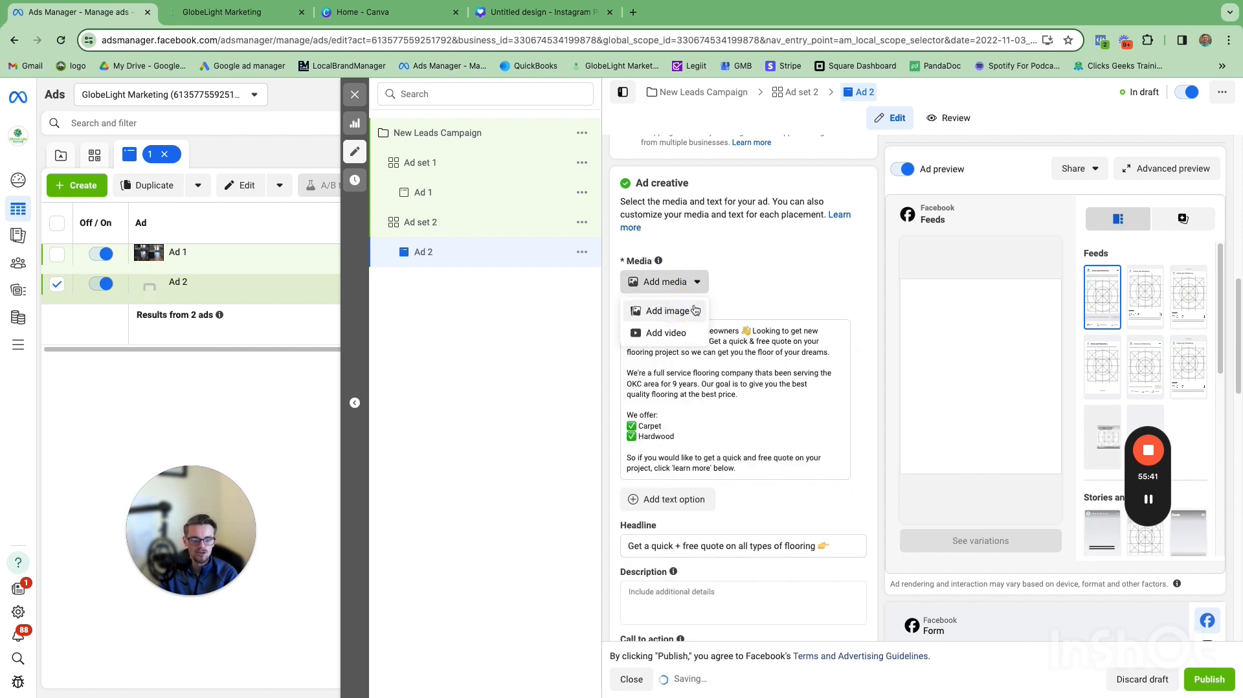
{"action": "left_click", "coordinate": [668, 311]}
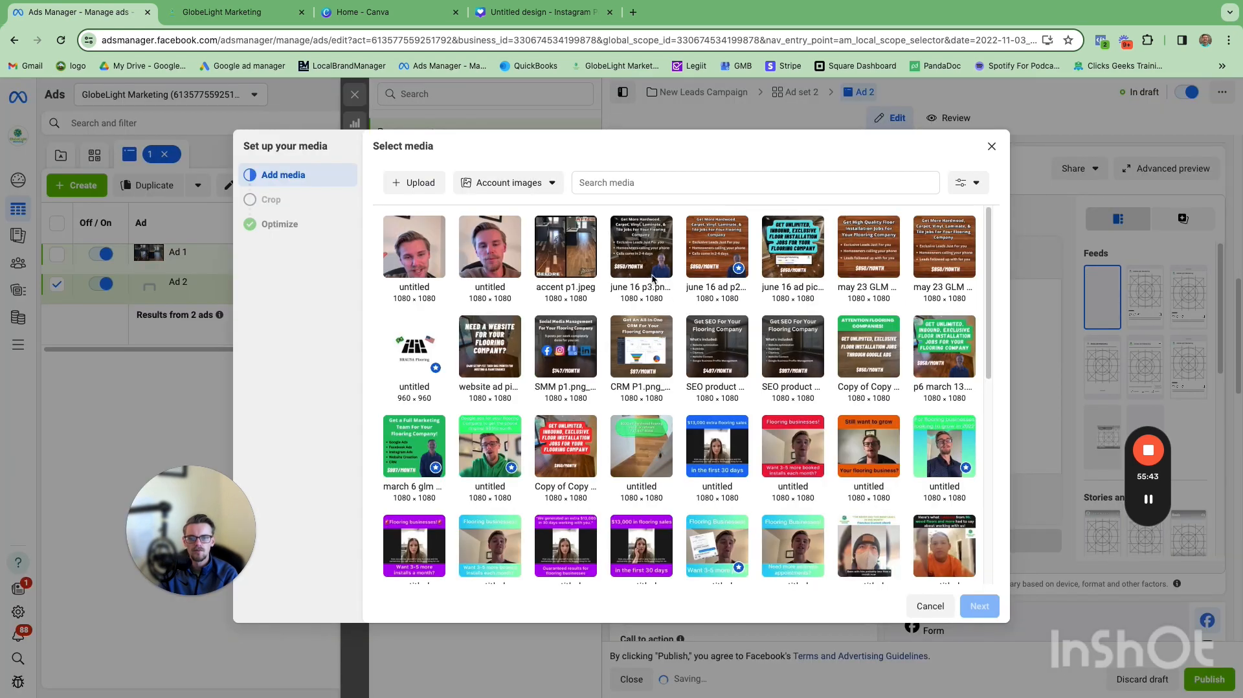
{"action": "scroll", "coordinate": [778, 396], "scroll_direction": "down", "scroll_amount": 1}
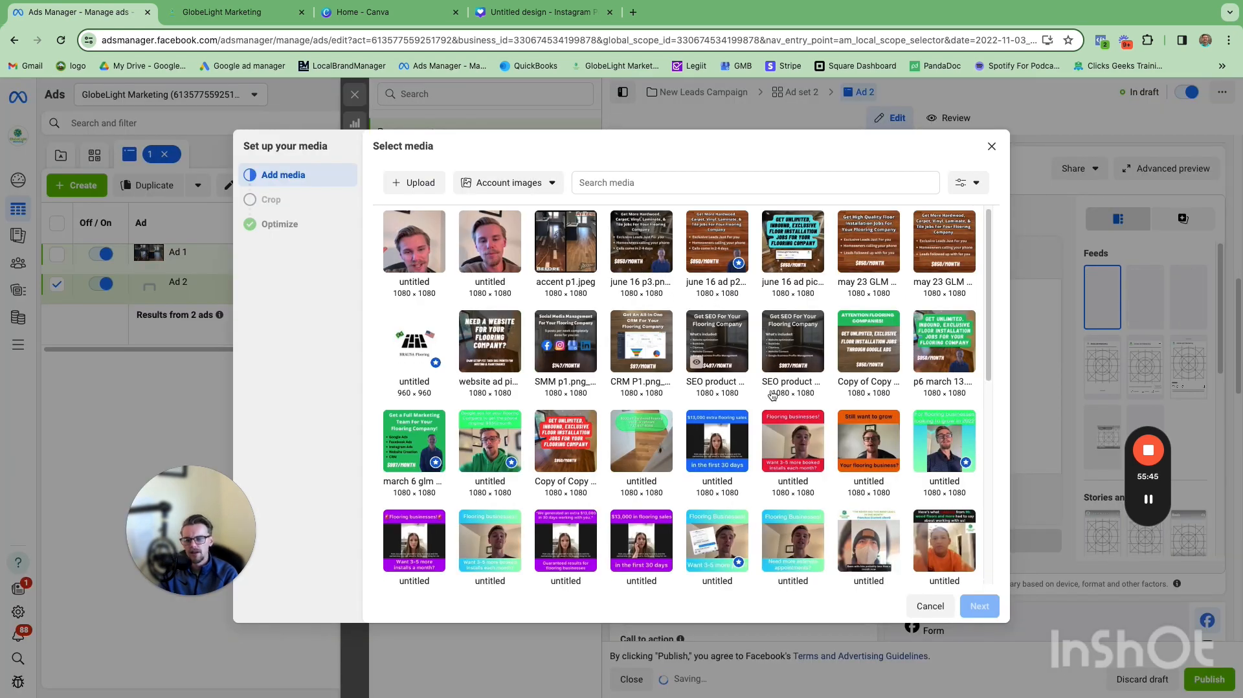
{"action": "scroll", "coordinate": [773, 396], "scroll_direction": "down", "scroll_amount": 15}
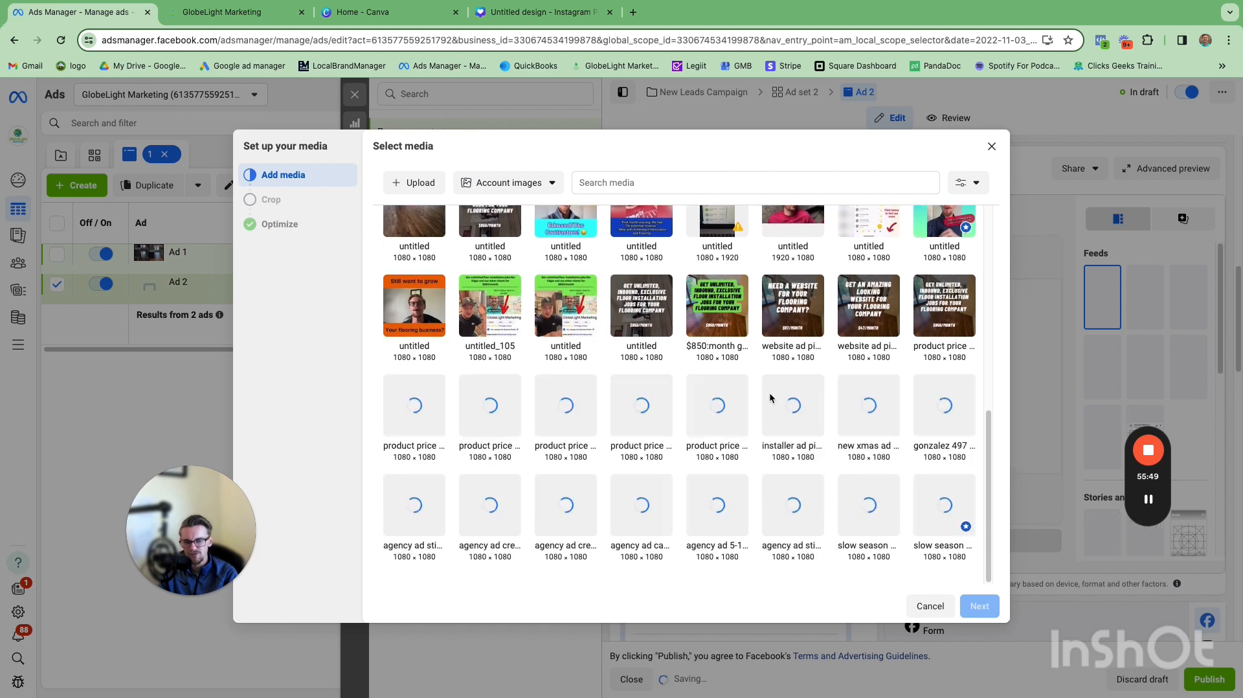
{"action": "scroll", "coordinate": [418, 287], "scroll_direction": "up", "scroll_amount": 1}
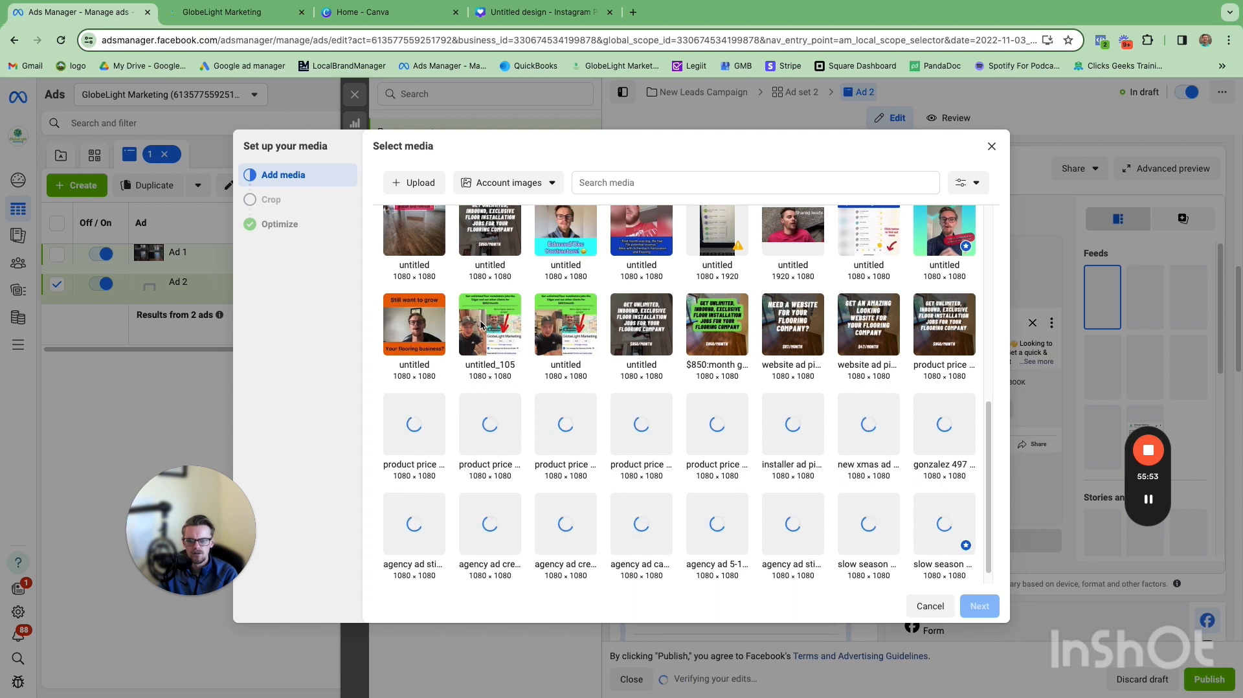
{"action": "scroll", "coordinate": [427, 258], "scroll_direction": "up", "scroll_amount": 1}
{"action": "left_click", "coordinate": [409, 233]}
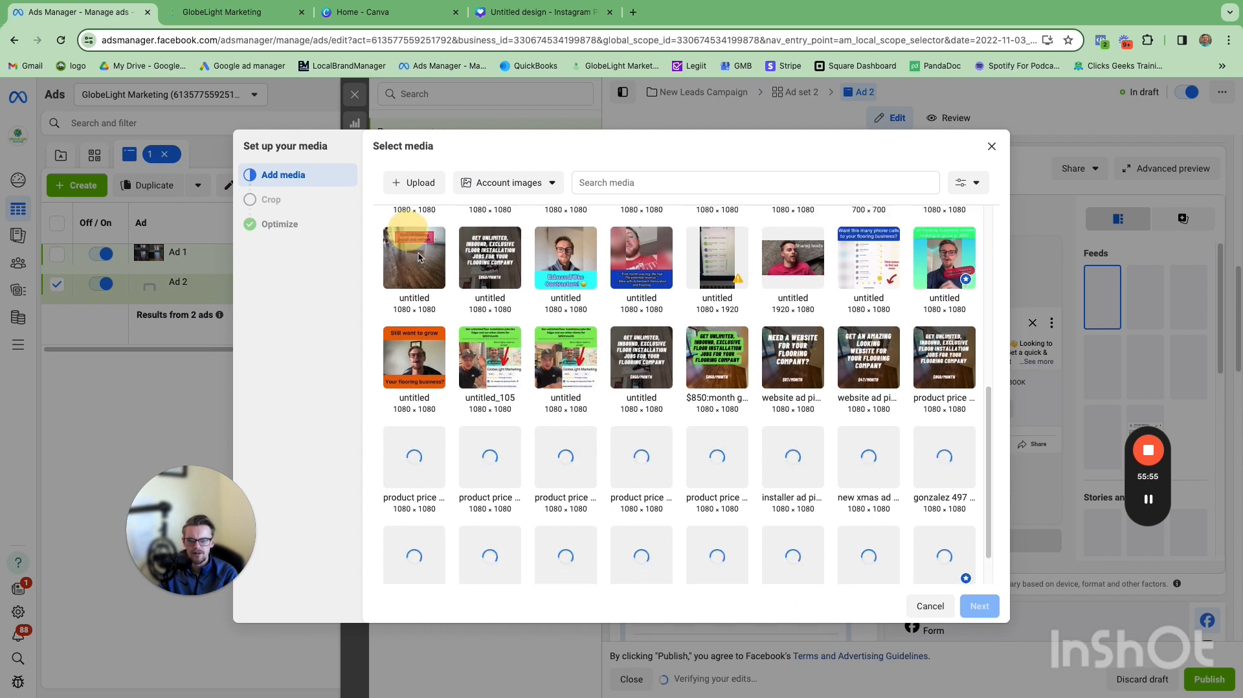
{"action": "left_click", "coordinate": [418, 263]}
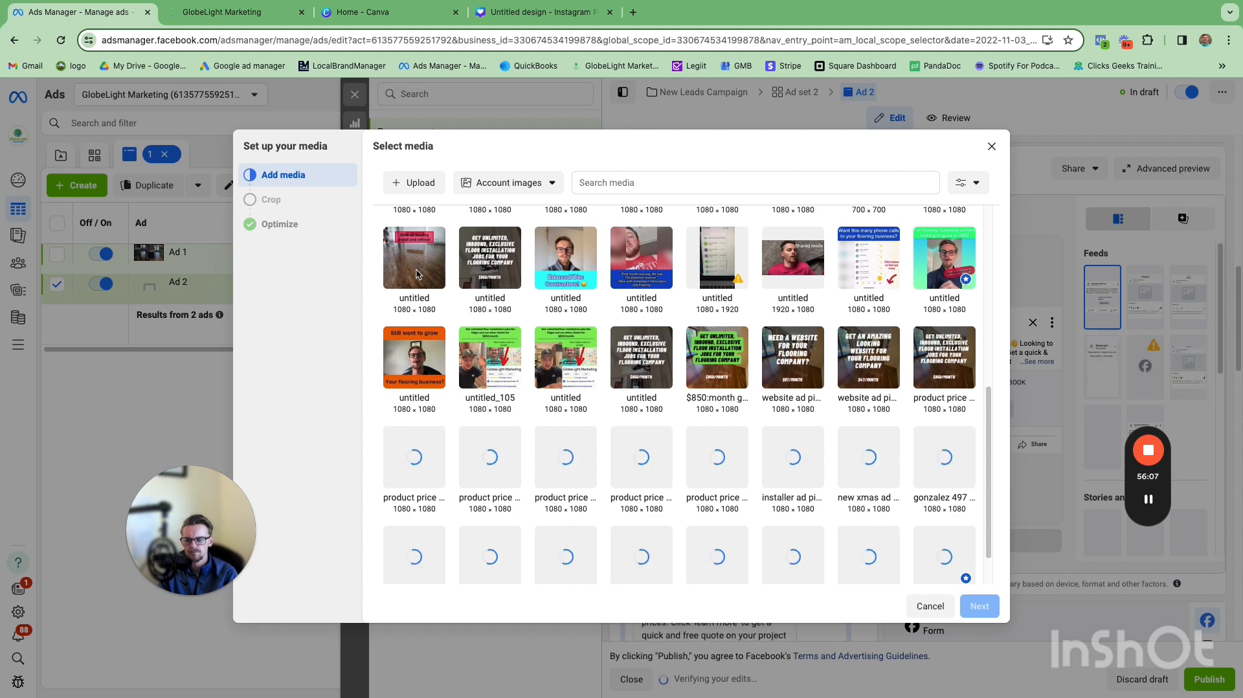
{"action": "mouse_move", "coordinate": [417, 275]}
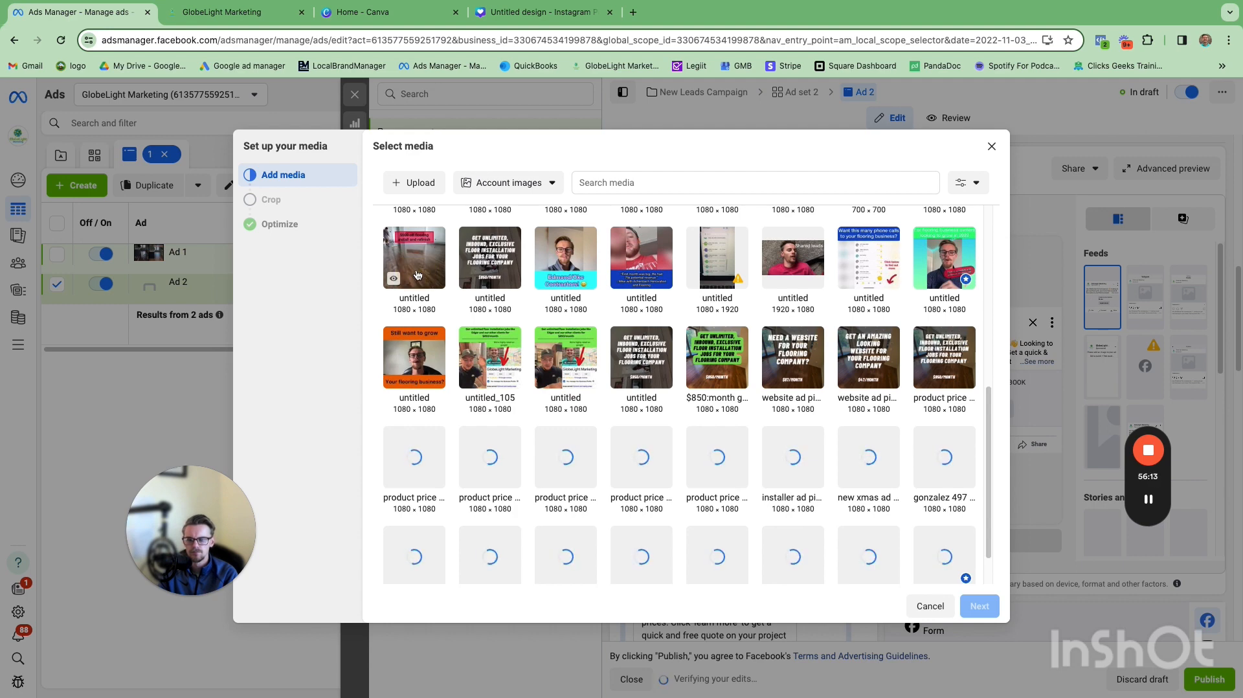
{"action": "left_click", "coordinate": [418, 275]}
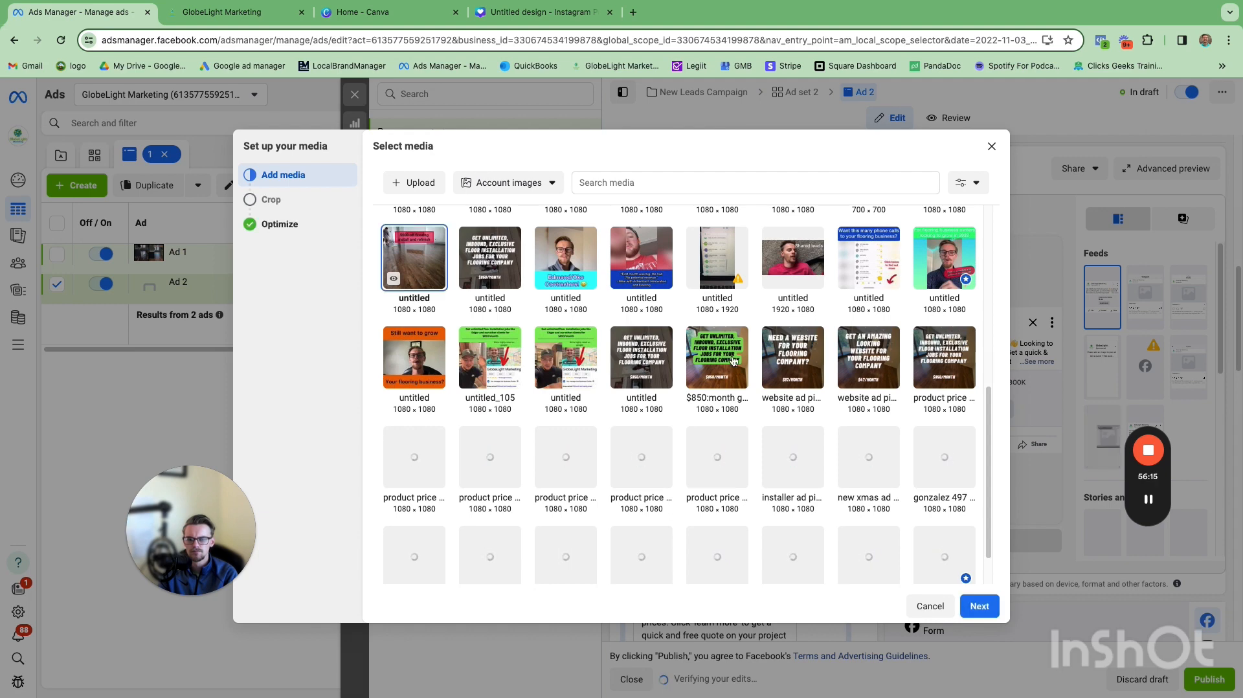
Step: Proceed through the crop and Advantage+ optimization steps and finish the media setup
{"action": "left_click", "coordinate": [971, 607]}
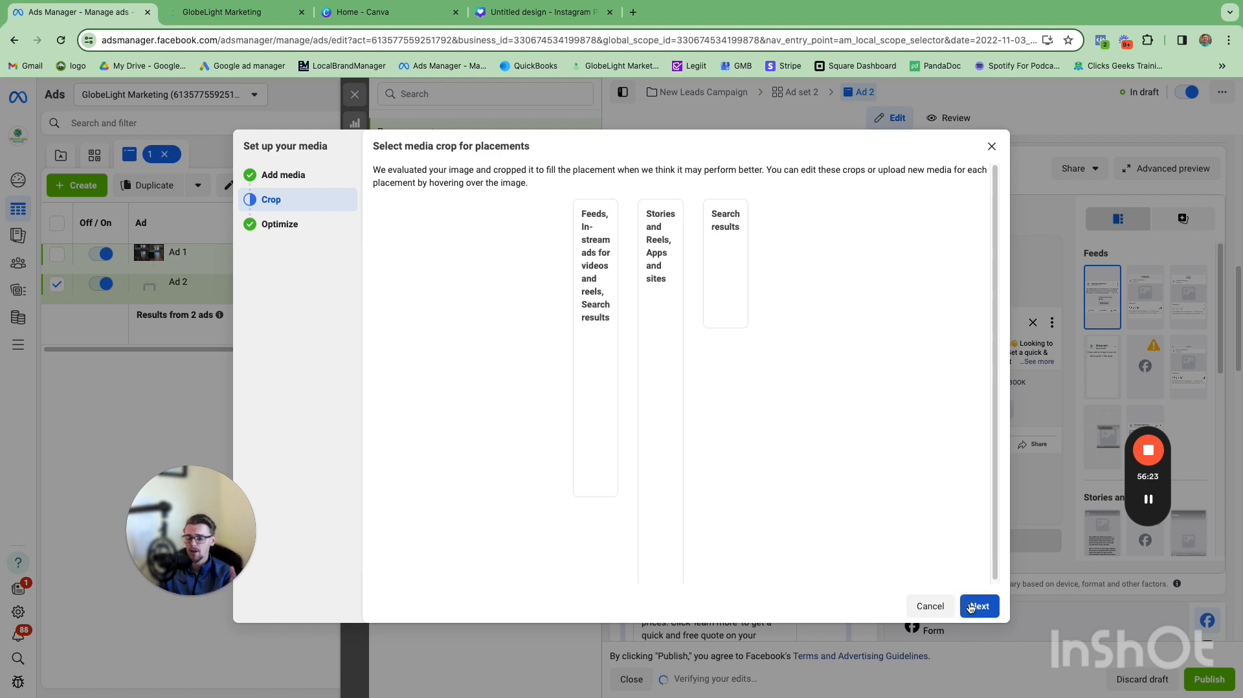
{"action": "left_click", "coordinate": [970, 607]}
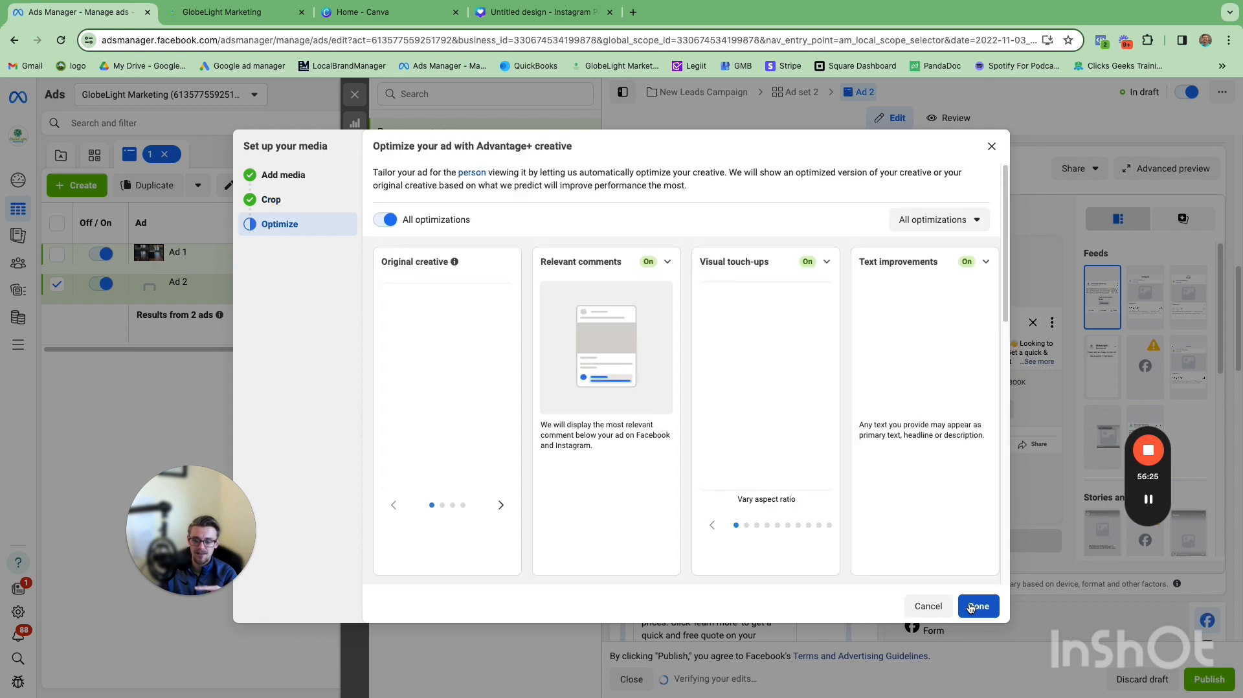
{"action": "scroll", "coordinate": [971, 607], "scroll_direction": "down", "scroll_amount": 1}
{"action": "scroll", "coordinate": [971, 607], "scroll_direction": "up", "scroll_amount": 1}
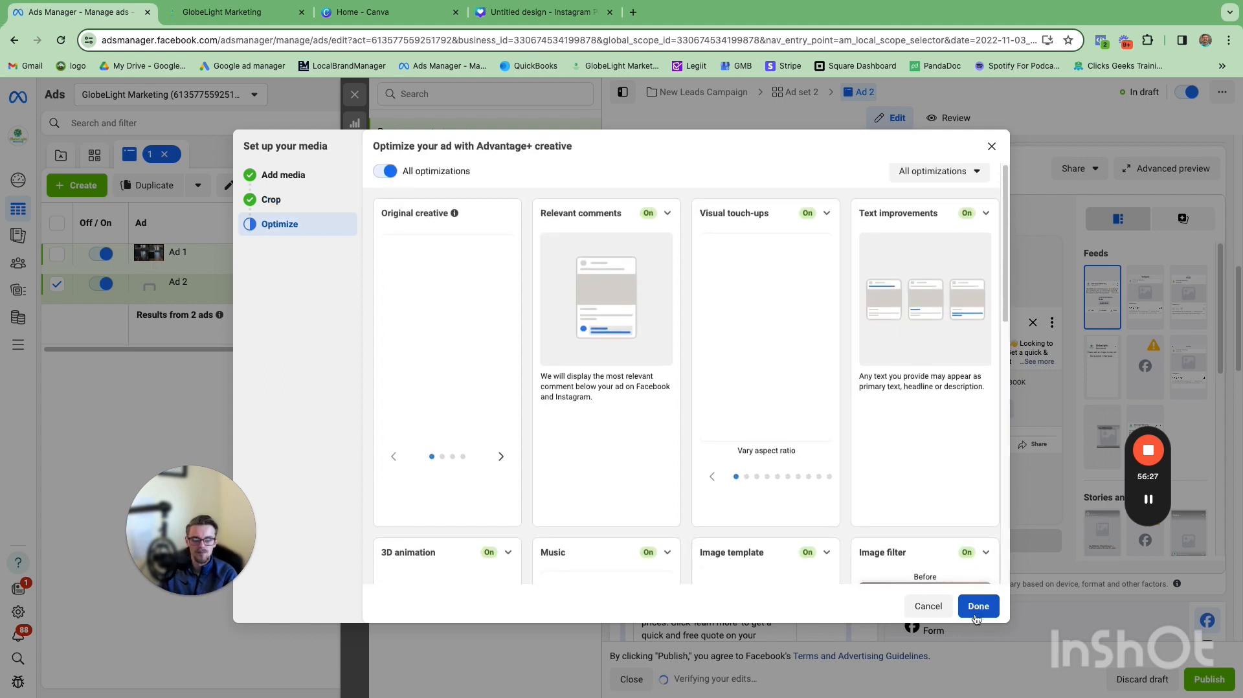
{"action": "left_click", "coordinate": [974, 610]}
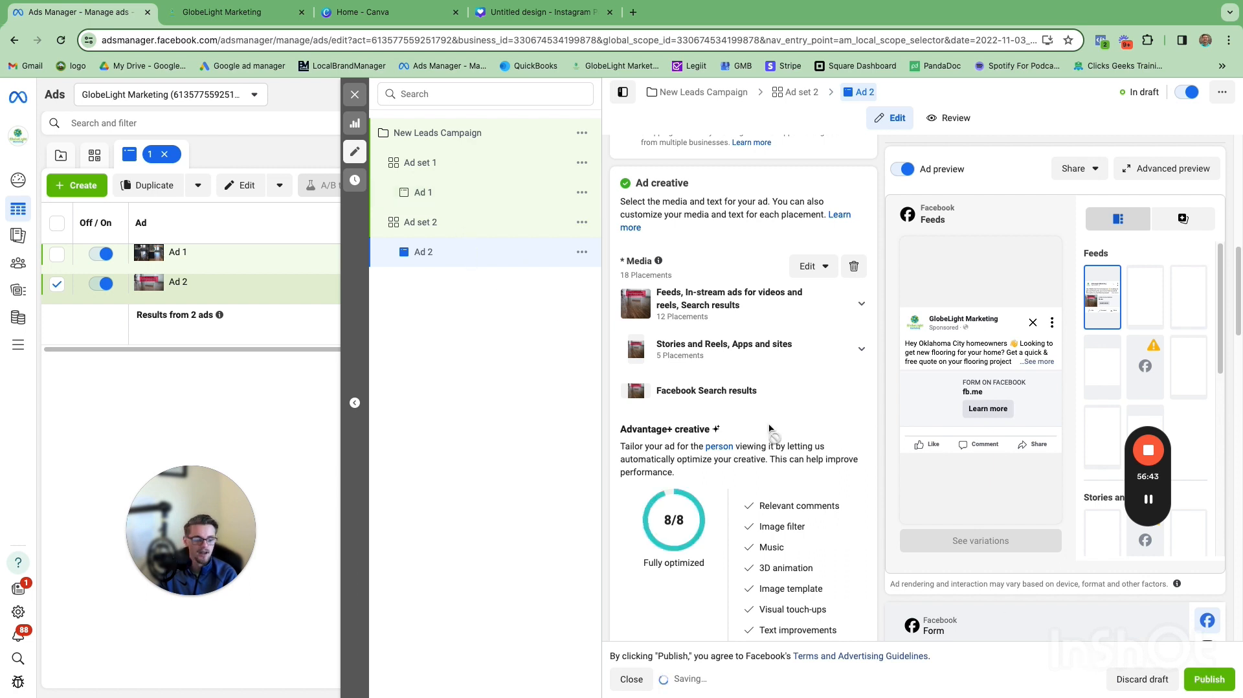
Step: Close the ad editor without publishing the draft items, returning to the ad sets list
{"action": "left_click", "coordinate": [355, 95]}
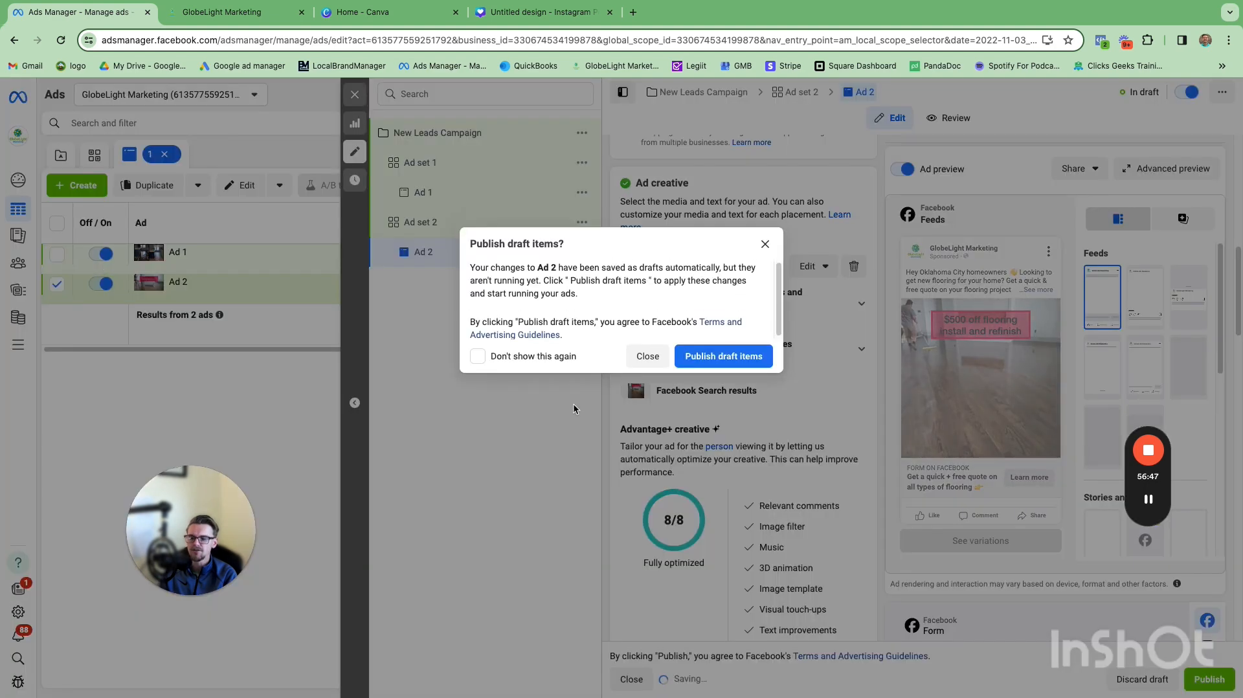
{"action": "left_click", "coordinate": [644, 357]}
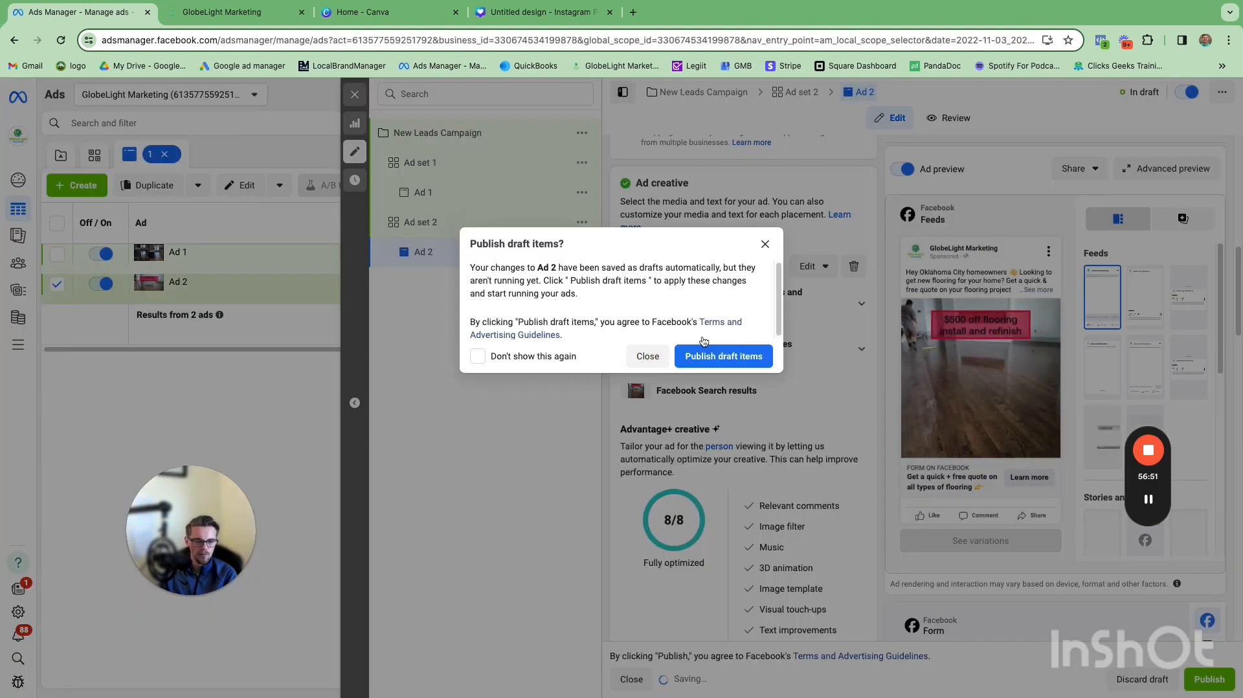
{"action": "left_click", "coordinate": [648, 356]}
{"action": "left_click", "coordinate": [621, 157]}
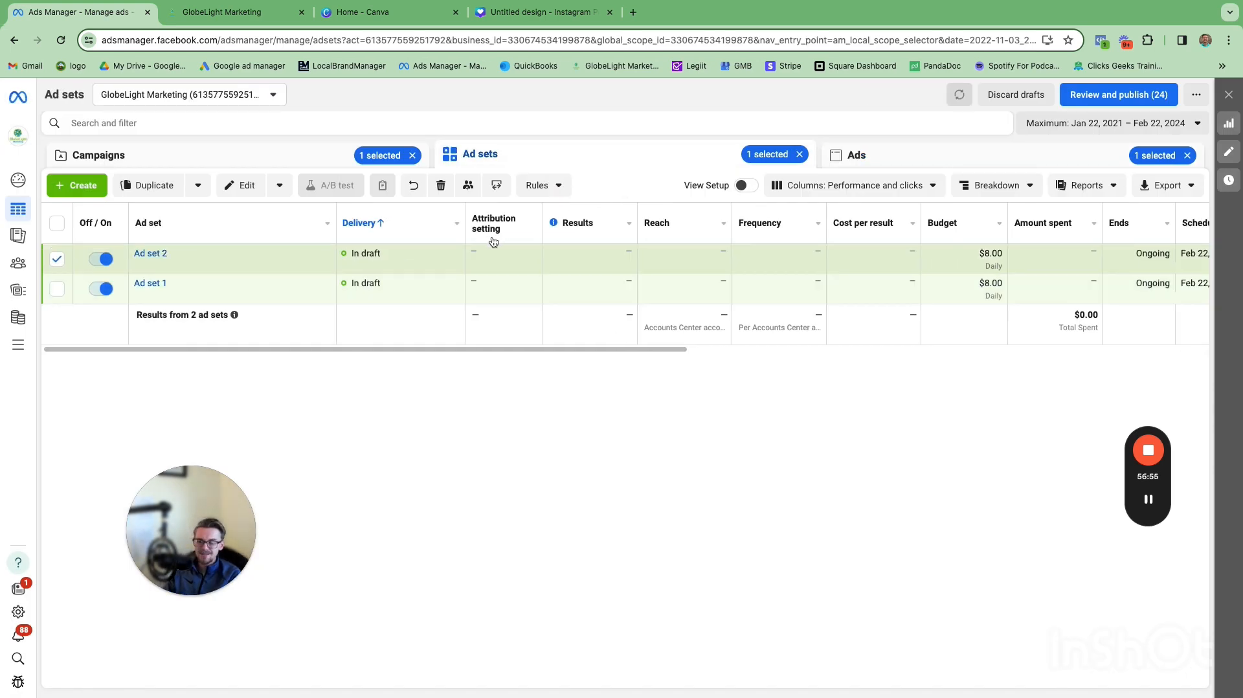
Step: Review both ad sets across the table's columns
{"action": "left_click", "coordinate": [58, 259]}
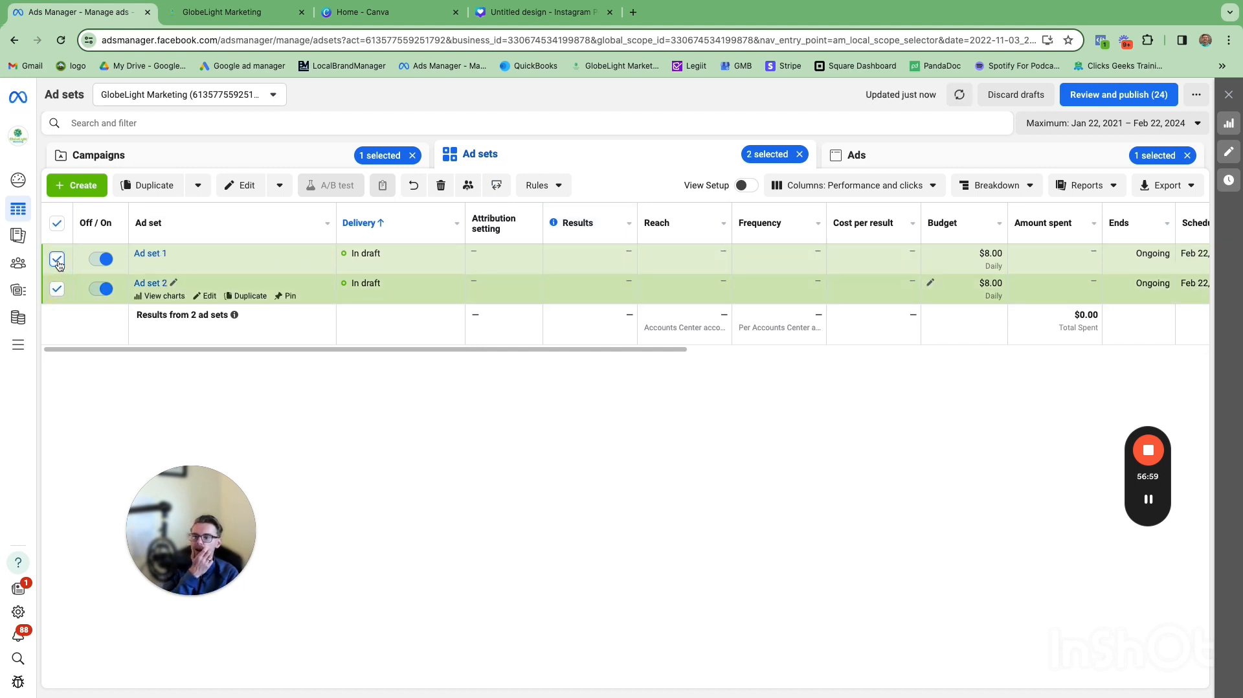
{"action": "left_click", "coordinate": [57, 259]}
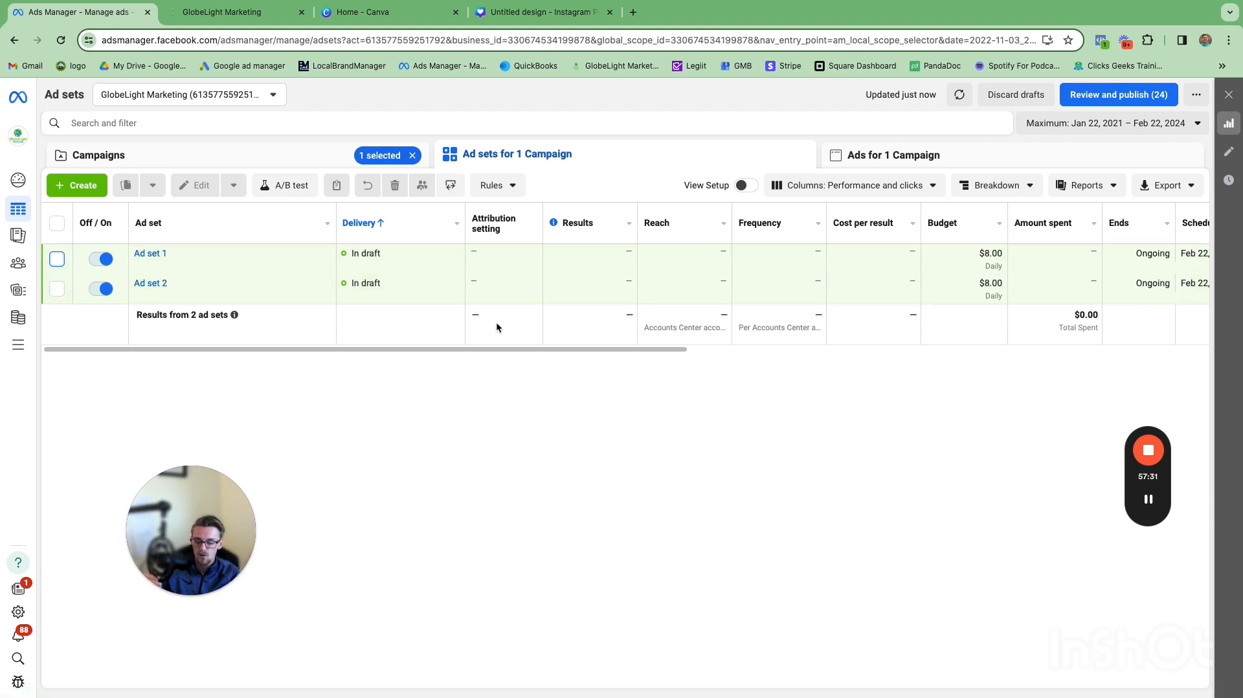
{"action": "left_click_drag", "start_coordinate": [484, 347], "coordinate": [490, 347]}
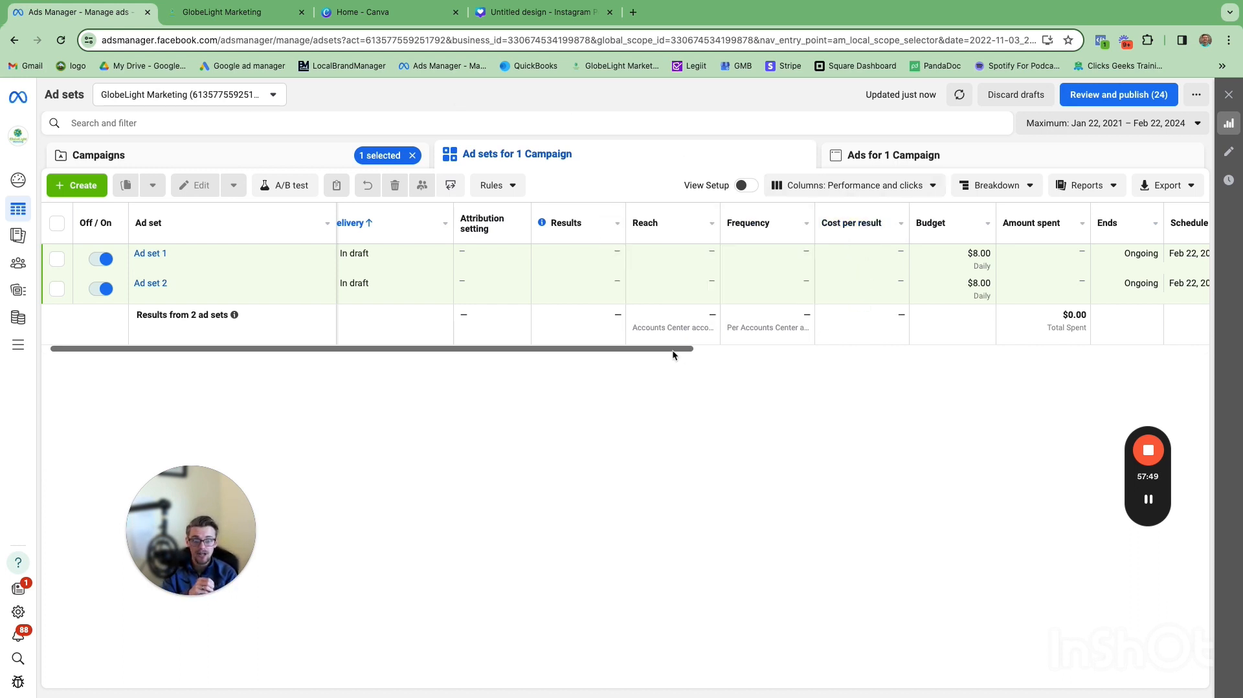
{"action": "left_click_drag", "start_coordinate": [671, 349], "coordinate": [1099, 335]}
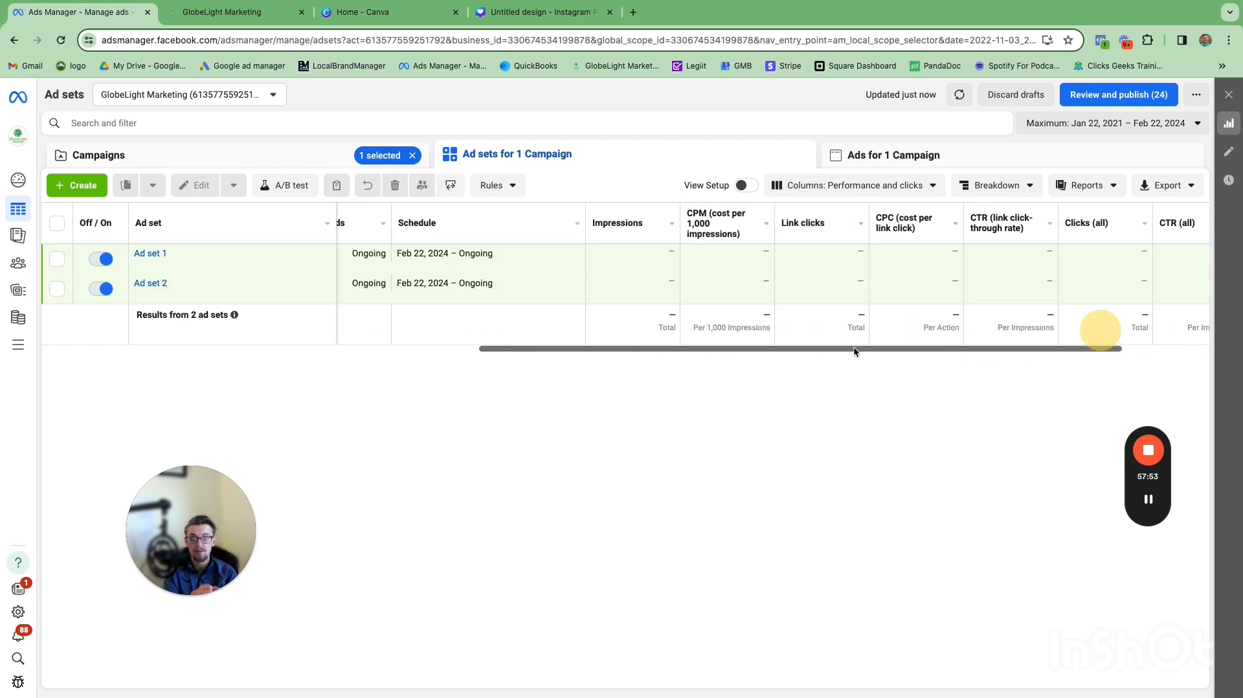
{"action": "left_click_drag", "start_coordinate": [855, 350], "coordinate": [452, 341]}
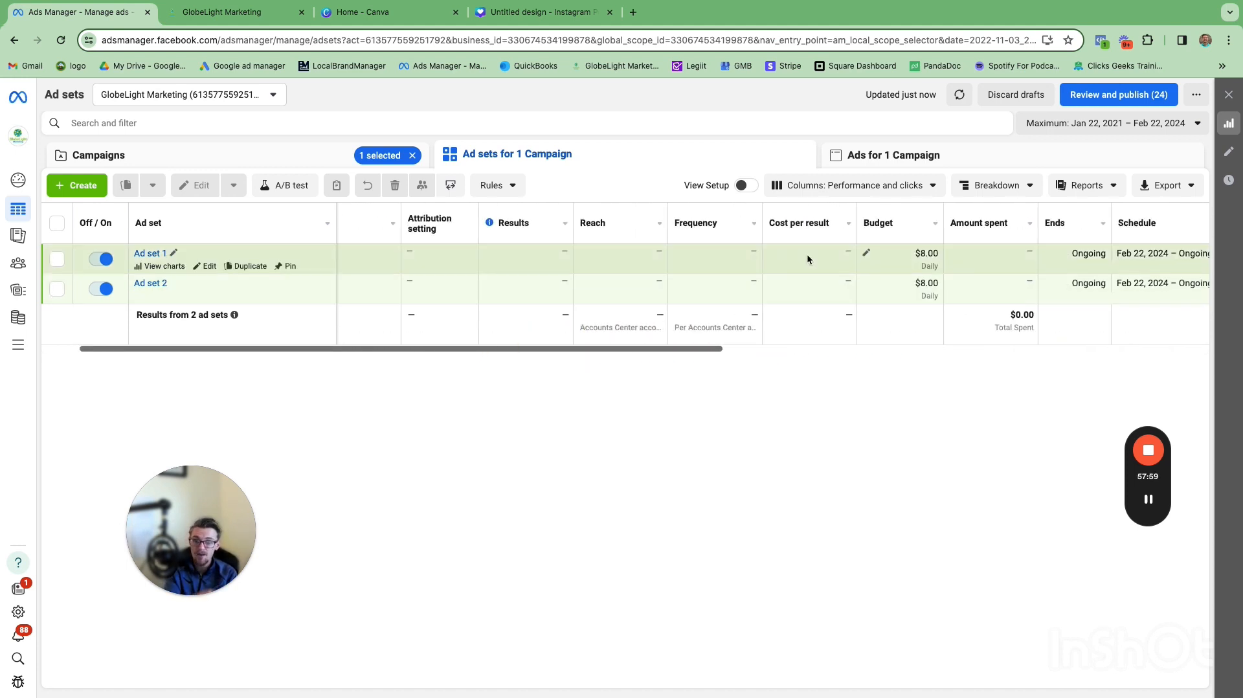
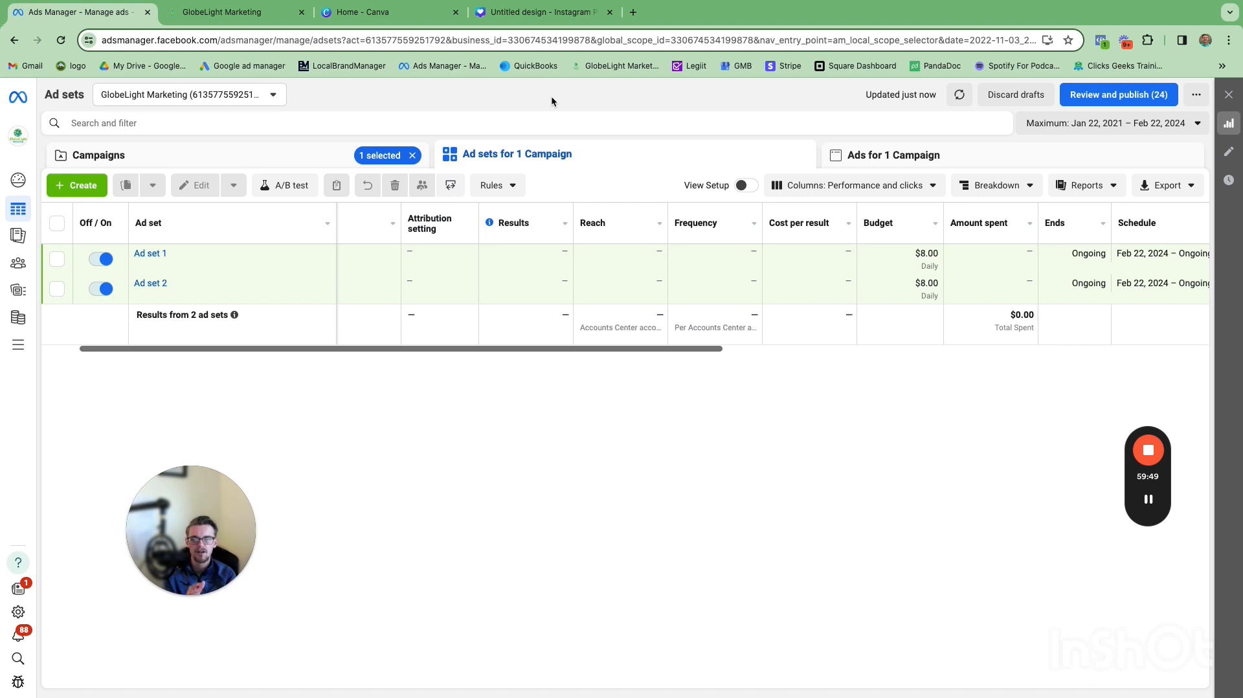
Step: Switch to the GlobeLight Marketing CRM tab and read through a lead's SMS conversation from its first message
{"action": "left_click", "coordinate": [551, 90]}
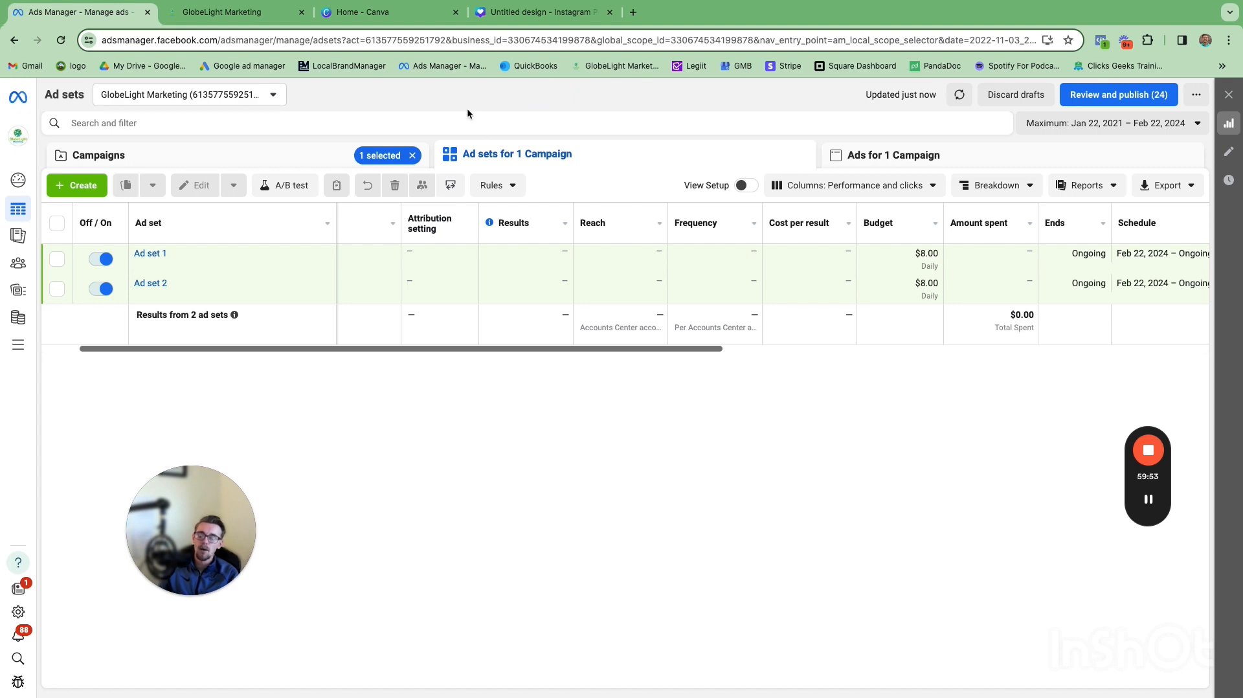
{"action": "left_click", "coordinate": [247, 14]}
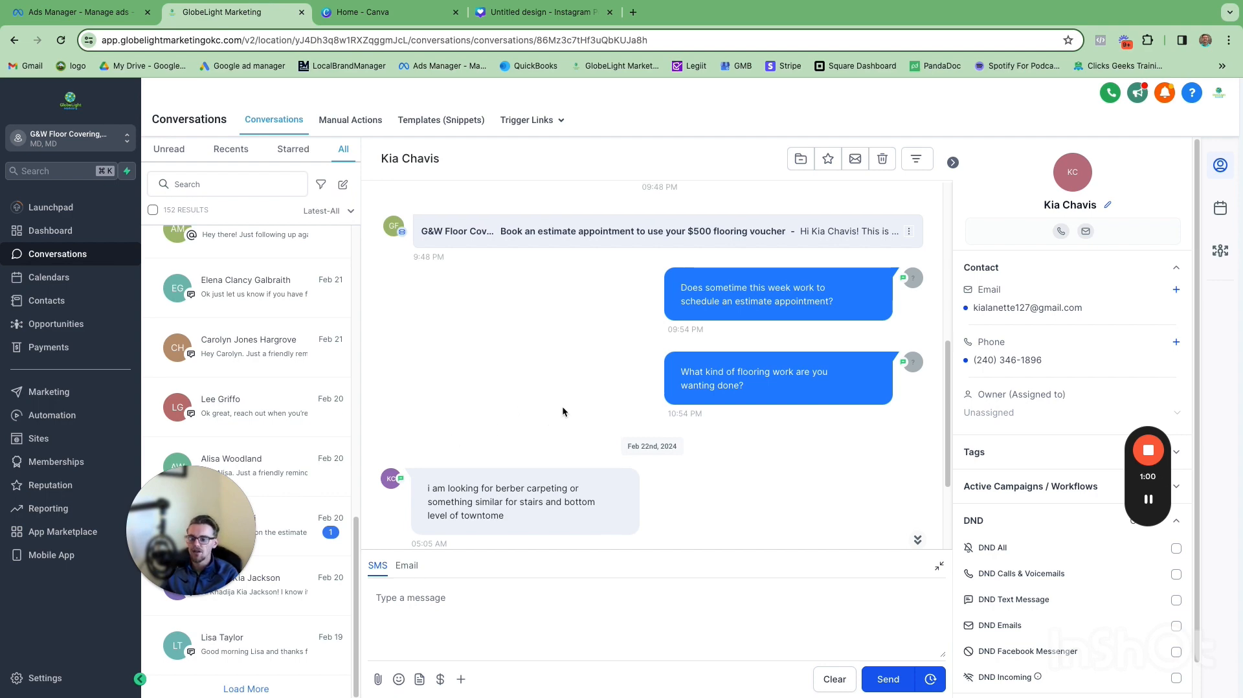
{"action": "scroll", "coordinate": [568, 391], "scroll_direction": "up", "scroll_amount": 4}
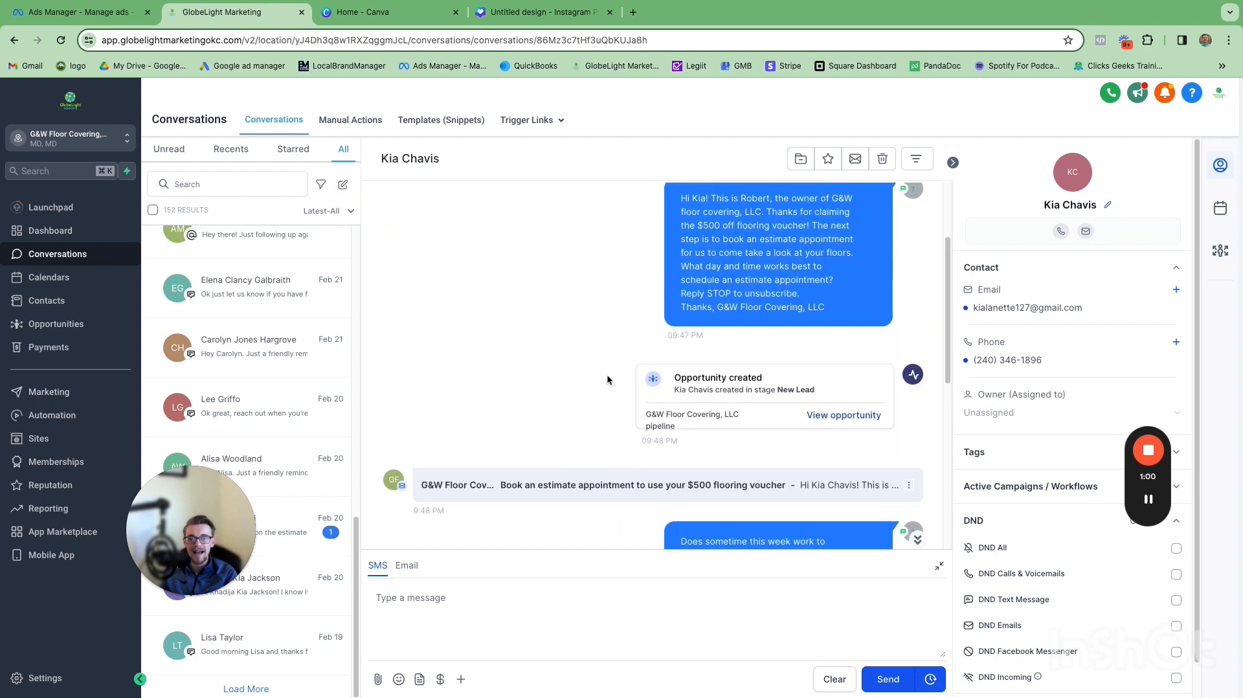
{"action": "scroll", "coordinate": [602, 379], "scroll_direction": "up", "scroll_amount": 3}
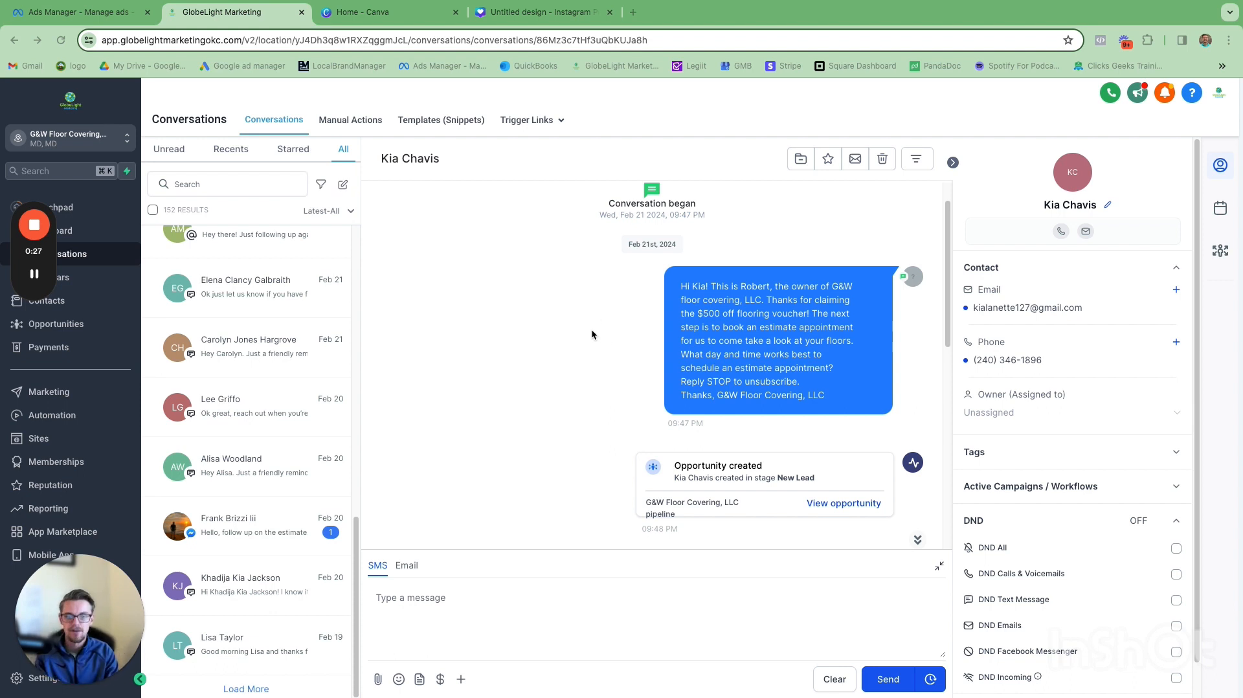
{"action": "scroll", "coordinate": [620, 367], "scroll_direction": "down", "scroll_amount": 1}
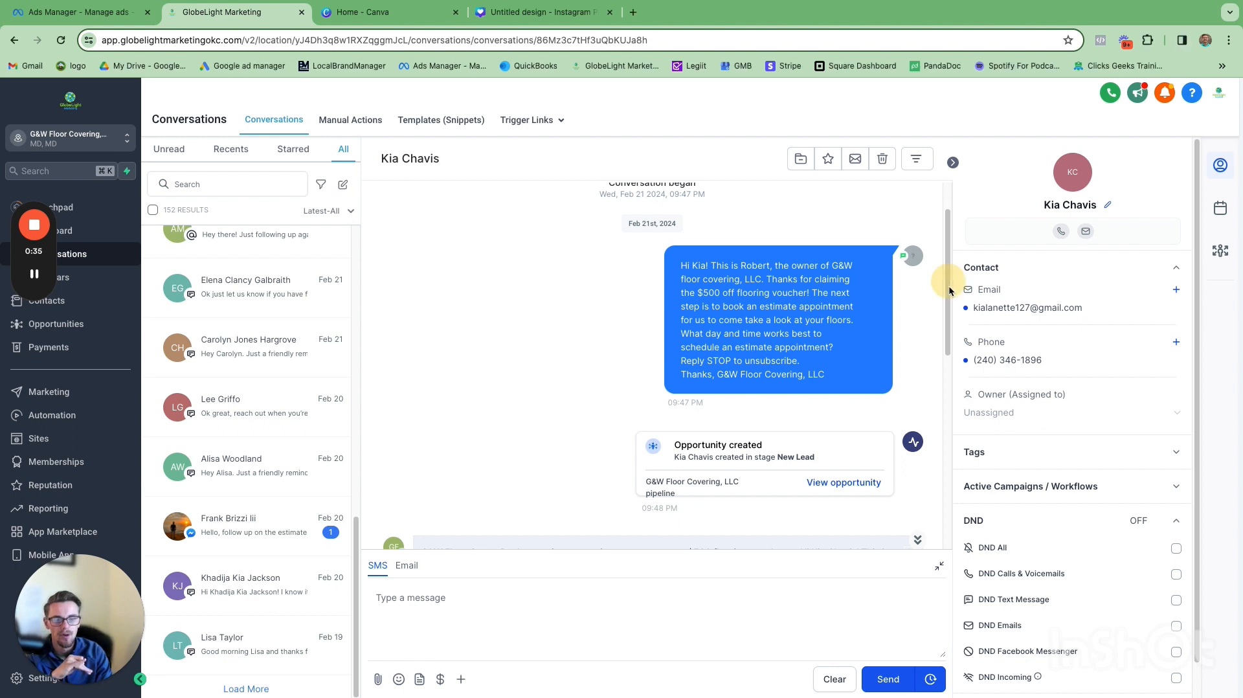
{"action": "scroll", "coordinate": [621, 343], "scroll_direction": "up", "scroll_amount": 1}
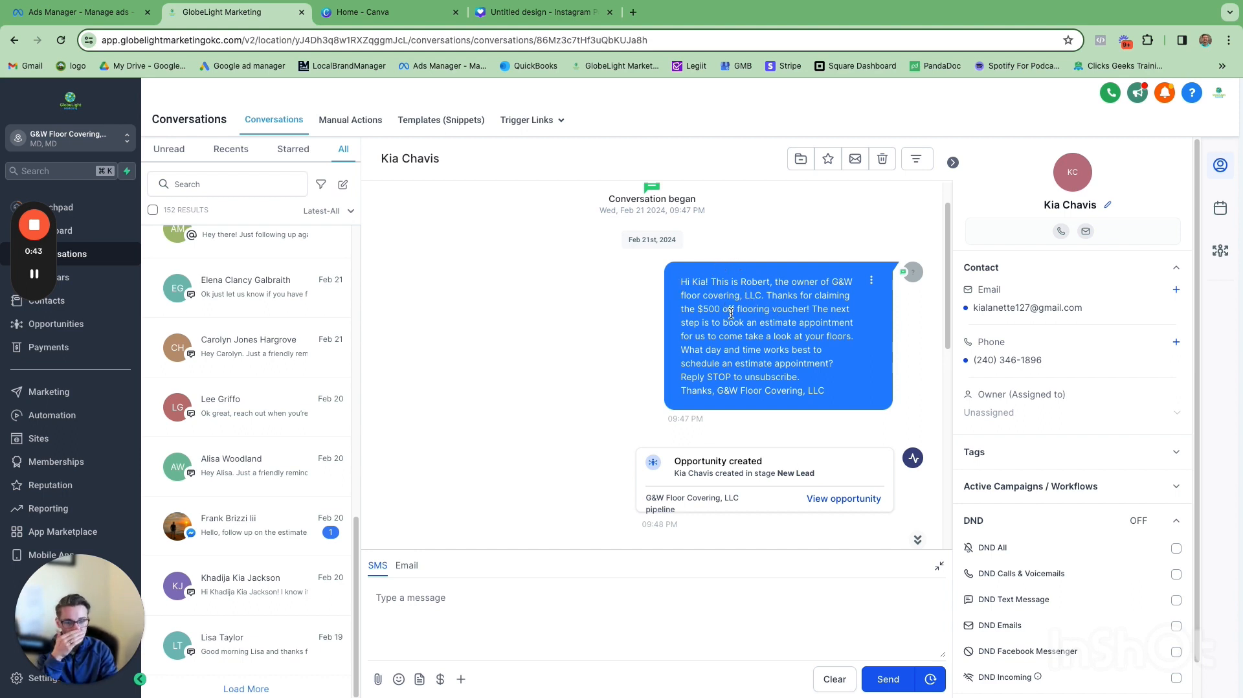
{"action": "scroll", "coordinate": [737, 336], "scroll_direction": "down", "scroll_amount": 1}
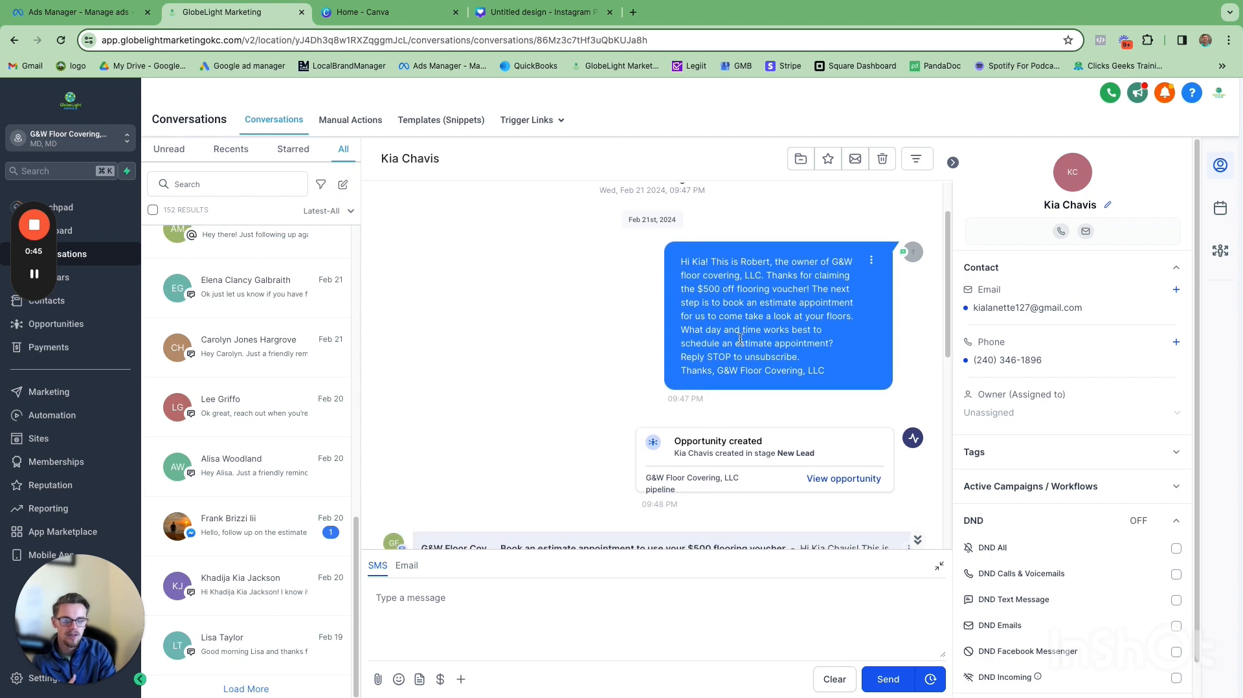
{"action": "scroll", "coordinate": [764, 314], "scroll_direction": "down", "scroll_amount": 1}
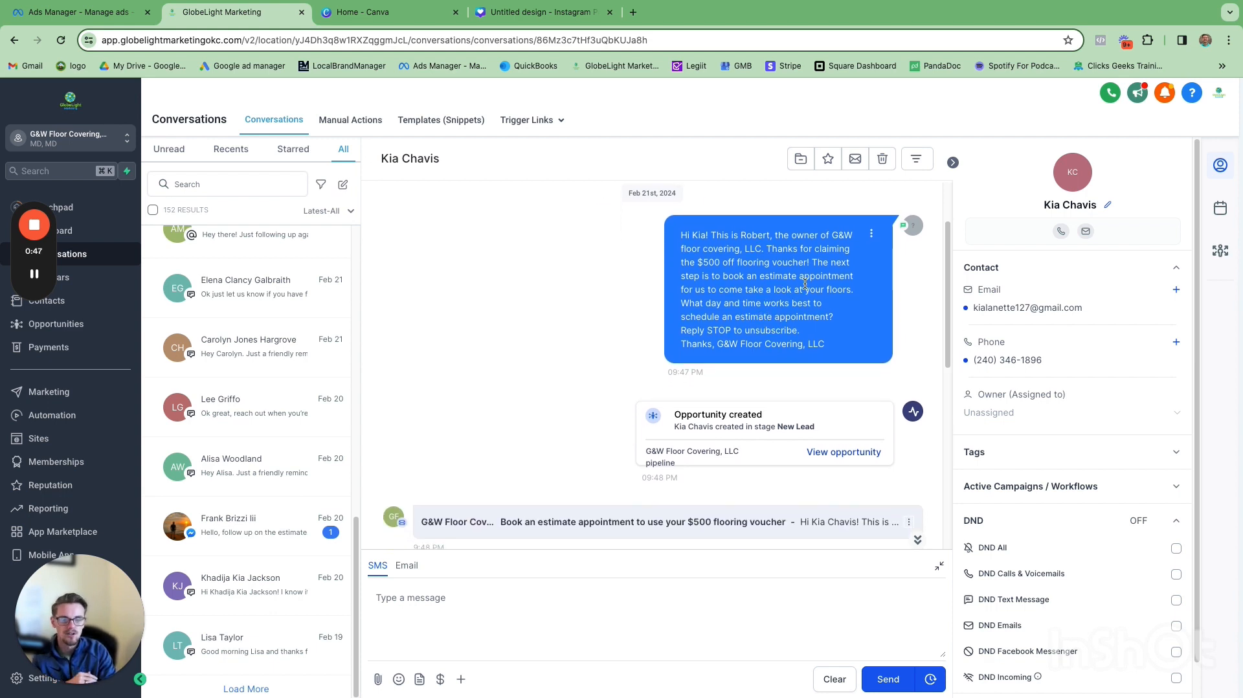
{"action": "scroll", "coordinate": [805, 283], "scroll_direction": "down", "scroll_amount": 4}
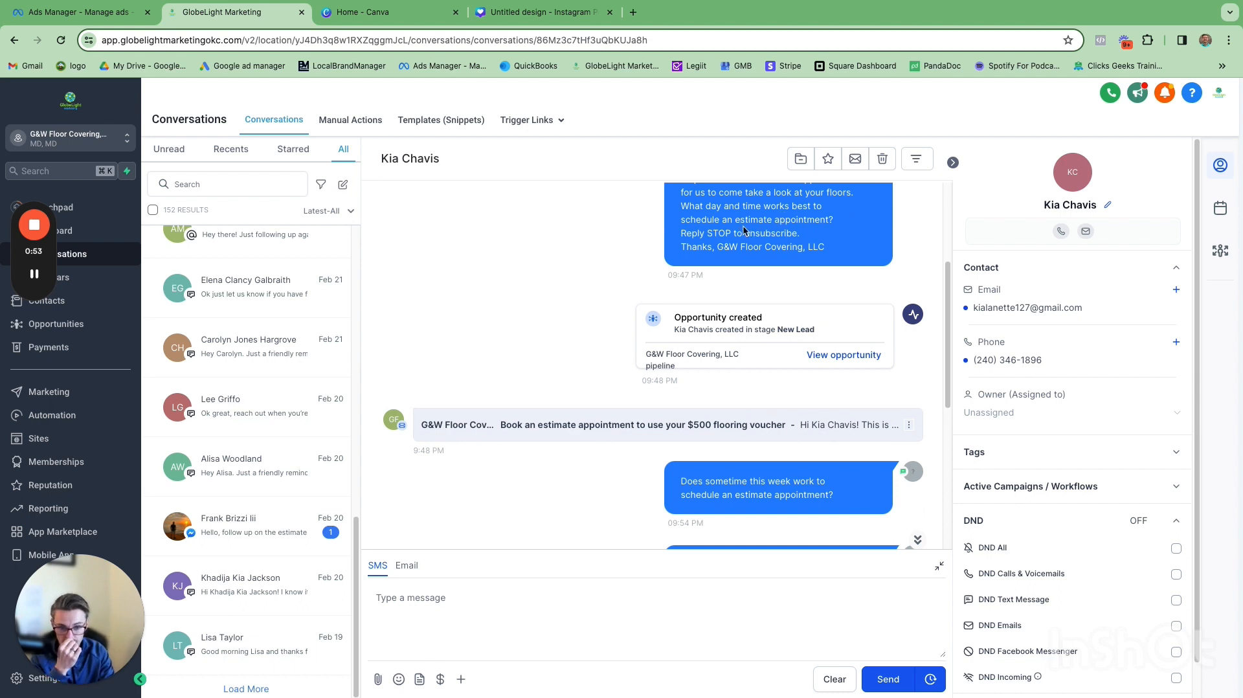
{"action": "scroll", "coordinate": [719, 252], "scroll_direction": "down", "scroll_amount": 5}
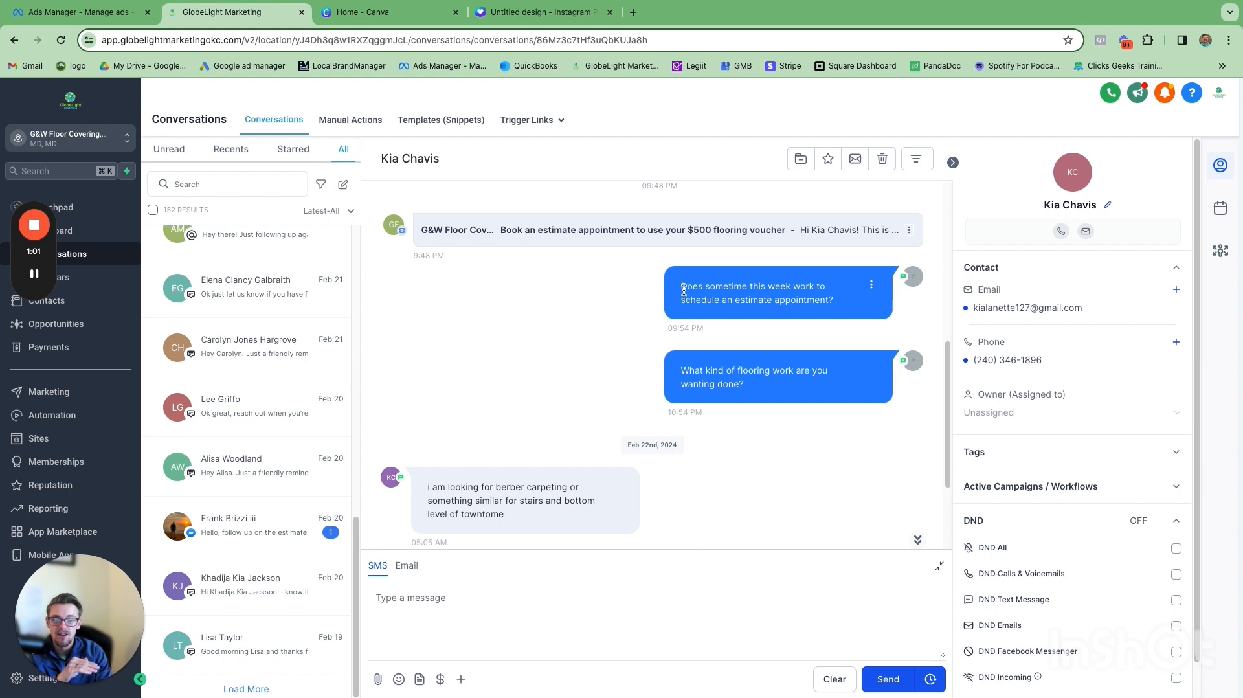
Step: Highlight the follow-up questions and the lead's reply in the conversation to examine how the lead responded
{"action": "left_click_drag", "start_coordinate": [681, 285], "coordinate": [828, 305]}
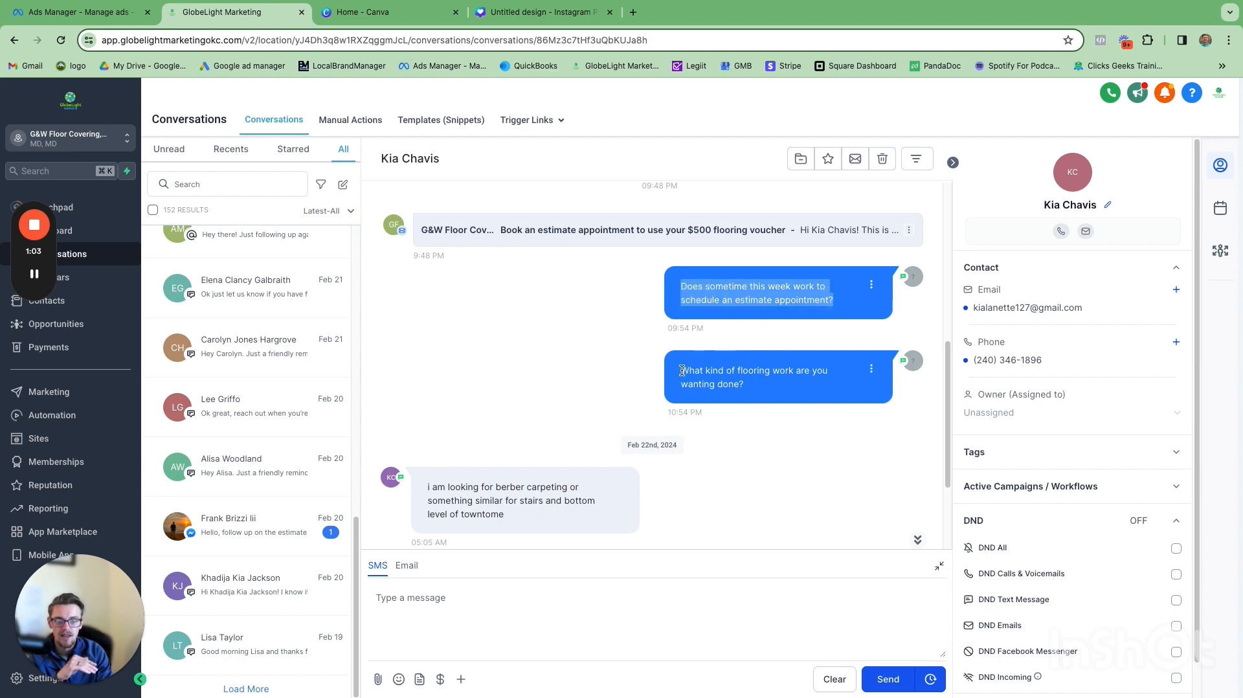
{"action": "left_click_drag", "start_coordinate": [682, 371], "coordinate": [772, 397]}
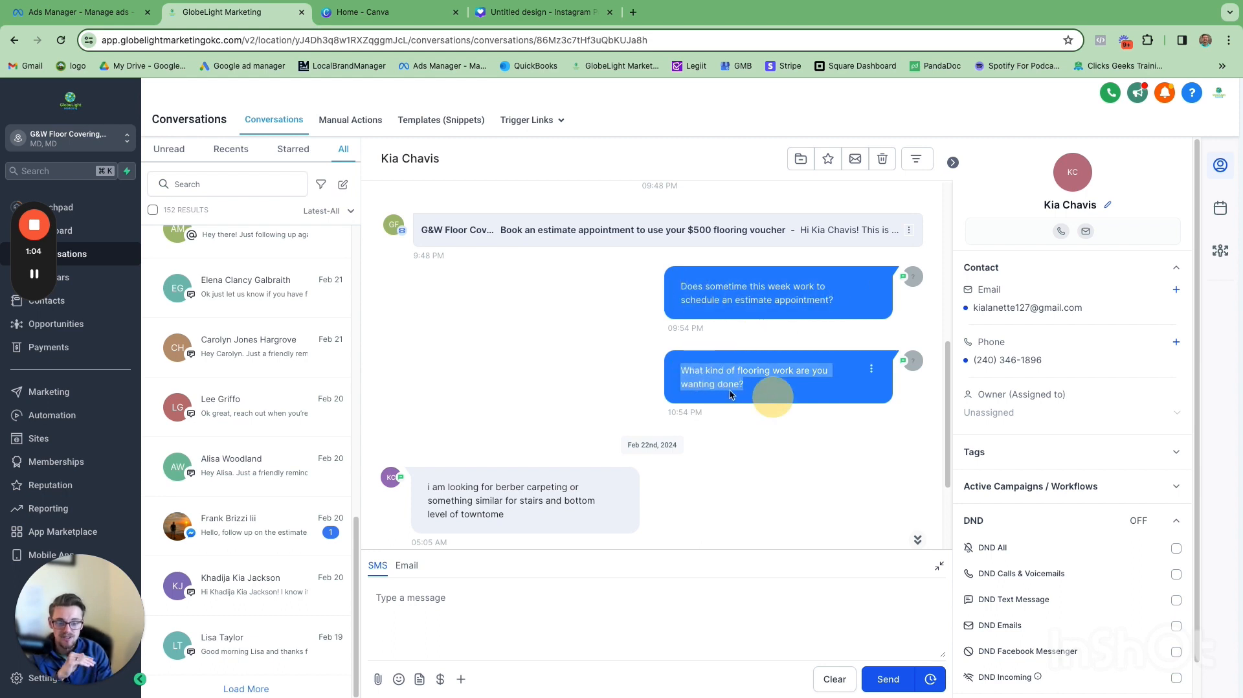
{"action": "left_click", "coordinate": [767, 453]}
{"action": "scroll", "coordinate": [768, 454], "scroll_direction": "down", "scroll_amount": 1}
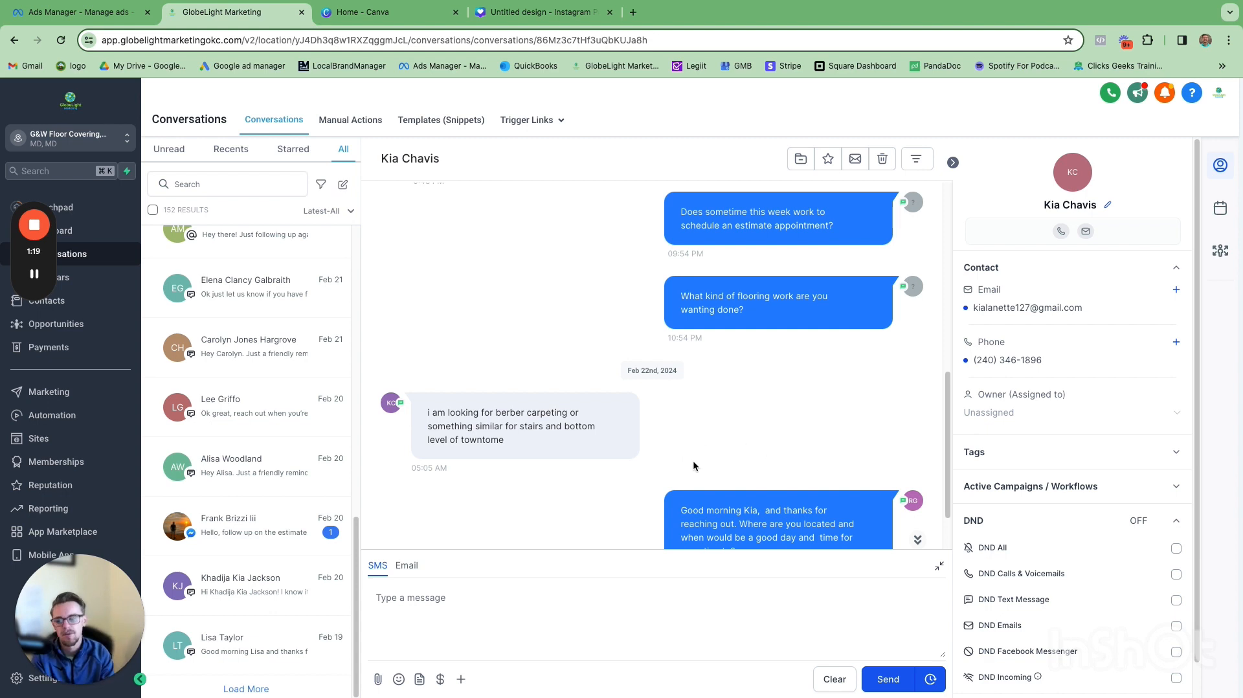
{"action": "left_click_drag", "start_coordinate": [426, 412], "coordinate": [519, 442]}
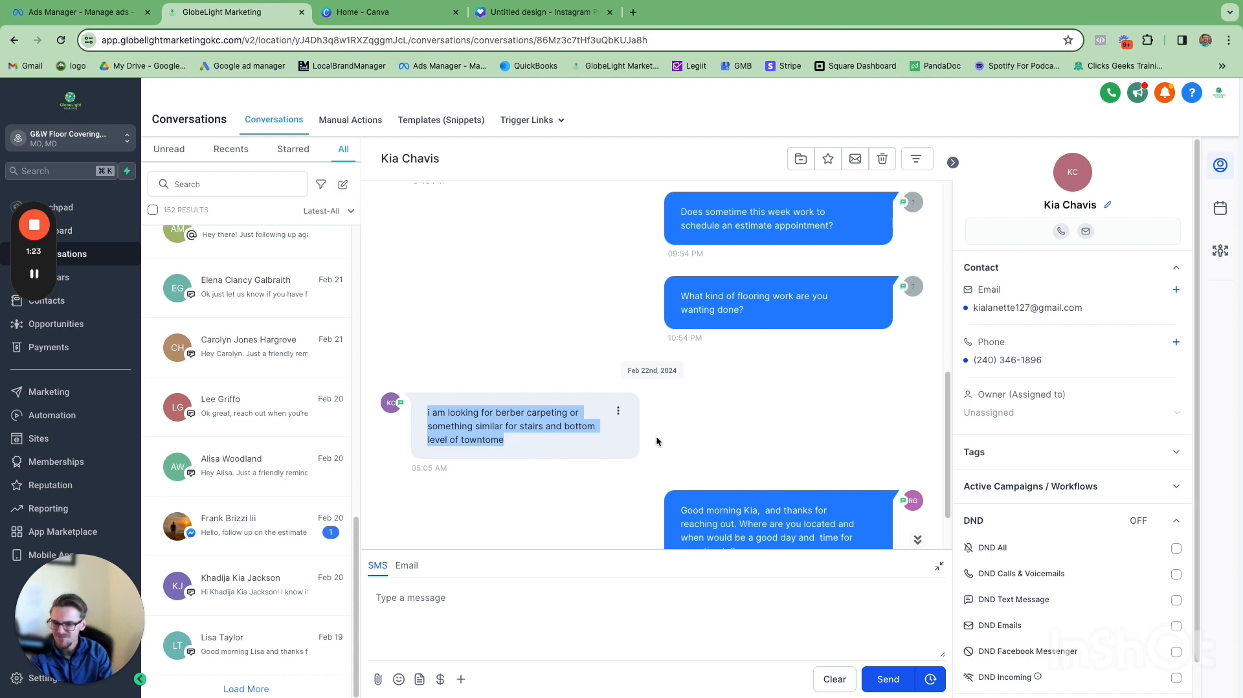
{"action": "scroll", "coordinate": [770, 336], "scroll_direction": "up", "scroll_amount": 3}
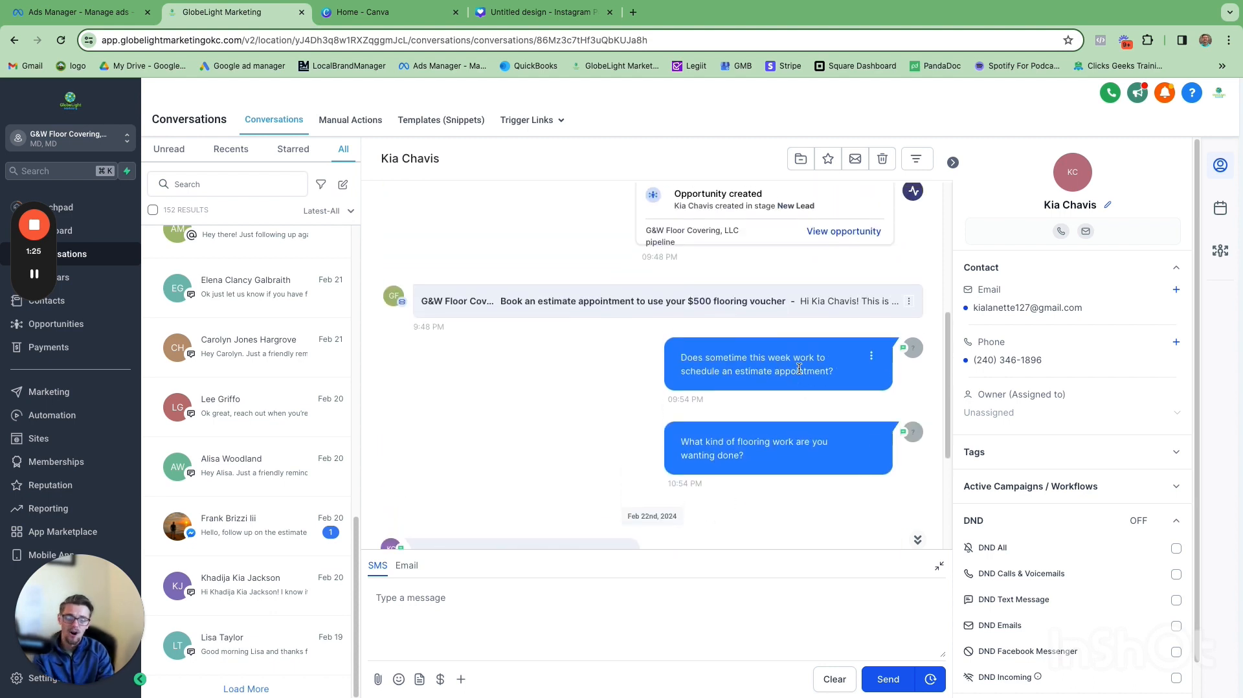
{"action": "scroll", "coordinate": [777, 367], "scroll_direction": "up", "scroll_amount": 2}
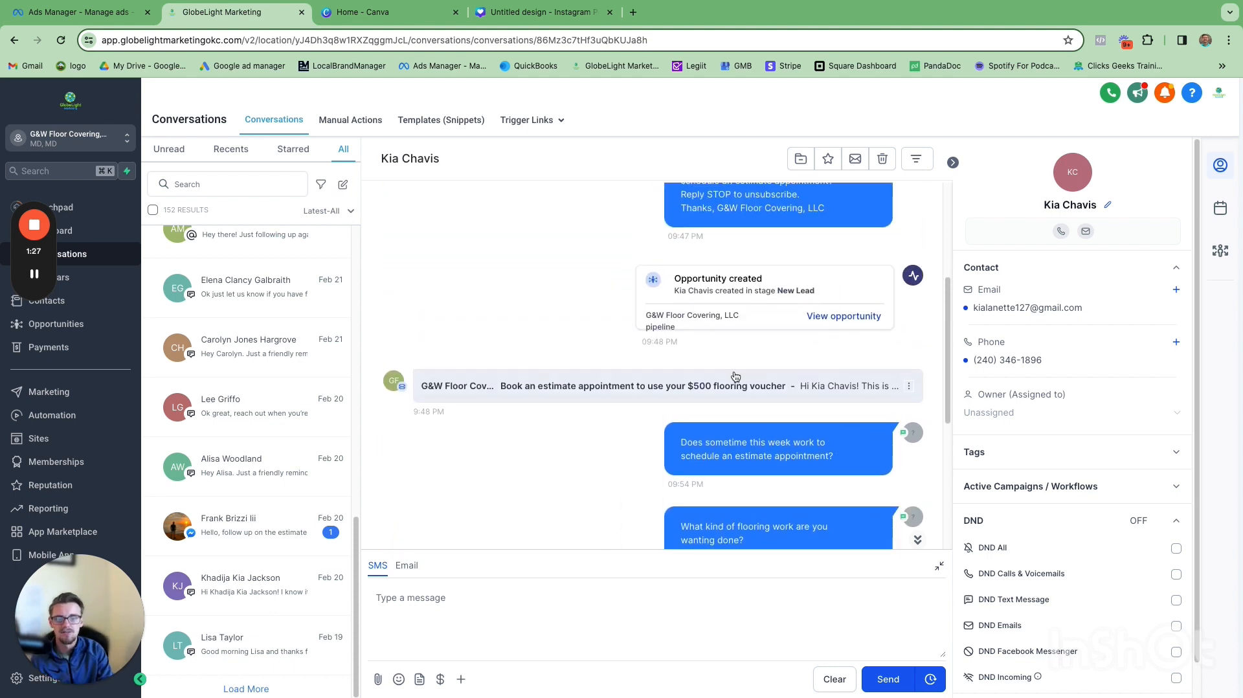
{"action": "scroll", "coordinate": [745, 382], "scroll_direction": "down", "scroll_amount": 5}
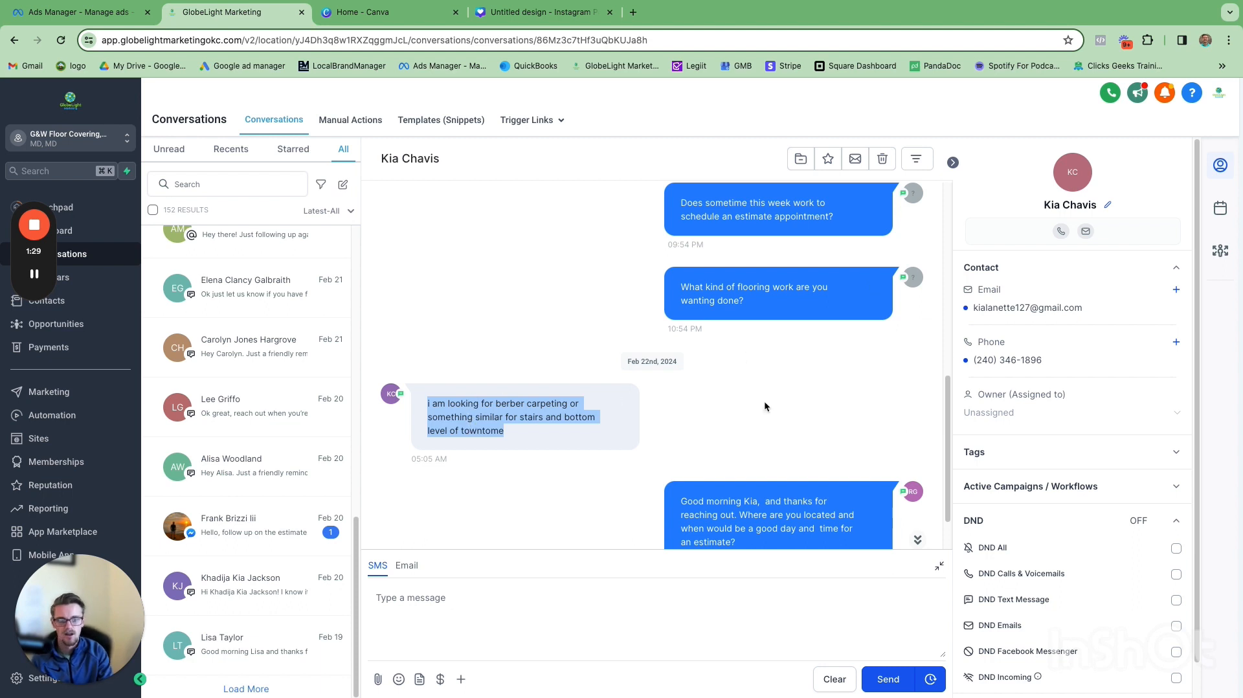
{"action": "scroll", "coordinate": [739, 406], "scroll_direction": "down", "scroll_amount": 2}
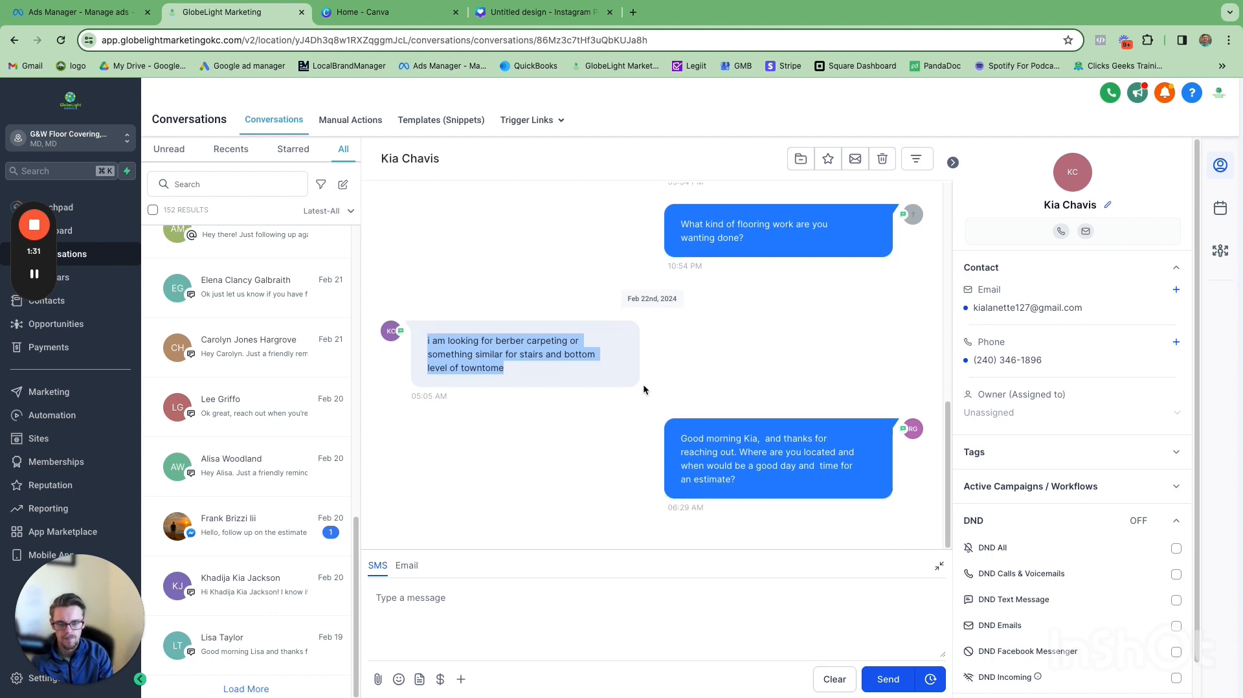
{"action": "left_click", "coordinate": [644, 387]}
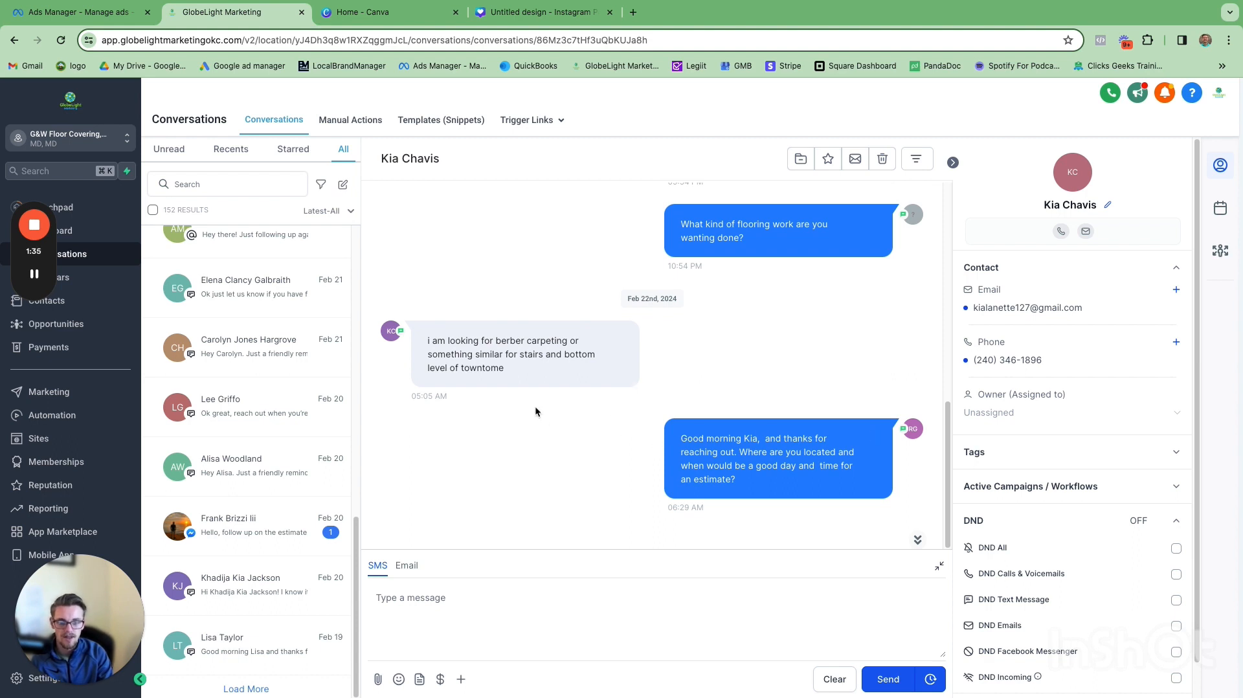
{"action": "scroll", "coordinate": [544, 406], "scroll_direction": "up", "scroll_amount": 5}
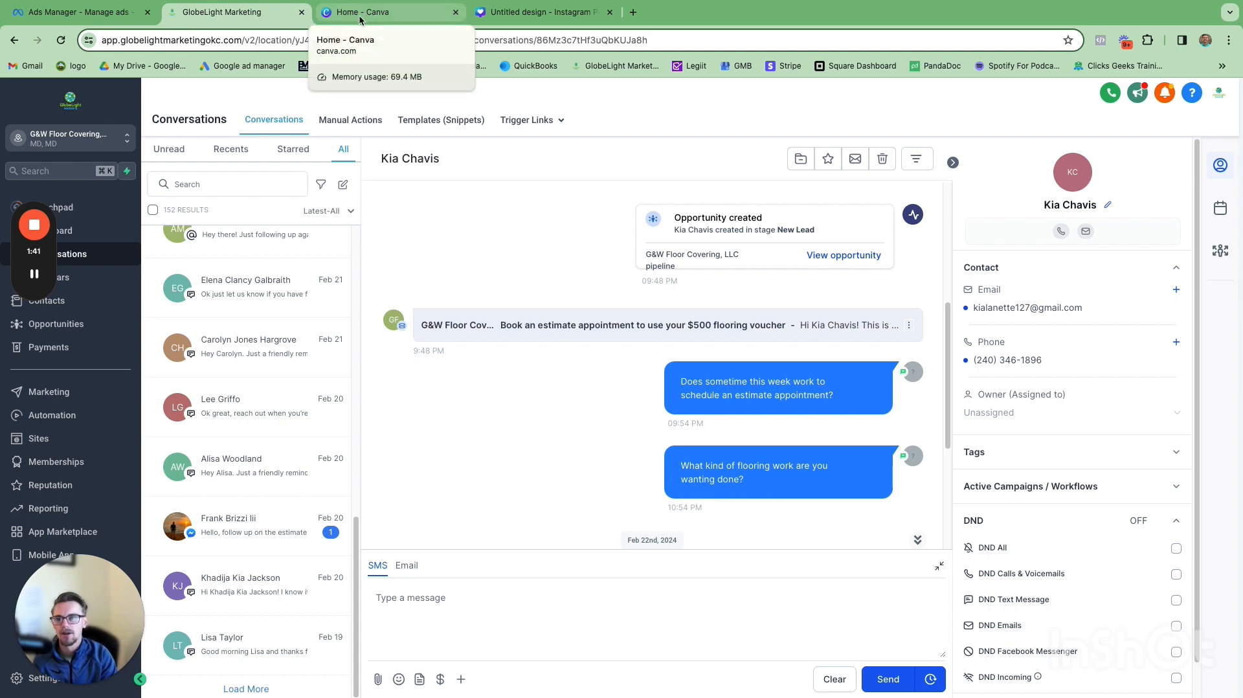
Step: Return to the Ads Manager tab and scroll across the ad sets table columns
{"action": "left_click", "coordinate": [109, 14]}
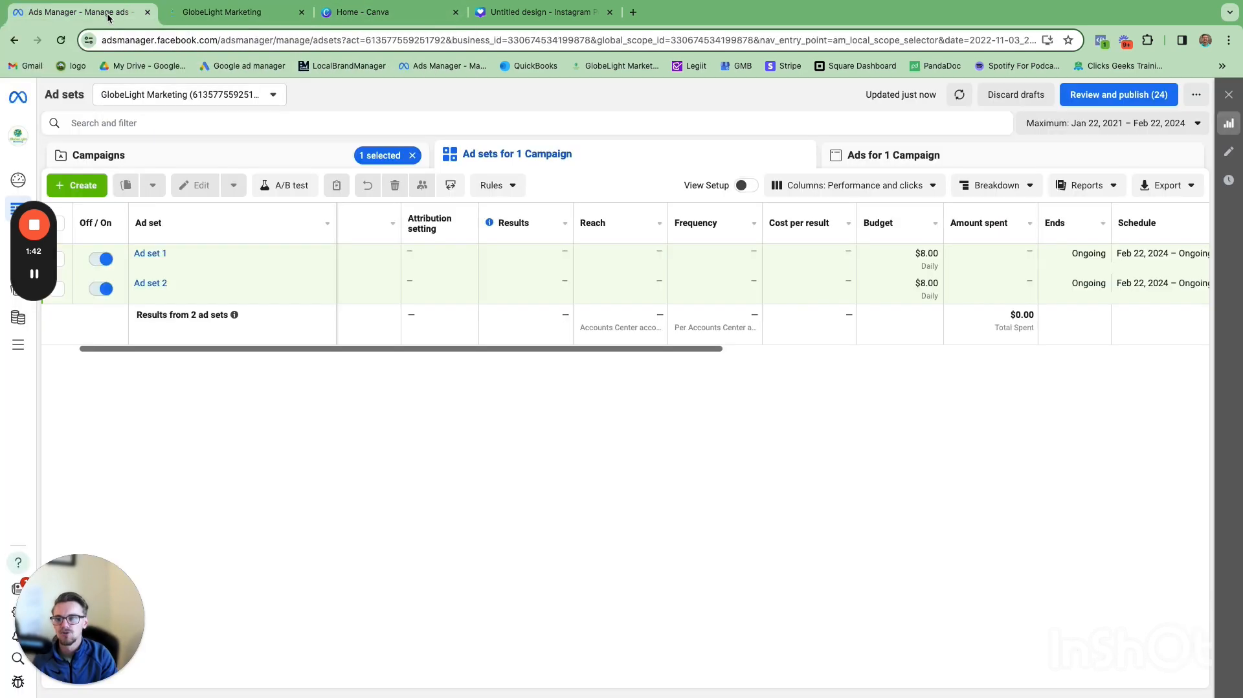
{"action": "left_click", "coordinate": [497, 348]}
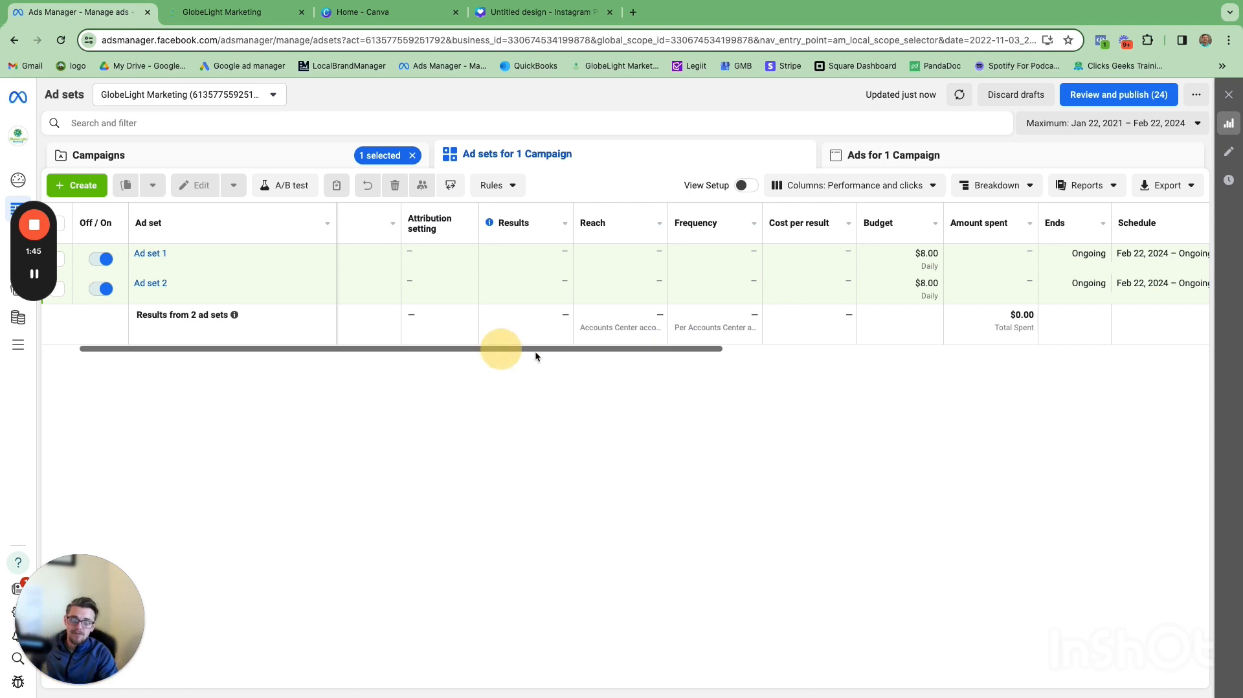
{"action": "scroll", "coordinate": [535, 353], "scroll_direction": "right", "scroll_amount": 1}
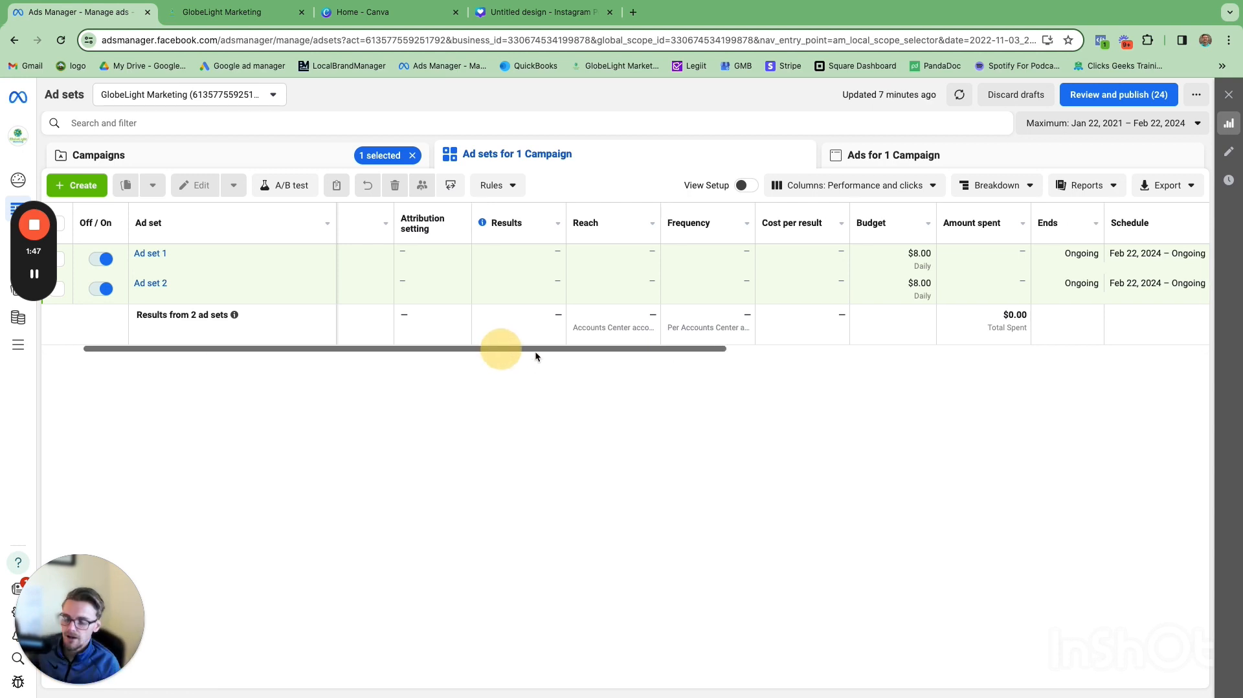